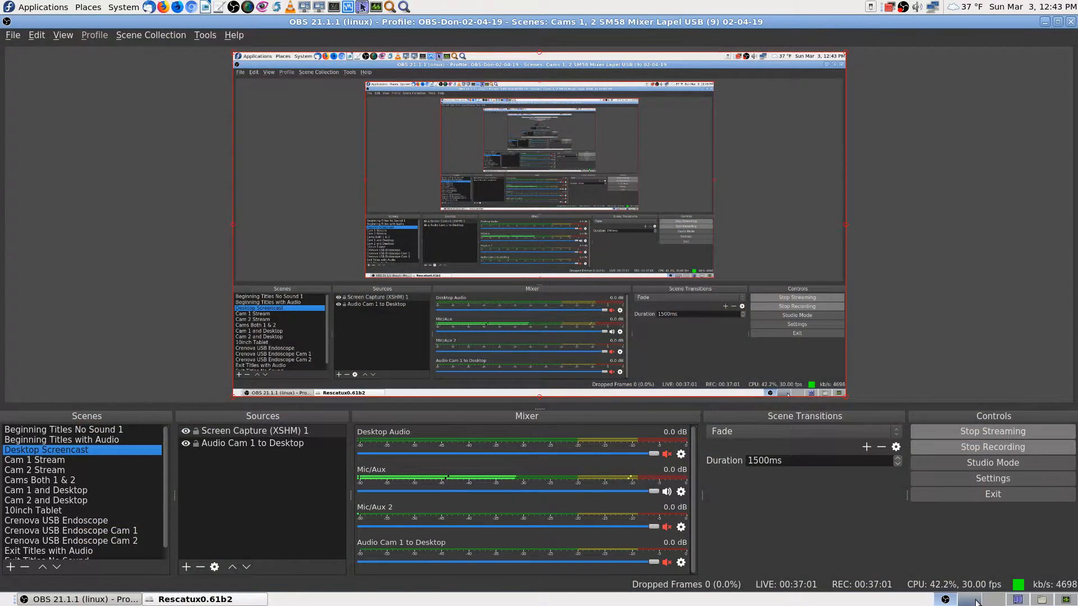
Switch to the file manager workspace and display the Parted Magic - pmagic_2013 folder's contents as a list
click(969, 598)
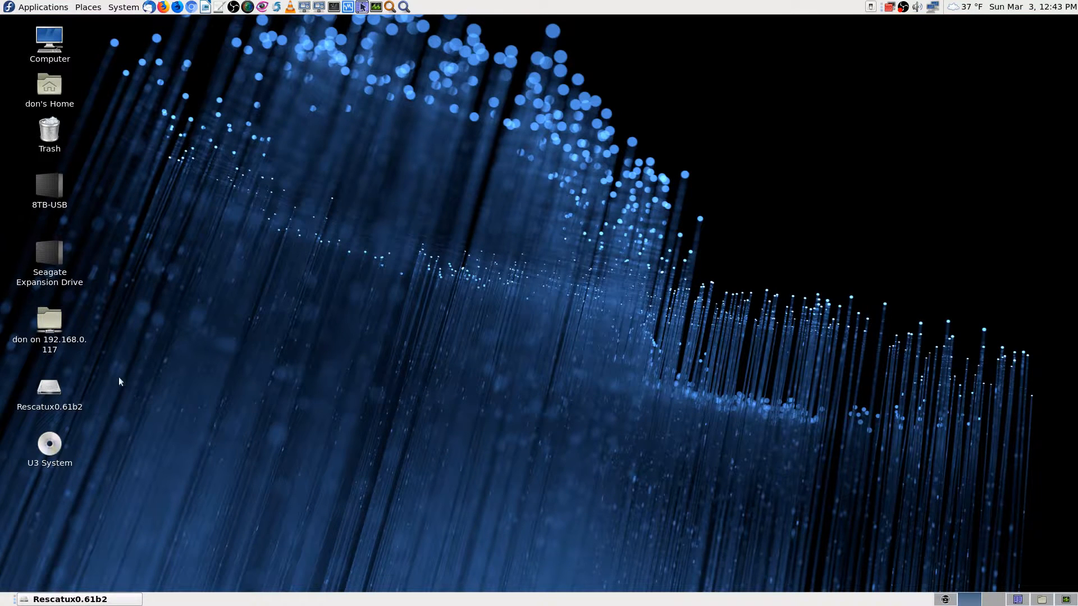
click(1042, 601)
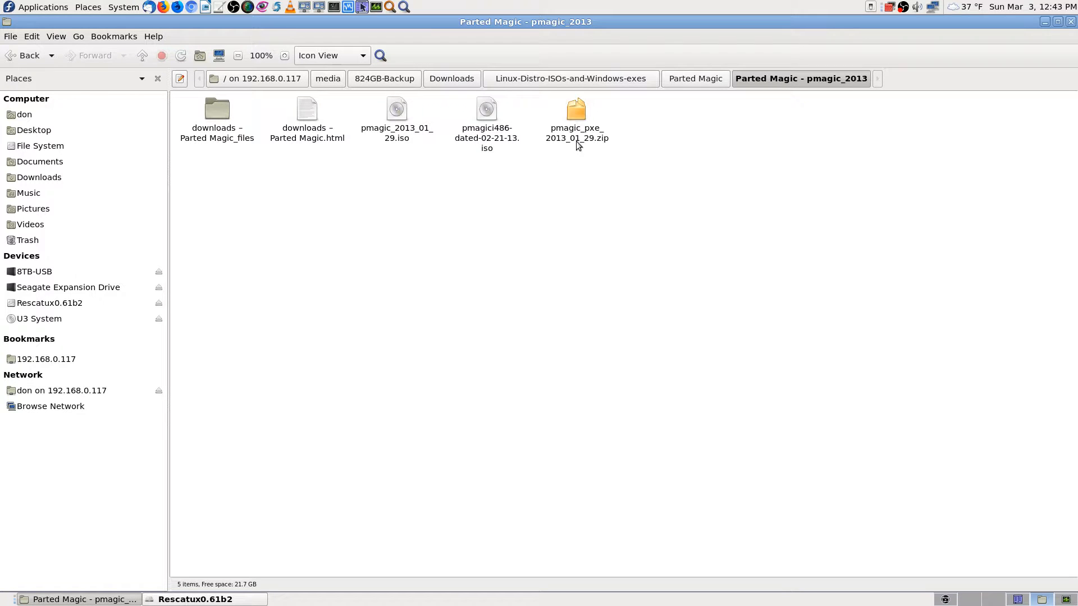
right_click(399, 133)
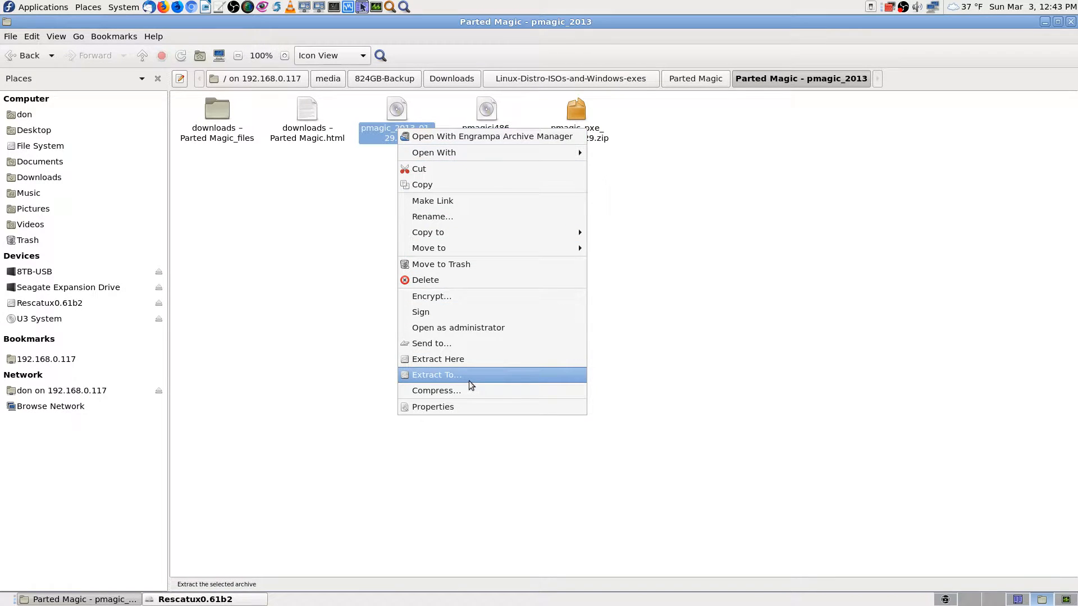
click(763, 311)
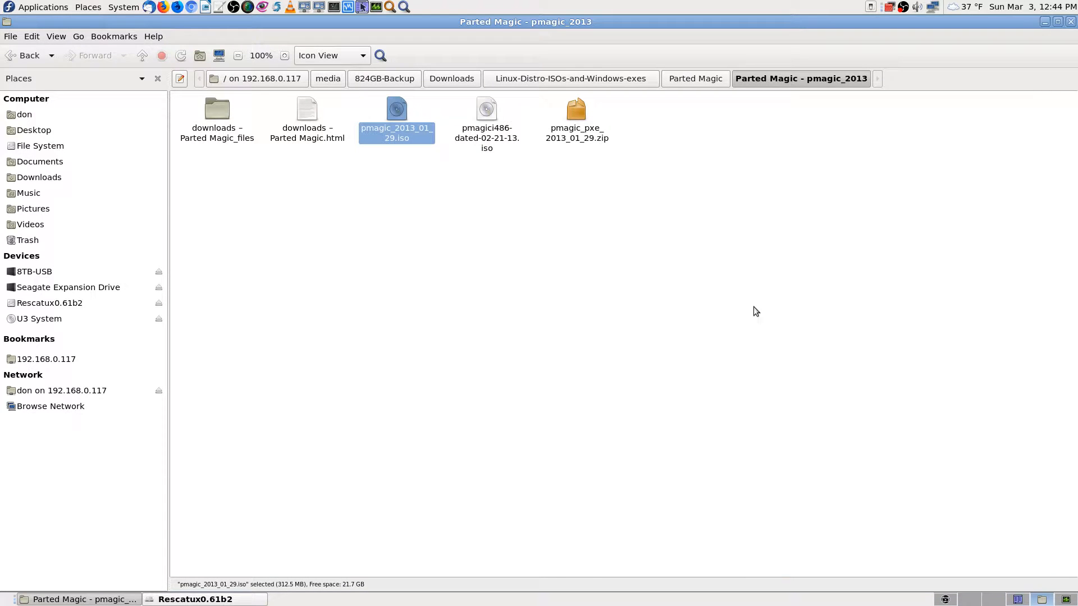
click(56, 36)
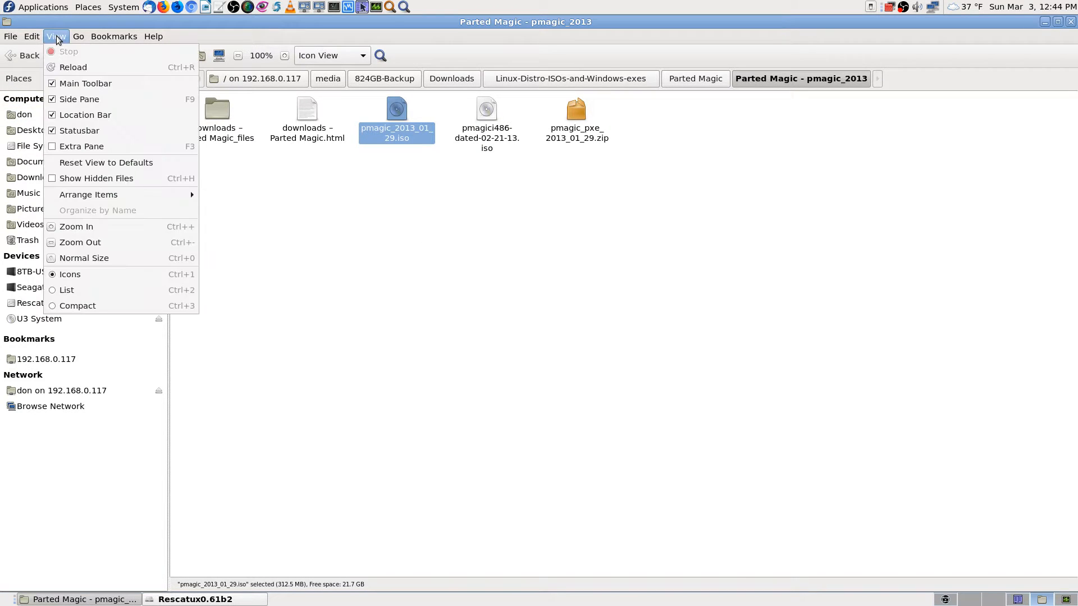
click(80, 291)
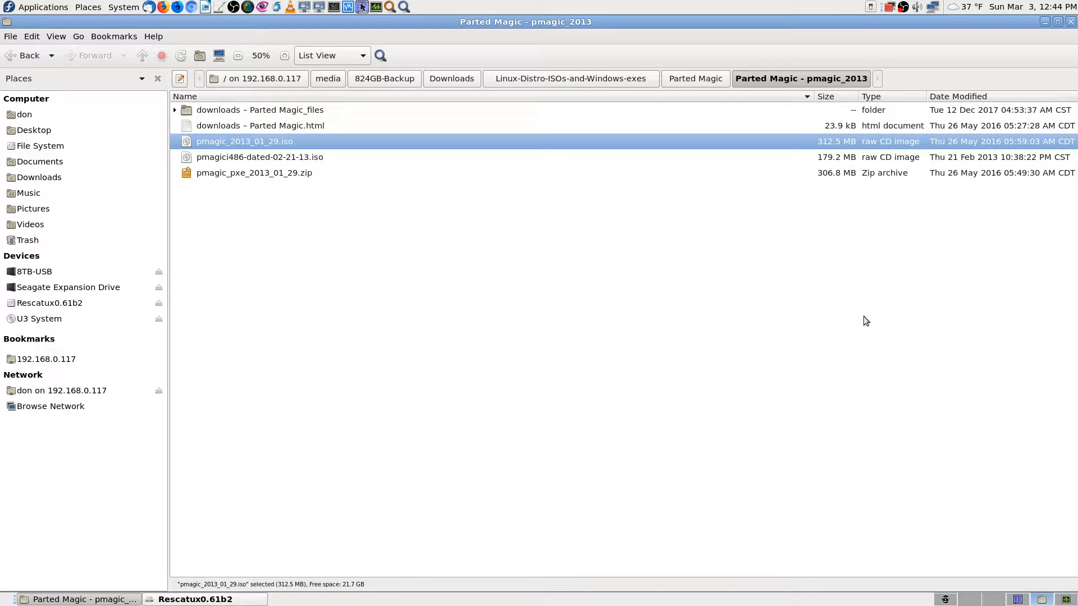
click(436, 307)
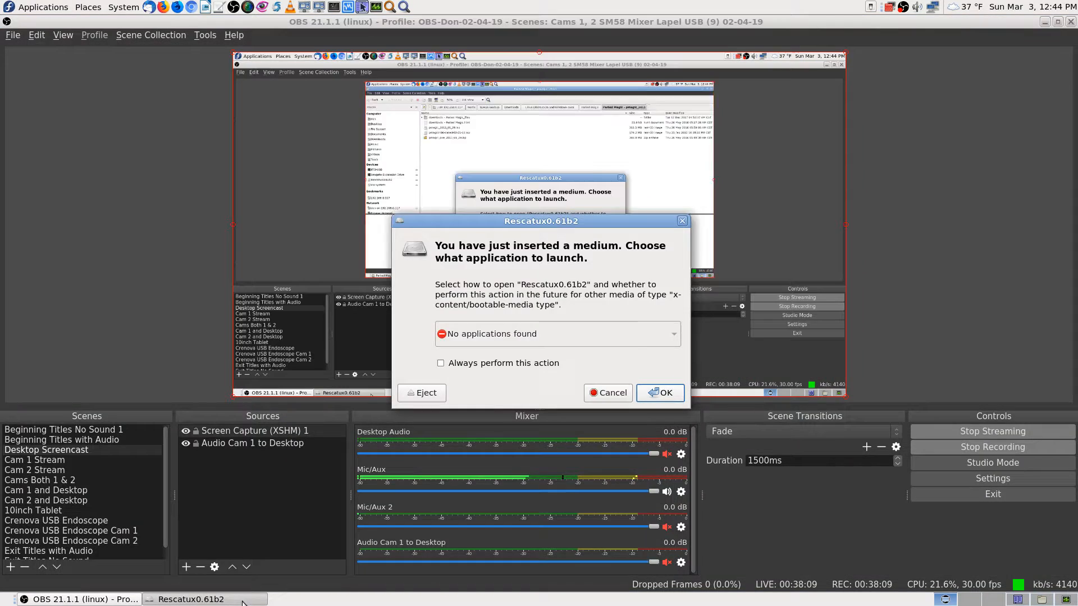
Cancel the inserted-medium prompt for Rescatux0.61b2 and switch to an empty workspace
click(224, 599)
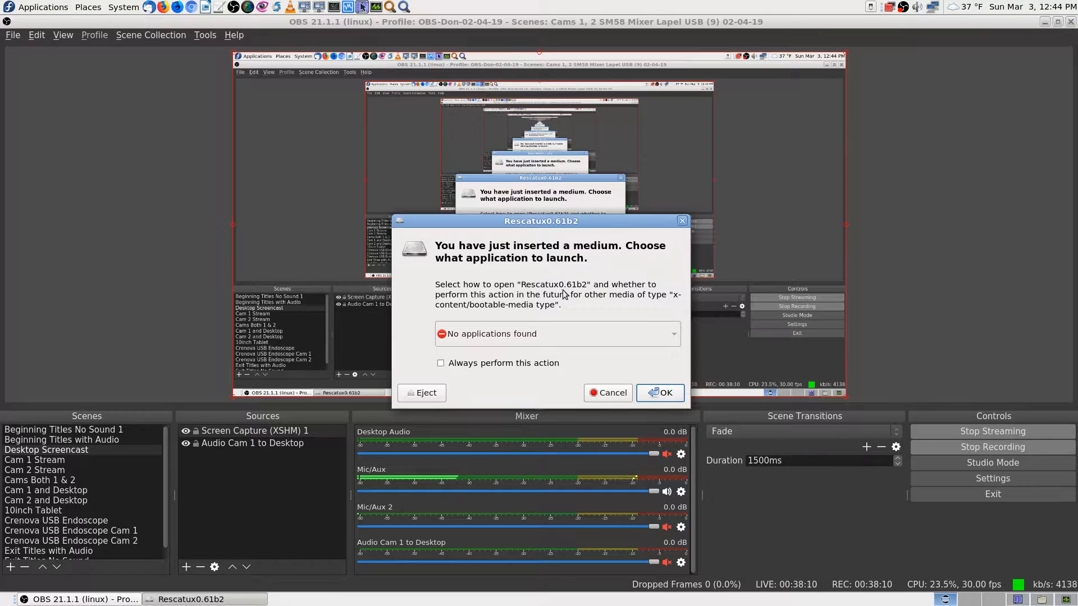
click(611, 393)
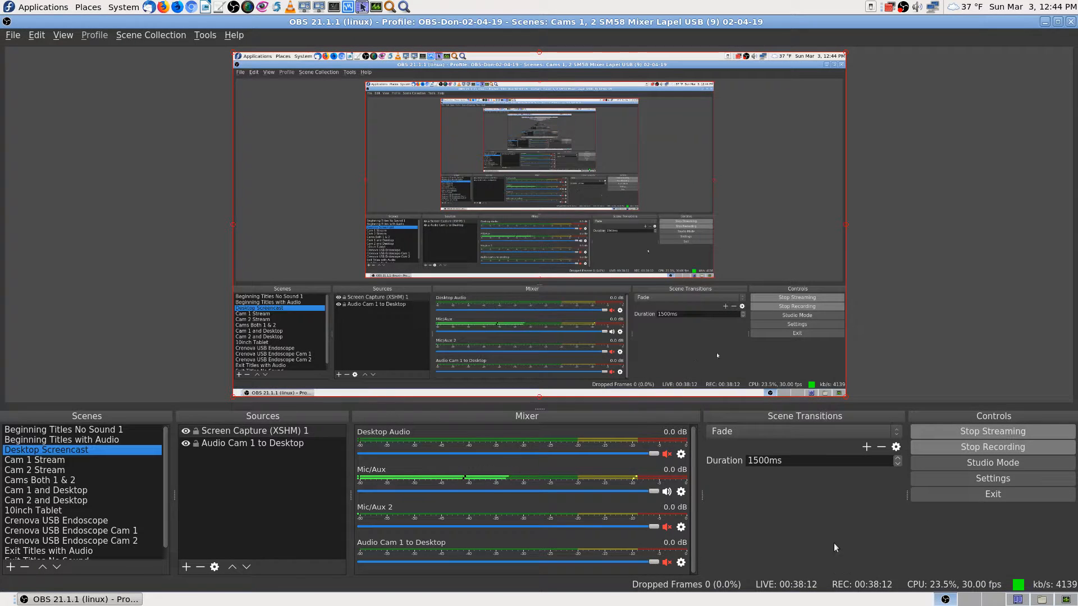
click(1039, 602)
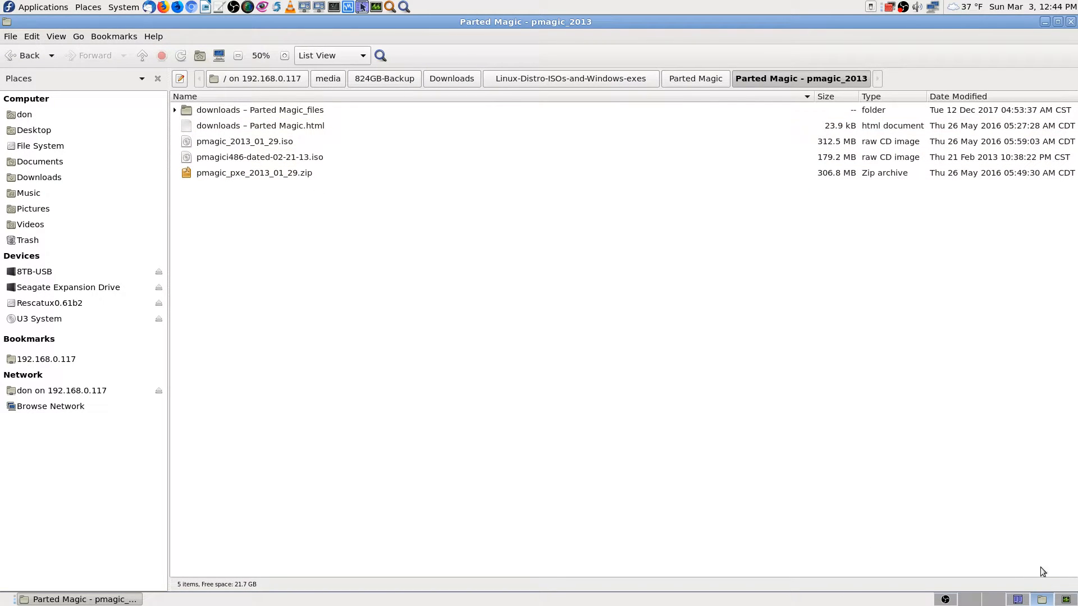
click(994, 599)
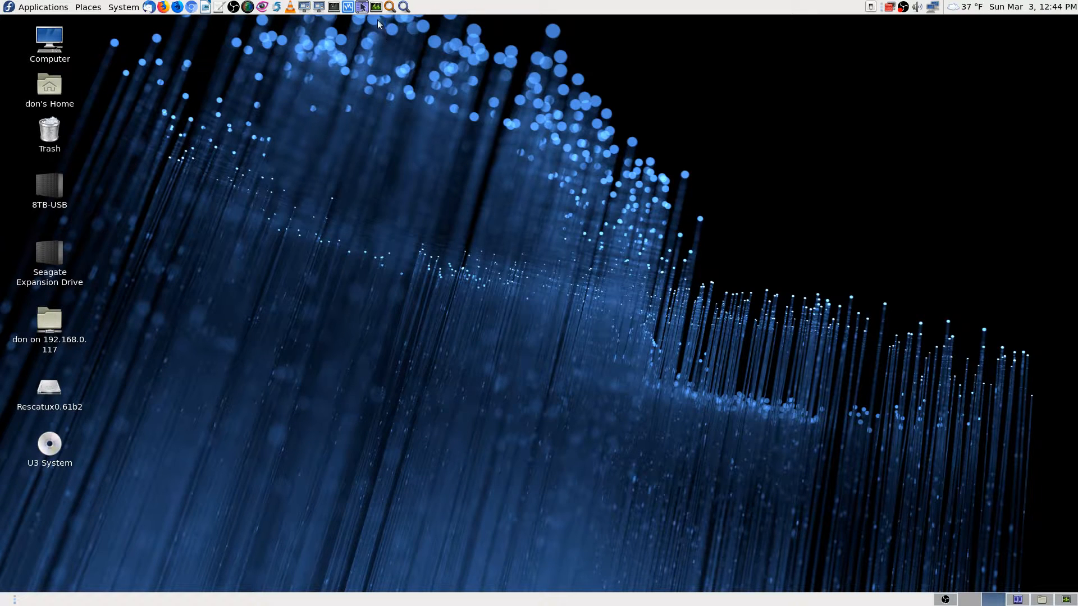
Search the installed applications for "fedora" and launch Fedora Media Writer
click(403, 7)
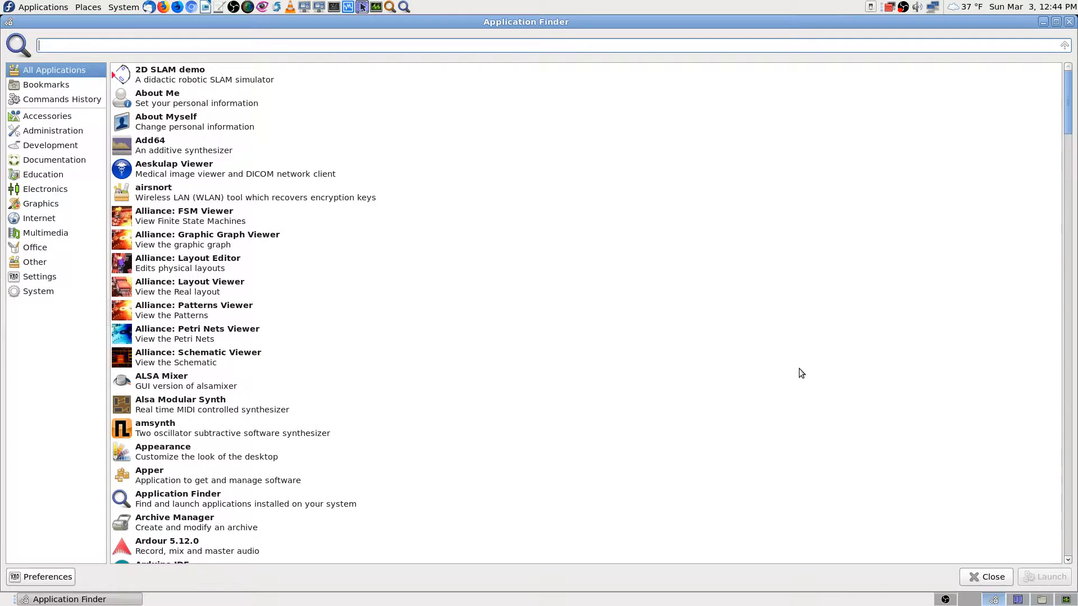
text(fedora)
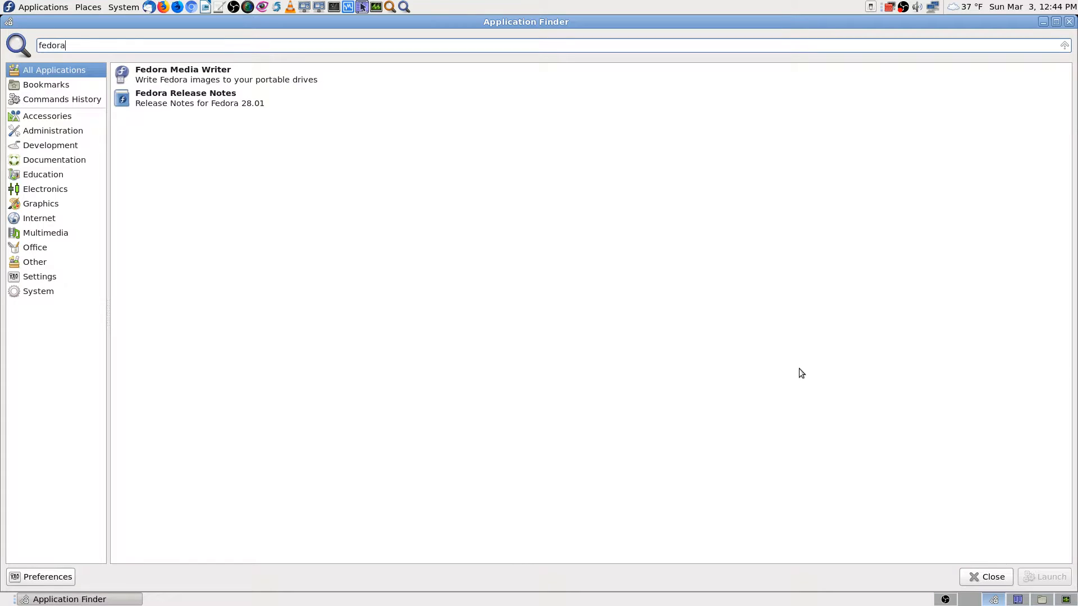
key(Down)
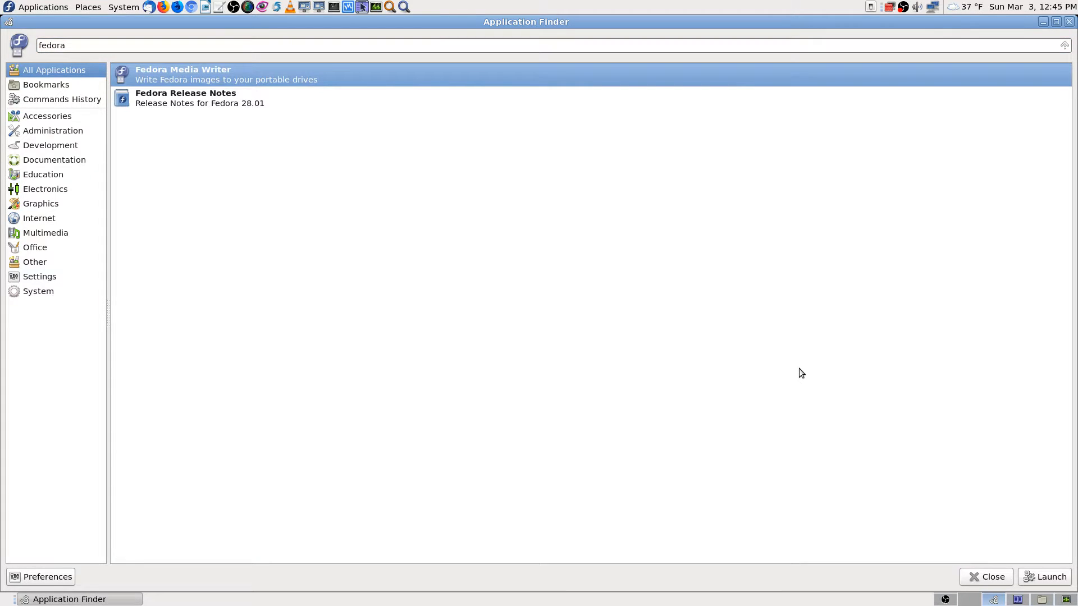
key(Return)
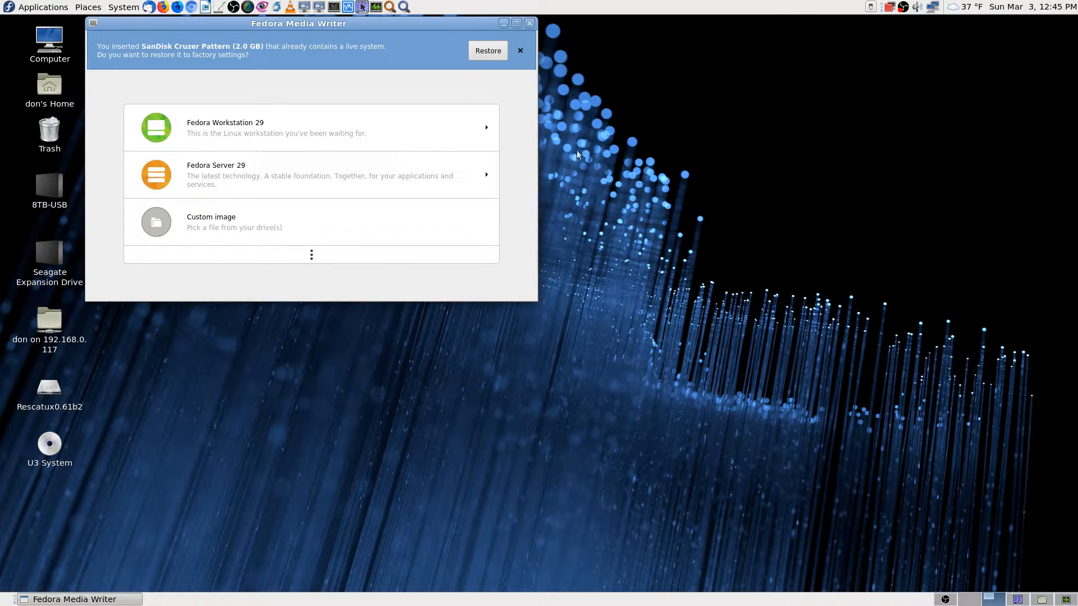
Restore the SanDisk Cruzer Pattern (2.0 GB) drive to factory settings and close the restore dialog
drag(388, 20, 582, 22)
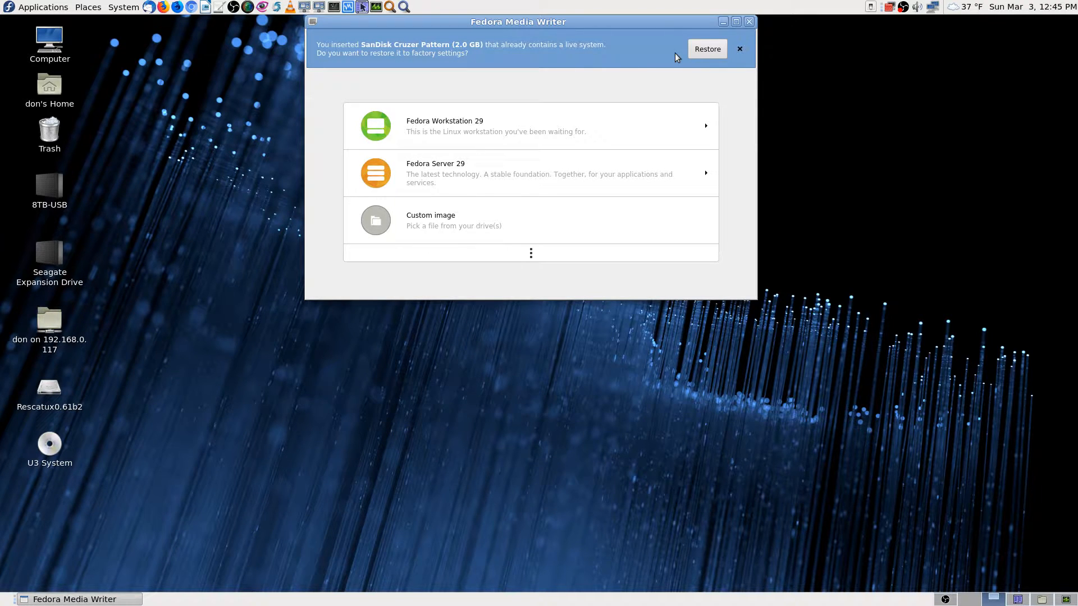
click(707, 49)
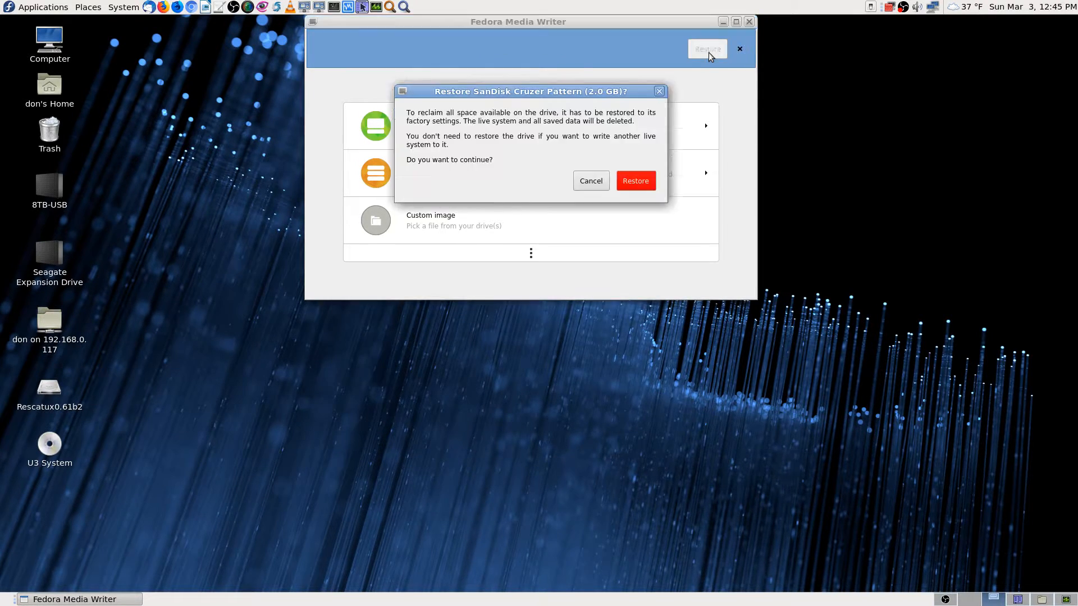
click(640, 184)
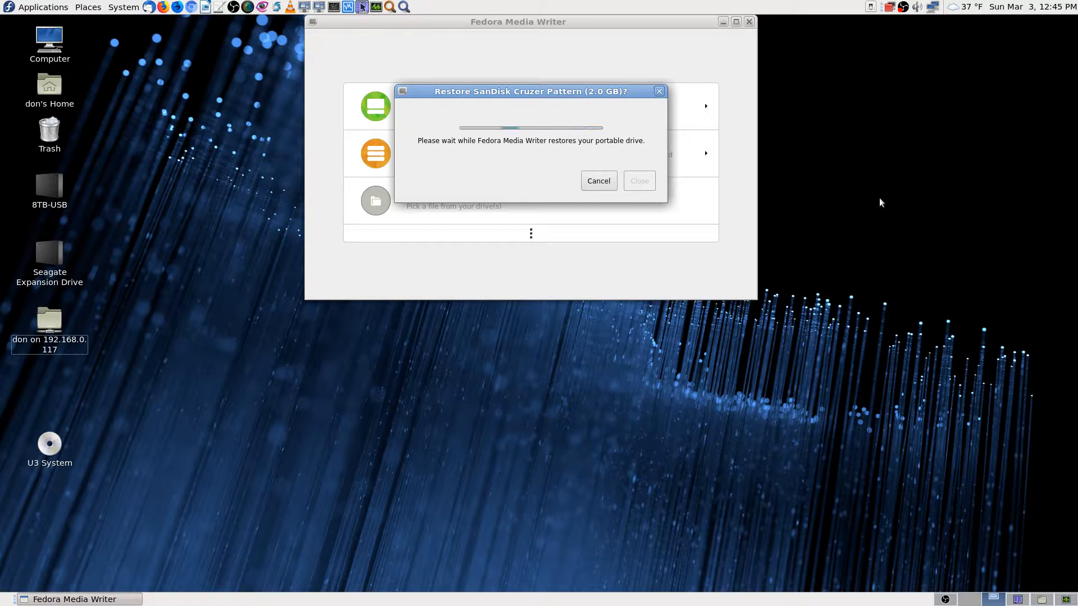
click(641, 182)
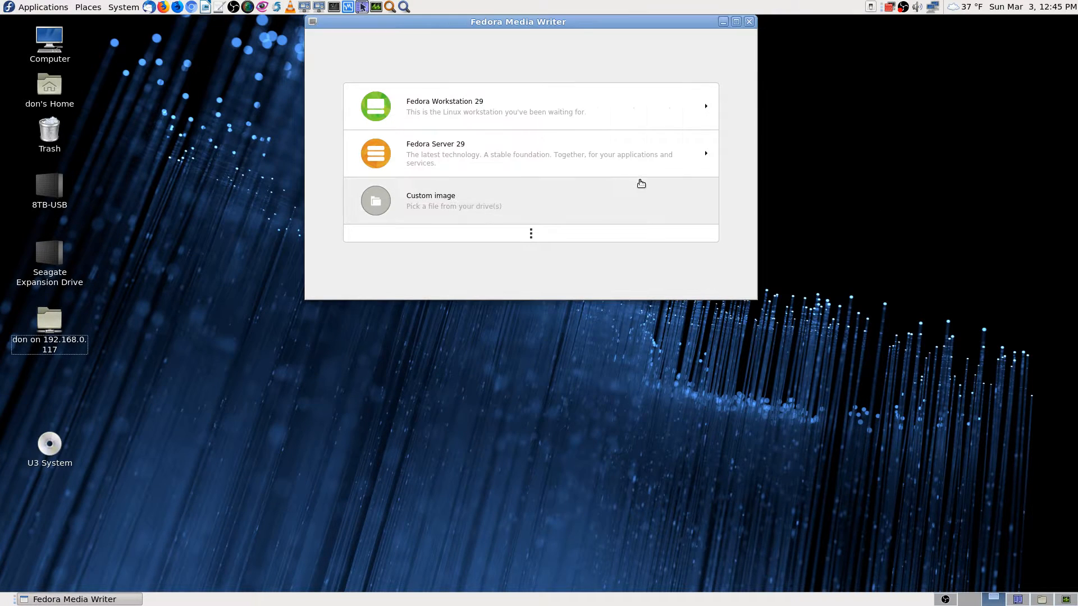
Start choosing a custom image and browse to the network location on 192.168.0.117
click(443, 205)
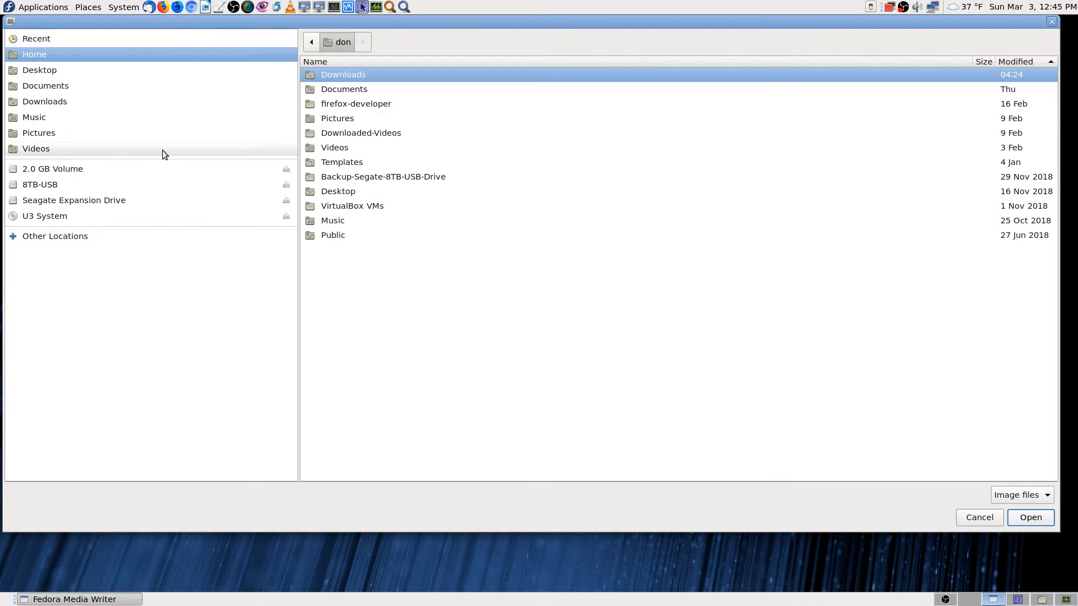
click(49, 235)
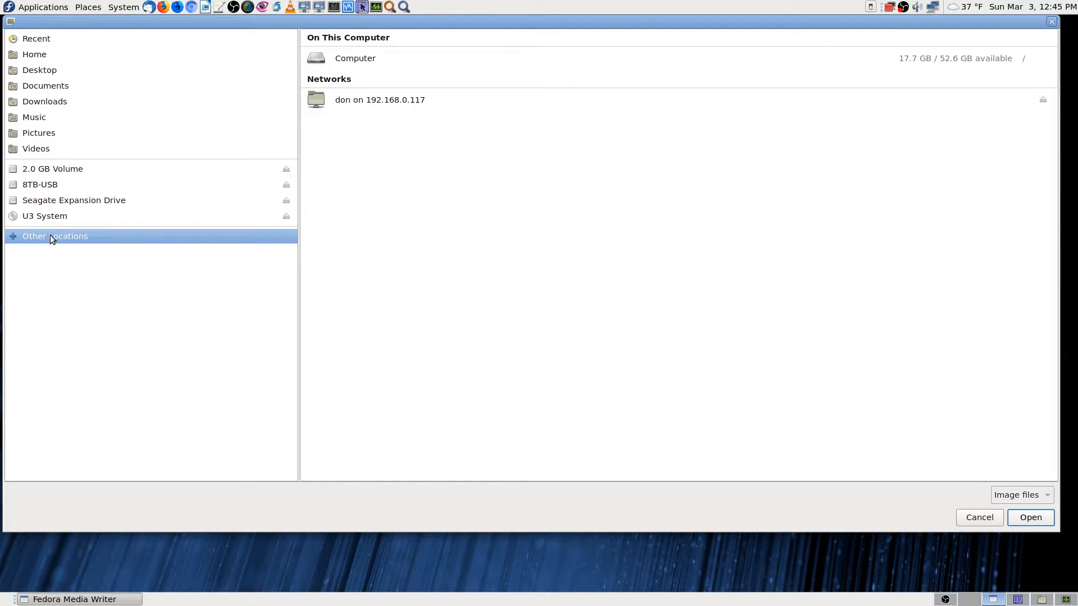
click(373, 102)
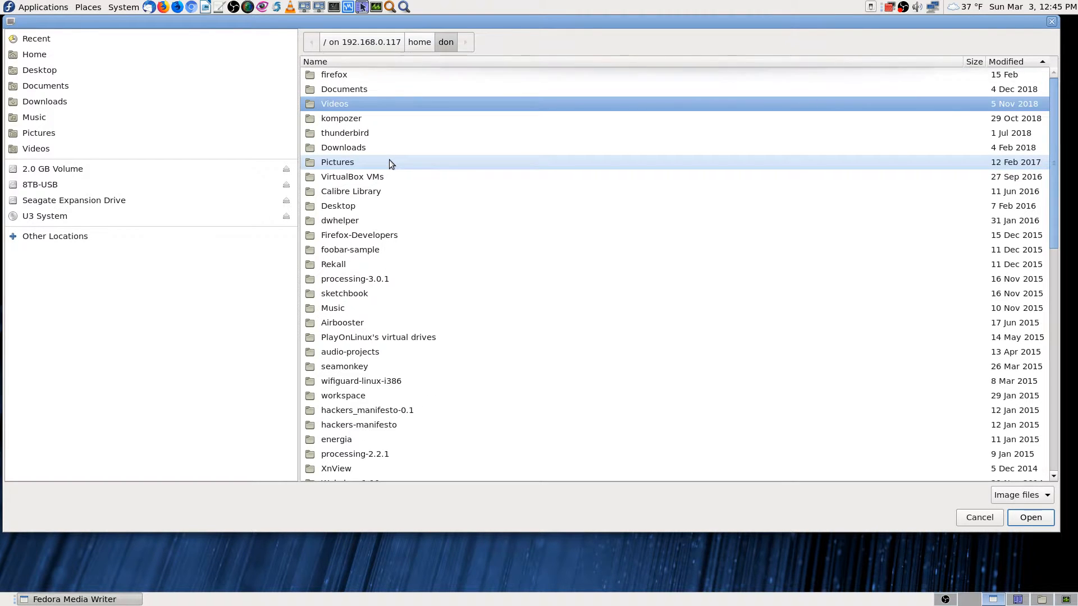
Try to find the media folder by searching the remote home folder for "med", and clear the search
scroll(403, 225, down, 4)
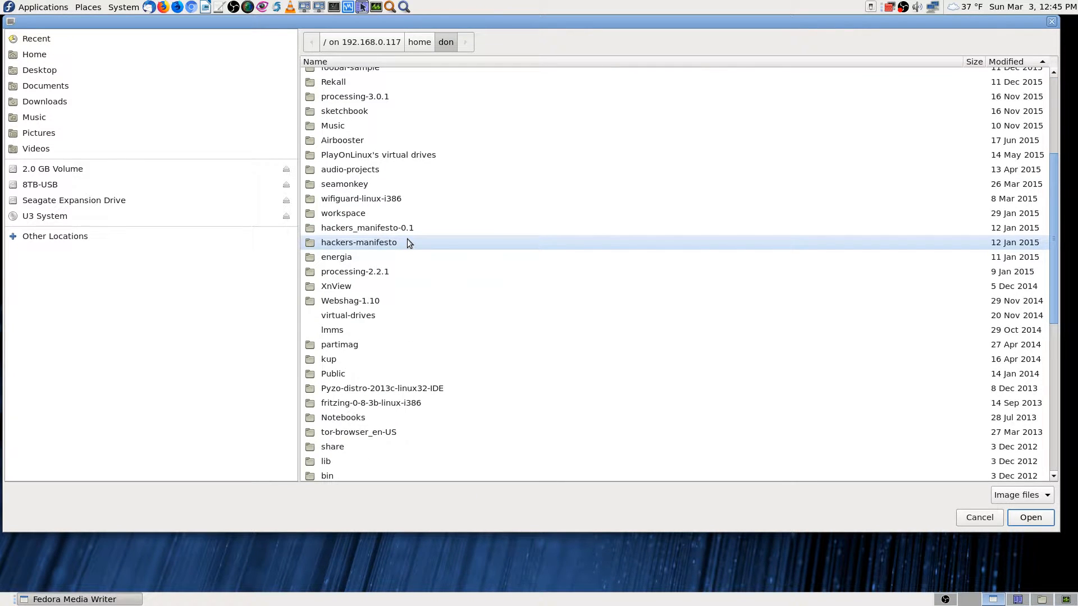
text(me)
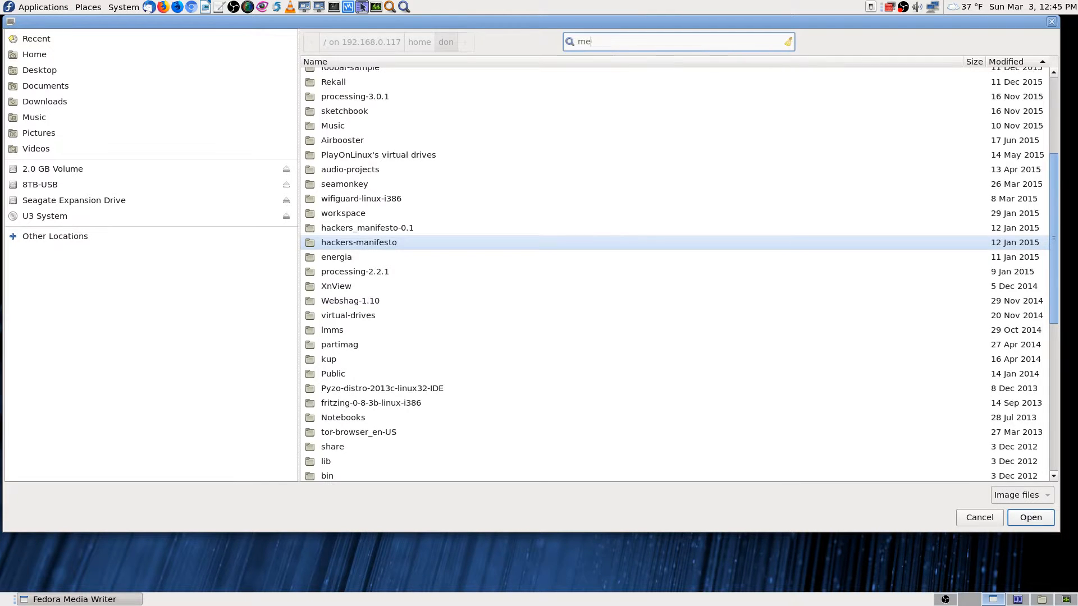
text(d)
key(BackSpace)
key(BackSpace)
key(BackSpace)
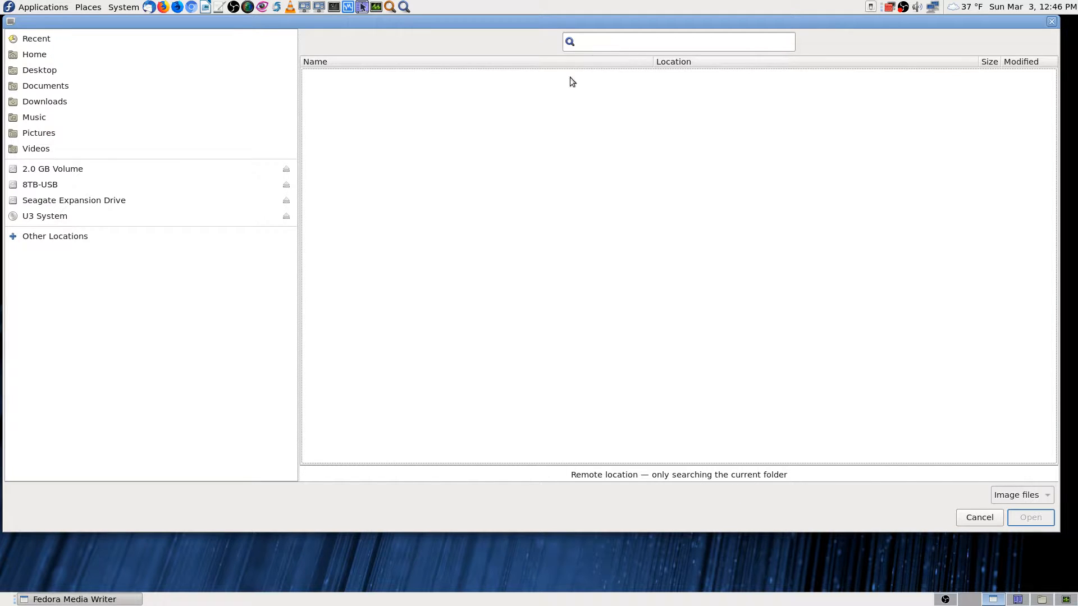
Reopen the 192.168.0.117 network location, repeat the "med" search in its home folder, and clear it
click(86, 238)
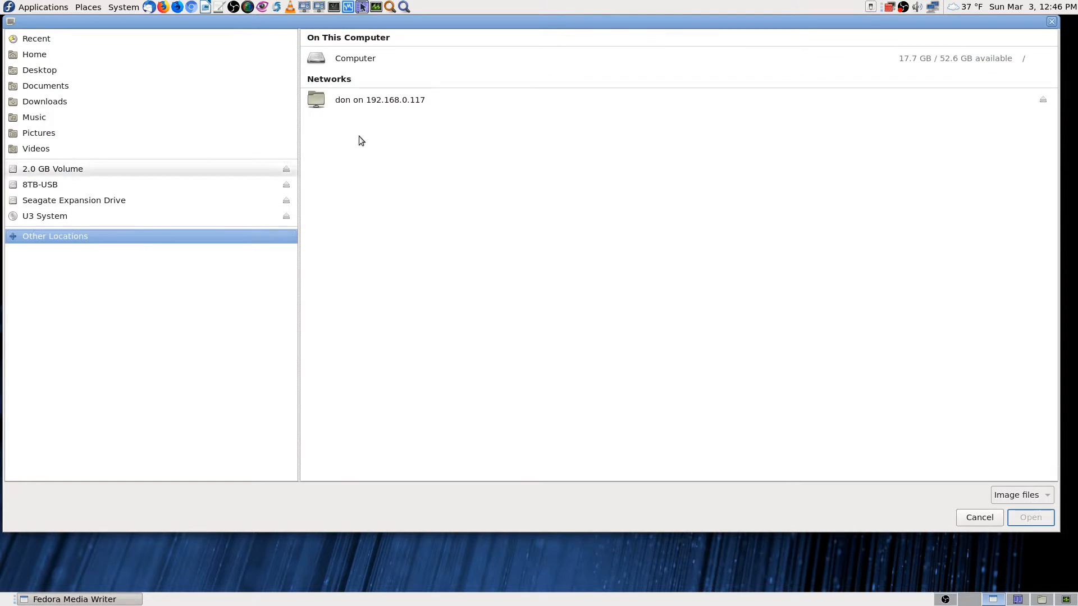
click(365, 100)
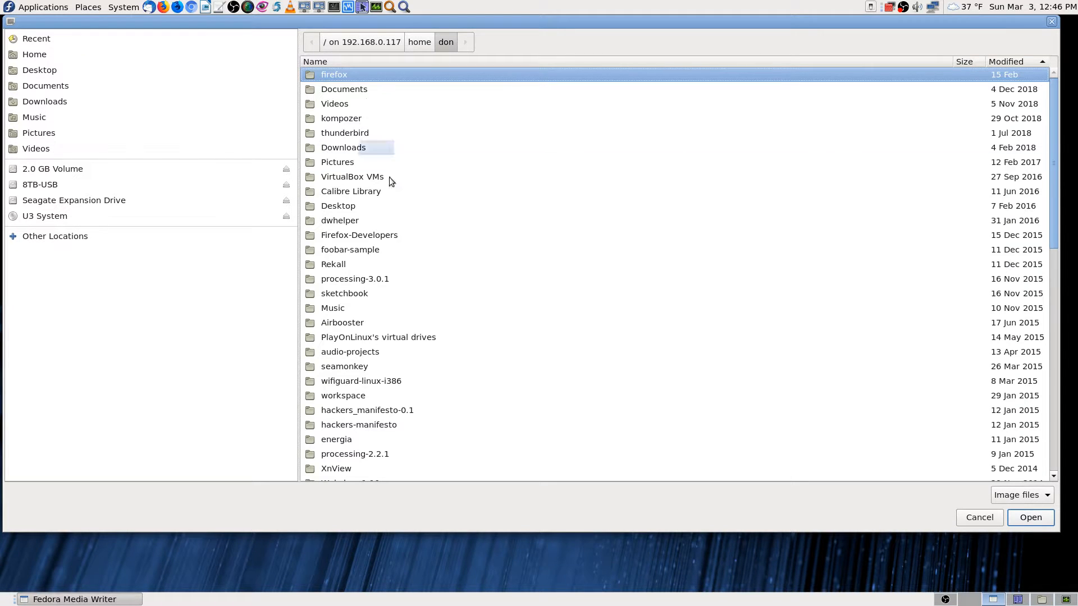
scroll(423, 255, down, 5)
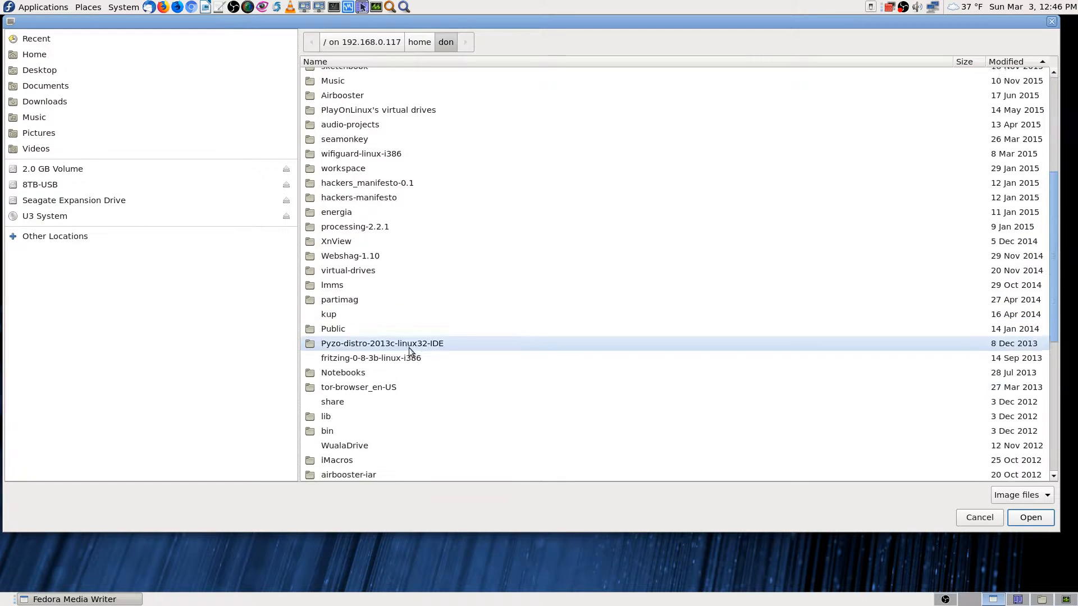
scroll(409, 352, down, 2)
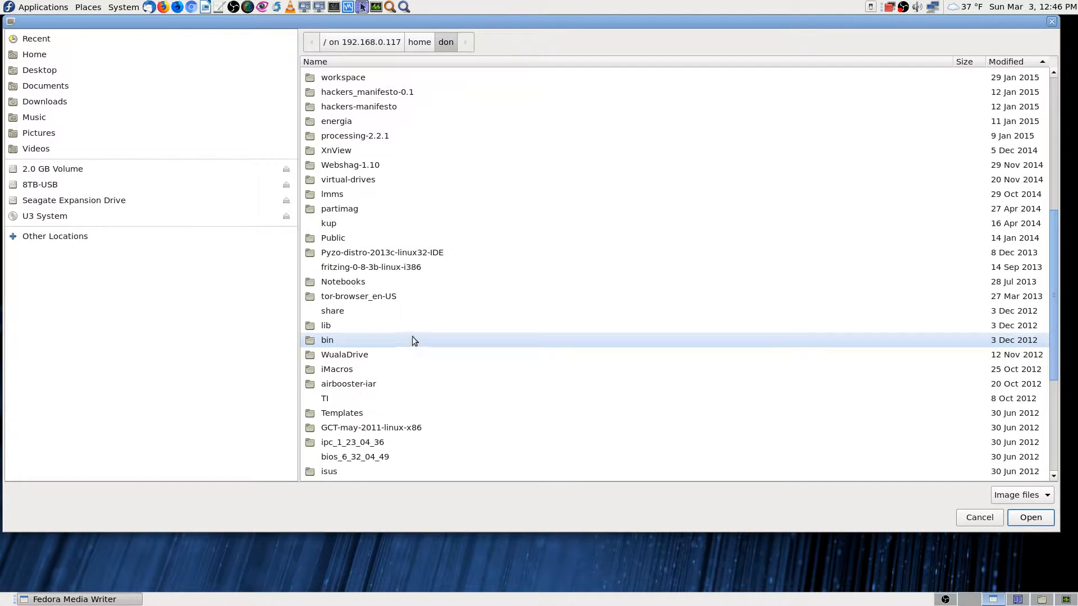
text(med)
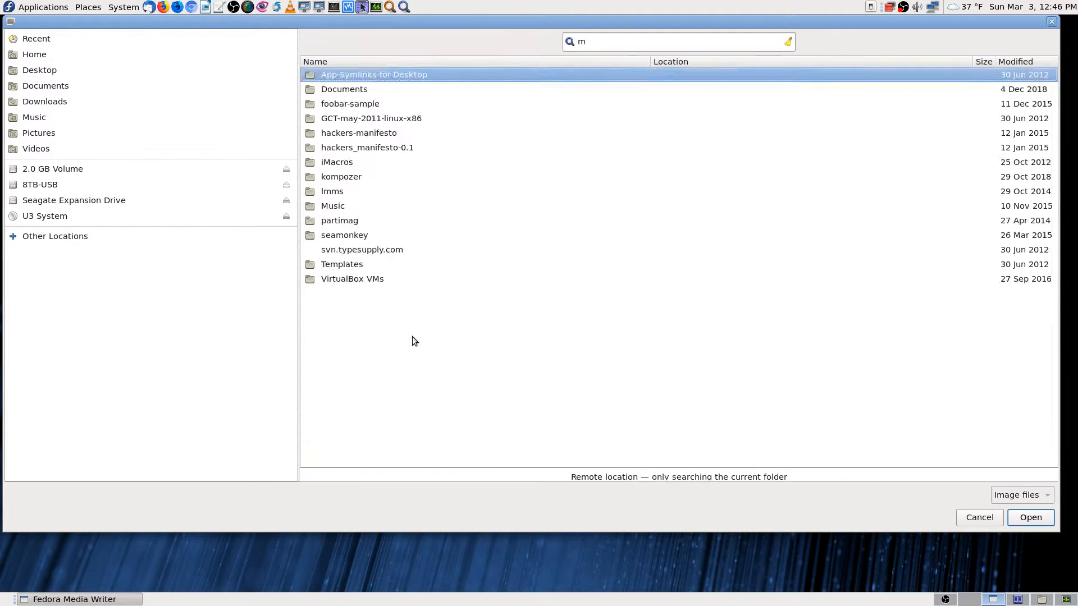
key(BackSpace)
key(BackSpace)
key(BackSpace)
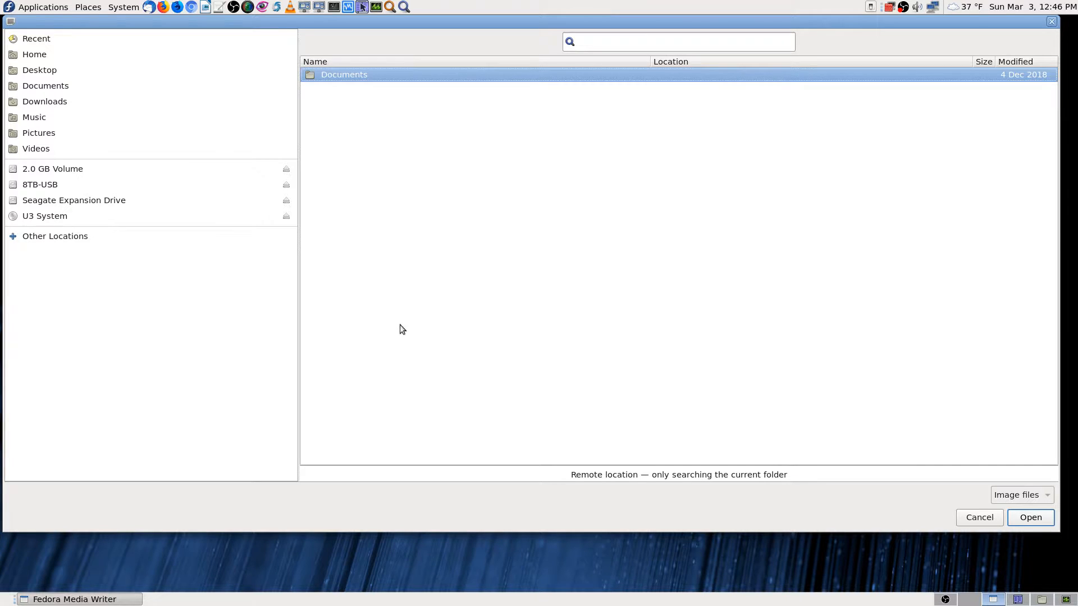
Return to the home folder on 192.168.0.117 and sort its folders alphabetically by name
click(72, 237)
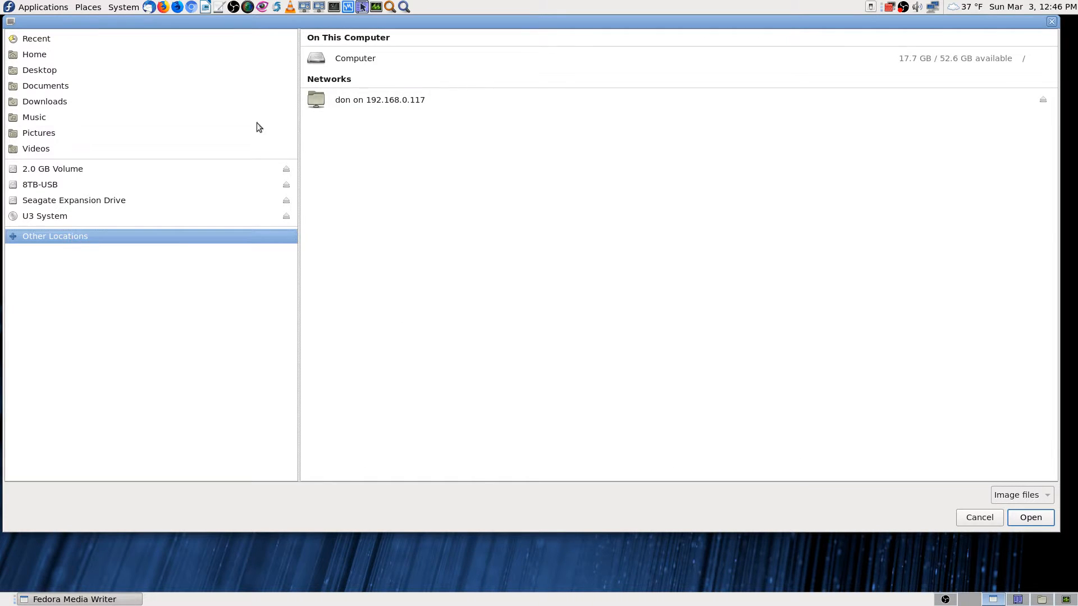
click(339, 100)
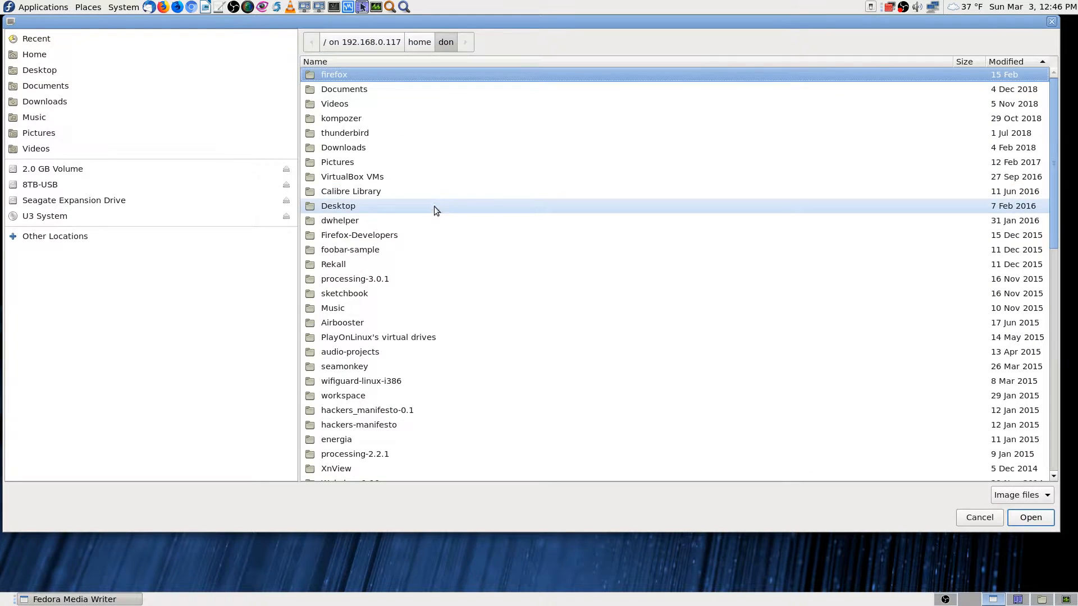
click(406, 62)
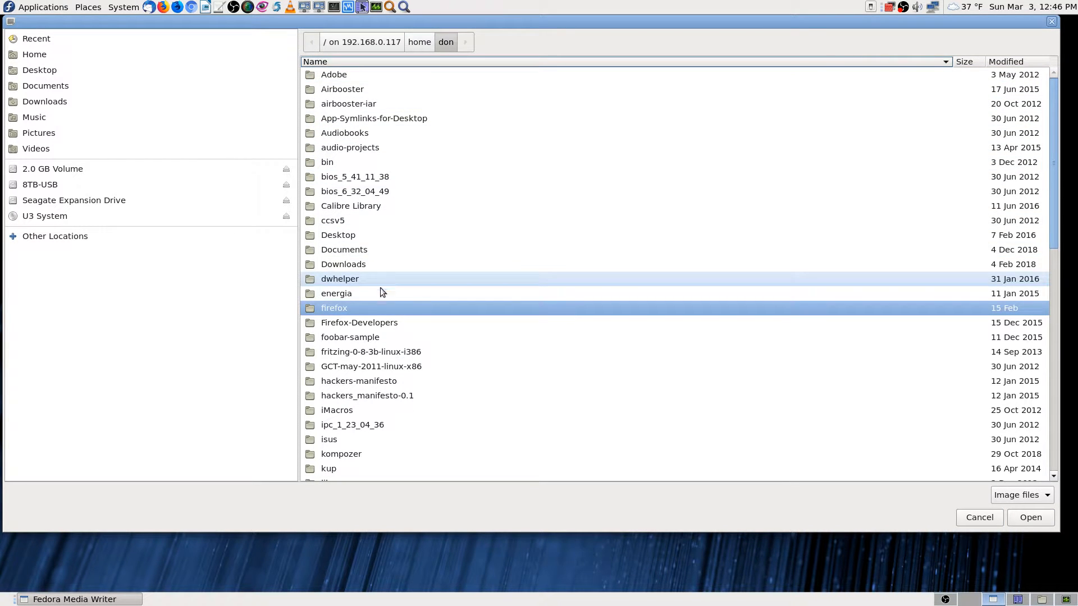
scroll(376, 342, down, 6)
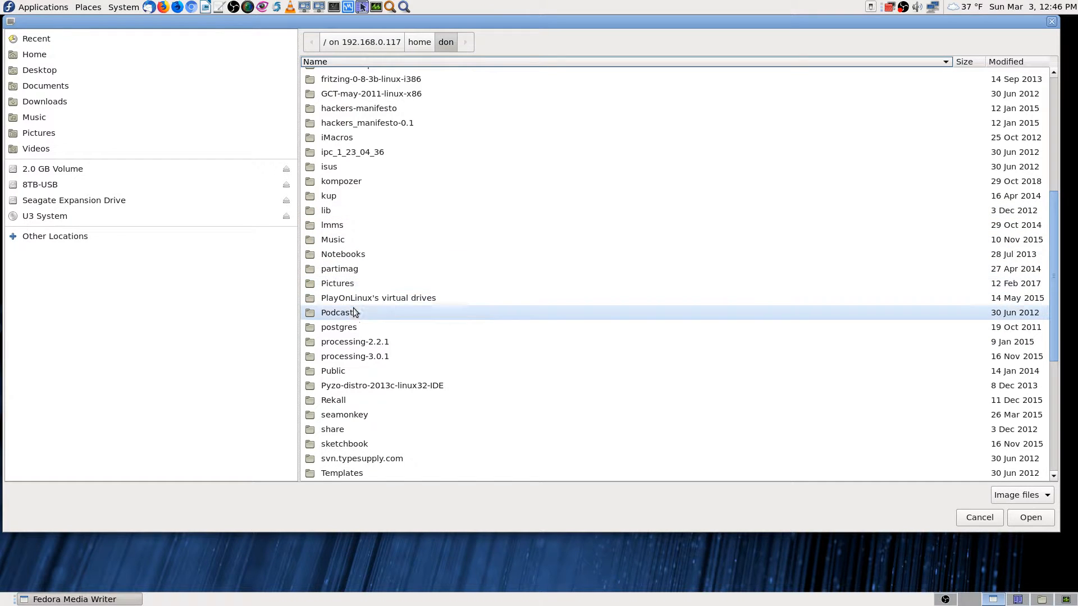
Go to the root of 192.168.0.117 and open the Downloads folder inside media/824GB-Backup
scroll(353, 317, down, 2)
scroll(352, 318, down, 3)
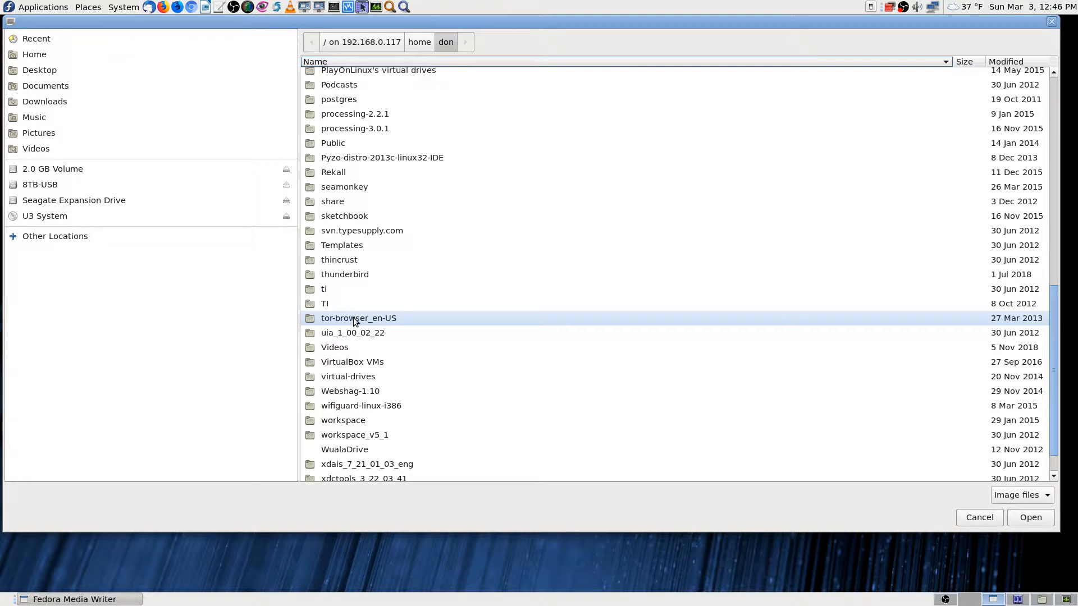
scroll(355, 321, down, 1)
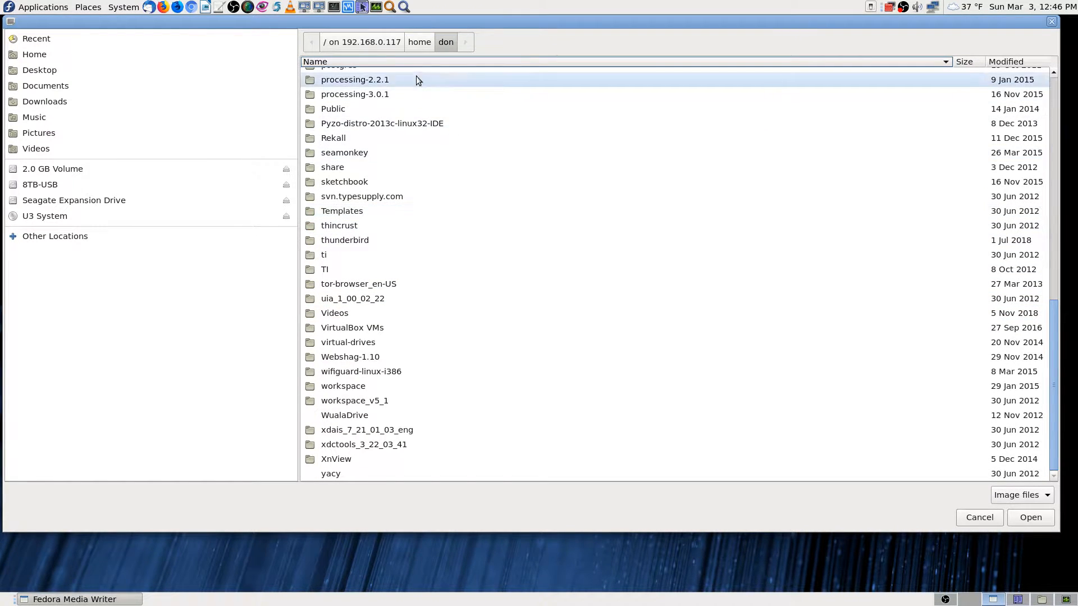
click(386, 48)
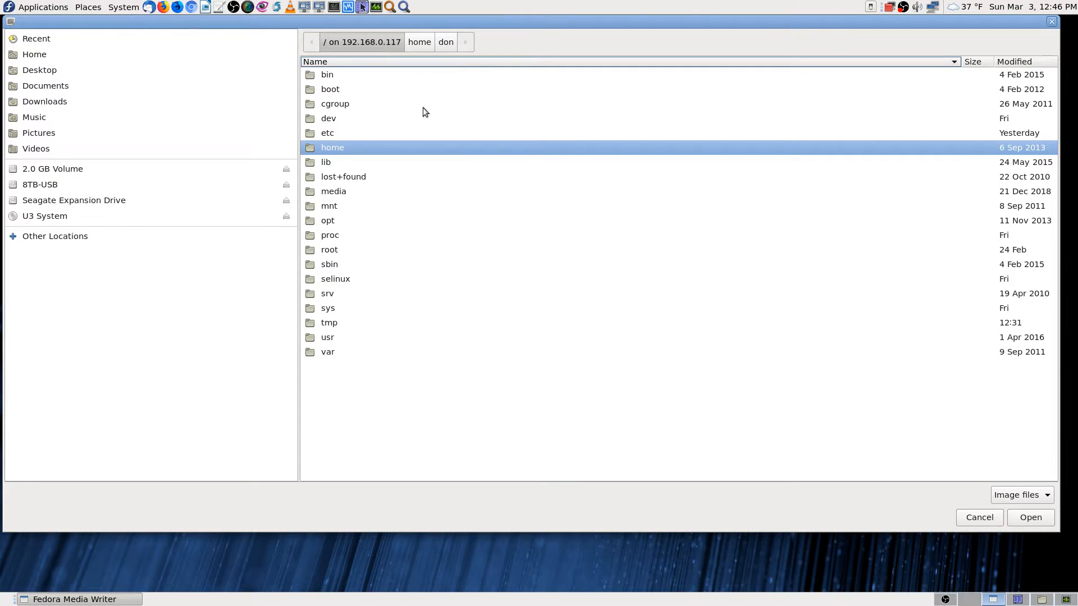
double_click(348, 192)
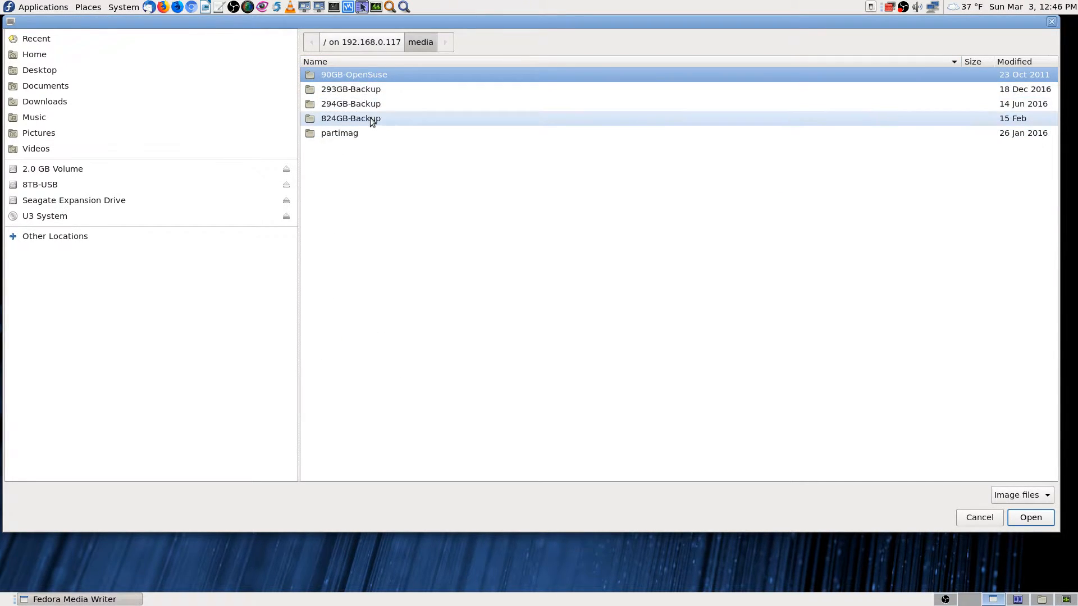
double_click(399, 119)
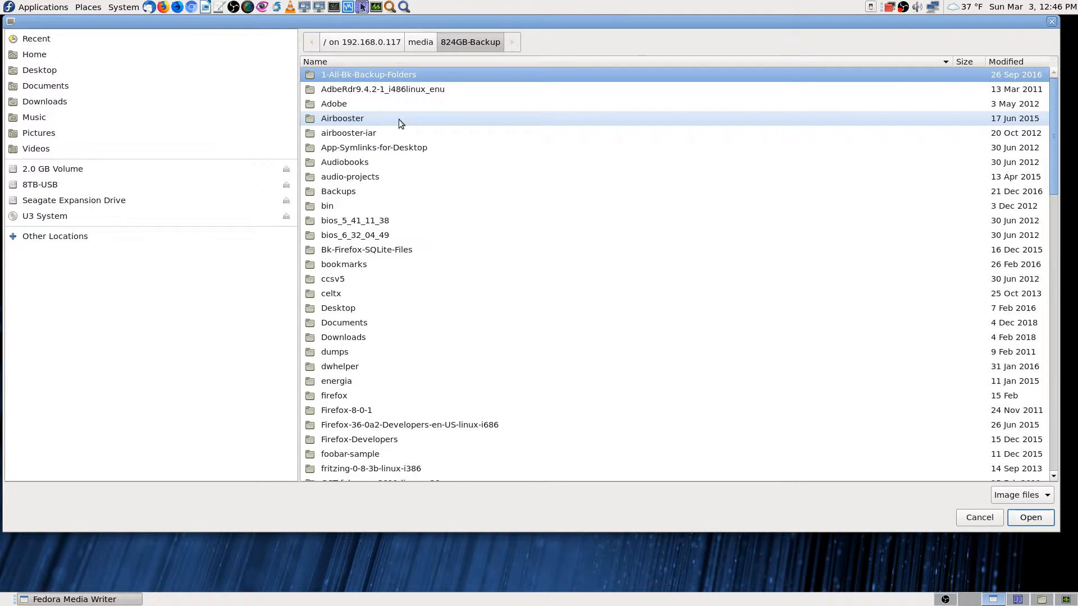
text(down)
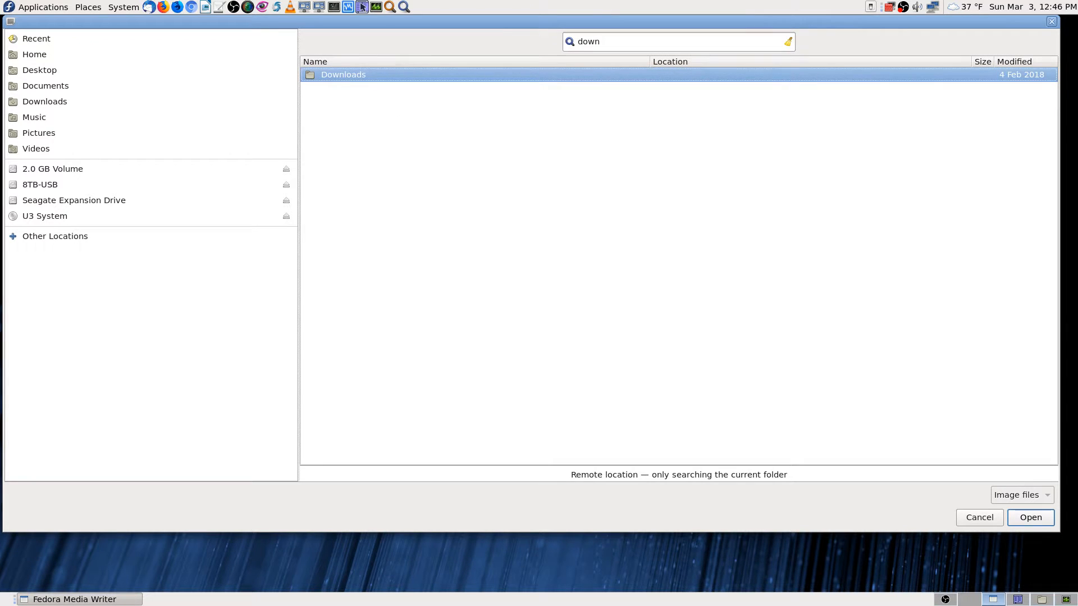
key(Return)
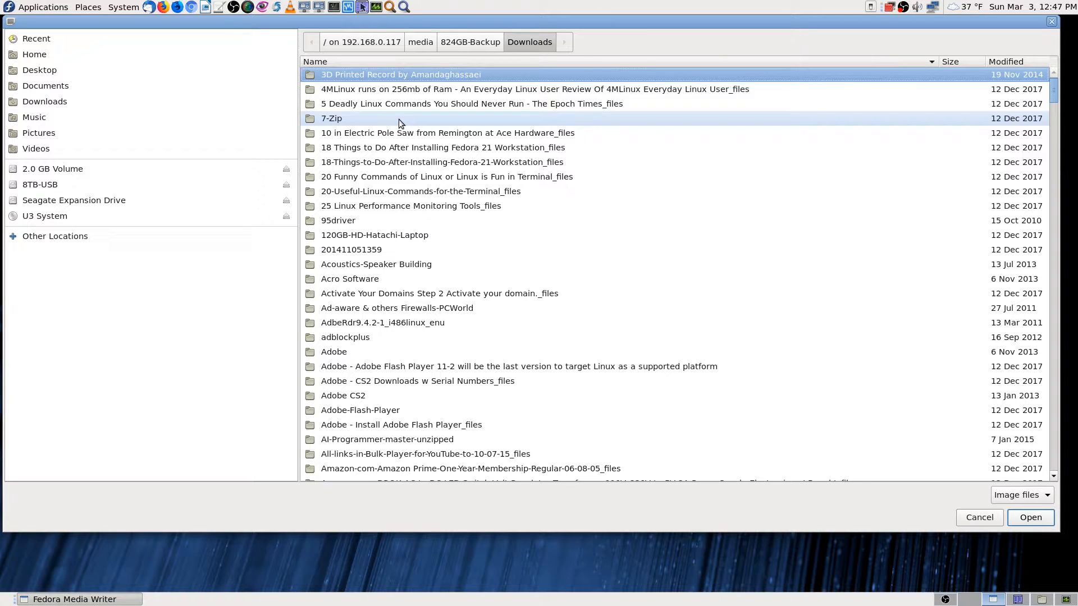
Search the Downloads folder for "linux" and open the Linux-Distro-ISOs-and-Windows-exes folder
text(linux)
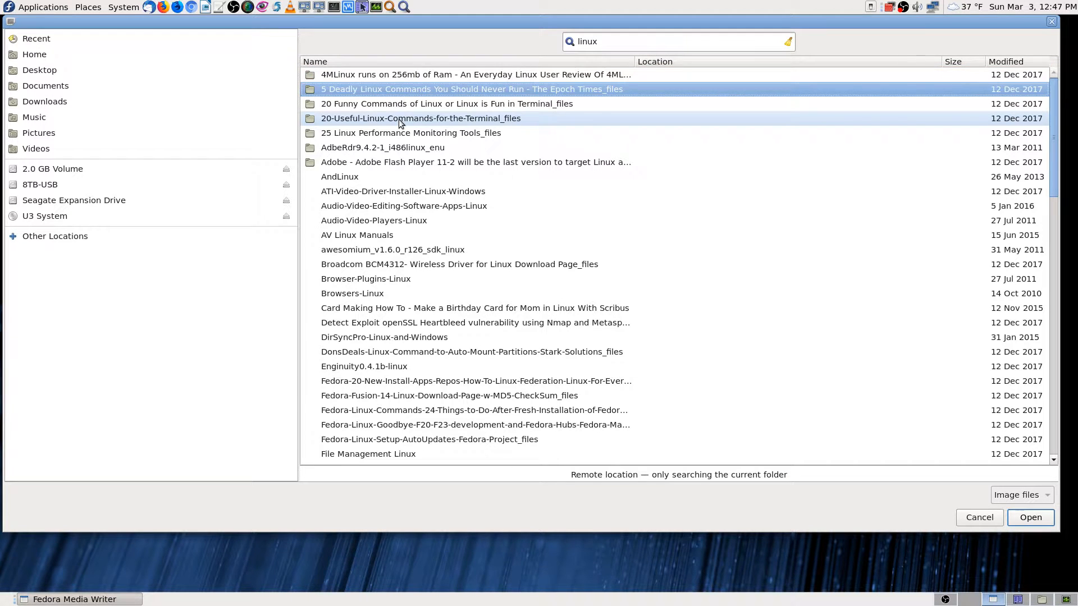
key(Down)
key(Down)
key(Down)
key(Down)
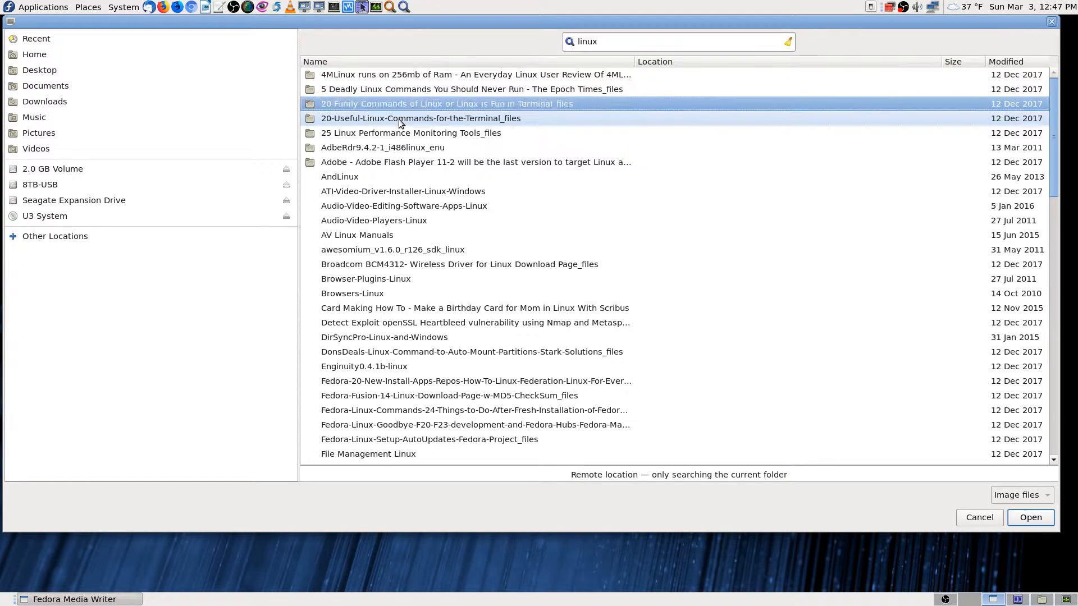
key(Up)
key(Up)
key(Up)
key(Up)
key(Down)
key(Down)
key(Down)
key(Down)
key(Down)
key(Down)
key(Down)
key(Down)
key(Down)
key(Down)
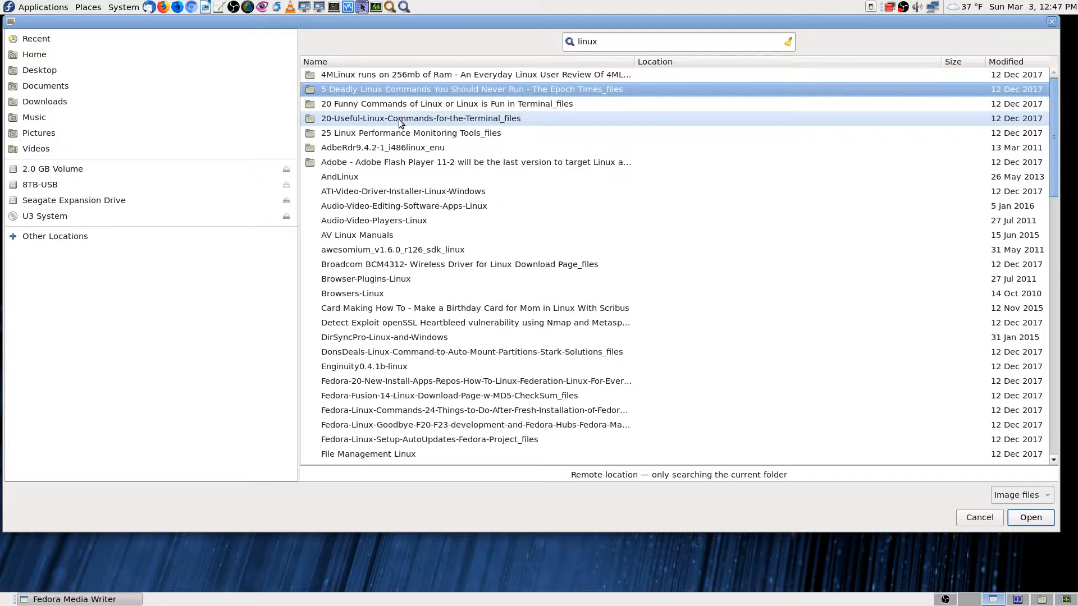
key(Down)
key(Down)
key(Down)
key(Down)
key(Down)
key(Down)
key(Down)
key(Down)
key(Down)
key(Down)
key(Down)
key(Down)
key(Down)
key(Down)
key(Down)
key(Down)
key(Down)
key(Down)
key(Down)
key(Down)
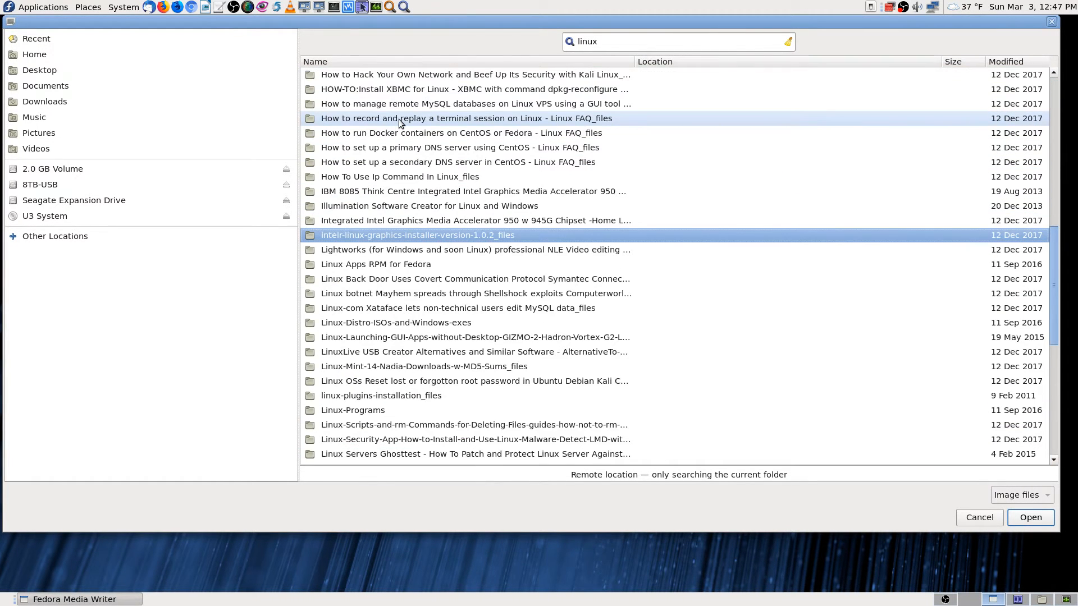
key(Down)
key(Down)
key(Down)
key(Down)
key(Down)
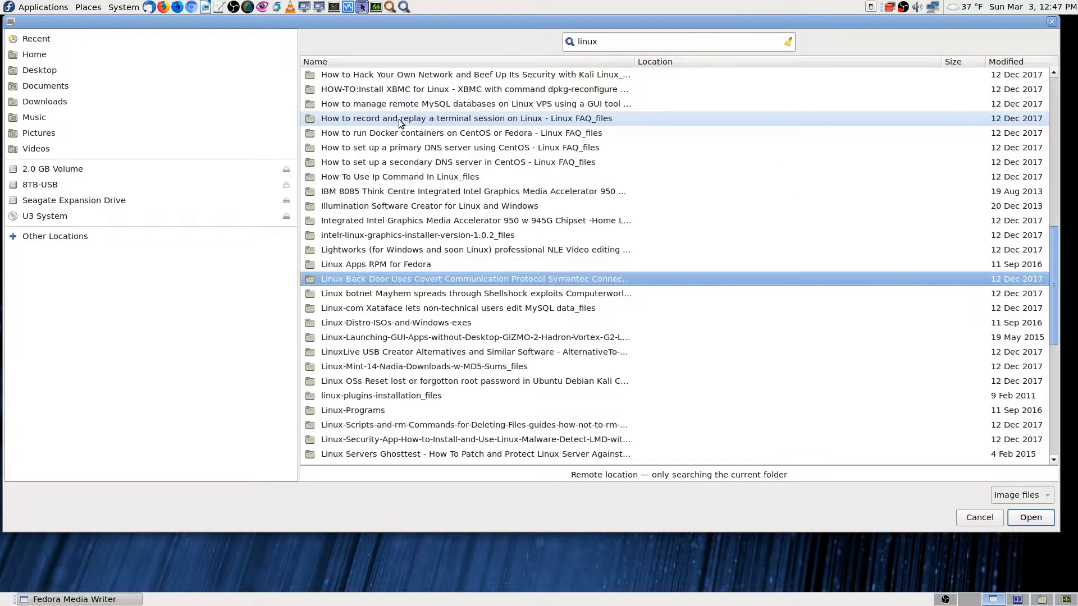
key(Down)
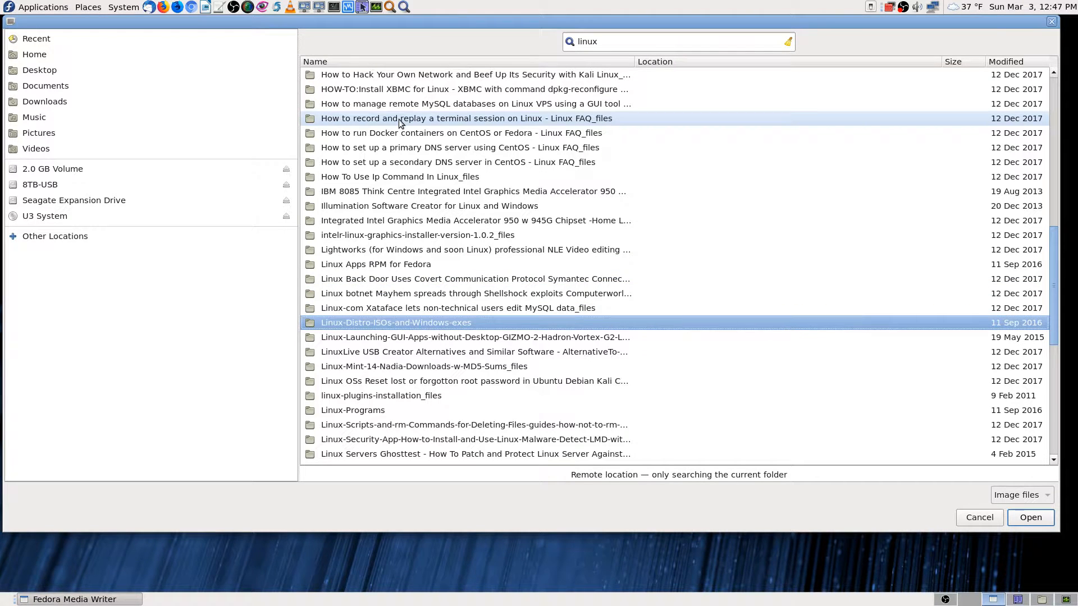
key(Down)
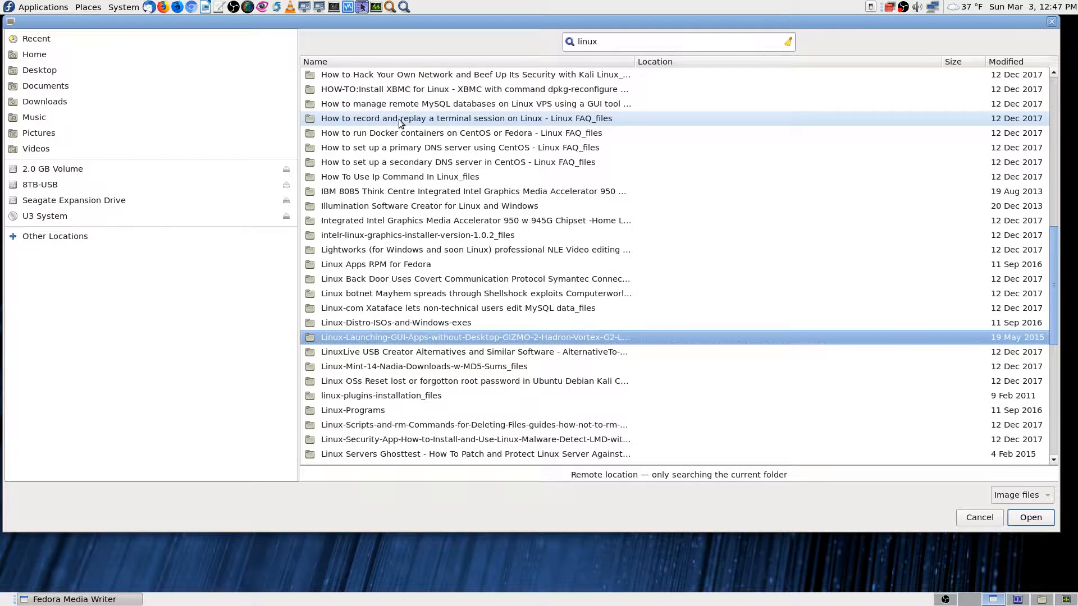
key(Up)
key(Return)
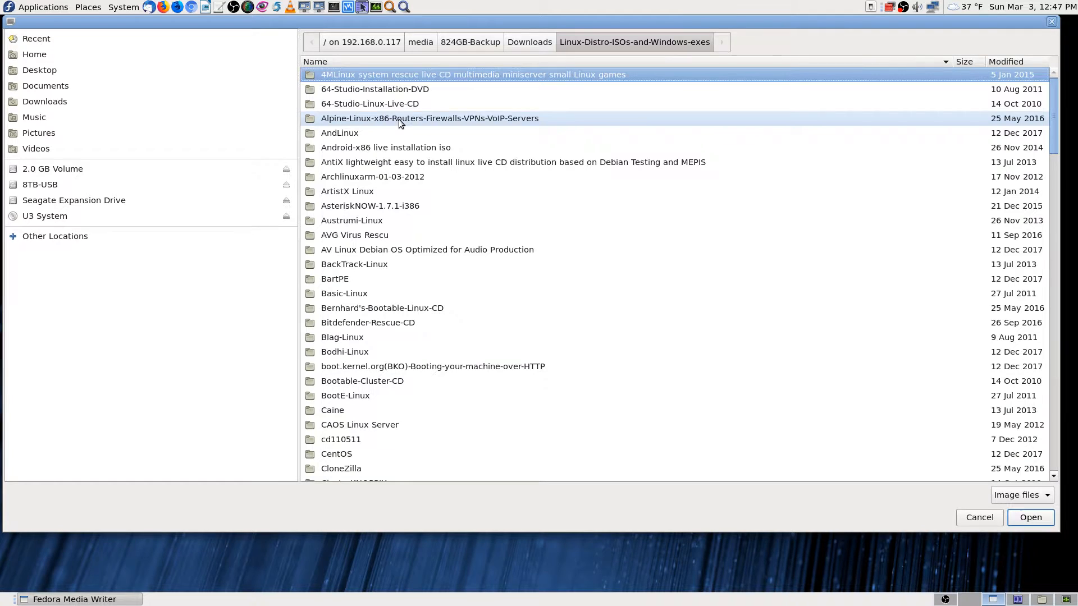
Search the distro folder for "part" and open the Parted Magic folder
text(part)
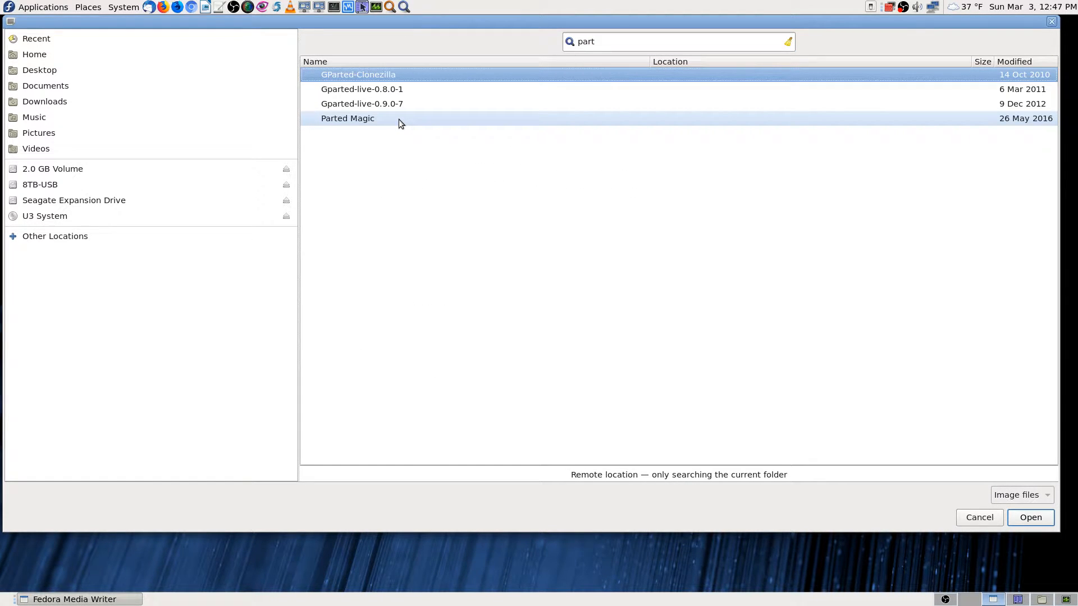
key(Down)
key(Down)
key(Down)
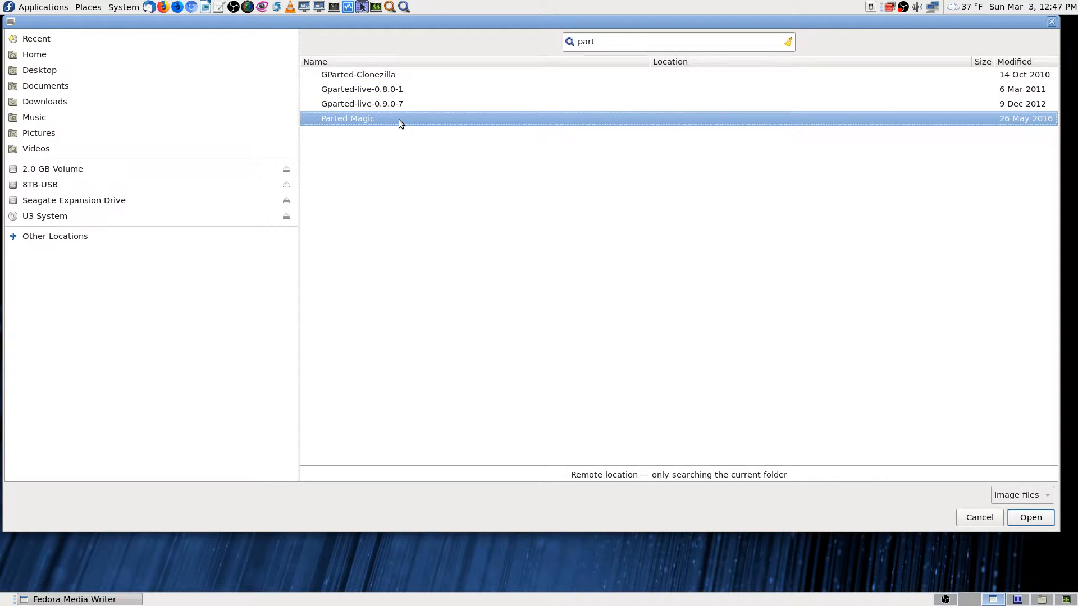
key(Return)
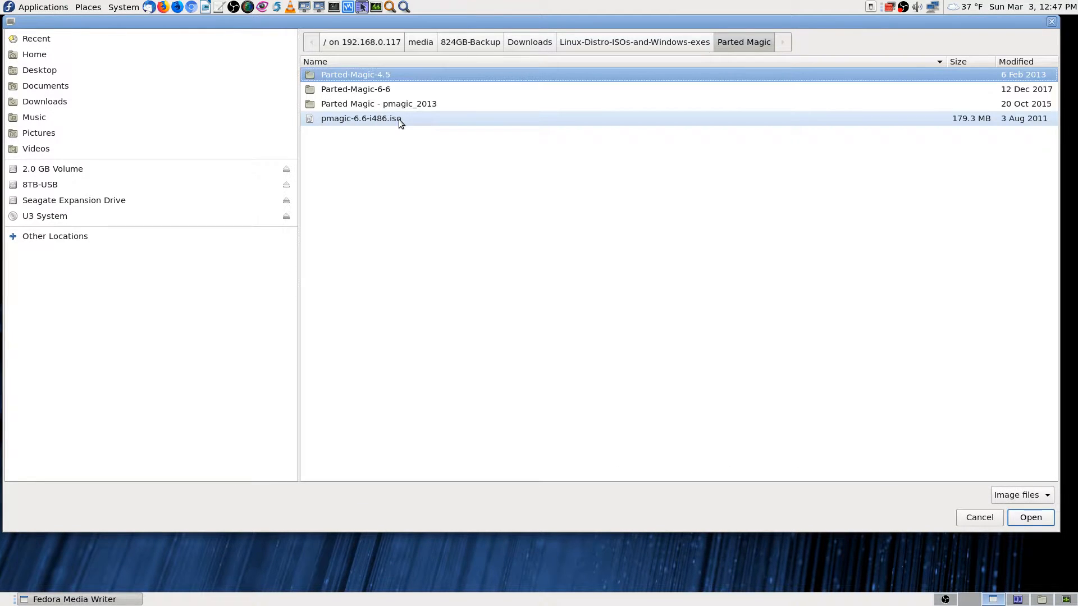
Open the Parted Magic - pmagic_2013 folder and choose pmagic_2013_01_29.iso as the custom image
key(Down)
key(Down)
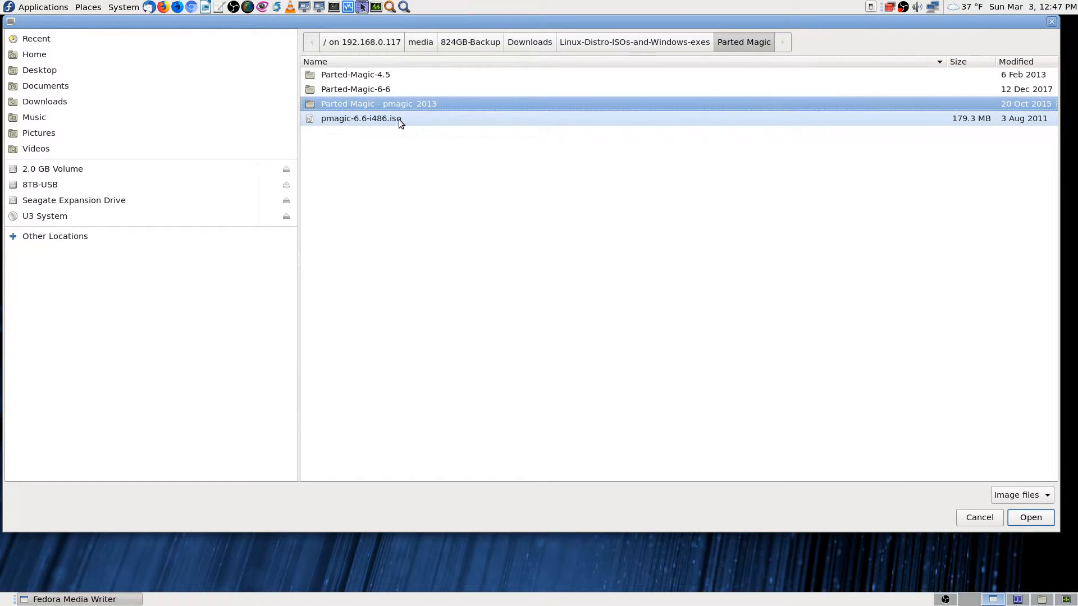
key(Return)
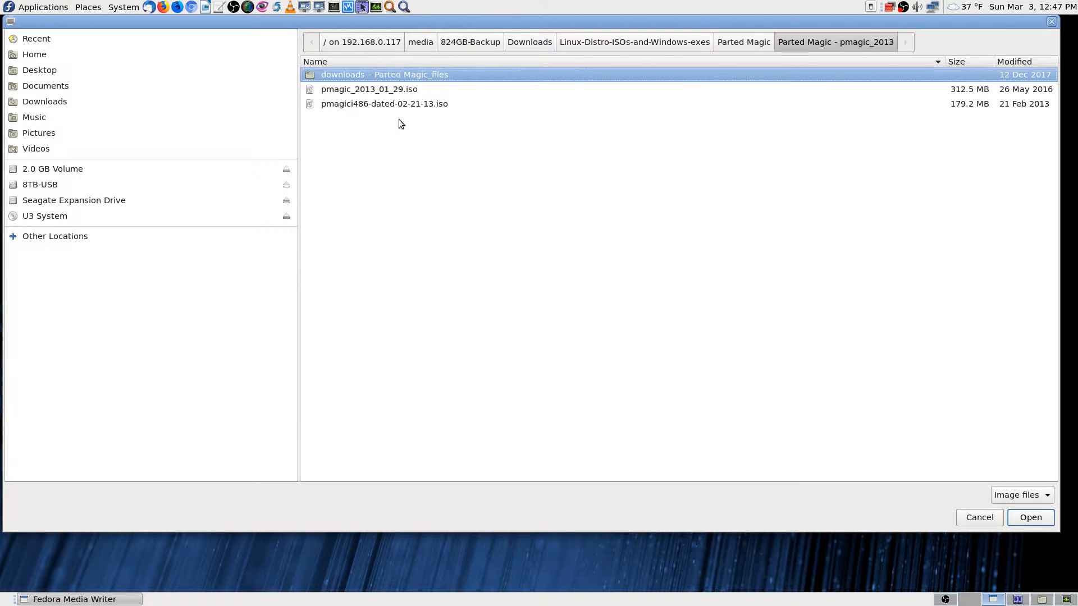
key(Down)
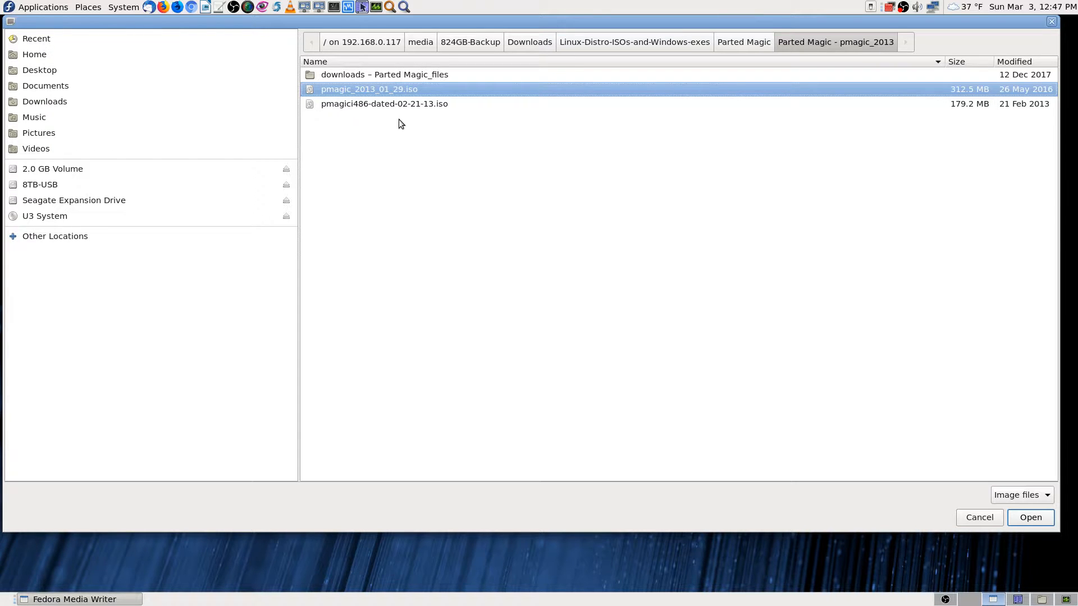
key(Return)
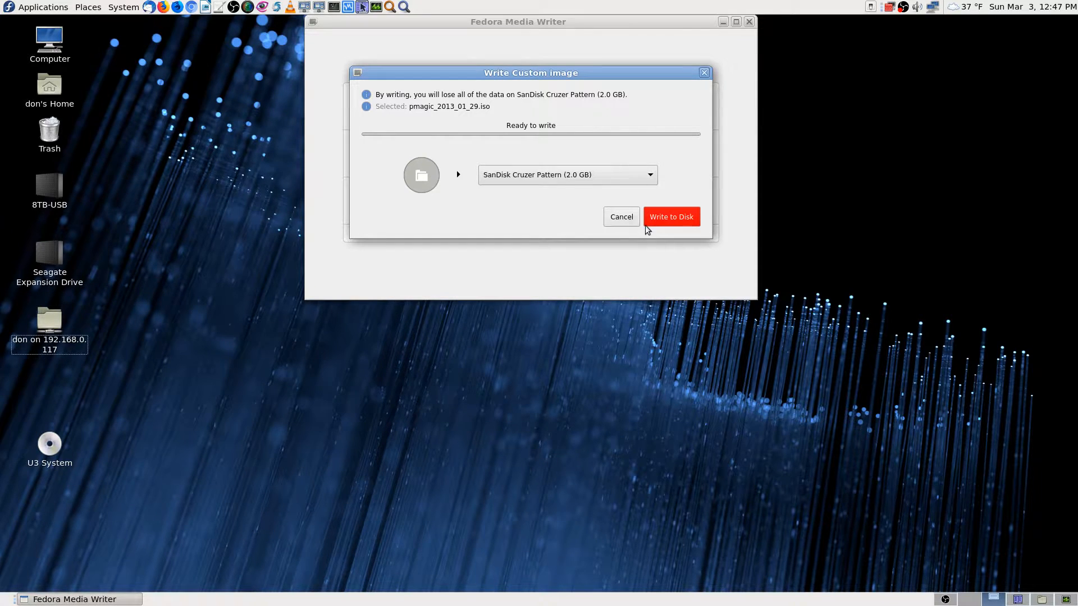
Write the selected image to the SanDisk Cruzer Pattern drive, authenticating with the root password, and close Fedora Media Writer when finished
click(682, 216)
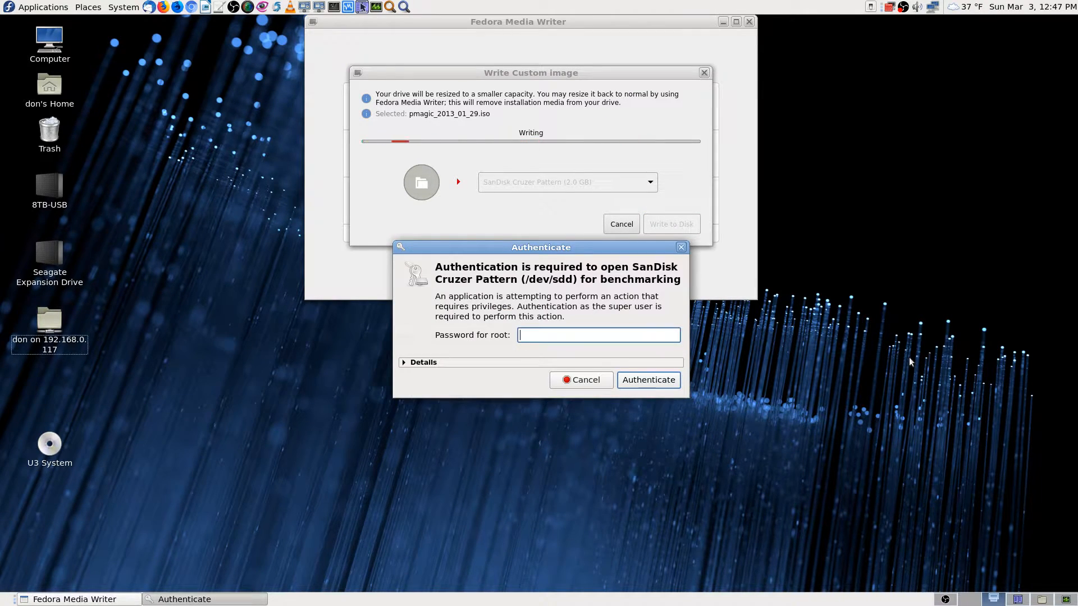
text(************)
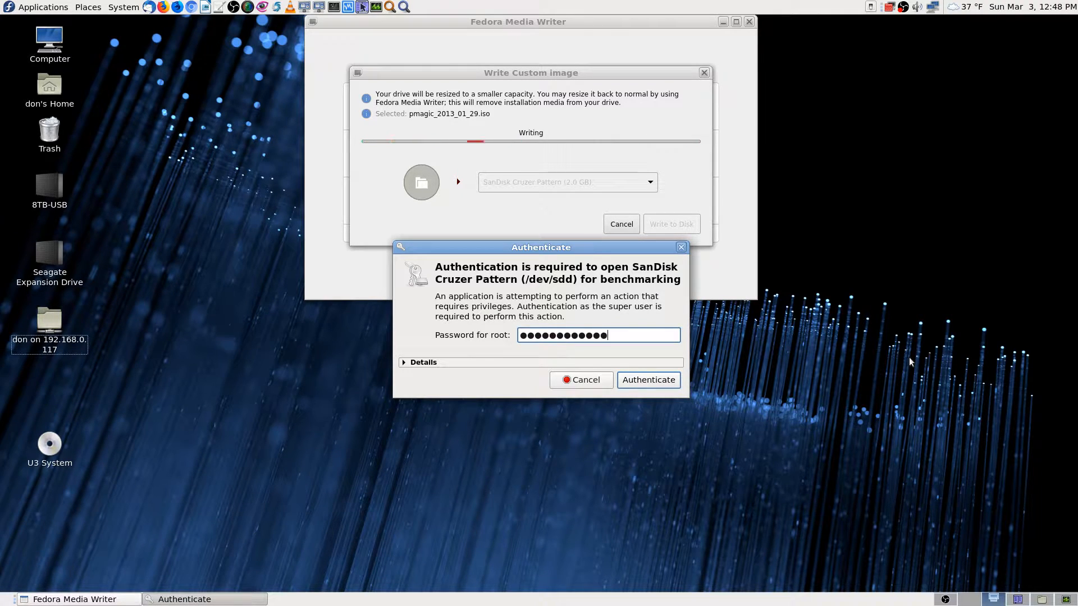
key(Return)
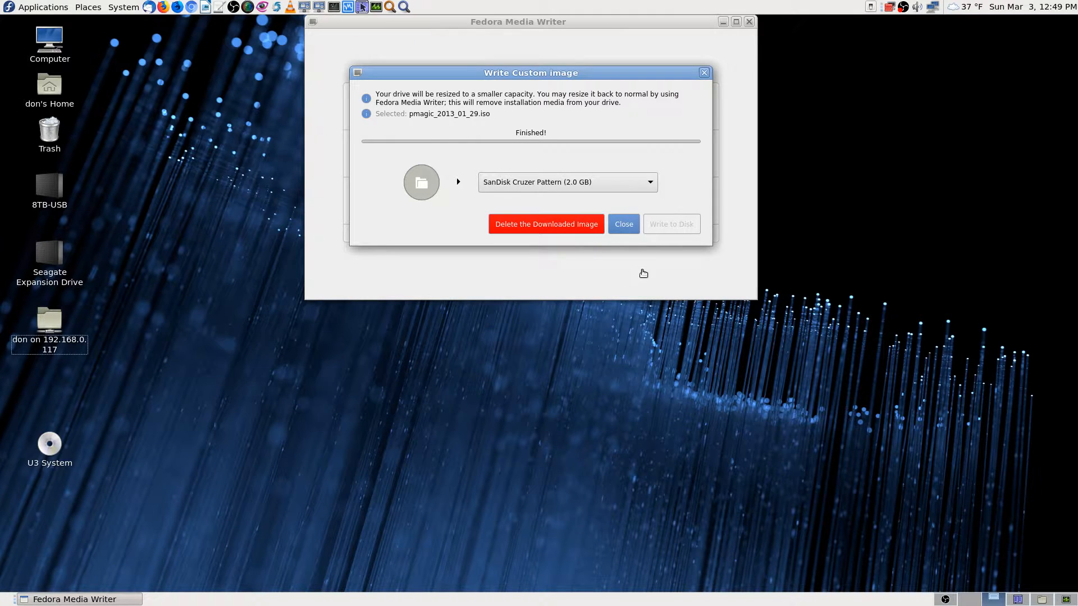
click(624, 224)
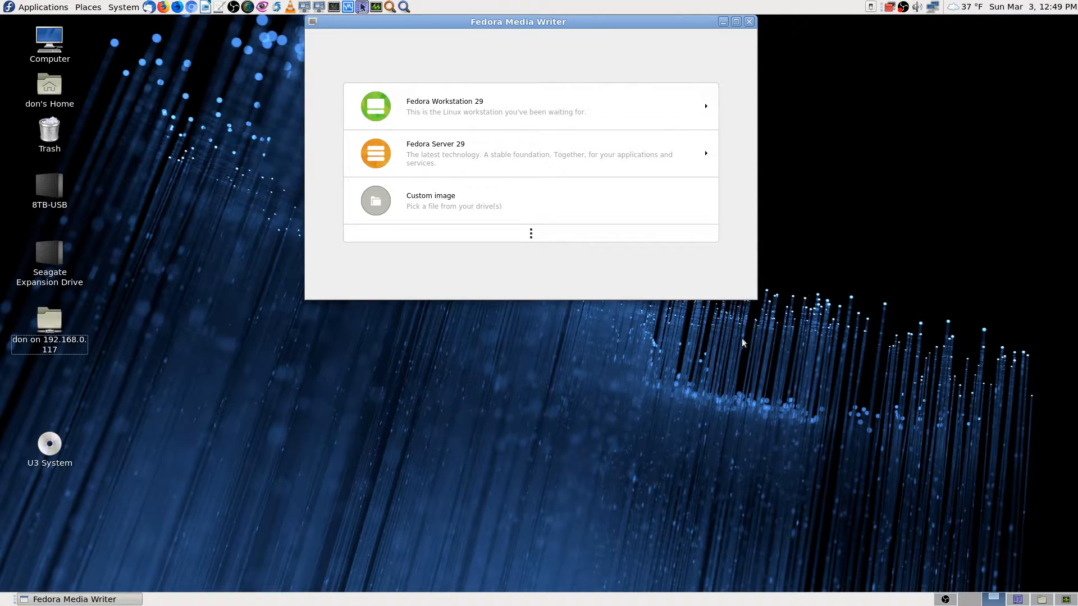
click(750, 23)
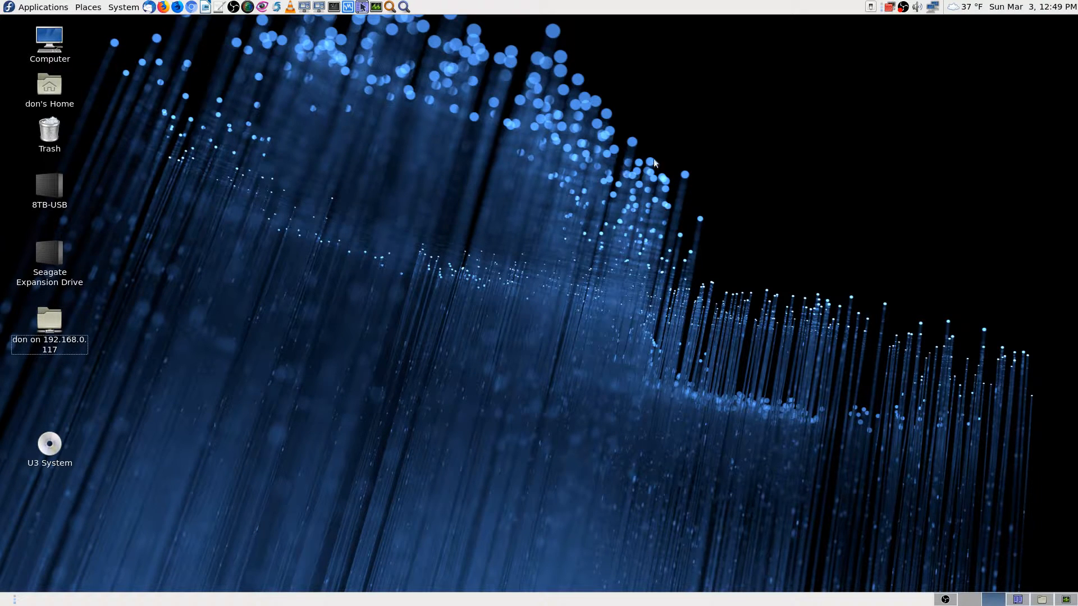
Eject the U3 System volume from the desktop and dismiss the application prompt for the Parted Magic medium
click(50, 449)
right_click(51, 450)
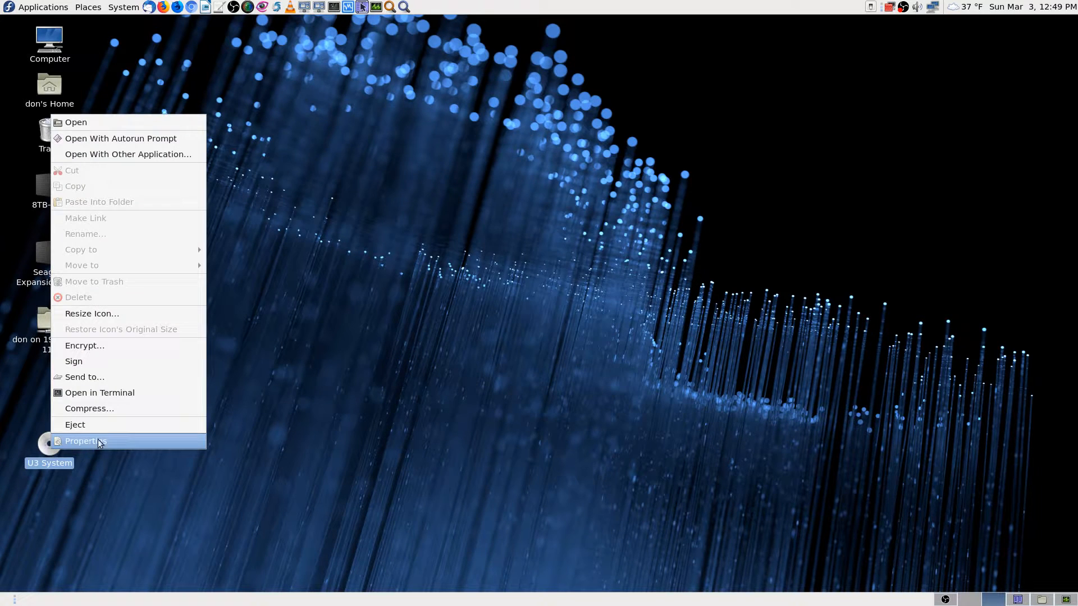
click(123, 427)
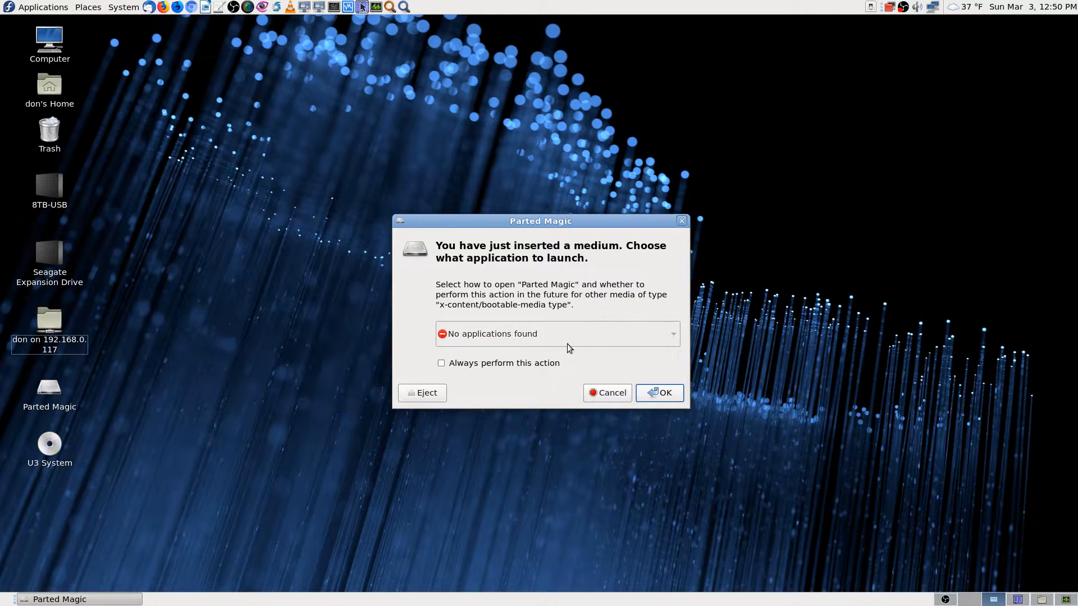
click(610, 394)
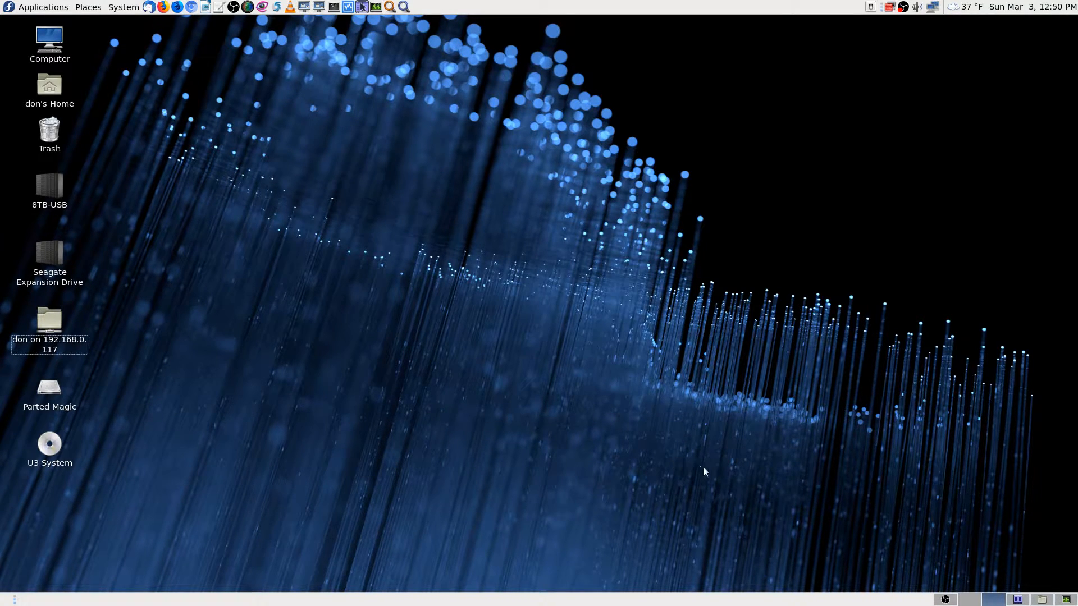
Switch to Krusader and browse from the root filesystem through home into the user's home folder
click(944, 600)
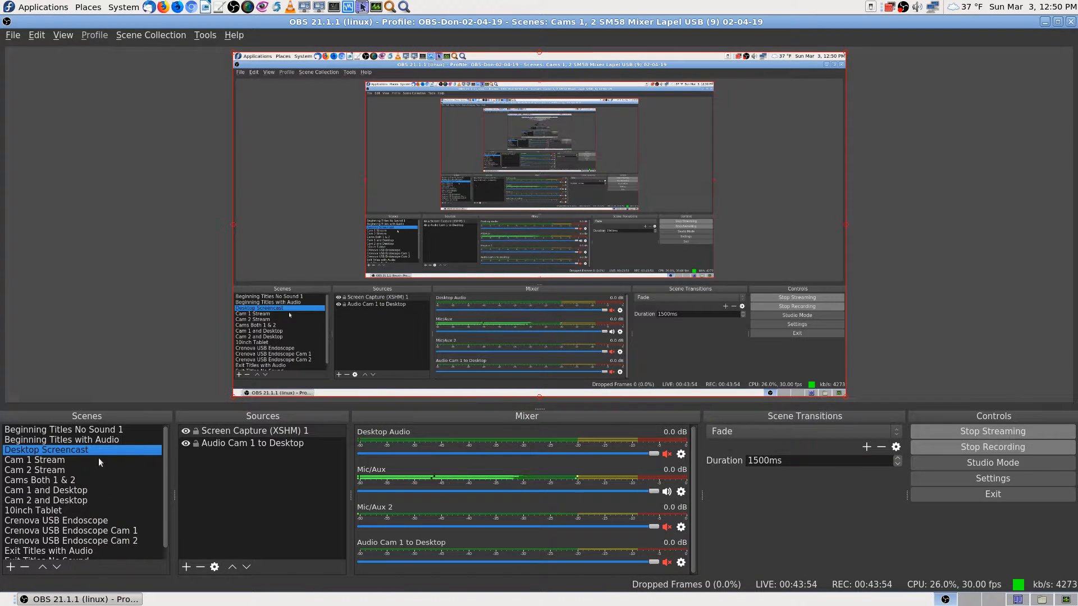
click(1017, 600)
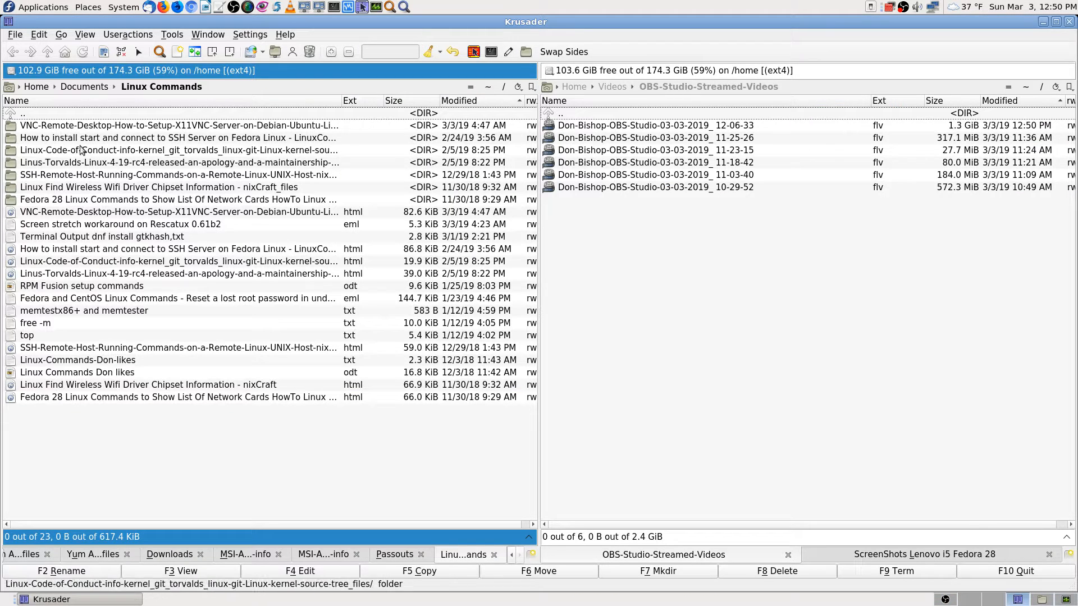
click(10, 76)
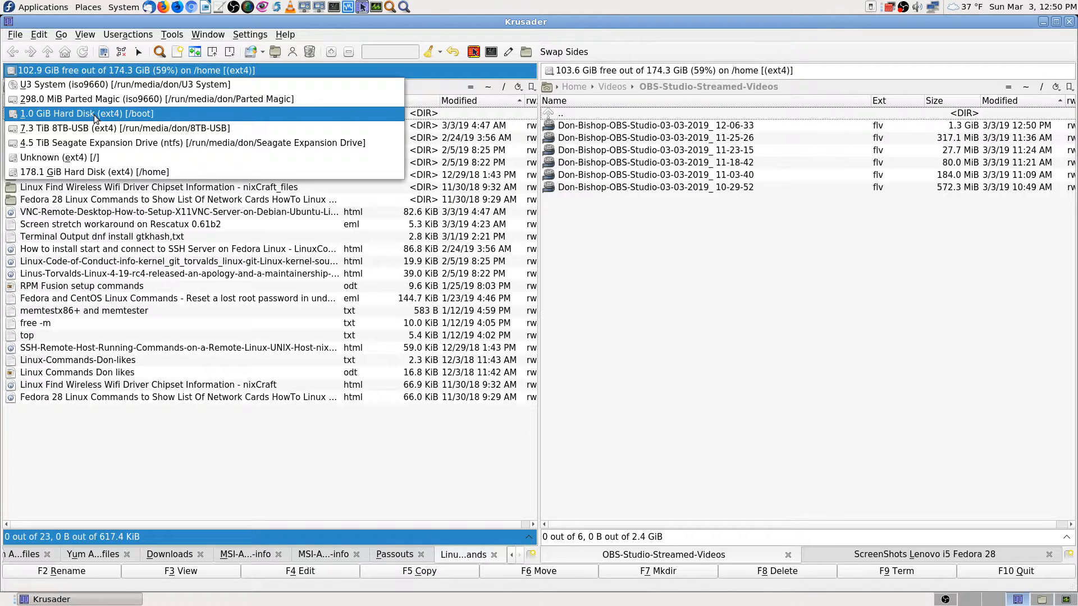
click(92, 158)
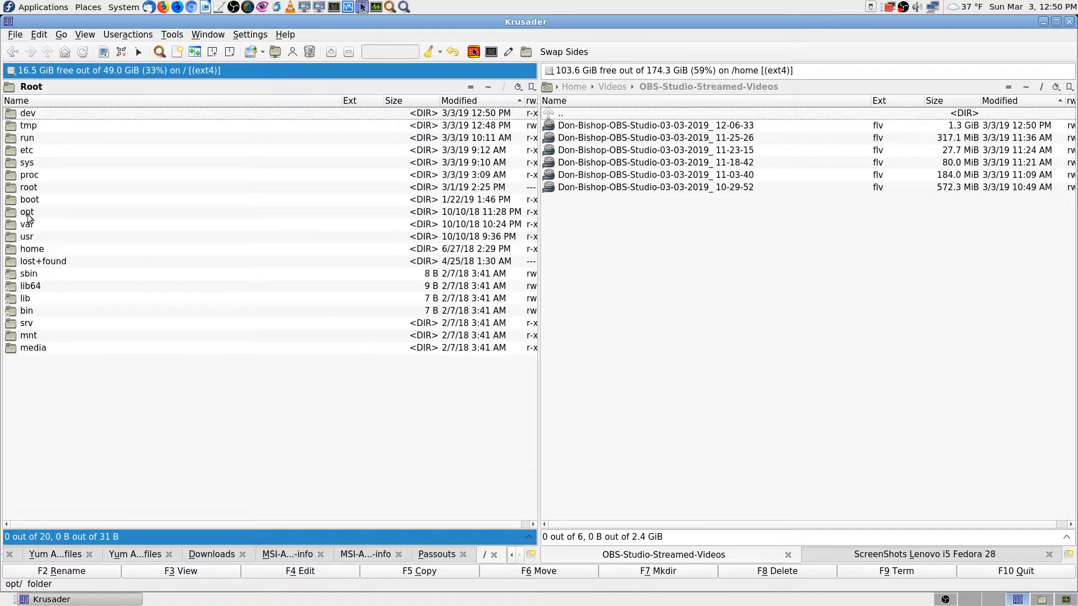
click(38, 253)
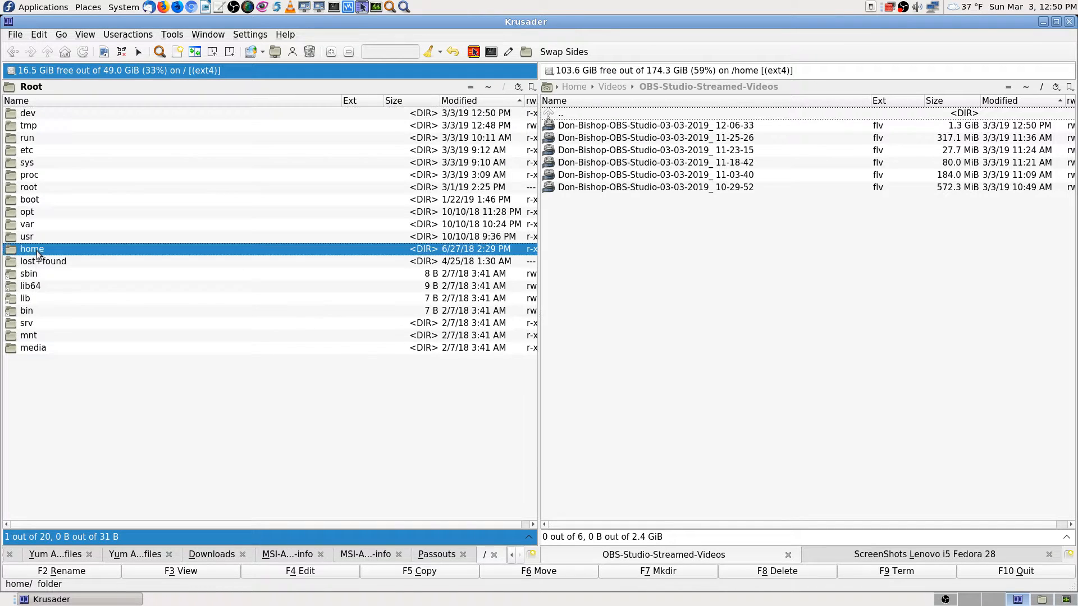
double_click(37, 251)
double_click(39, 126)
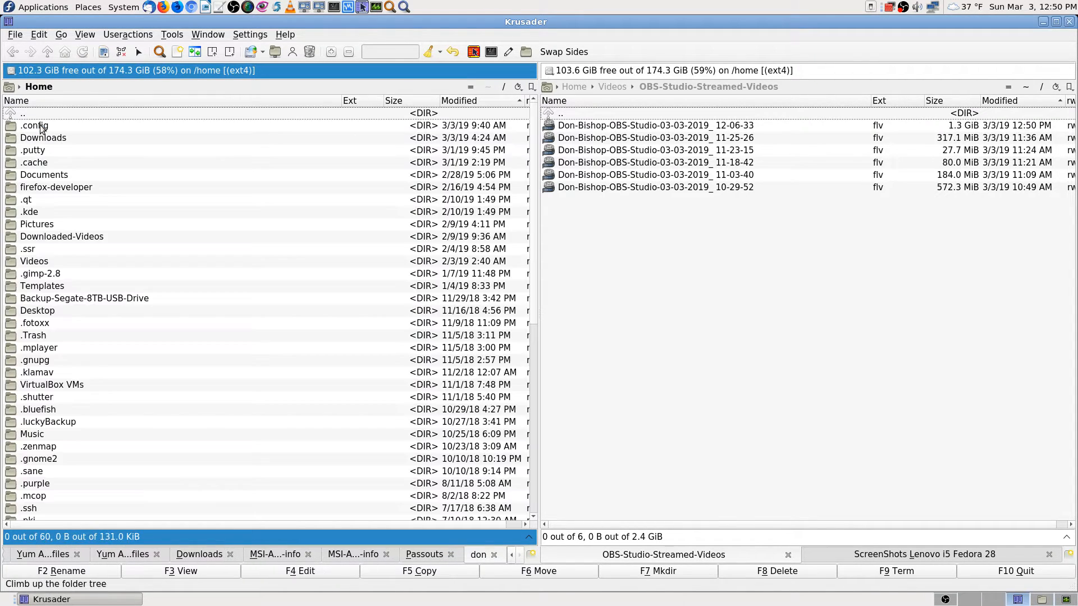
Open the Parted Magic volume and browse through pmagic and pmodules into the scripts folder
click(14, 72)
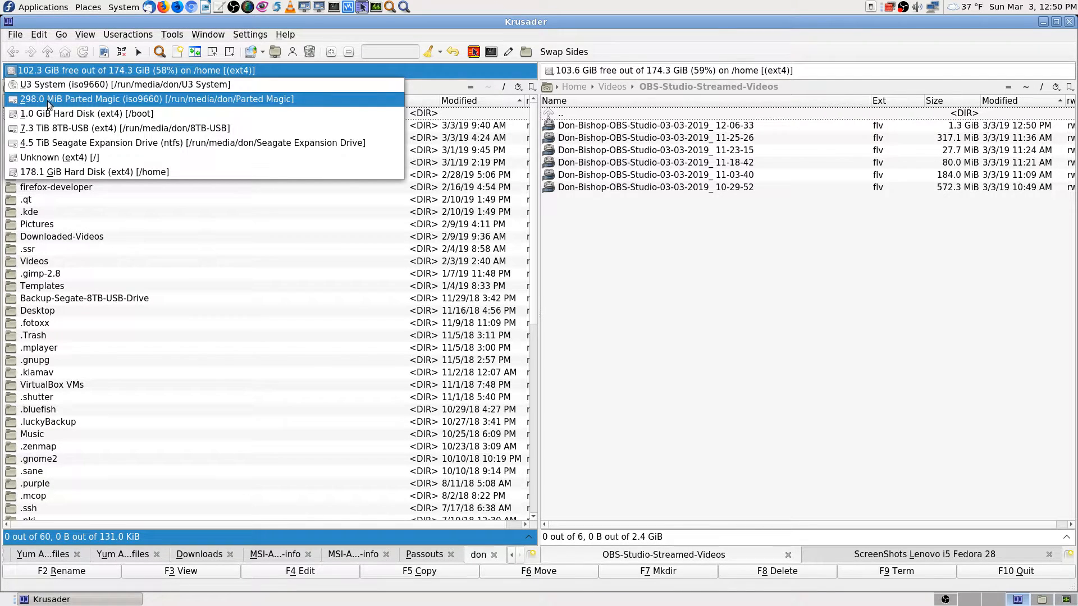
click(80, 101)
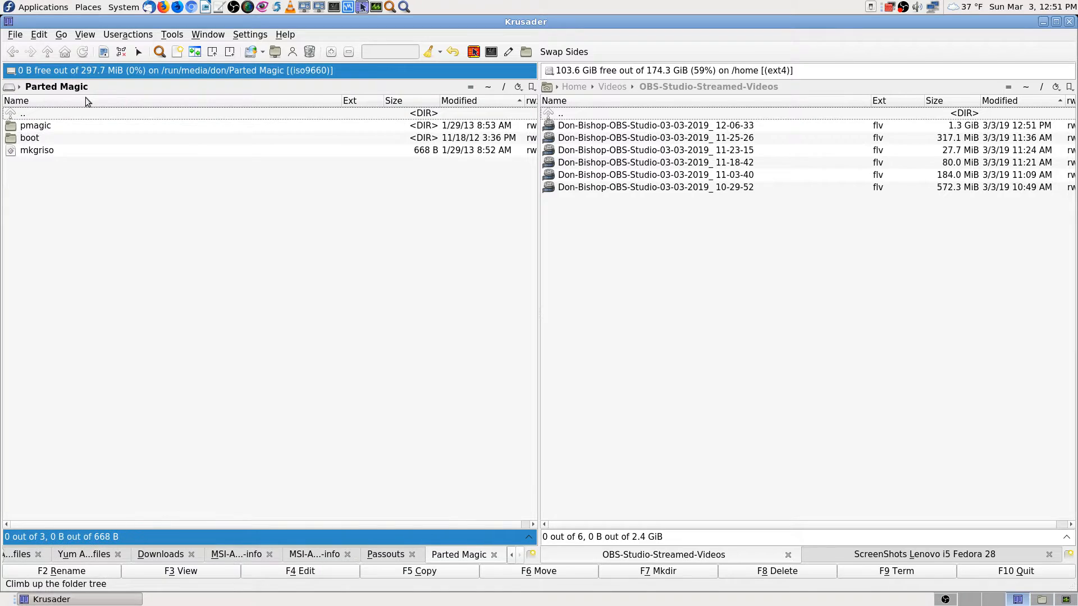
click(42, 126)
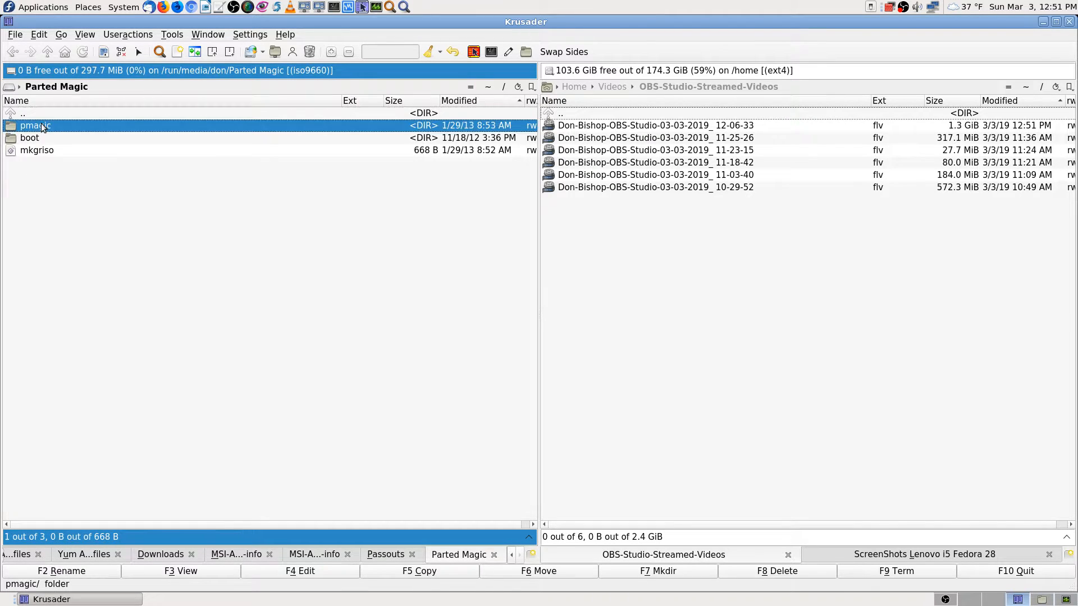
double_click(43, 126)
key(Down)
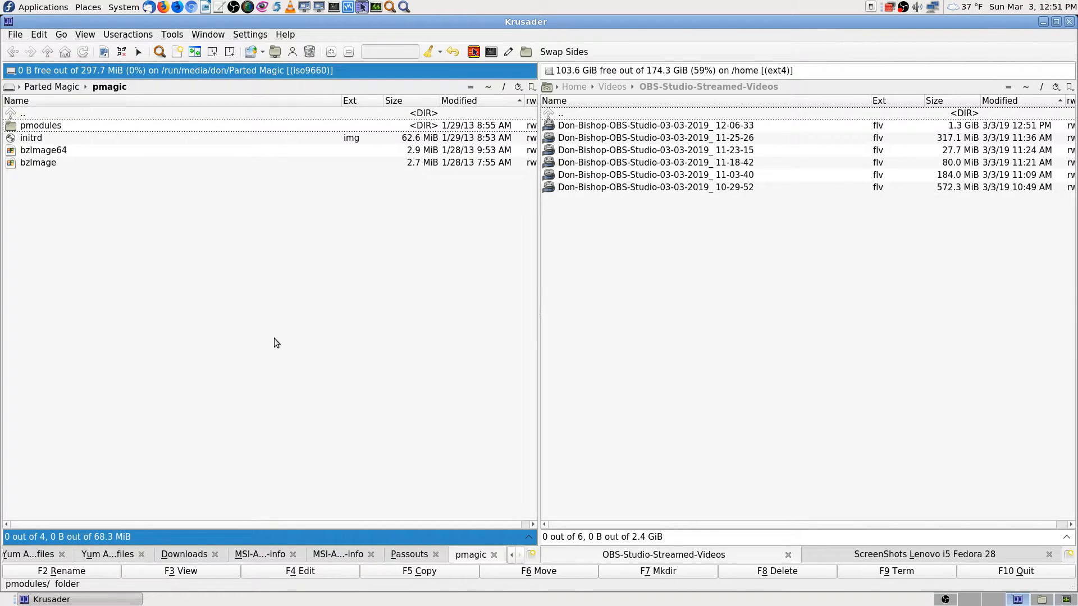
key(Return)
key(Down)
key(Return)
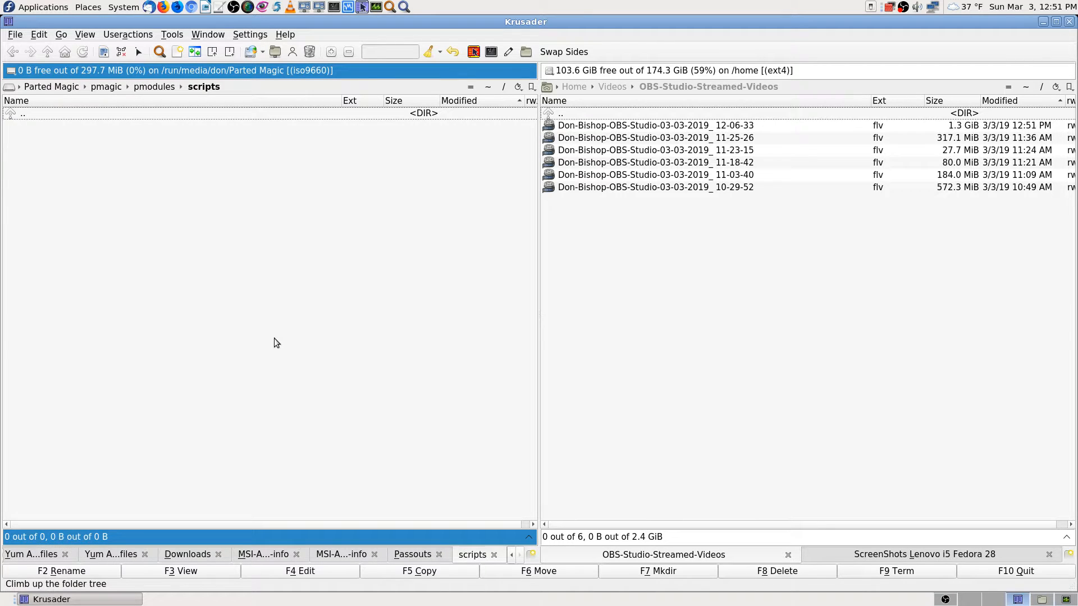
Go back up to the top level of the Parted Magic volume and open its boot folder
key(BackSpace)
key(BackSpace)
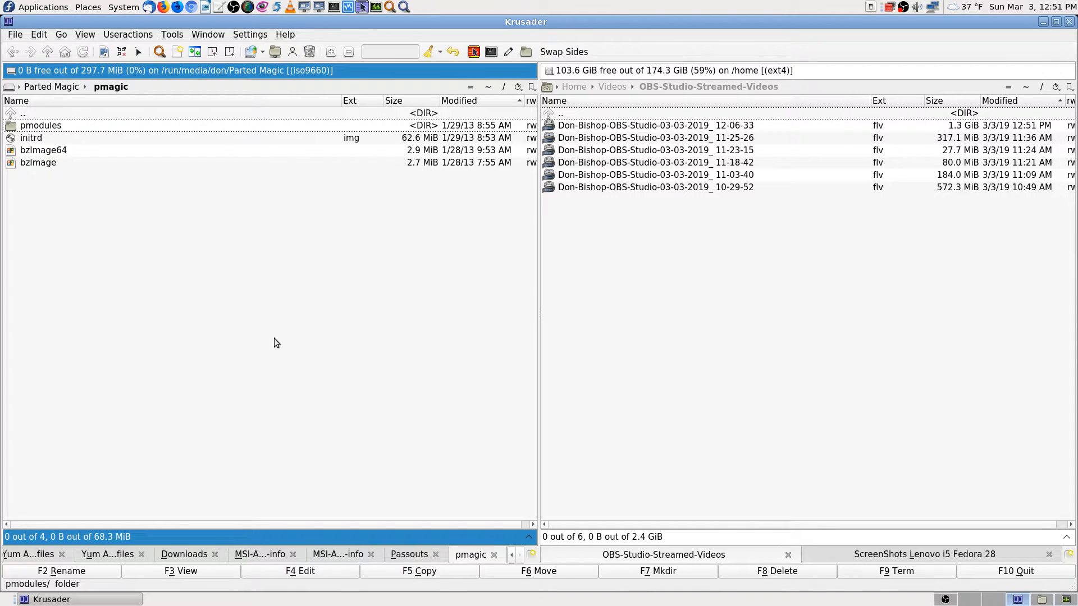
key(BackSpace)
key(Down)
key(Return)
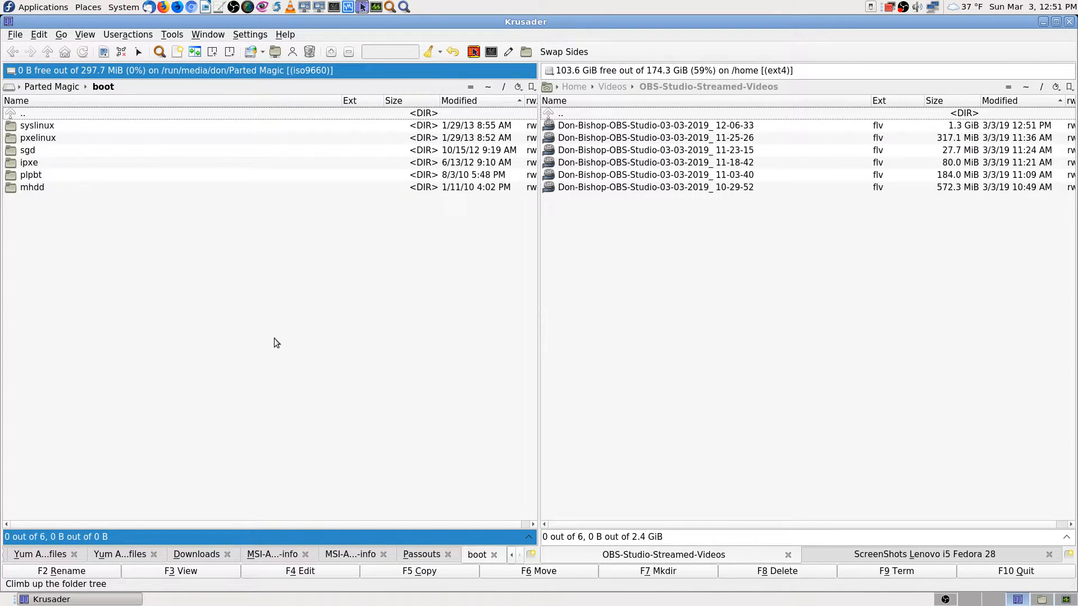
Leave the Parted Magic volume, go up to the root directory and open the dev folder
key(BackSpace)
key(BackSpace)
key(BackSpace)
key(BackSpace)
key(BackSpace)
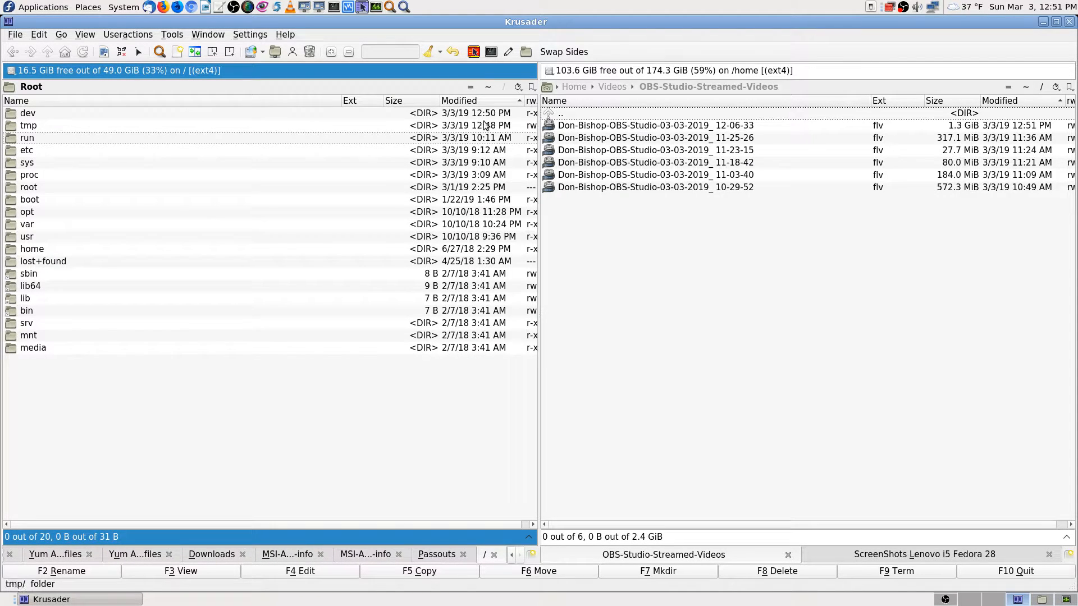
click(486, 89)
key(BackSpace)
key(BackSpace)
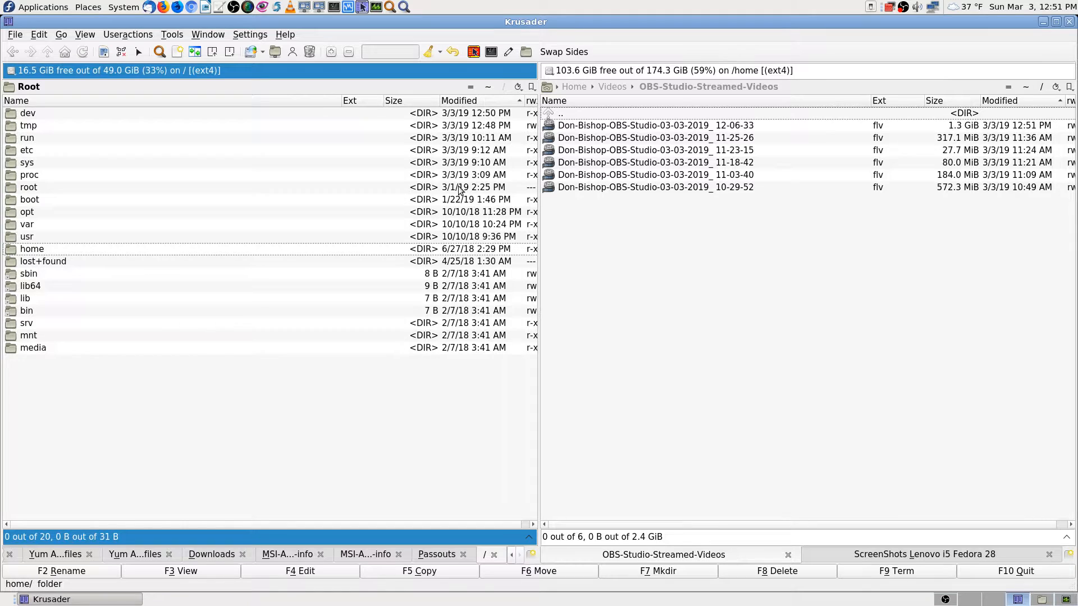
text(dev)
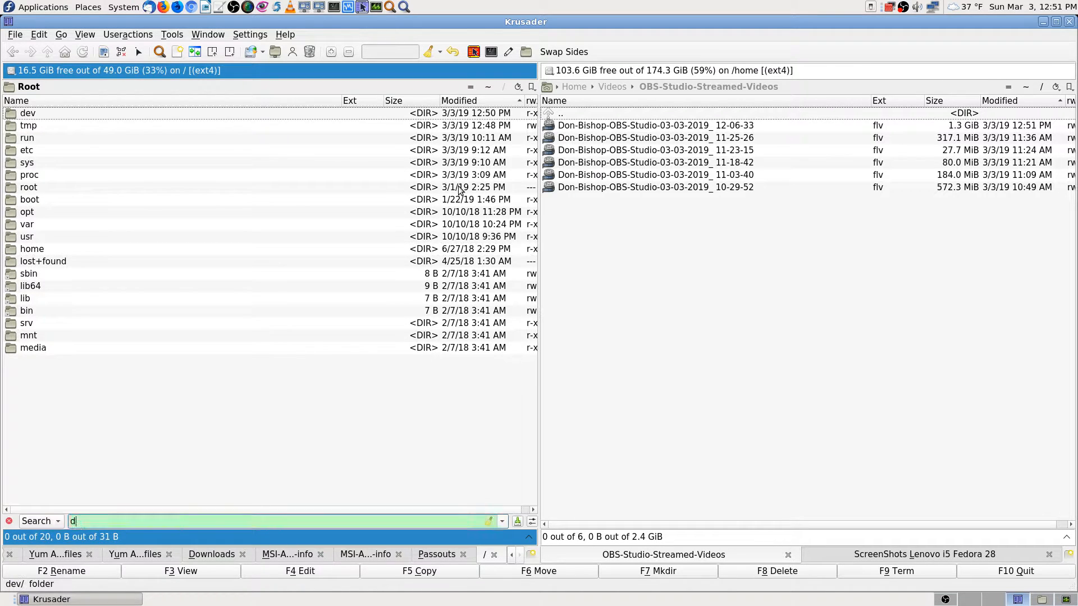
key(Return)
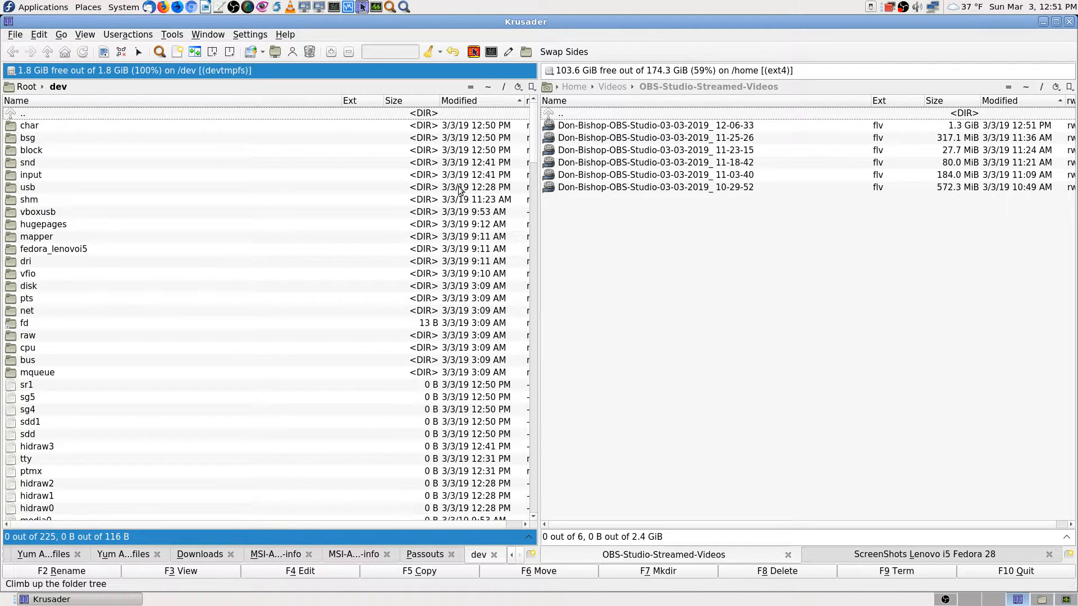
Return to the home folder and open the Linux Commands folder inside Documents
click(486, 88)
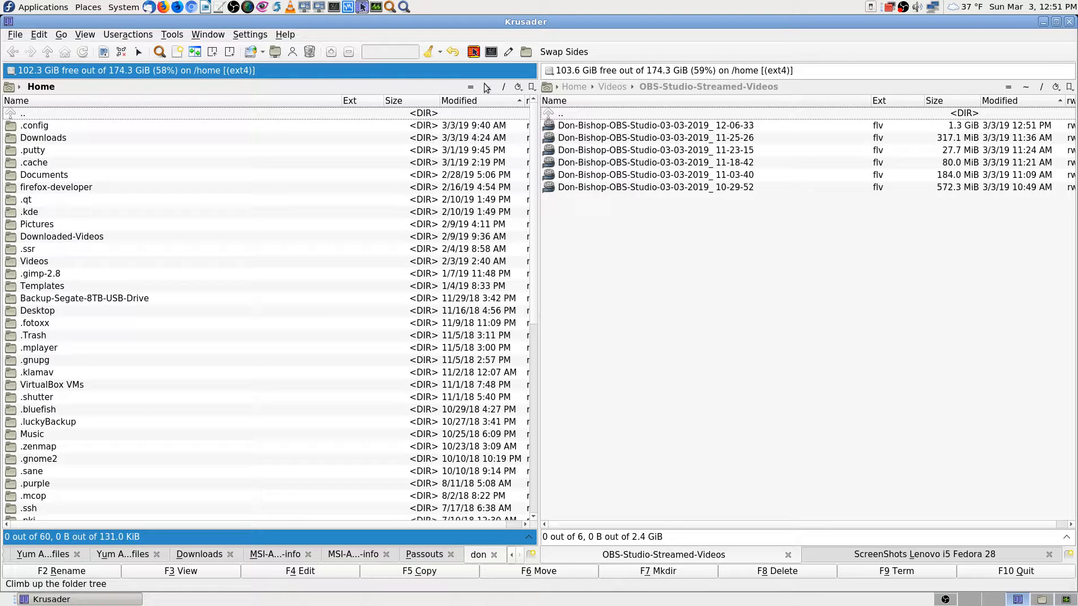
text(doc)
key(Escape)
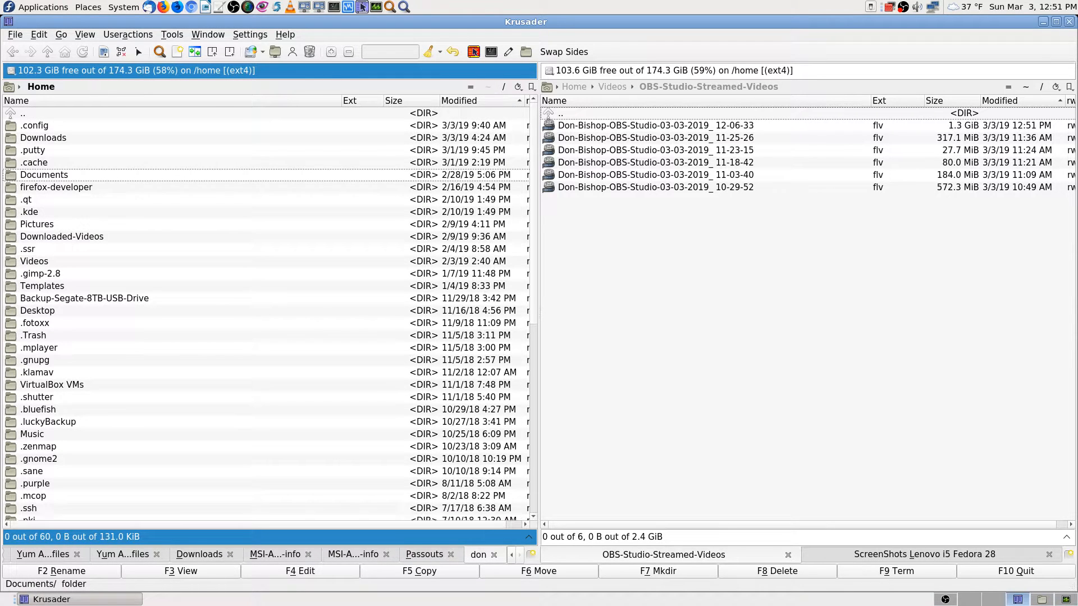
key(Return)
click(487, 87)
key(Return)
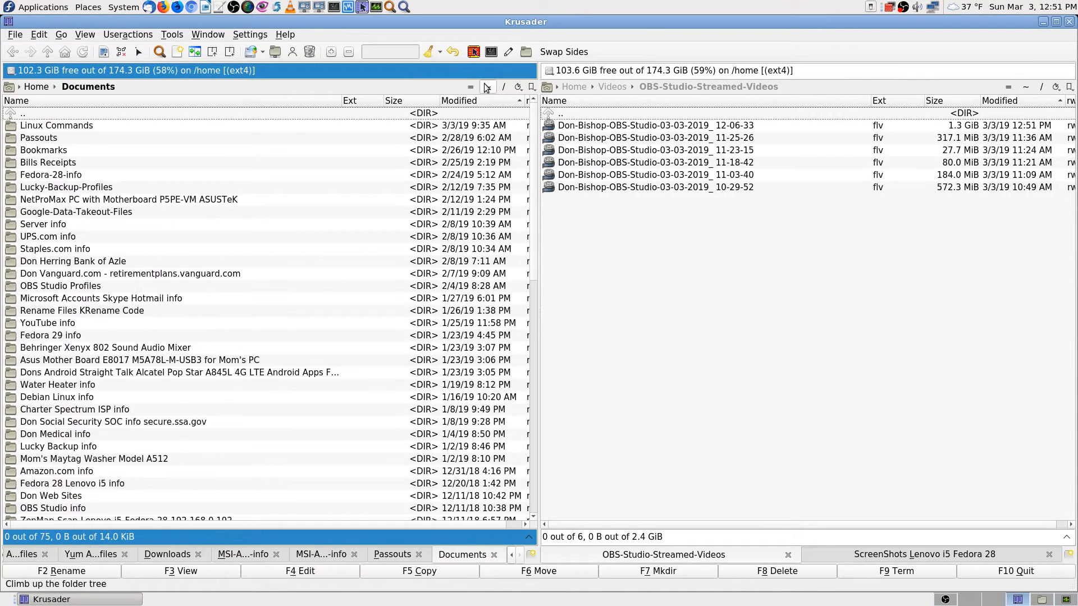
key(Down)
key(Return)
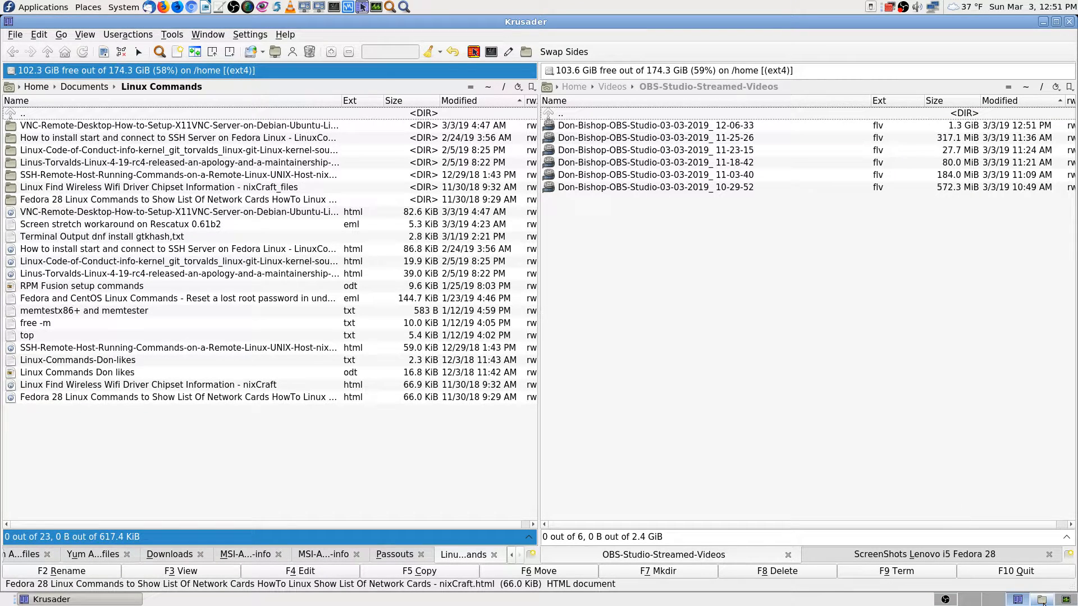
Remove the Parted Magic drive from the desktop, dismiss the drive message and eject the U3 System volume
click(992, 601)
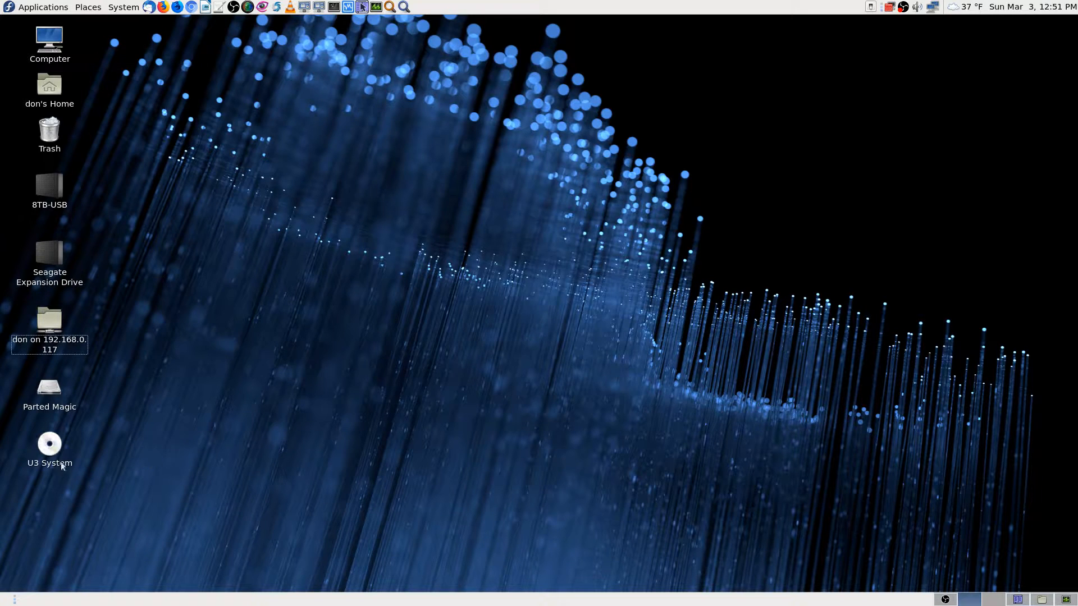
right_click(45, 395)
click(120, 373)
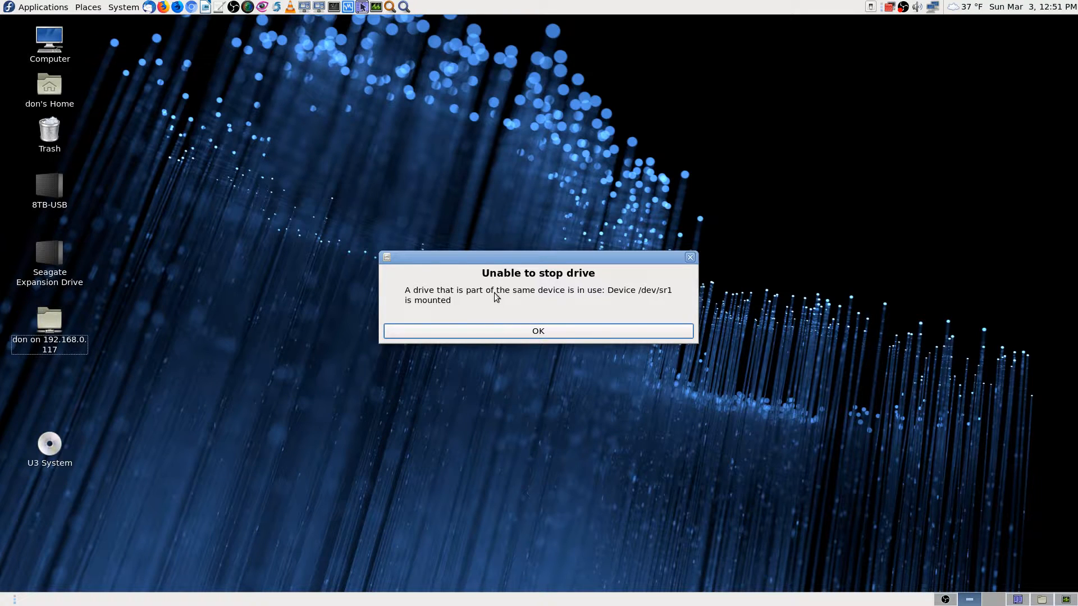
click(571, 332)
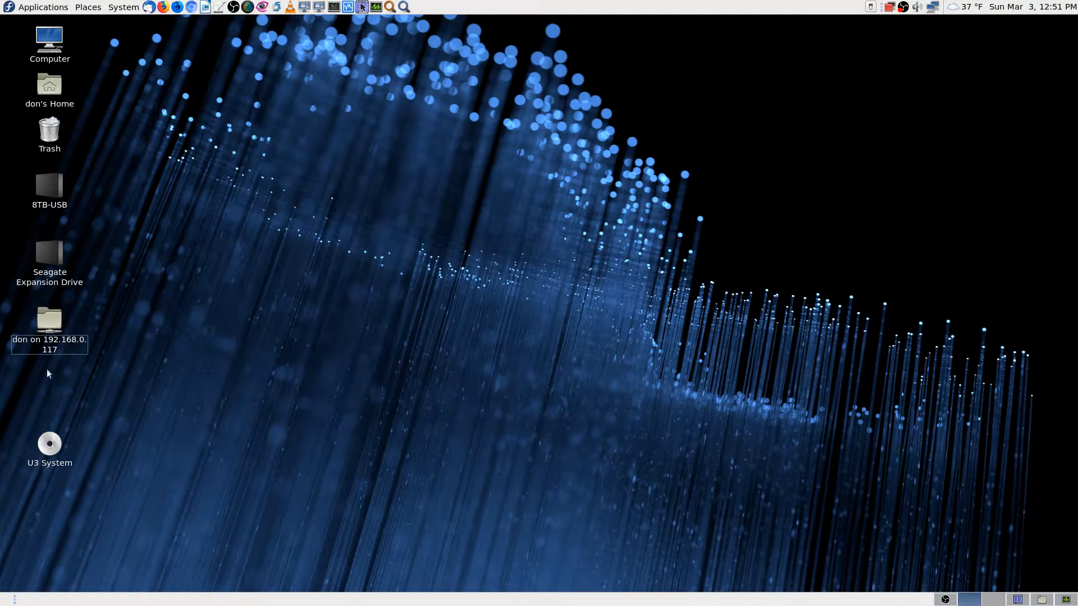
right_click(44, 449)
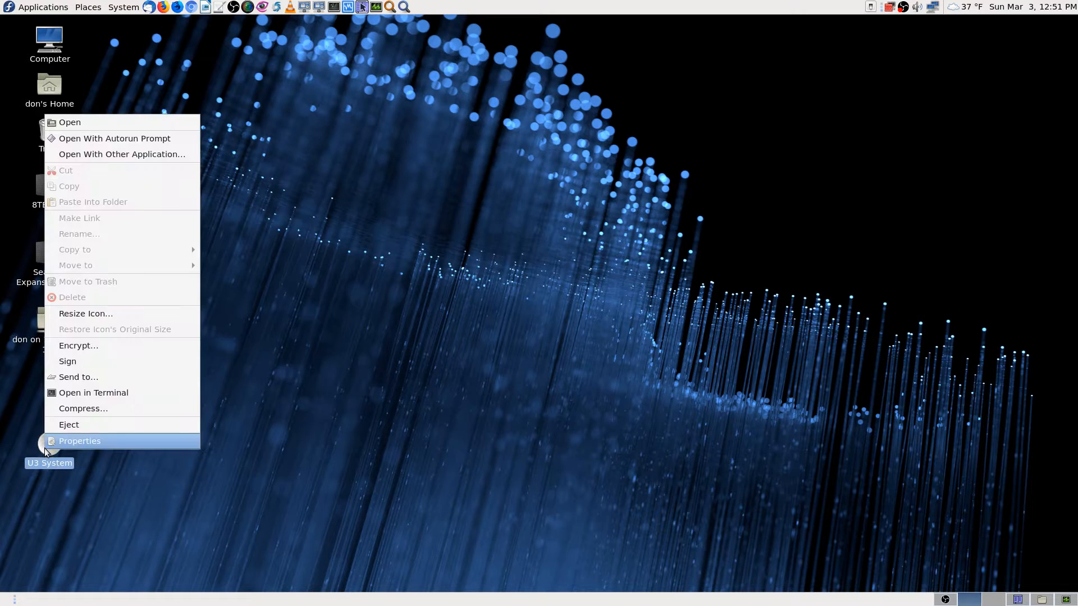
click(132, 426)
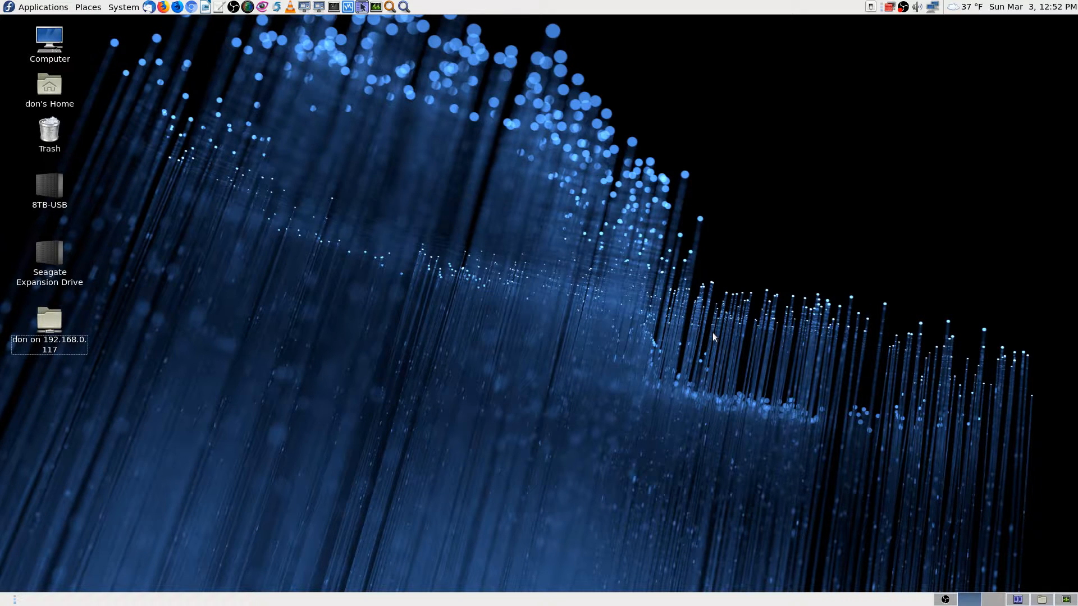
Switch to OBS and make Cam 1 Stream the active scene
click(945, 600)
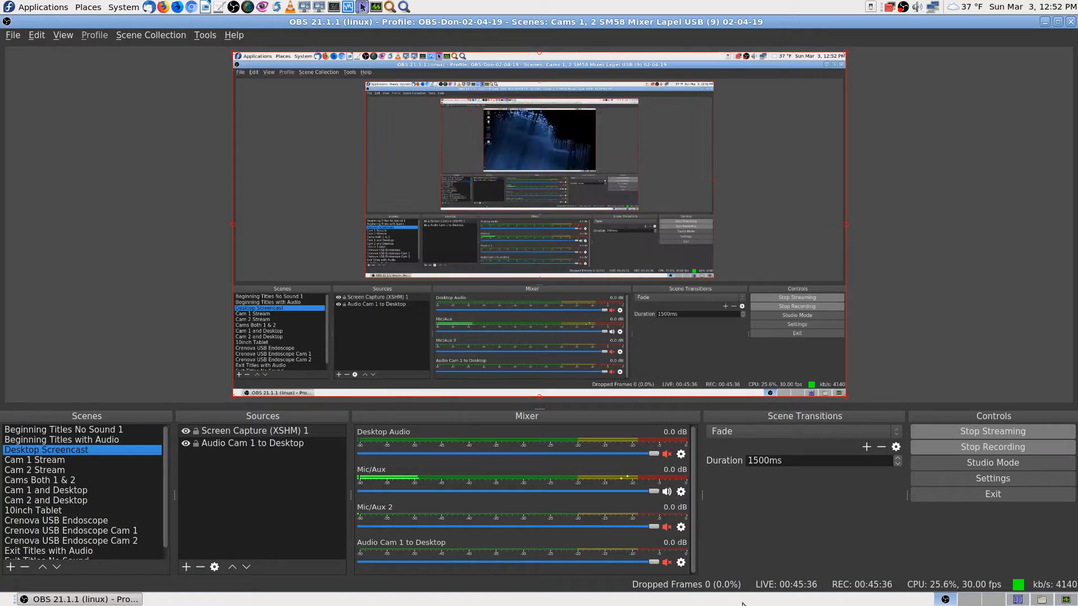
click(33, 460)
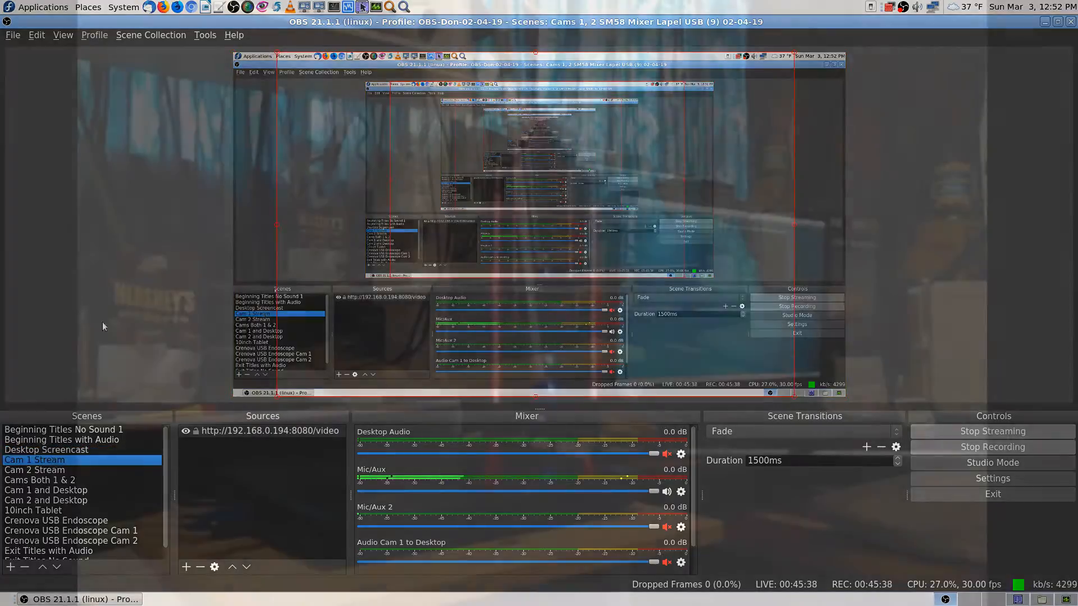
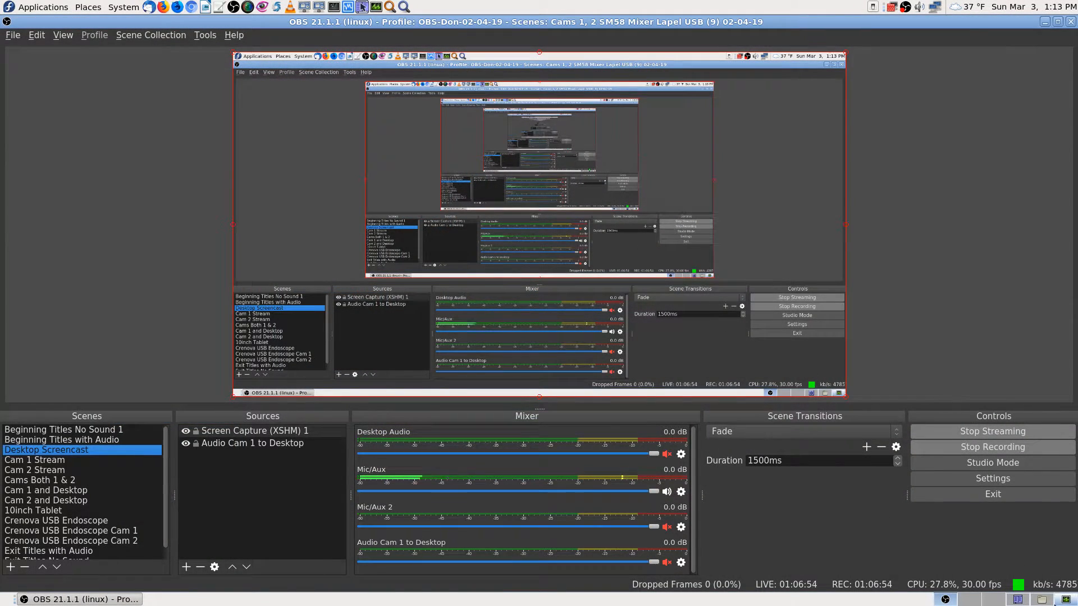
Switch to the file manager showing the Parted Magic - pmagic_2013 folder and close it
click(1042, 601)
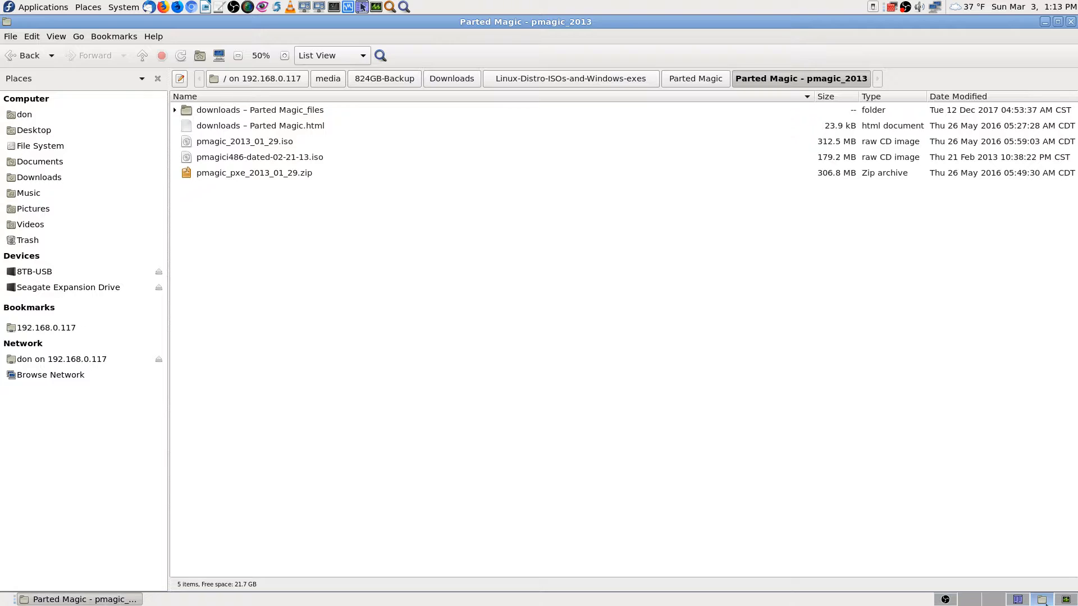
click(1070, 22)
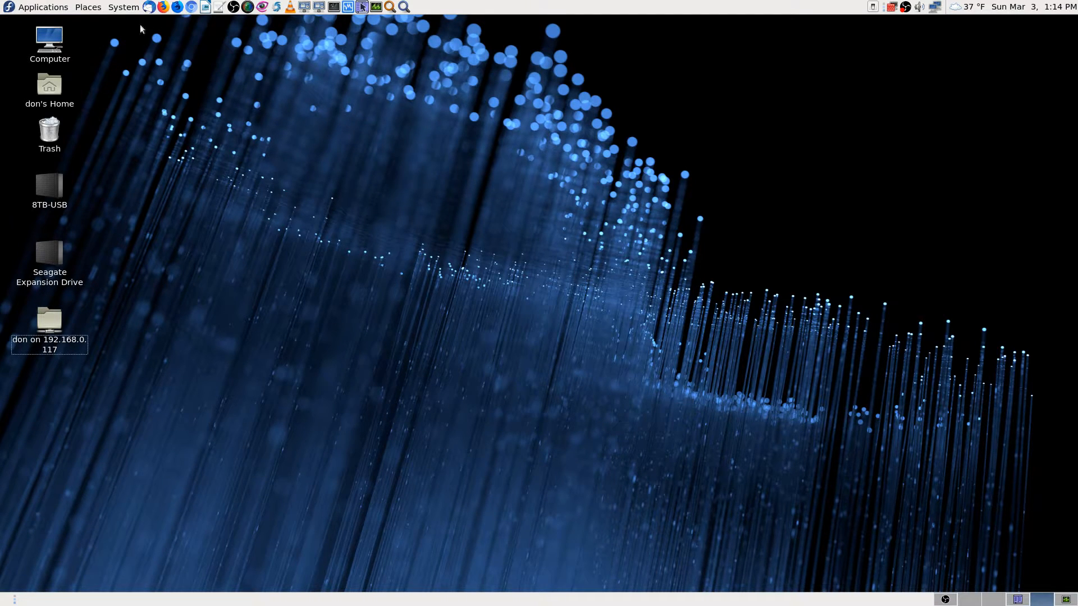
click(132, 8)
mouse_move(174, 25)
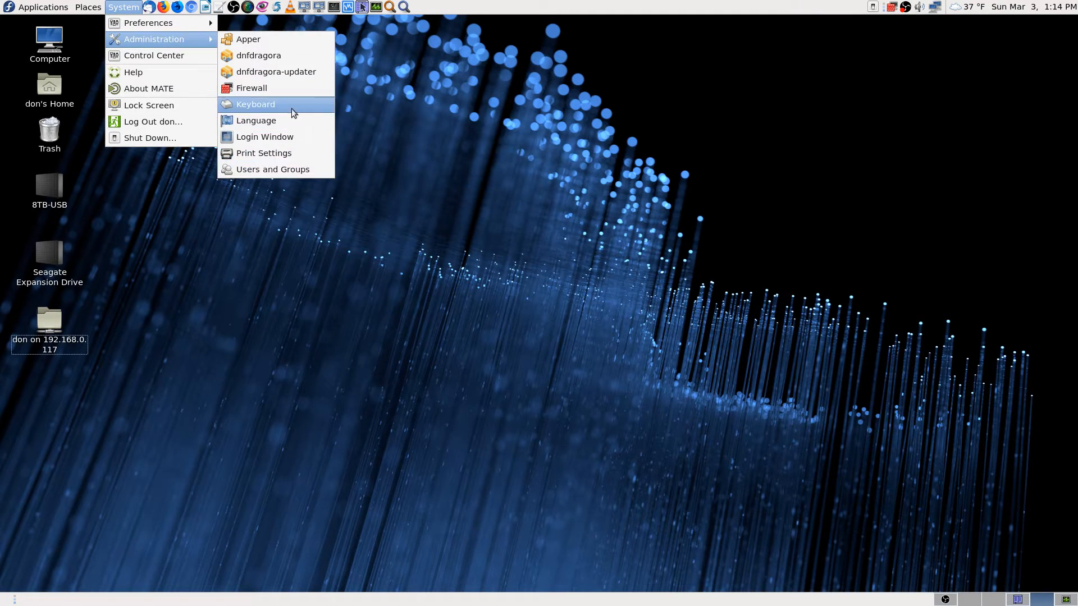
click(676, 352)
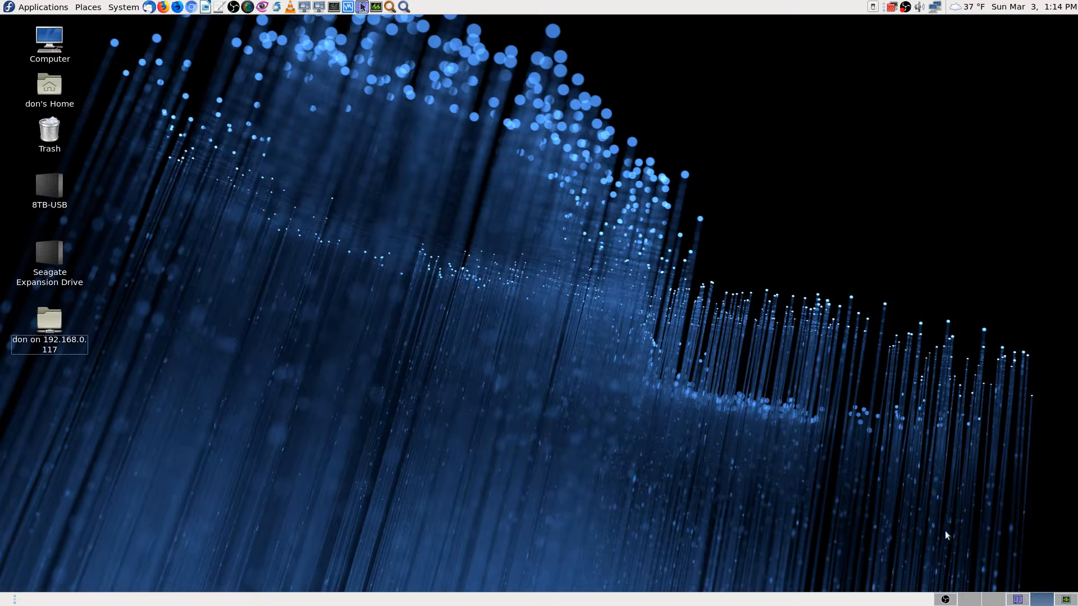
Launch Remote Desktop Viewer on an empty workspace
click(992, 600)
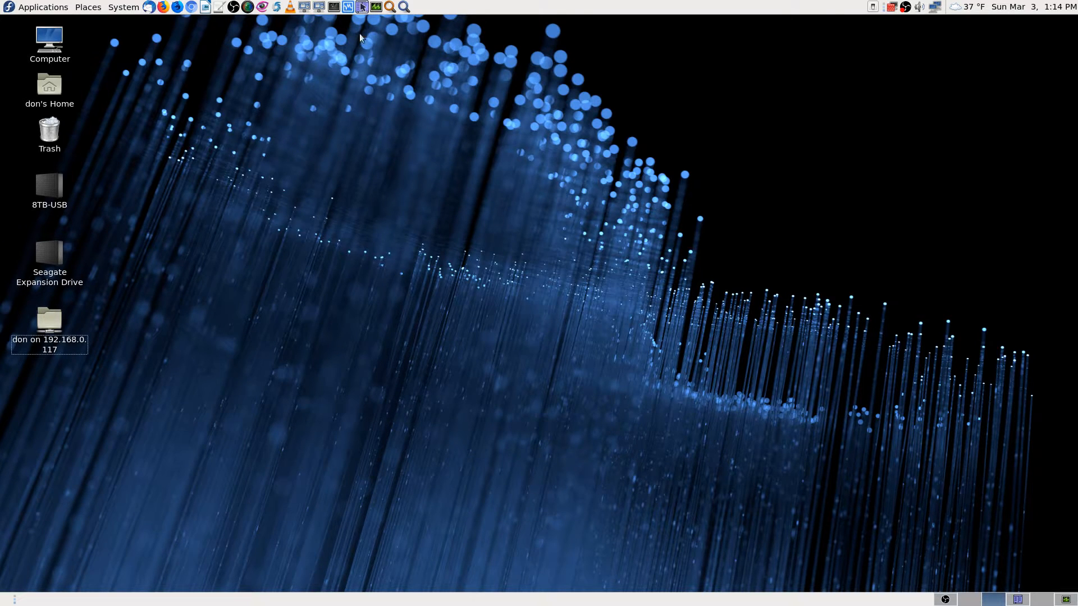
click(362, 7)
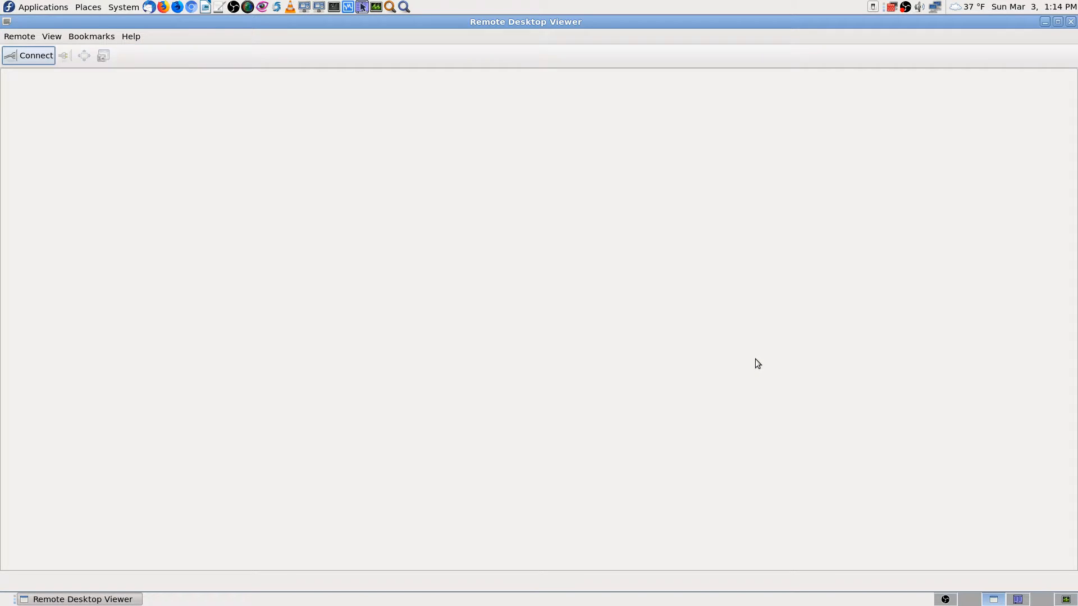
Connect over VNC to the remote host 192.168.0.182:1
click(34, 56)
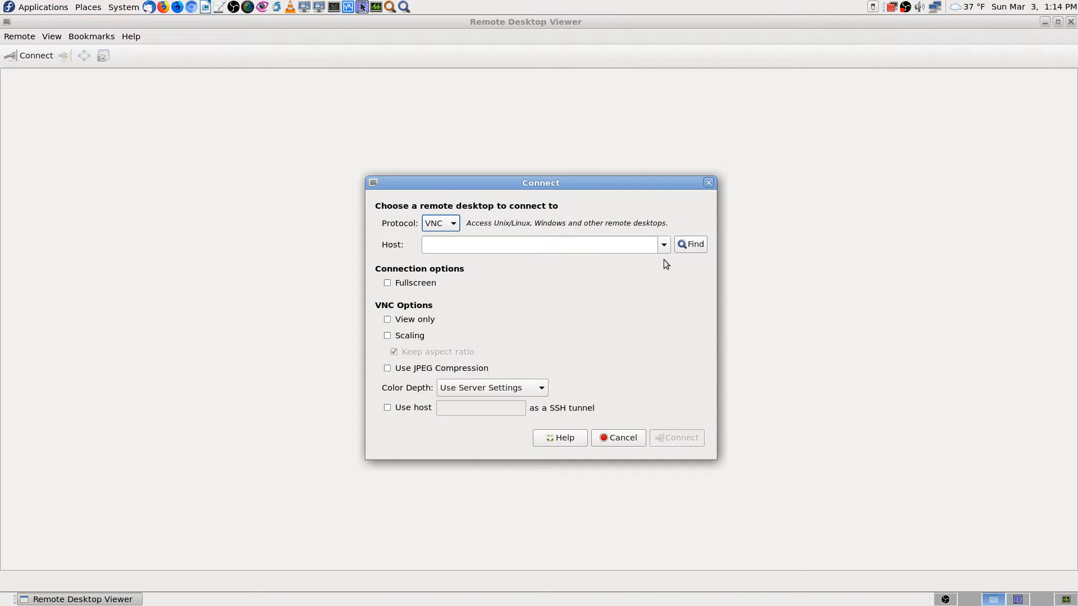
click(664, 245)
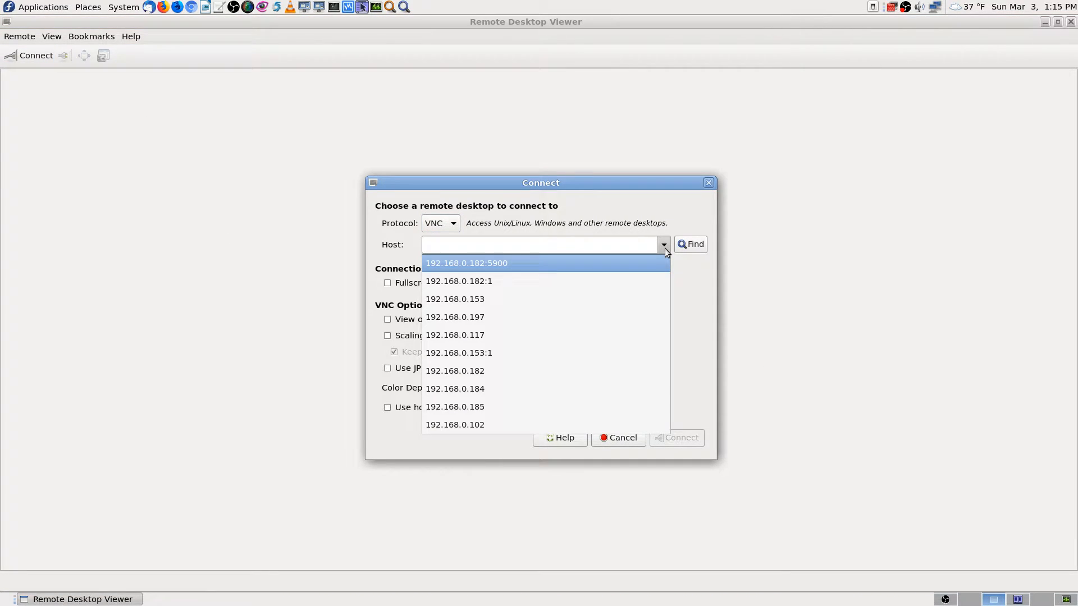
click(470, 282)
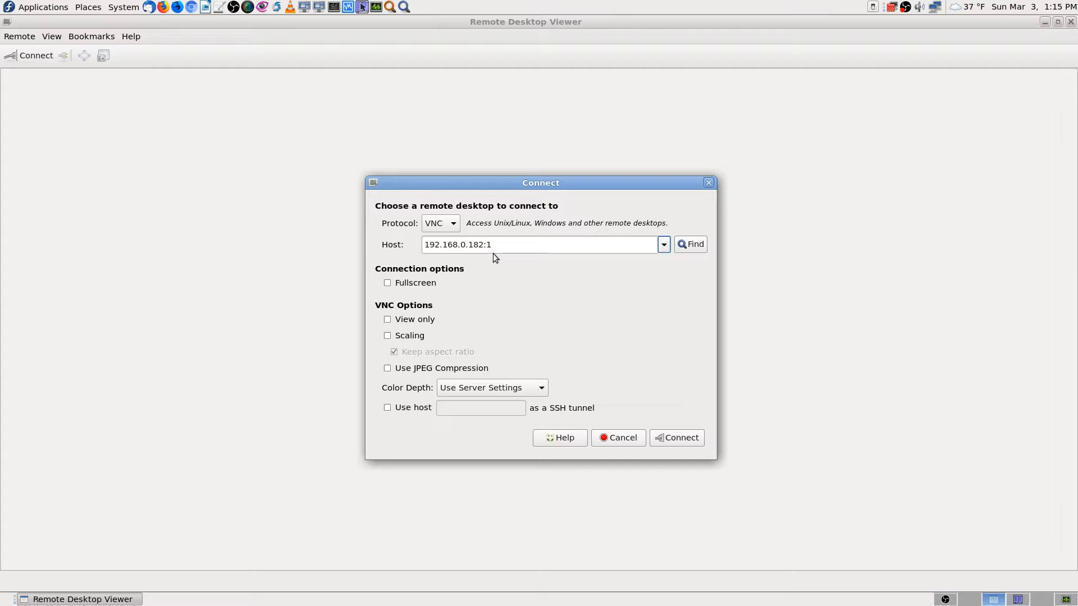
click(682, 438)
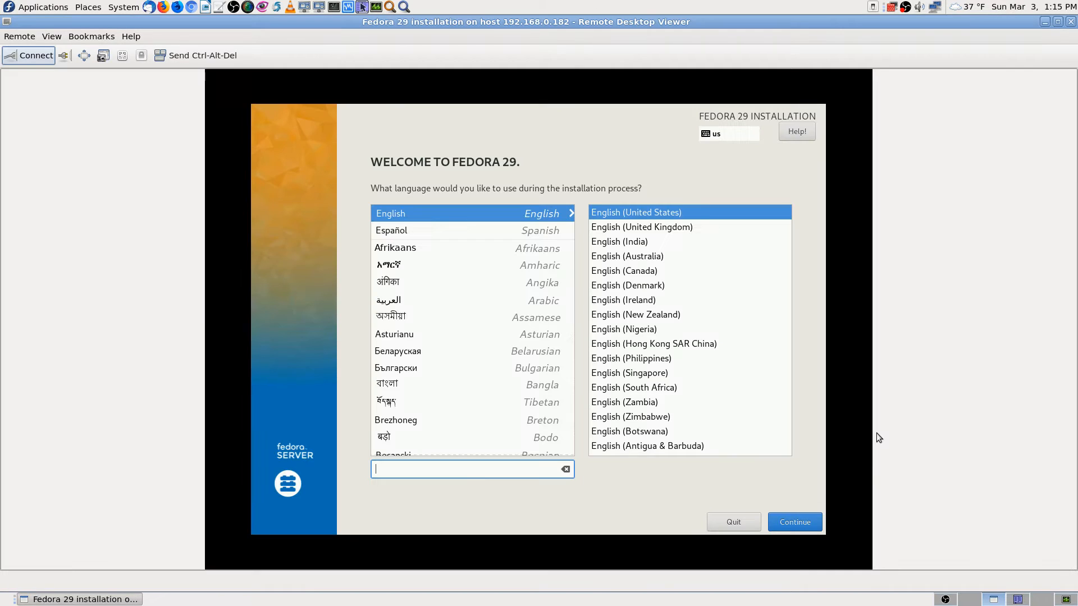
Display the remote desktop scaled in full screen and continue the Fedora 29 installer in English (United States)
click(123, 57)
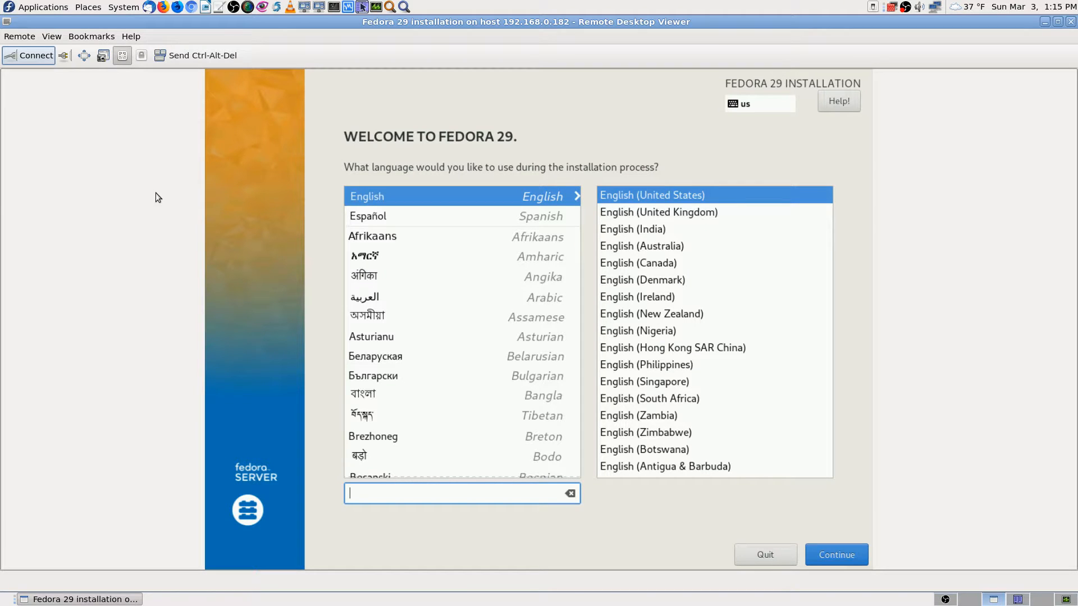
key(F11)
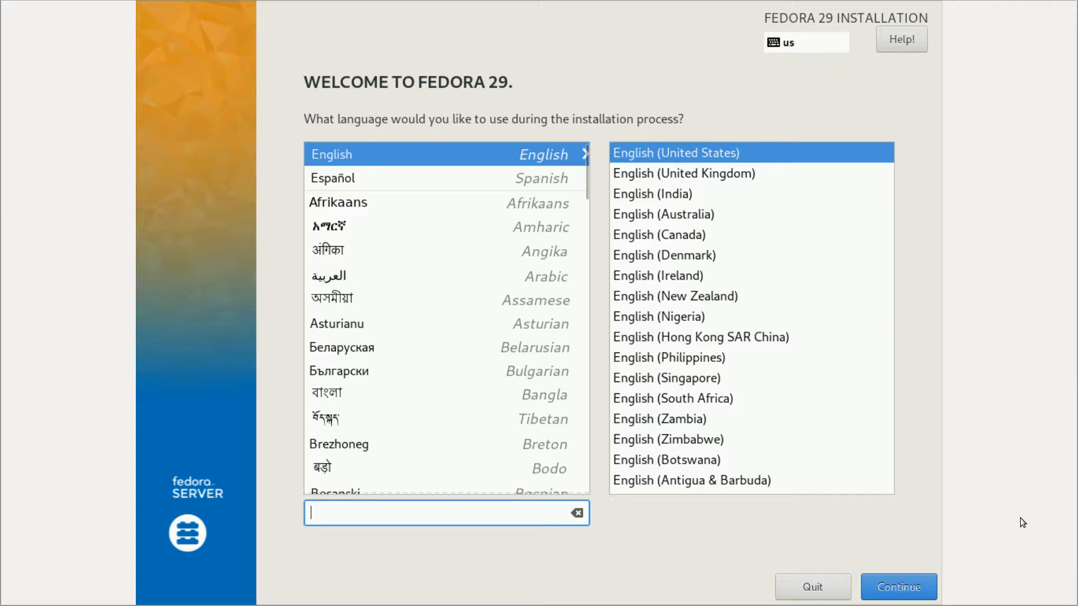
key(Return)
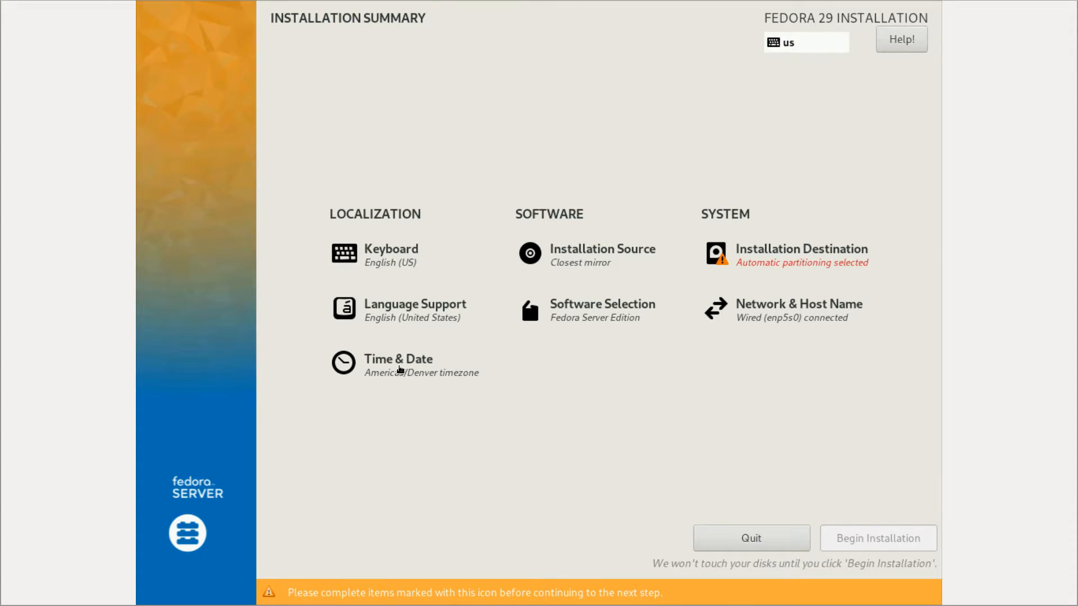
Set the installer's time zone to Chicago in the Americas region and return to the installation summary
click(400, 369)
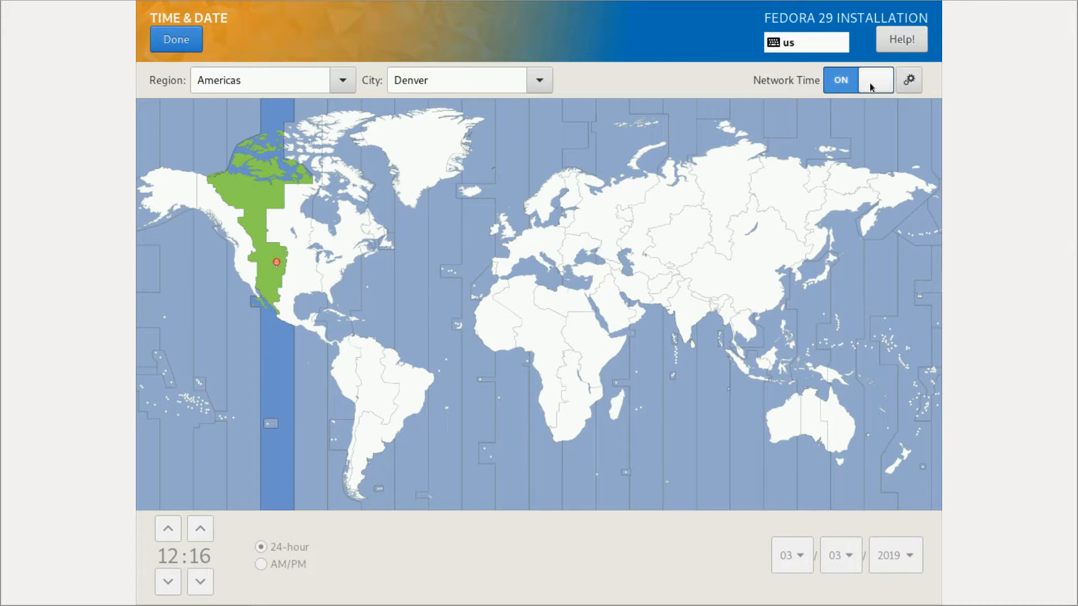
click(541, 80)
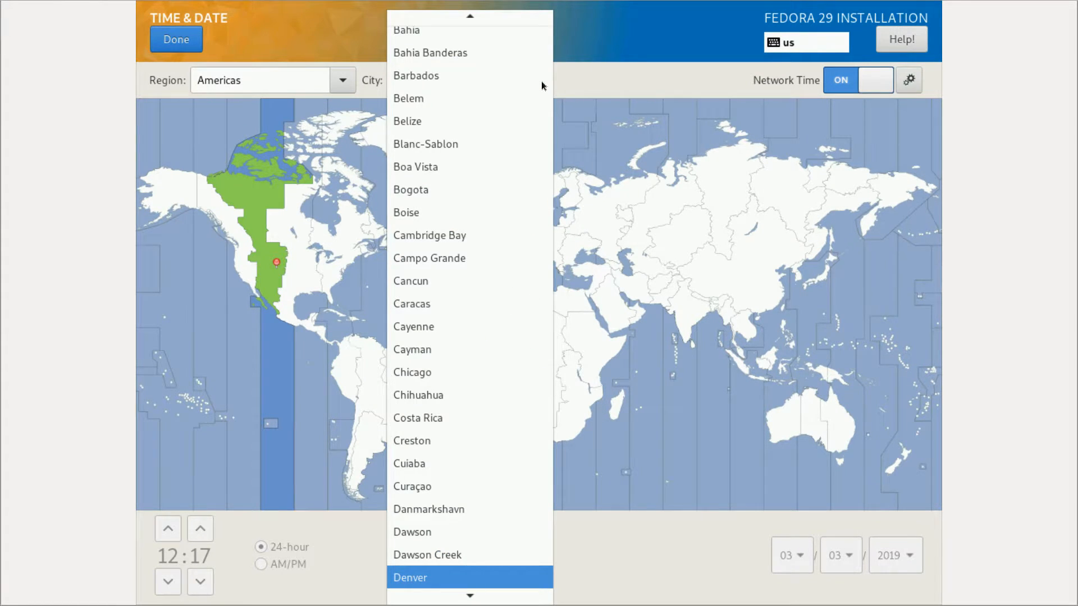
scroll(514, 486, down, 1)
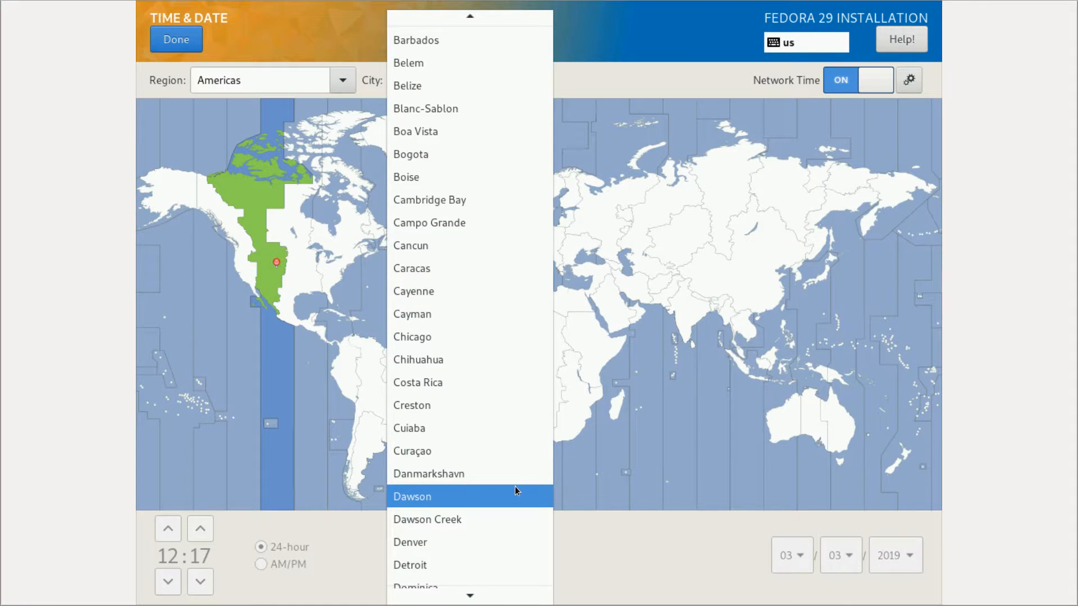
scroll(514, 486, down, 1)
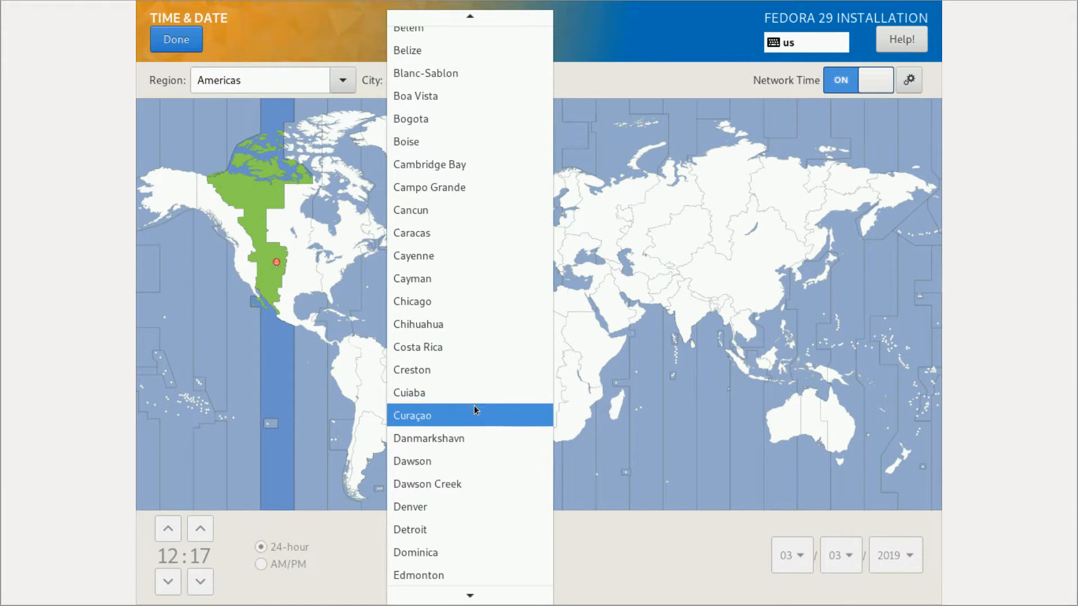
key(Escape)
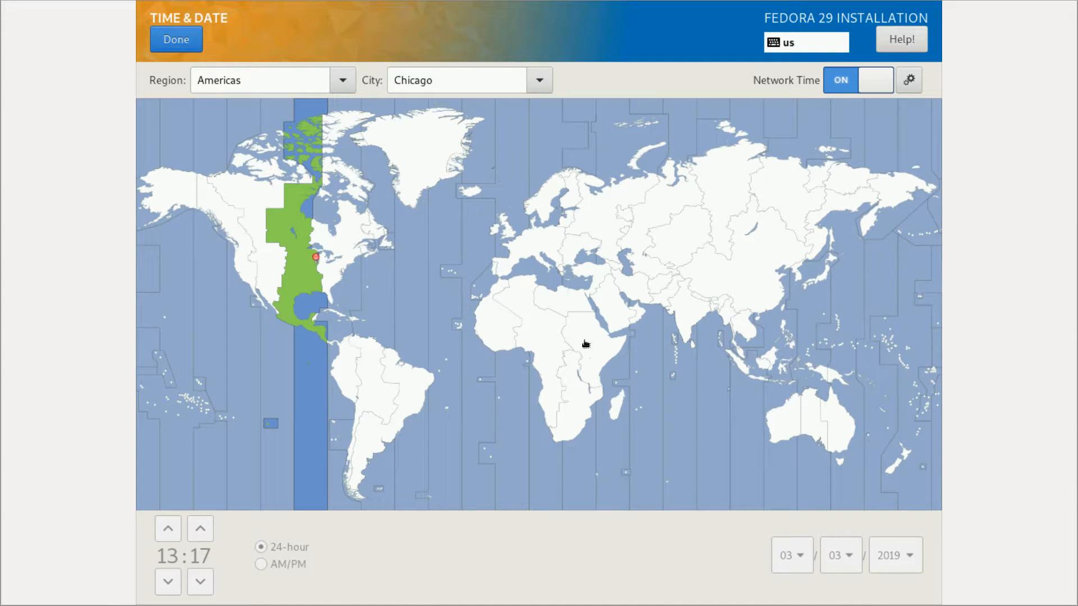
click(188, 40)
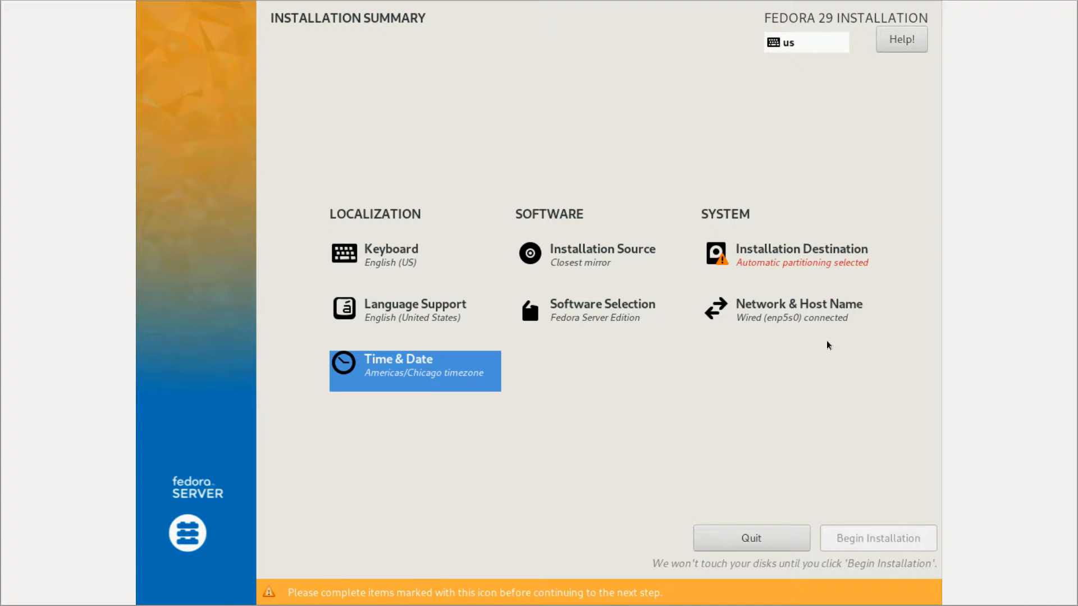
Enter bishopcoacer.localdomain as the machine's host name in the network settings
click(803, 320)
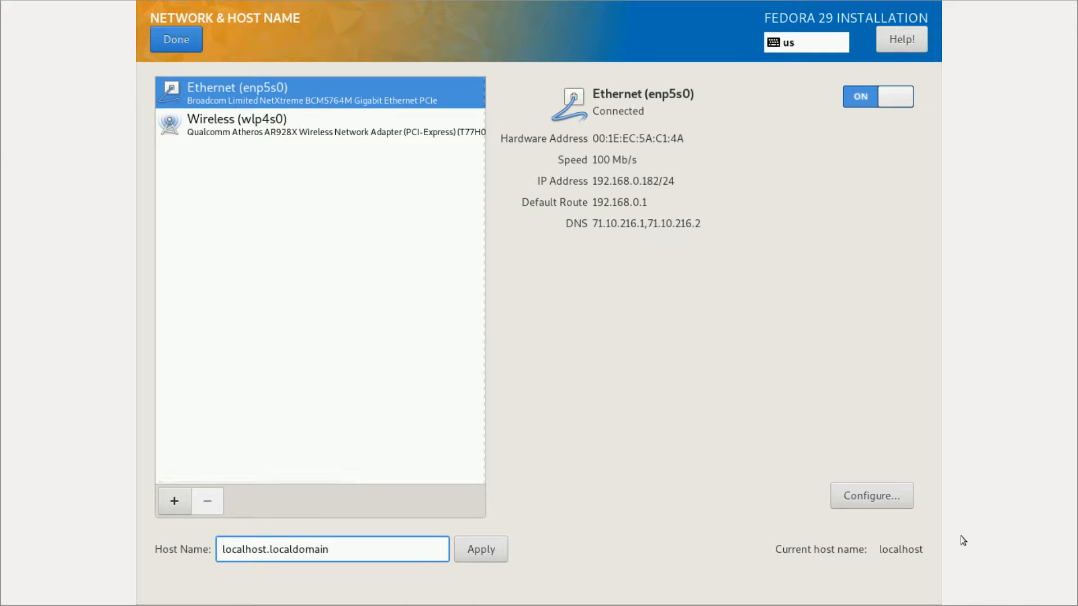
key(BackSpace)
key(BackSpace)
key(BackSpace)
key(BackSpace)
key(BackSpace)
key(BackSpace)
key(BackSpace)
key(BackSpace)
key(BackSpace)
text(bishopco)
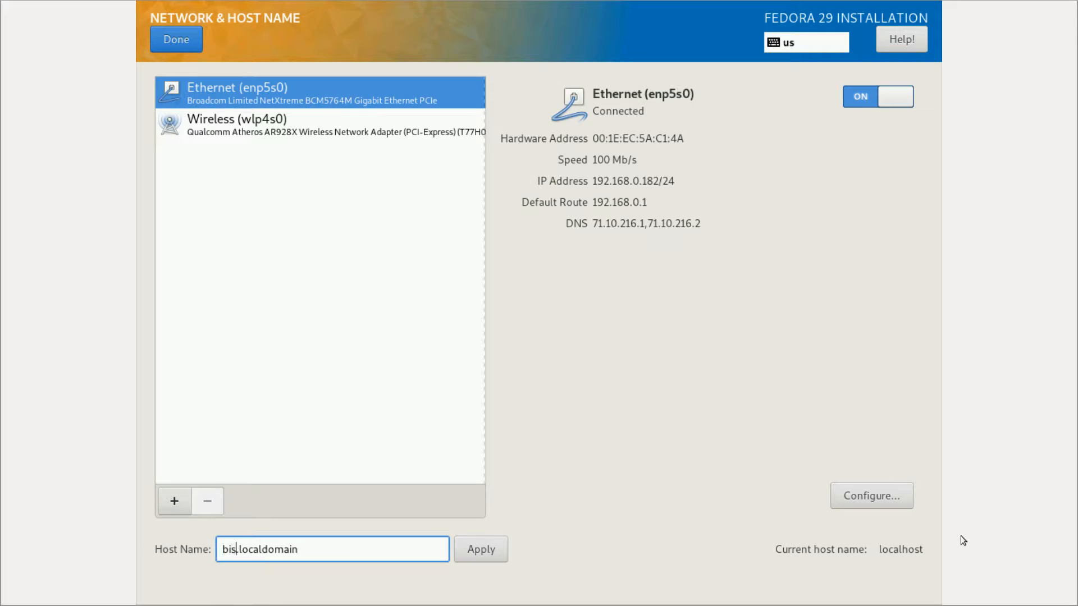
text(acer)
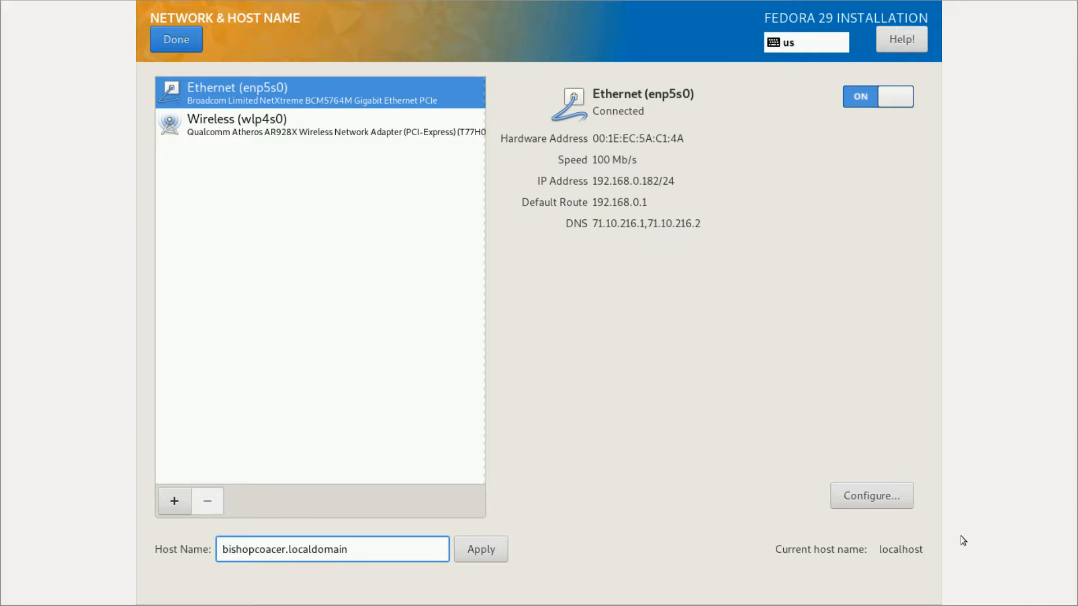
Connect the wireless adapter wlp4s0 to the Dlink 2-4GHZ network, entering the wireless network password
click(257, 122)
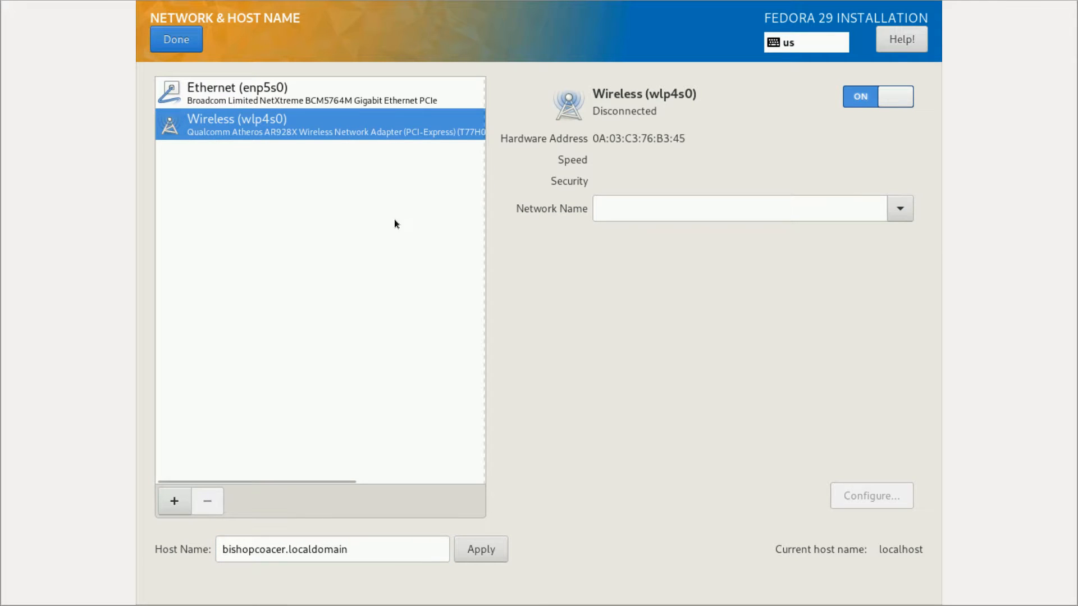
click(897, 209)
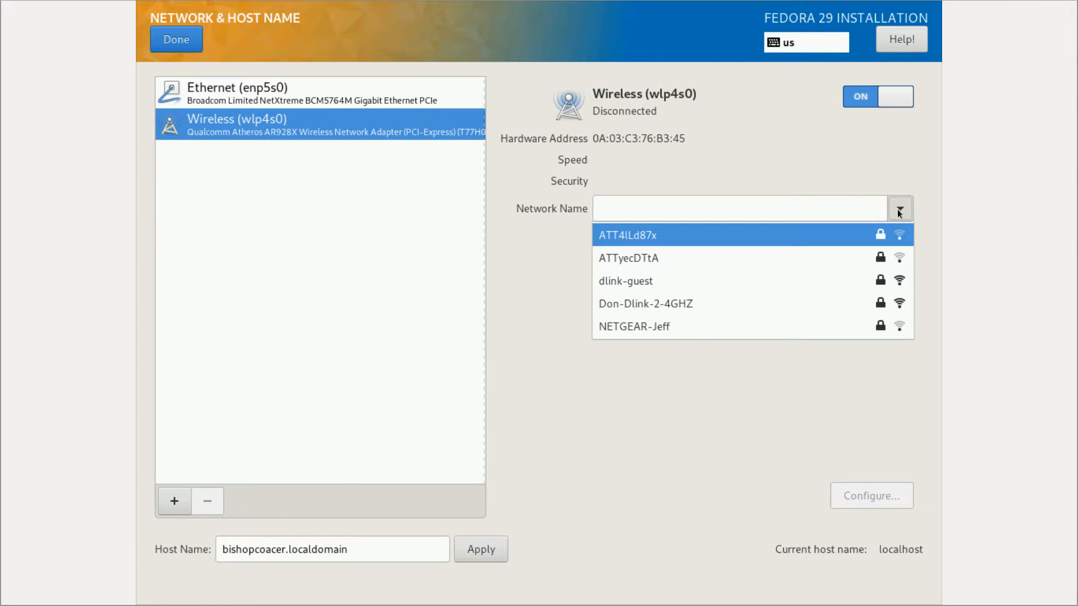
click(663, 303)
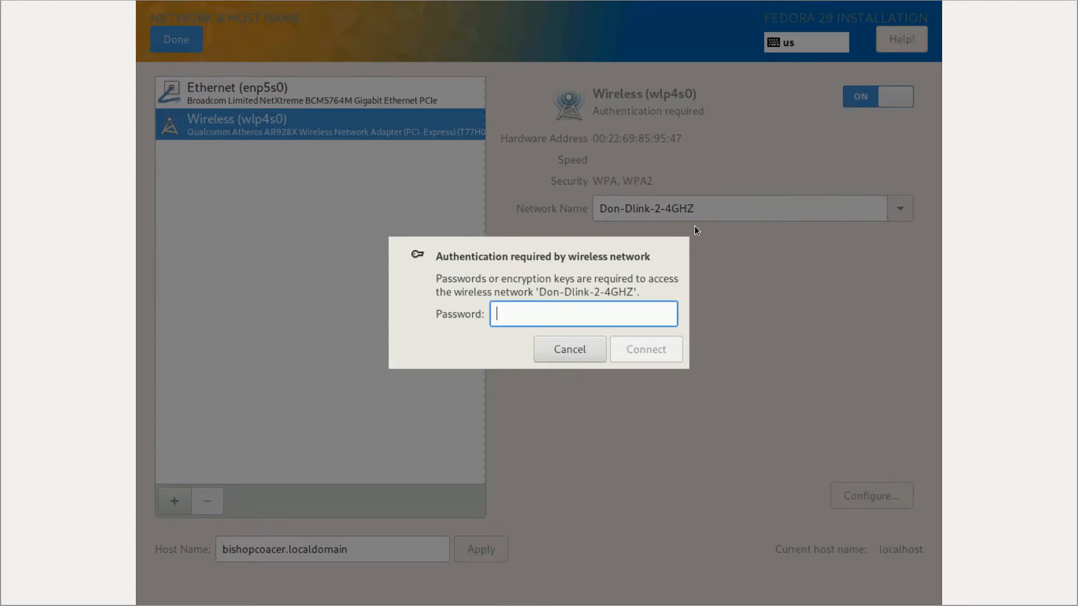
text(••••••••••)
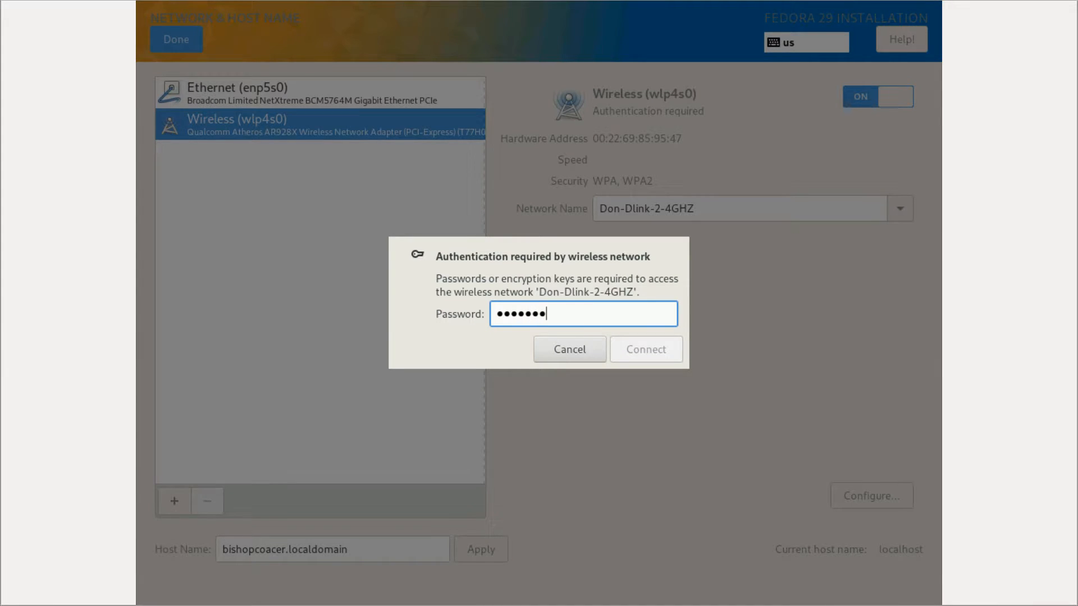
text(••)
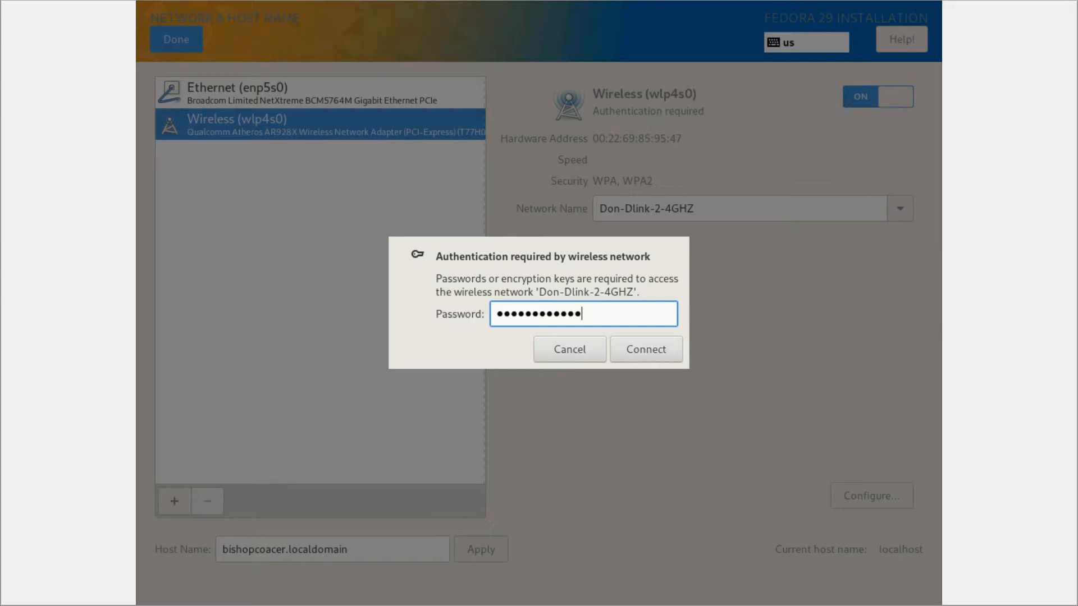
click(654, 354)
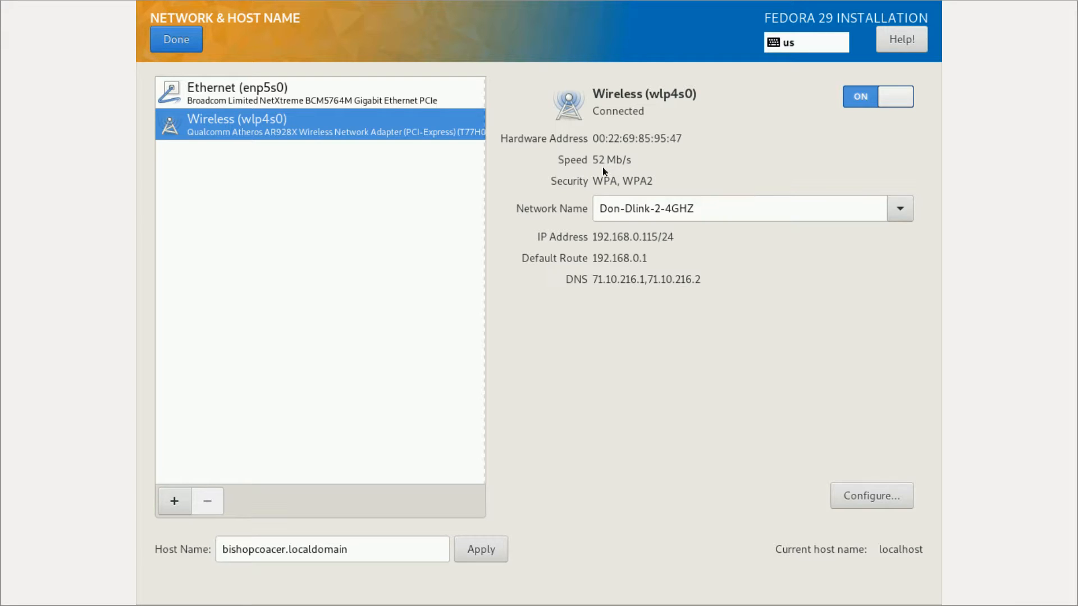
Turn off the wireless adapter wlp4s0, compare its status with Ethernet enp5s0 and finish the network settings
click(850, 96)
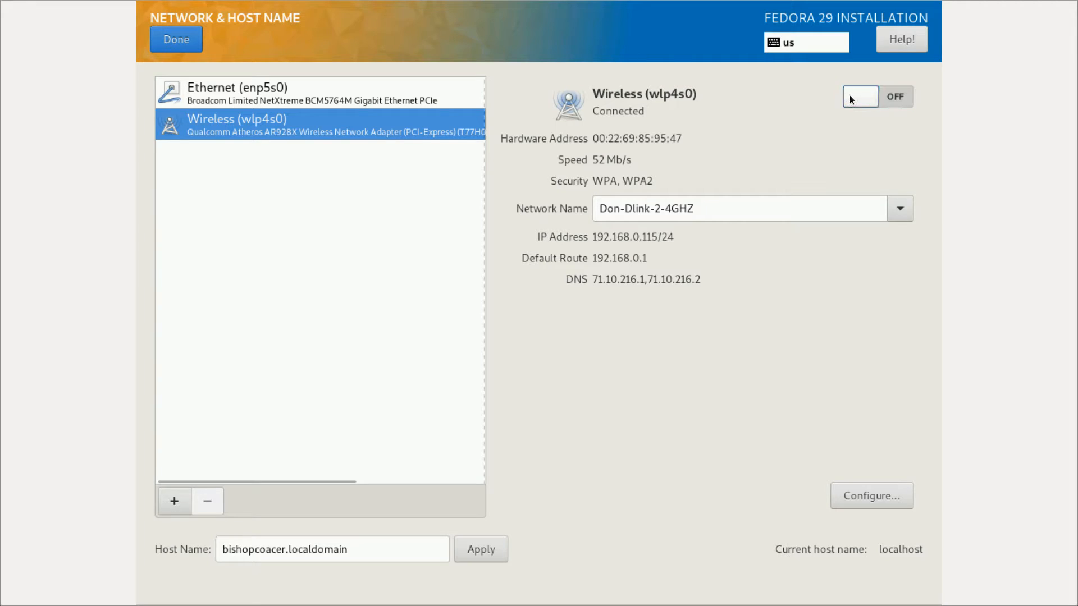
click(302, 90)
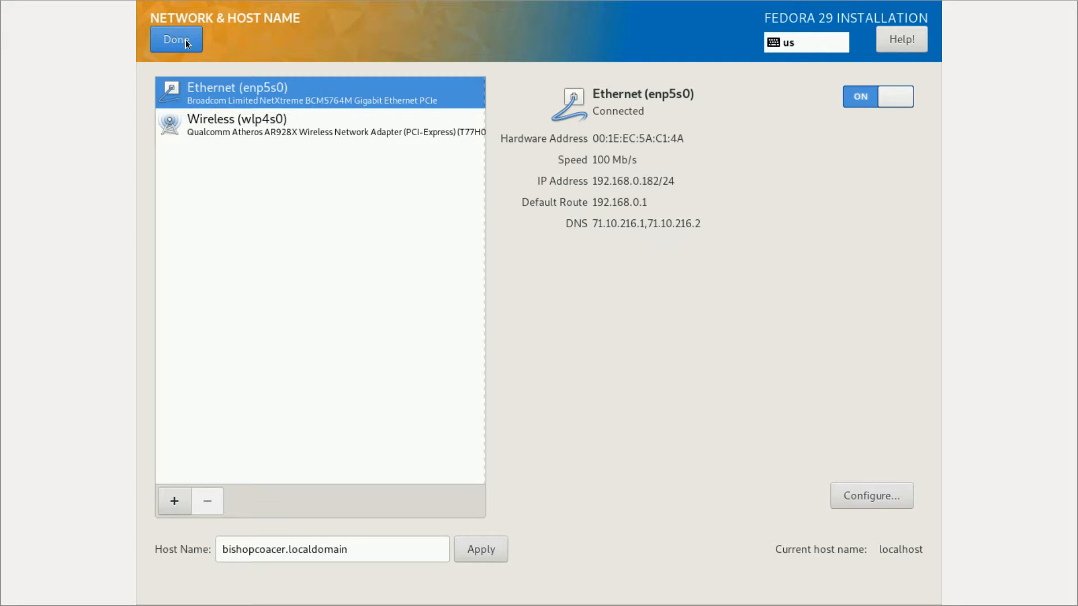
click(238, 120)
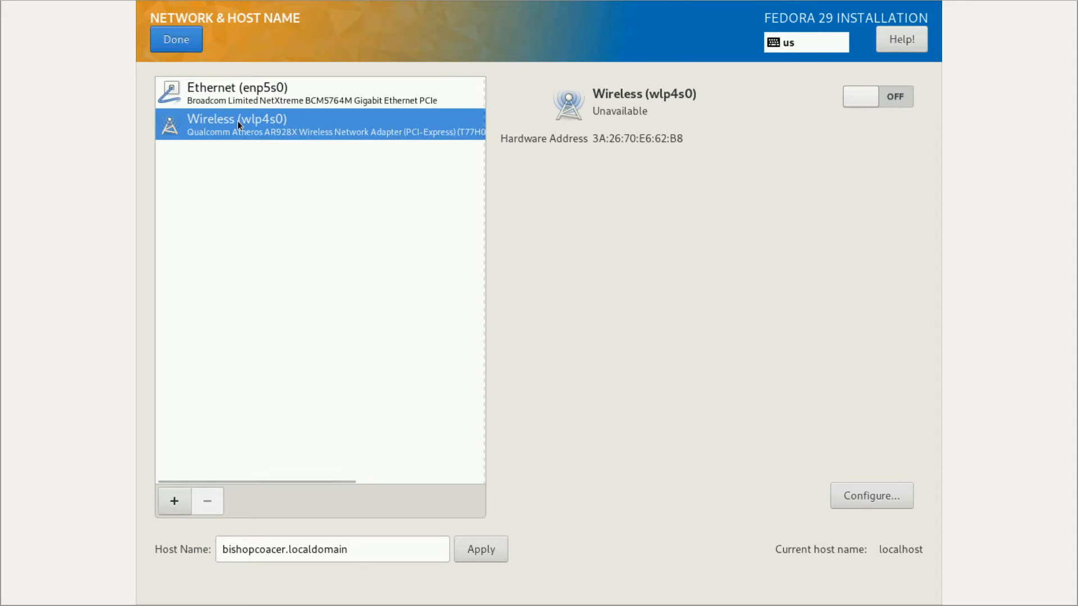
click(255, 97)
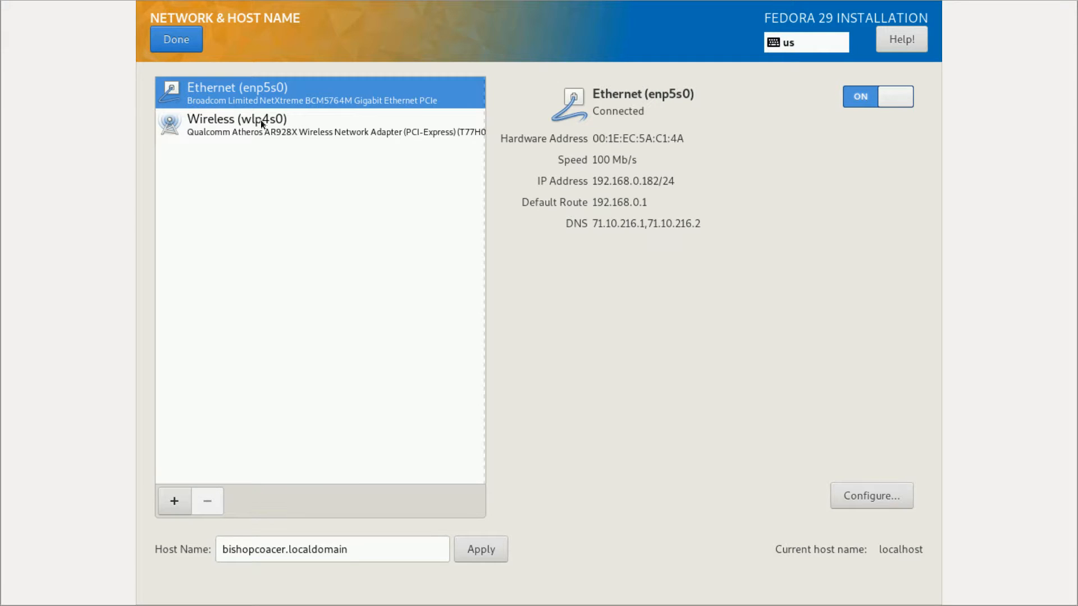
click(240, 118)
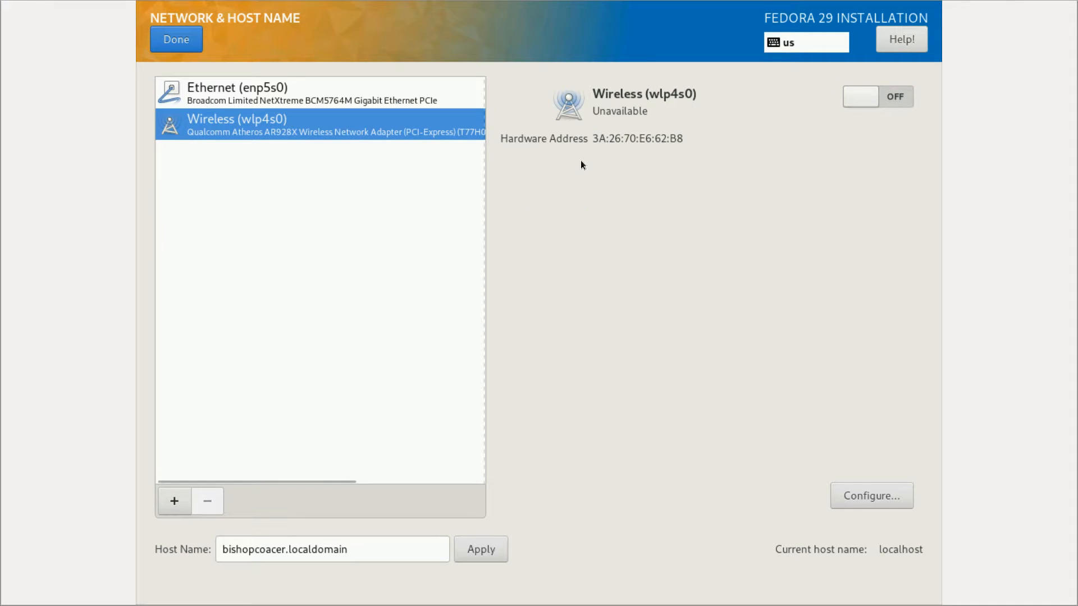
click(242, 91)
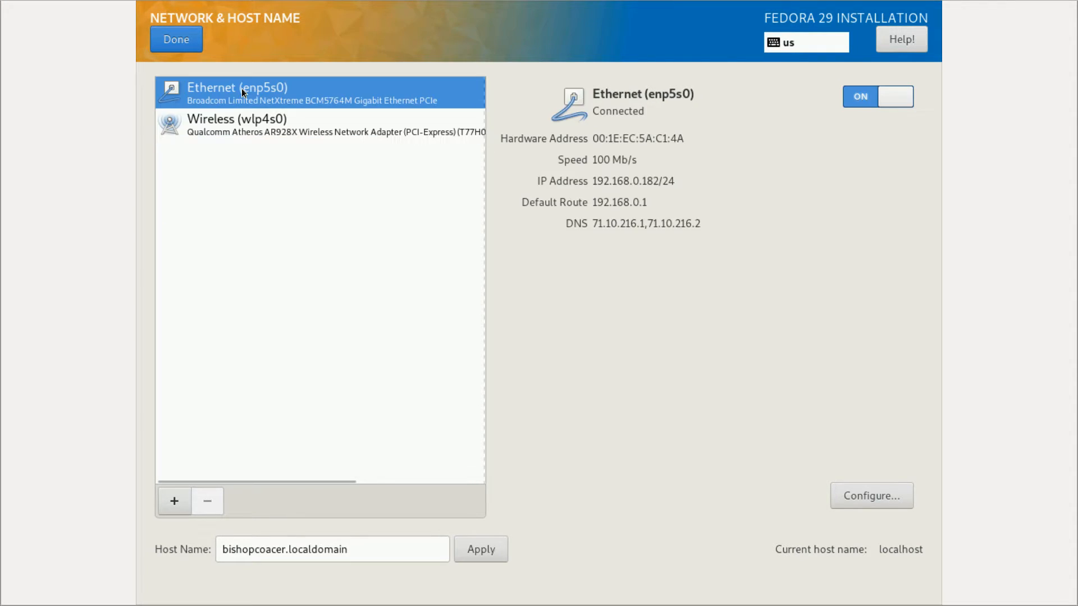
click(186, 42)
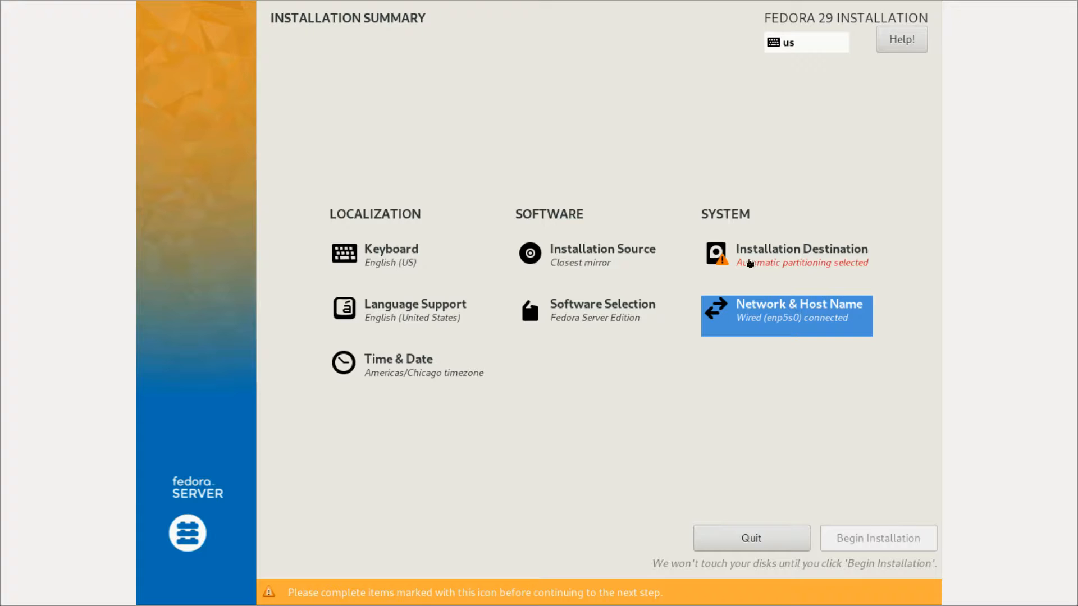
Choose Advanced Custom (Blivet-GUI) storage configuration for the 232.89 GiB sda disk and proceed to its partitioning
click(804, 259)
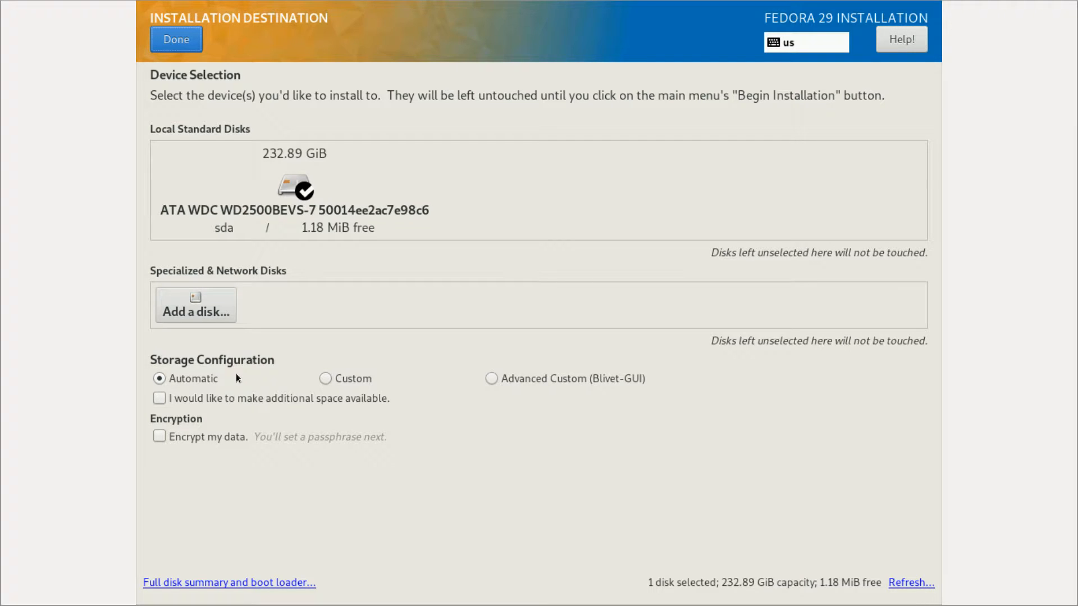
click(158, 399)
click(496, 378)
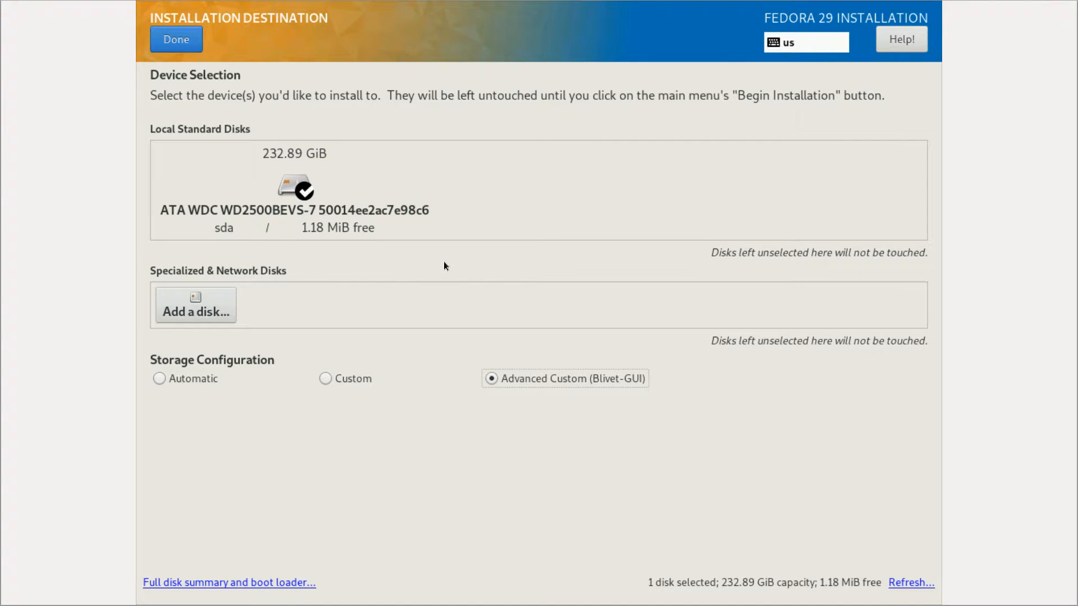
click(185, 41)
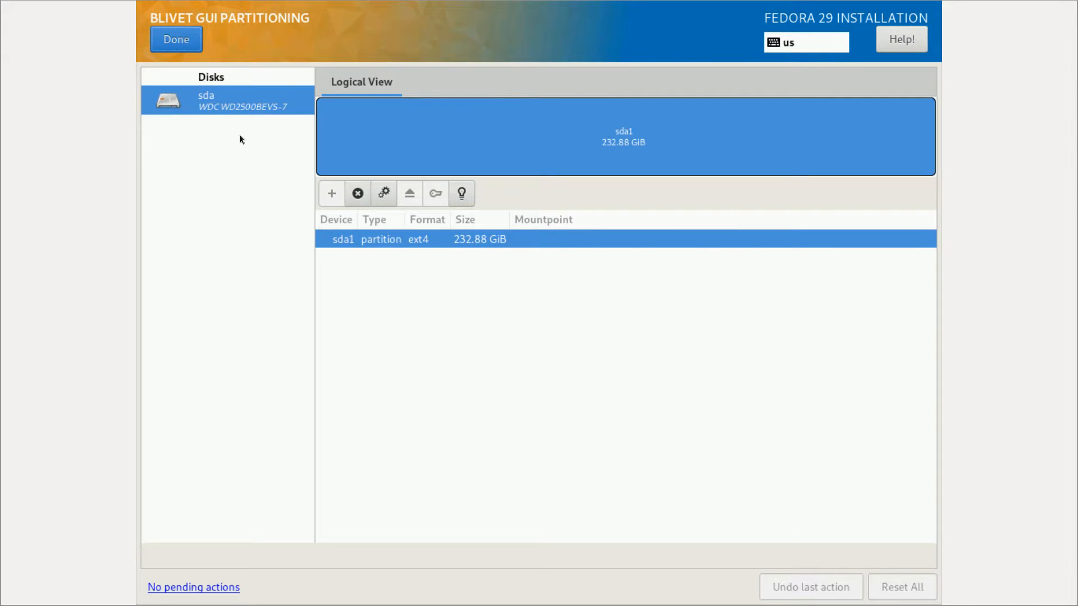
Delete the ext4 partition sda1 from the sda disk
right_click(393, 244)
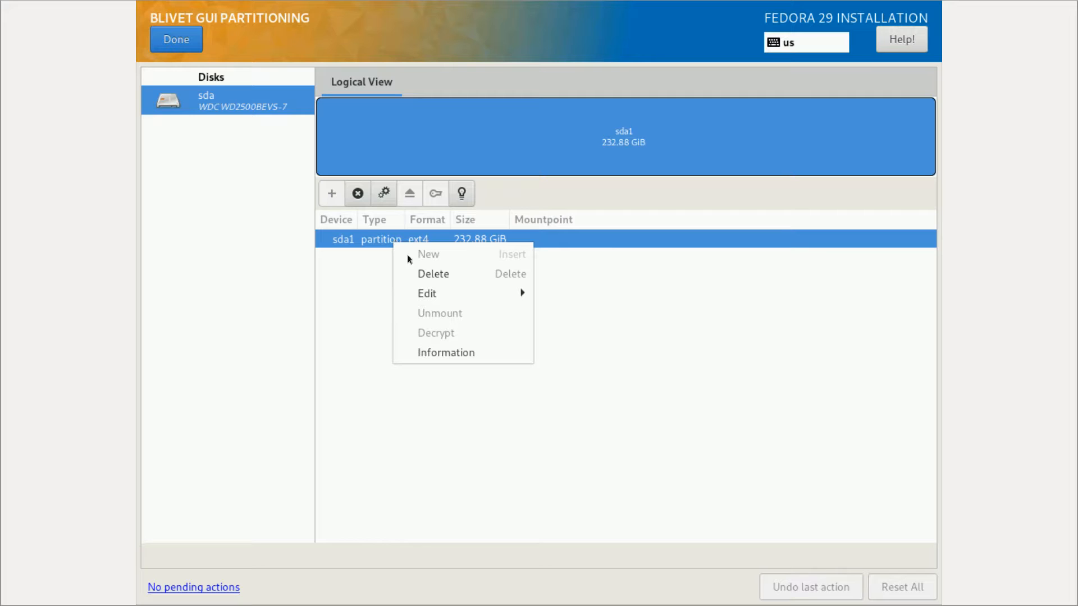
click(434, 274)
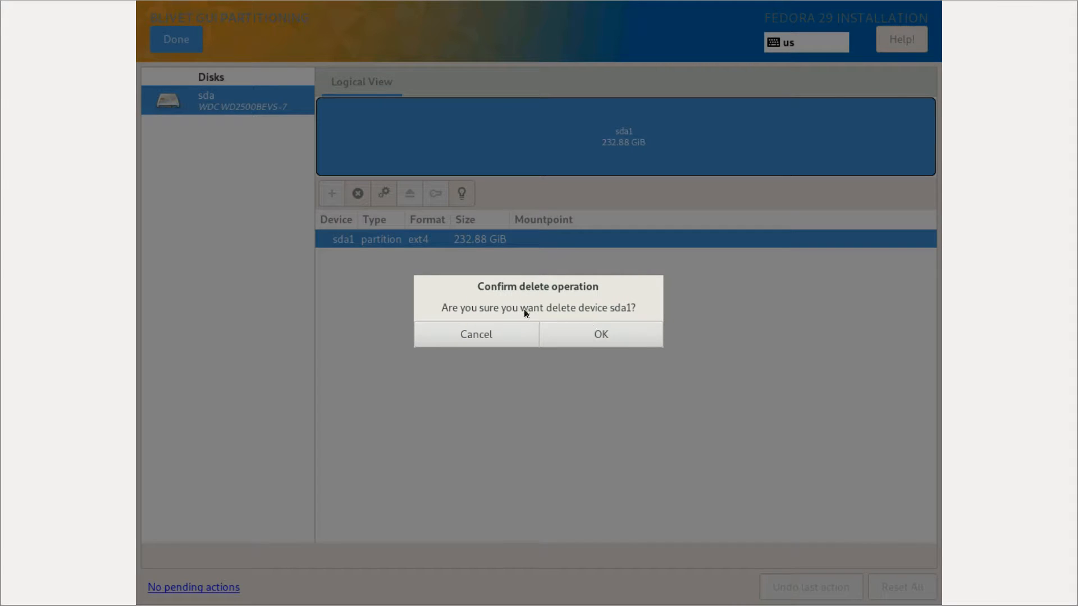
click(600, 335)
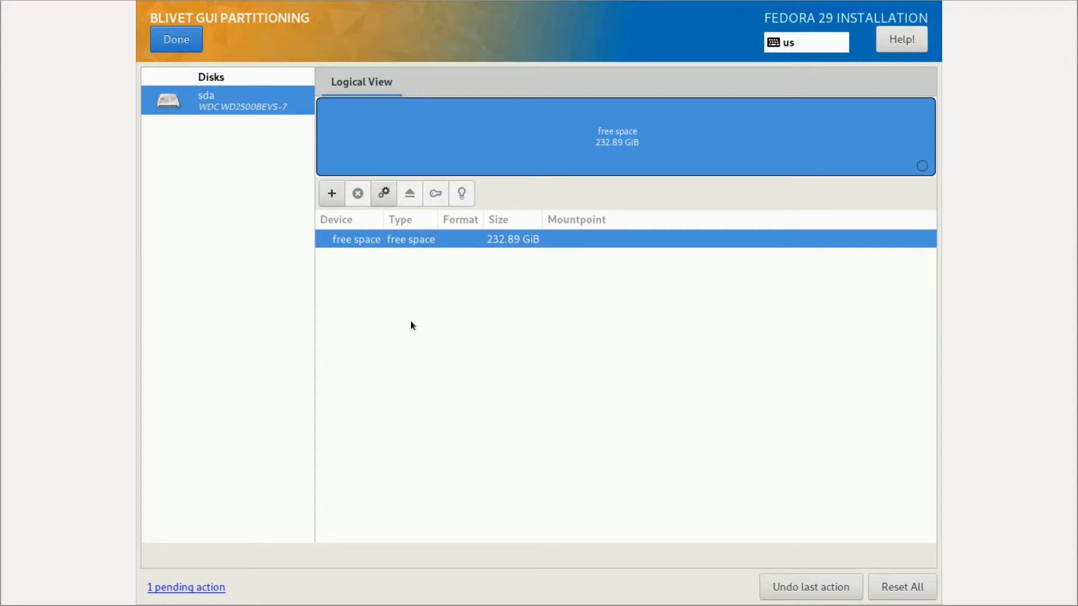
Review the device types, size range and advanced options for a new partition in sda's free space, leaving without creating one
click(332, 194)
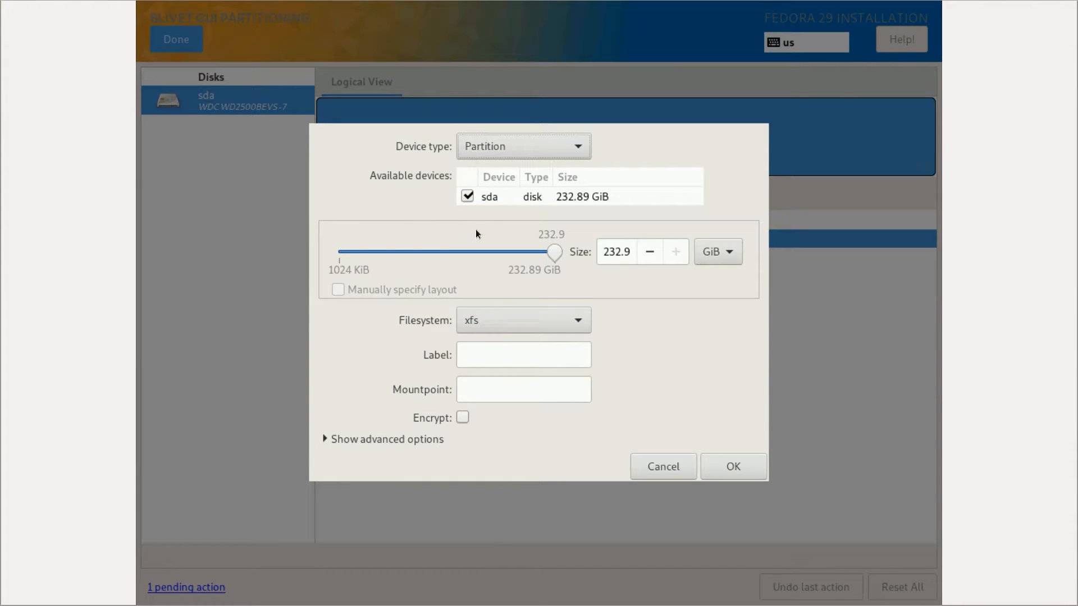
click(579, 153)
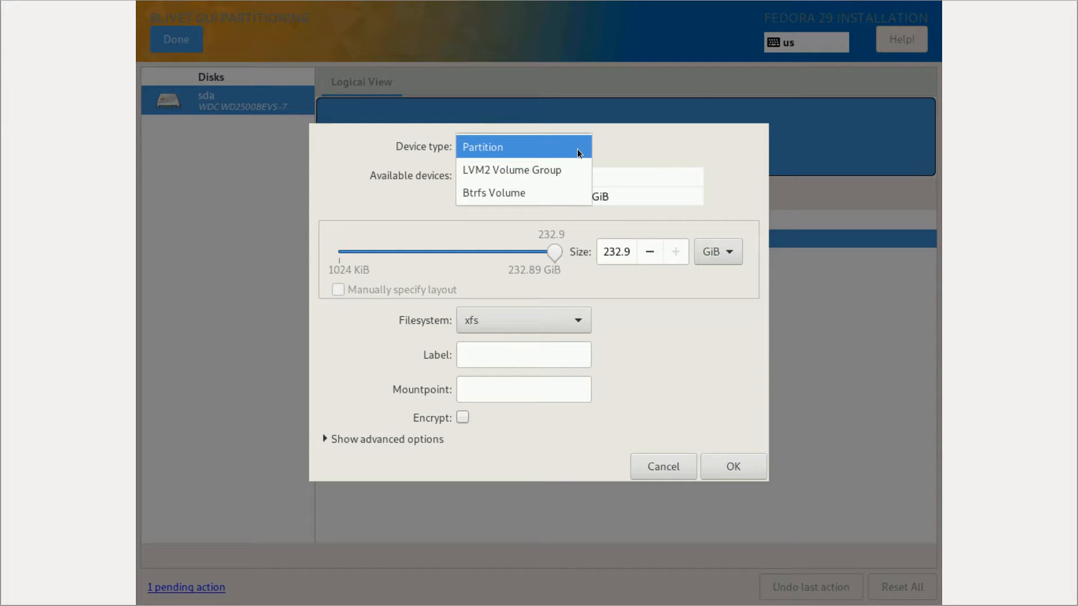
click(577, 149)
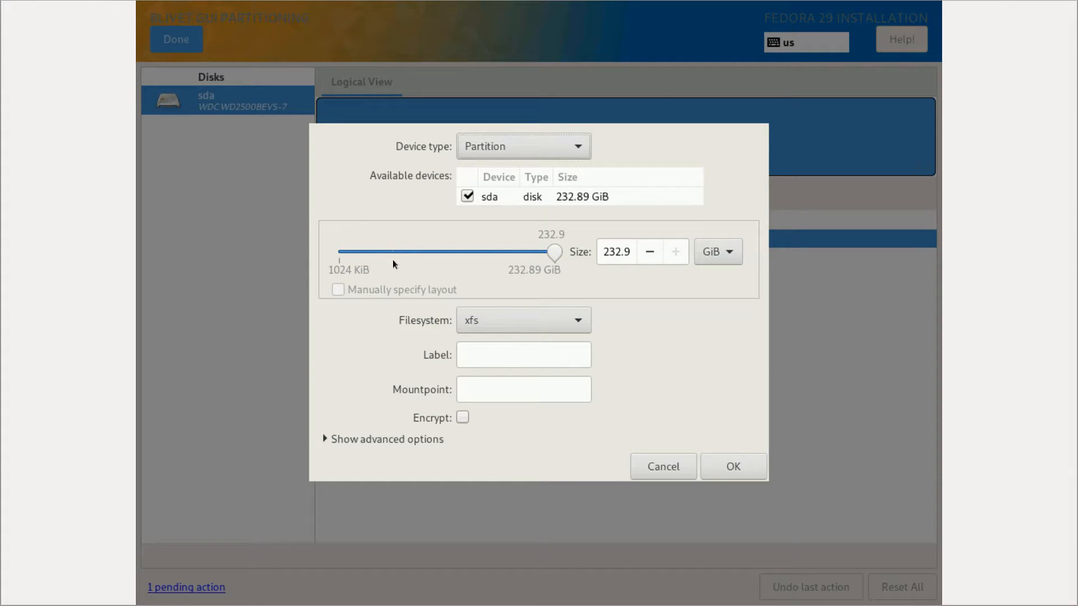
drag(342, 253, 577, 267)
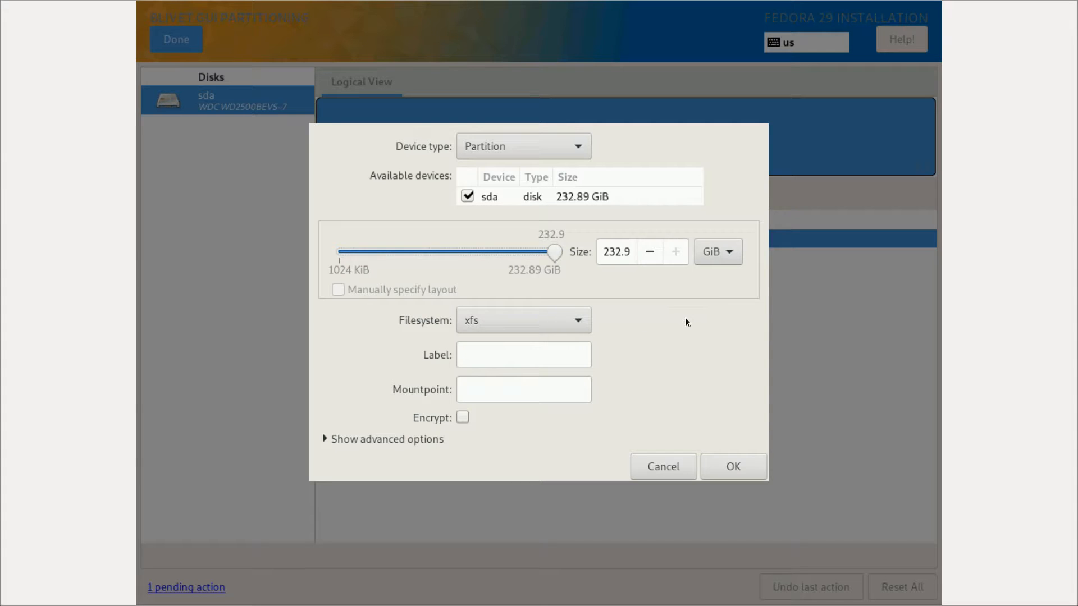
click(326, 439)
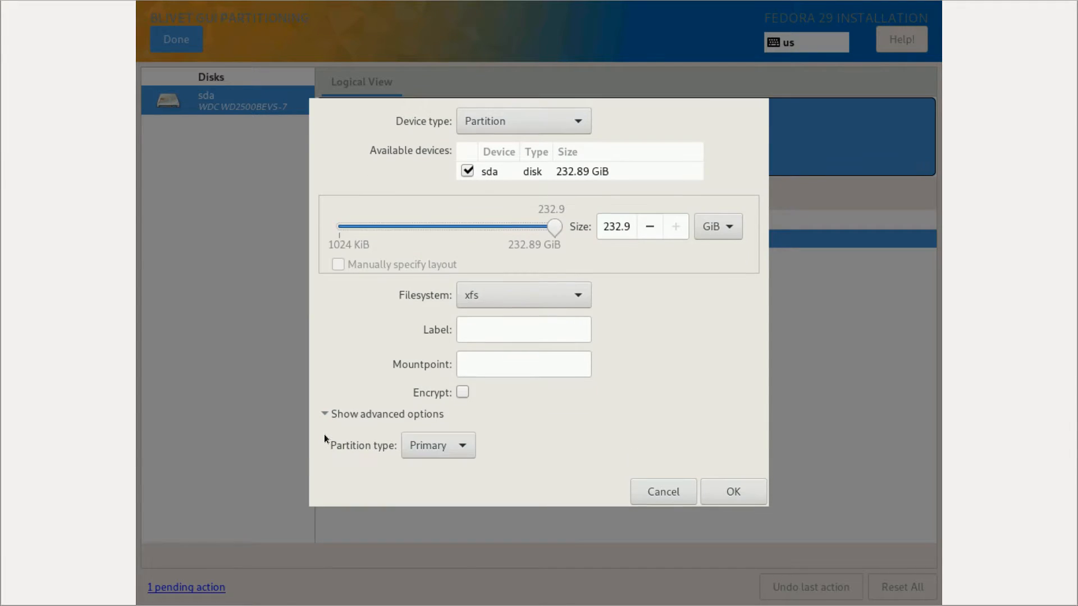
click(329, 414)
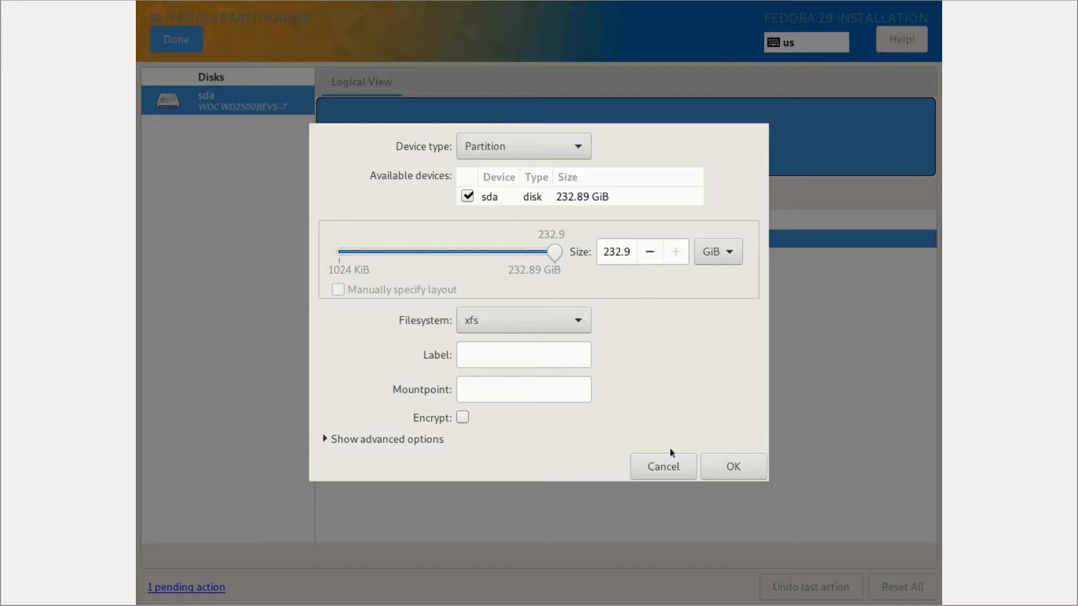
click(673, 471)
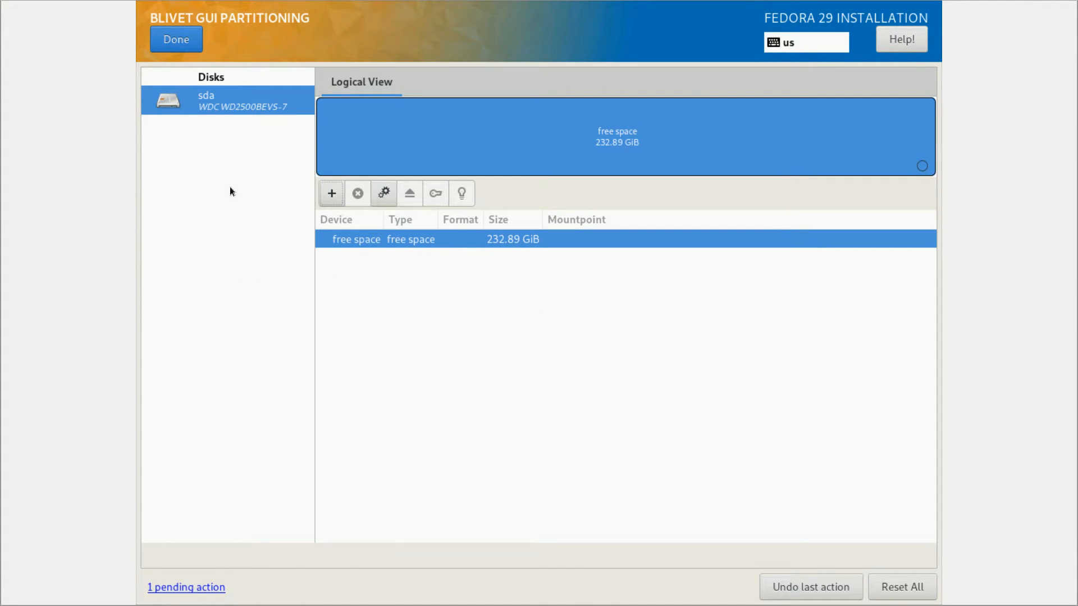
Try to finish the partitioning with the disk empty, and undo the deletion of partition sda1
click(179, 44)
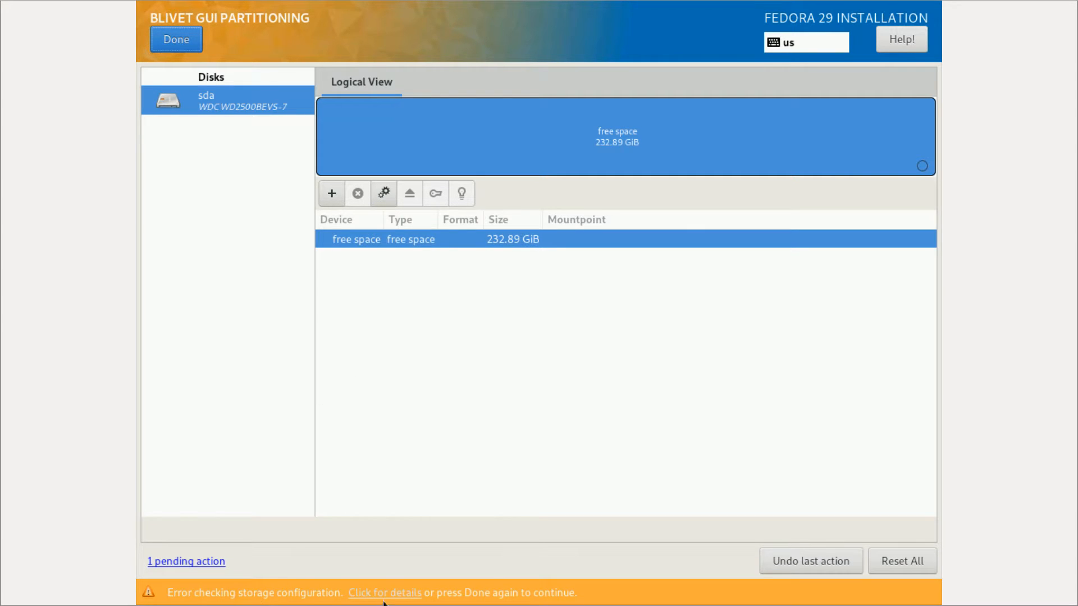
click(820, 563)
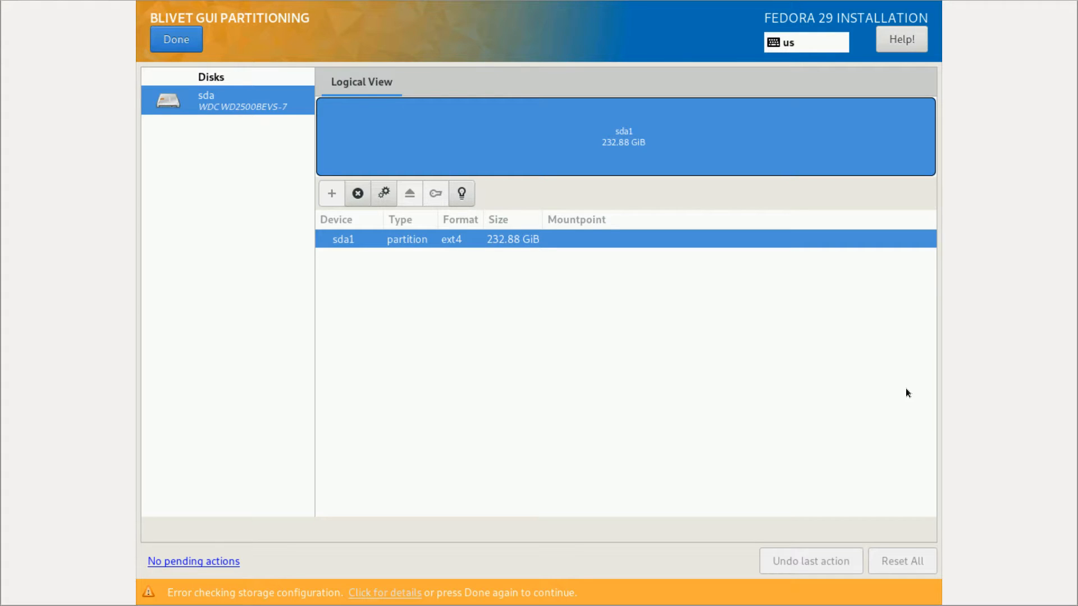
Review the file system formats offered for reformatting sda1, and leave without formatting
click(383, 193)
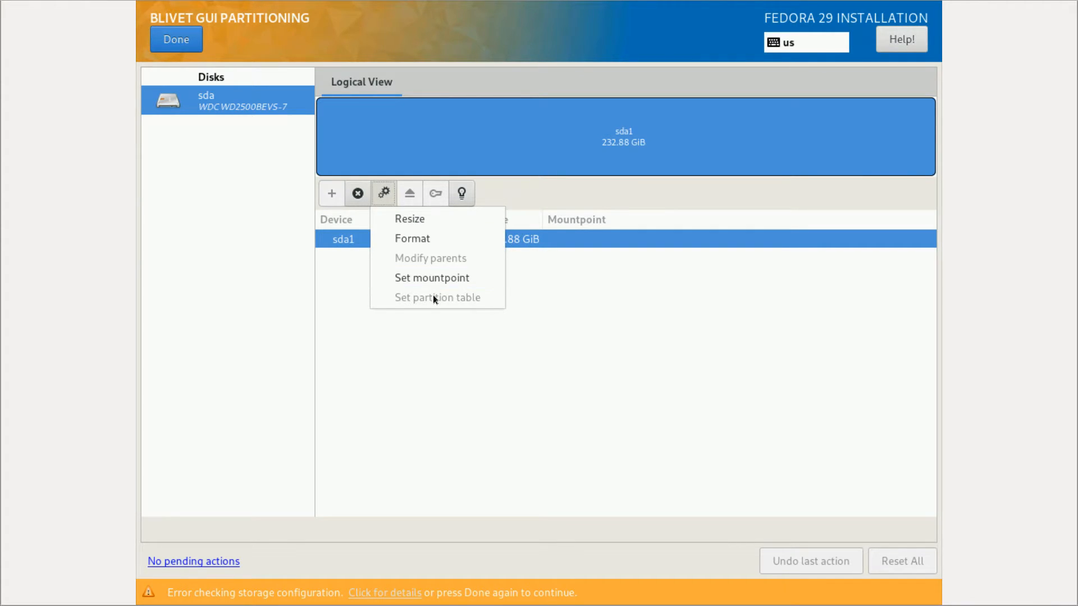
click(426, 239)
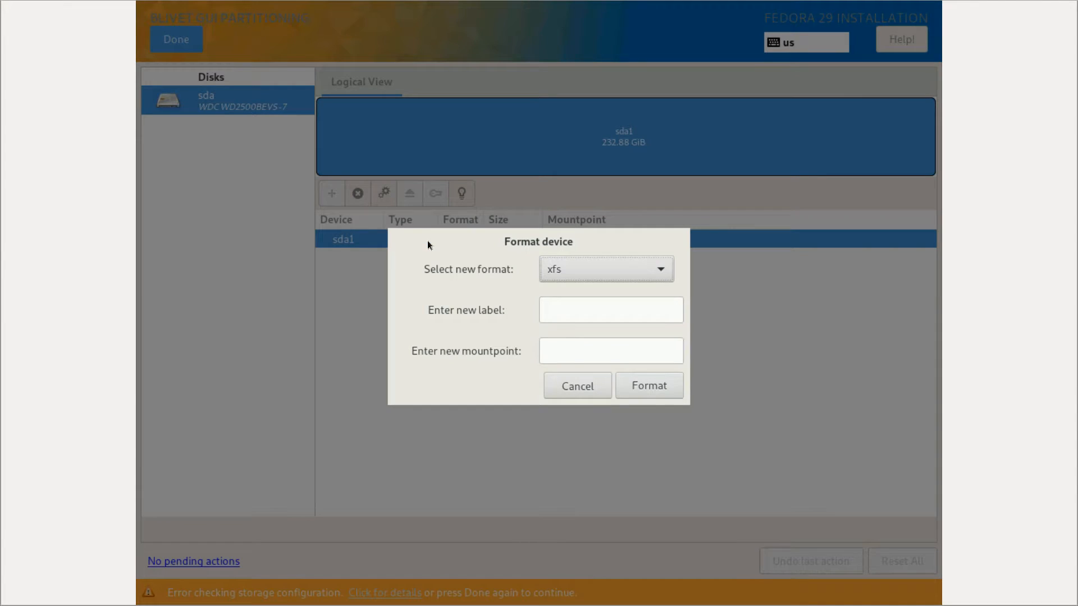
click(590, 272)
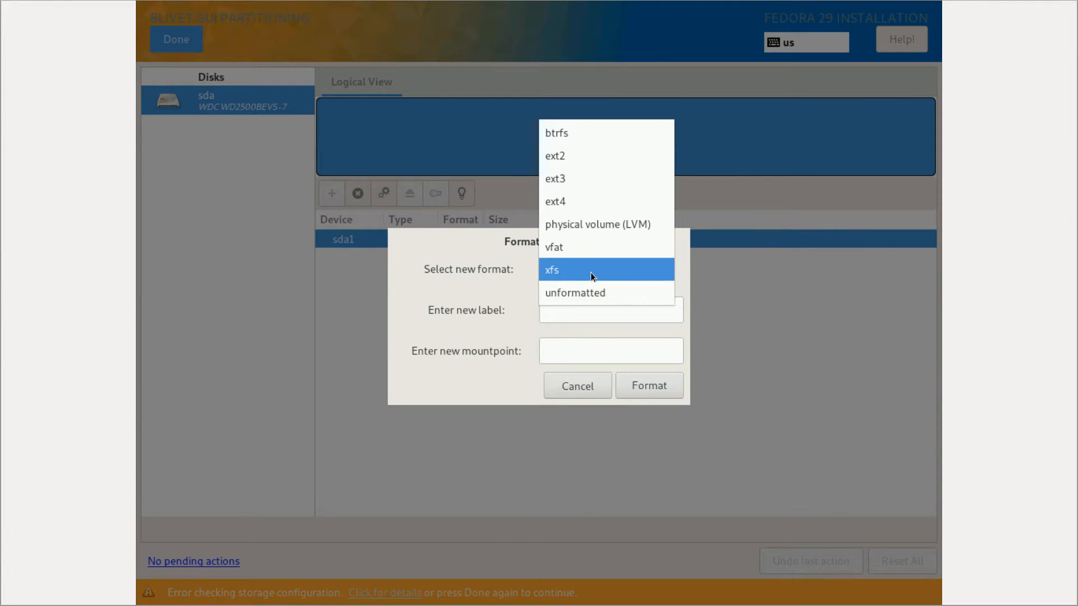
click(591, 272)
click(580, 379)
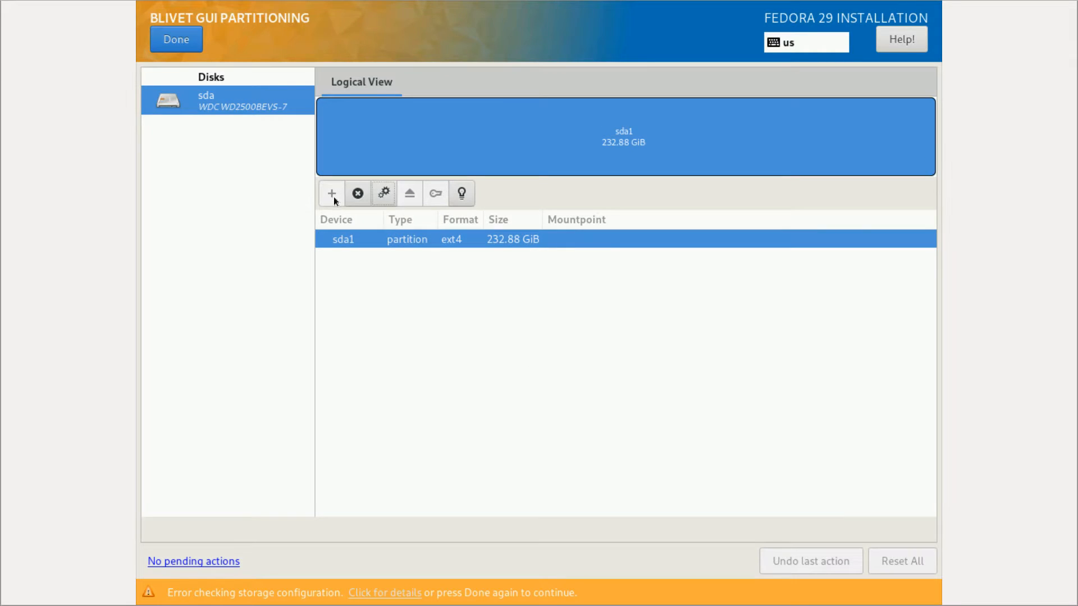
Inspect the resize settings of the ext4 partition sda1, and leave without resizing
right_click(453, 242)
mouse_move(489, 296)
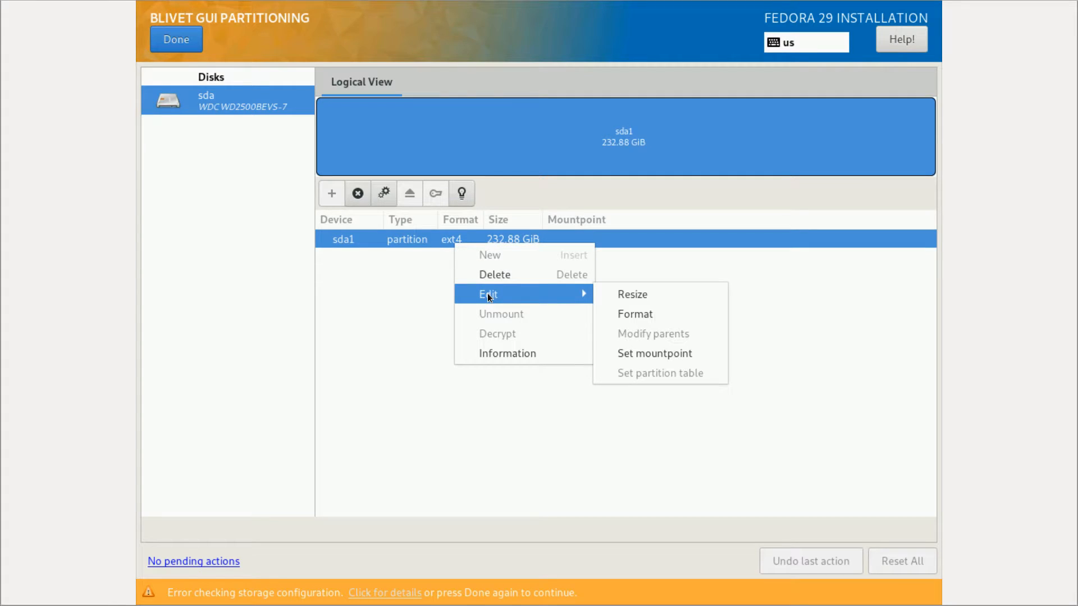
click(631, 297)
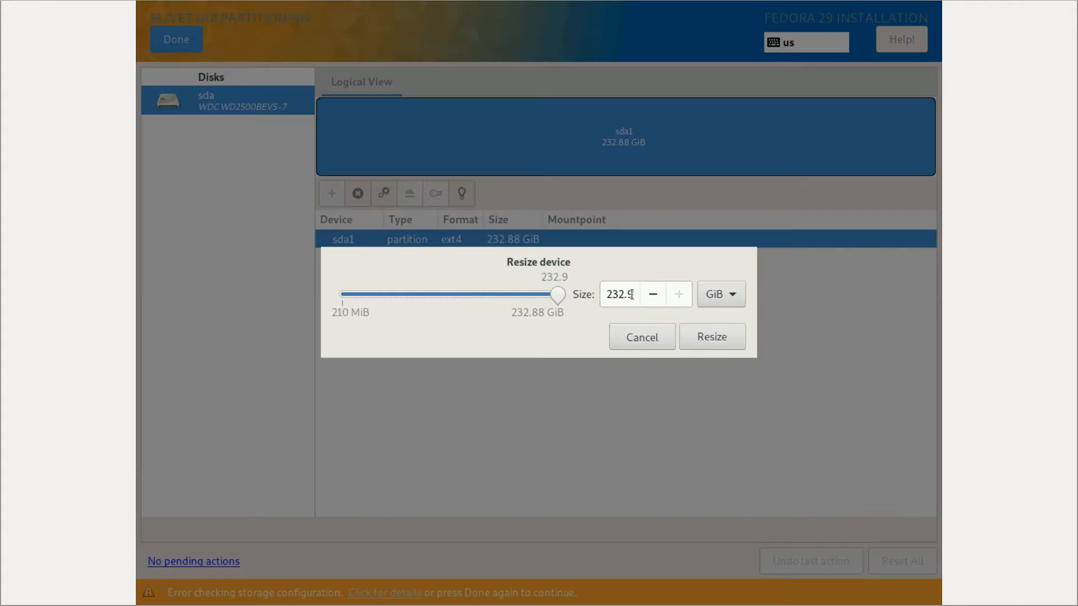
drag(557, 295, 598, 308)
click(636, 338)
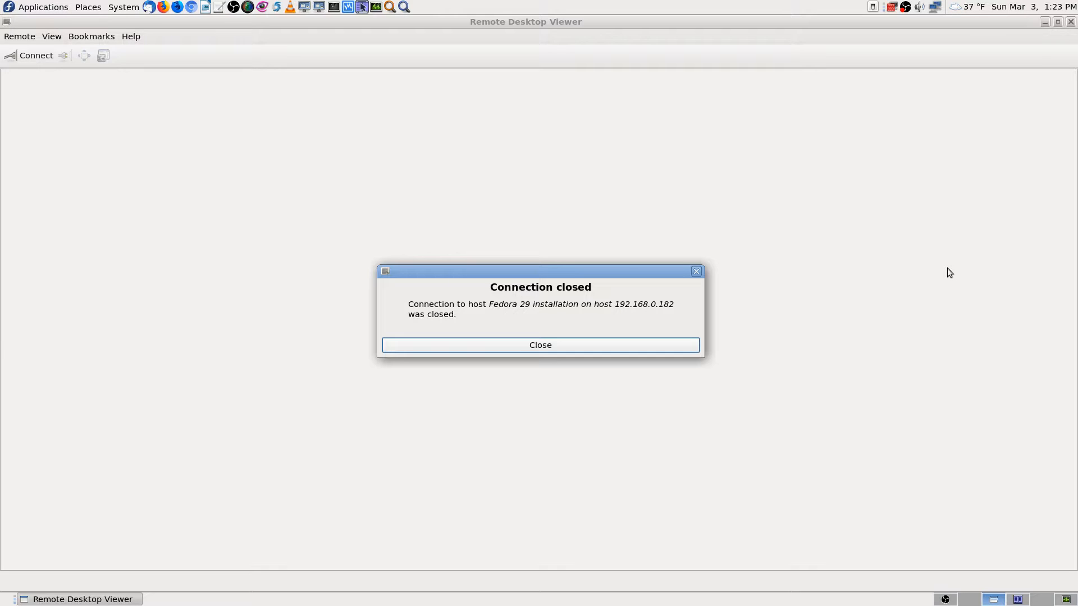
Close the ended remote connection's viewer and the file manager windows of the 29 GB and 1.1 GB volumes
click(624, 345)
click(1072, 23)
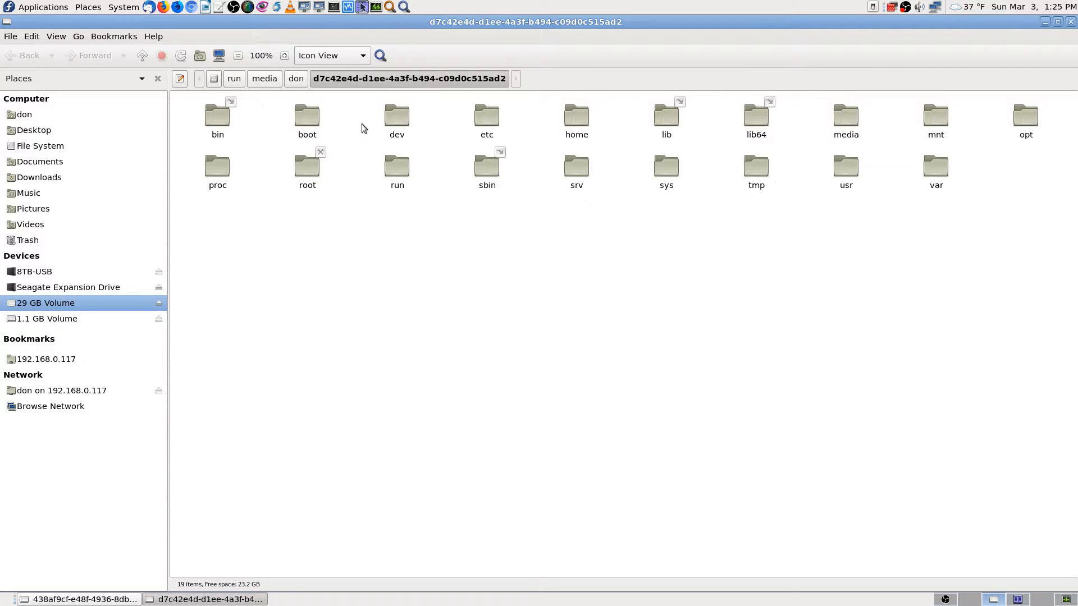
click(1070, 22)
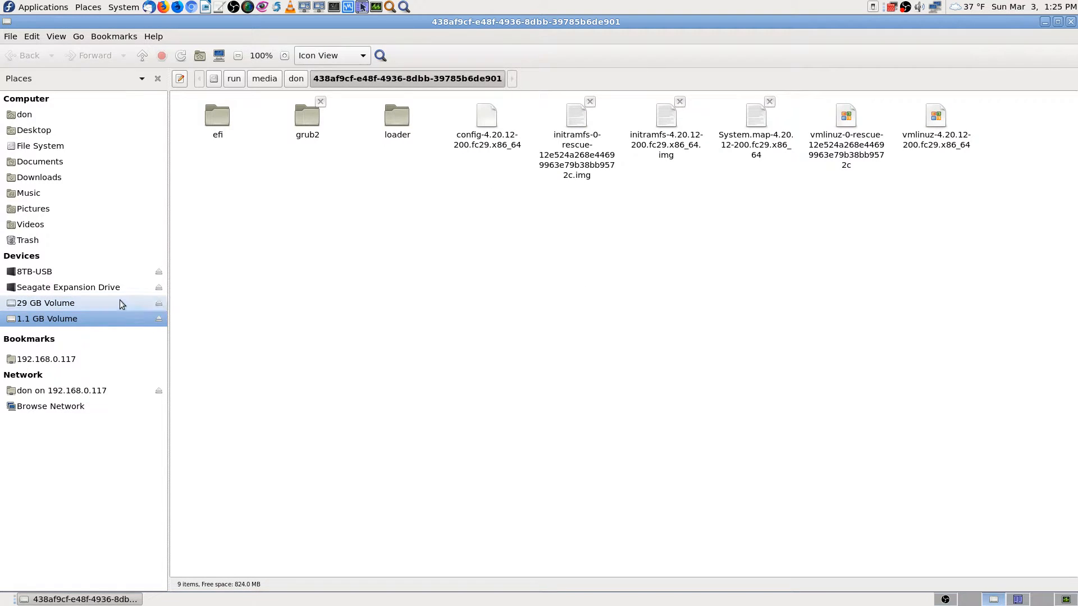
click(1070, 23)
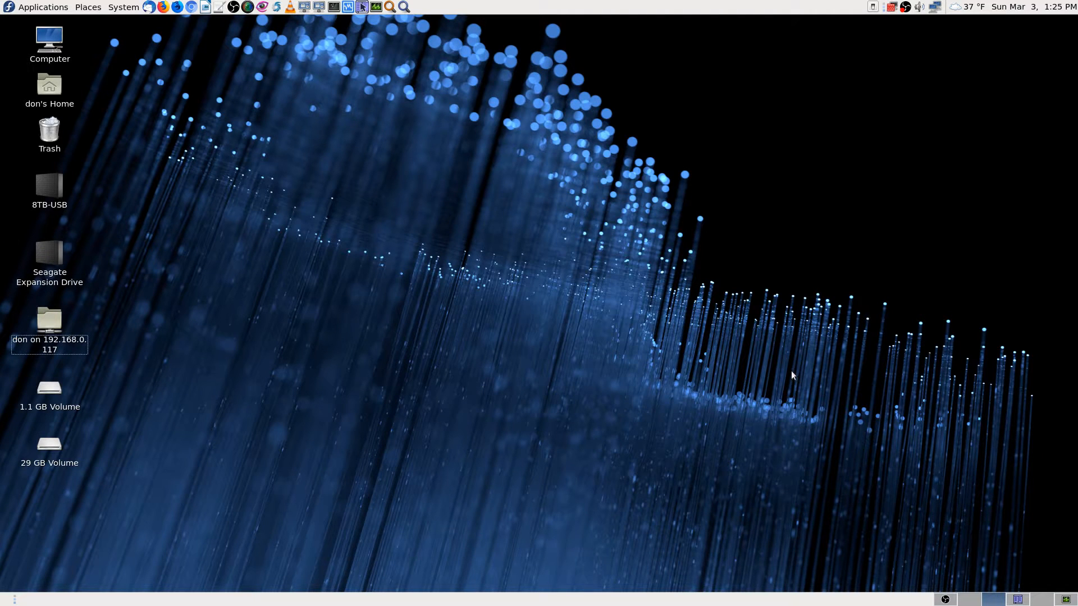
click(381, 361)
Switch to another workspace, find and launch Fedora Media Writer, and maximize its window
click(1047, 600)
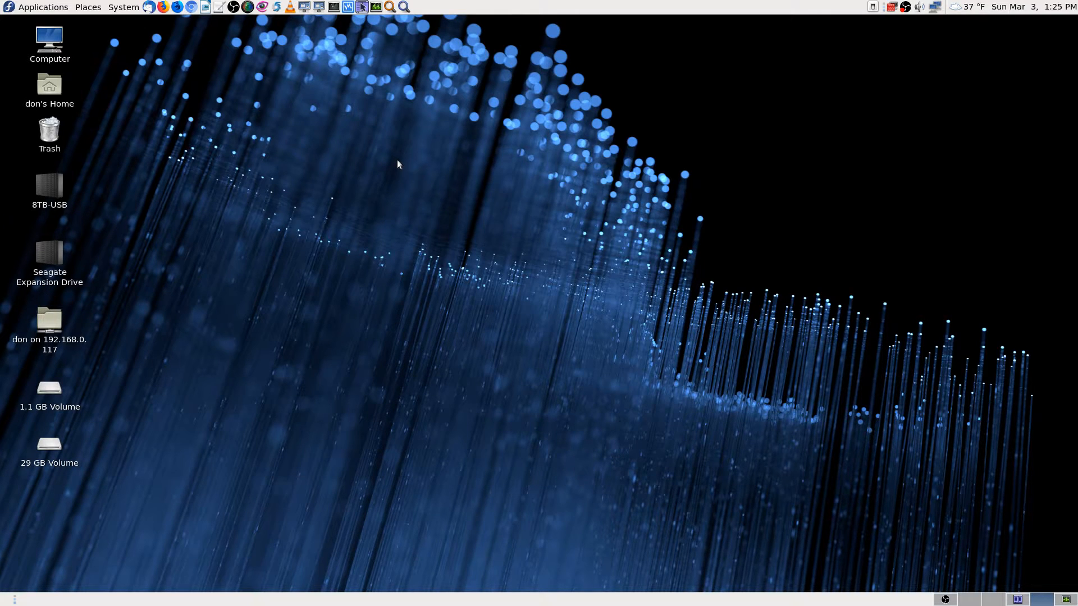
click(403, 7)
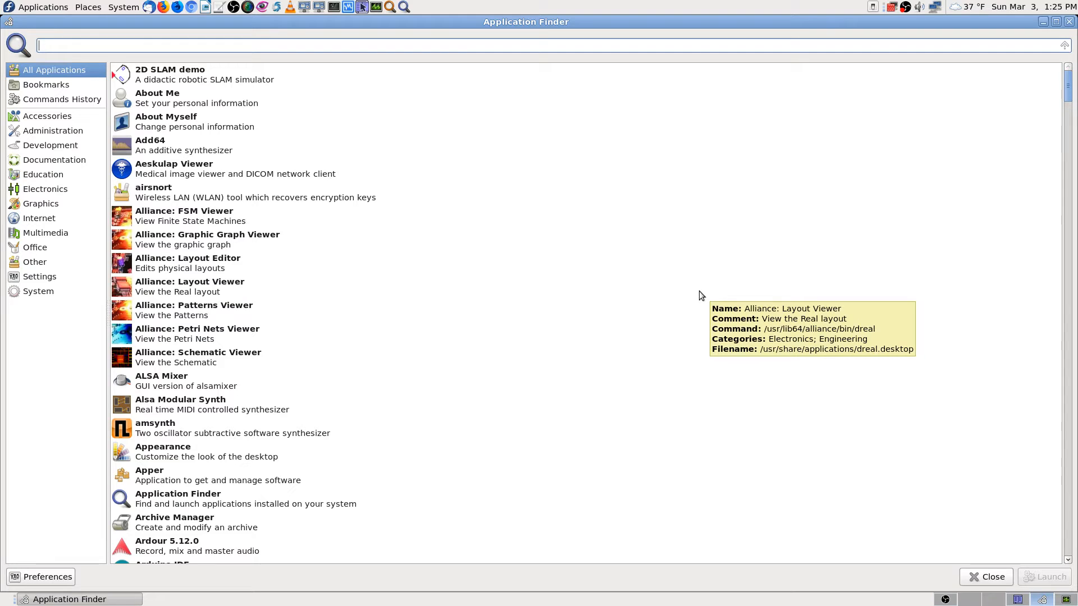
text(fedor)
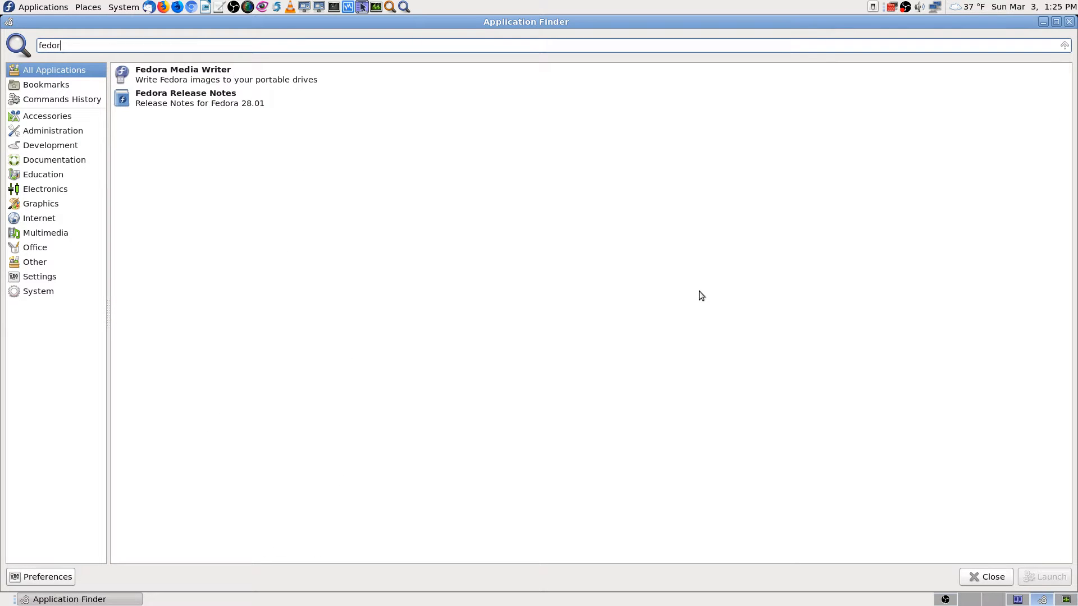
key(Return)
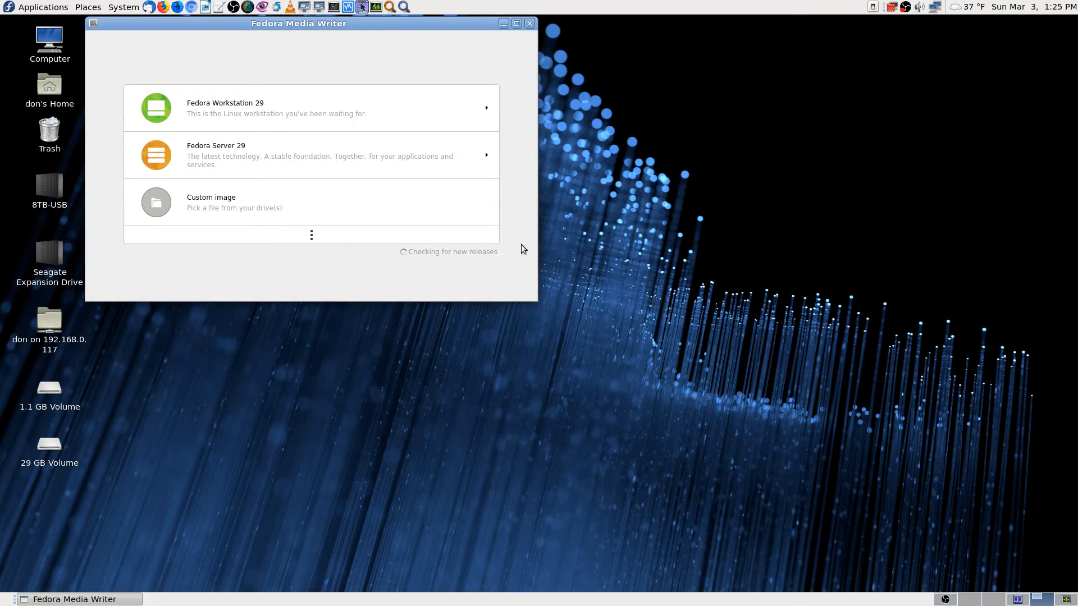
drag(395, 25, 666, 23)
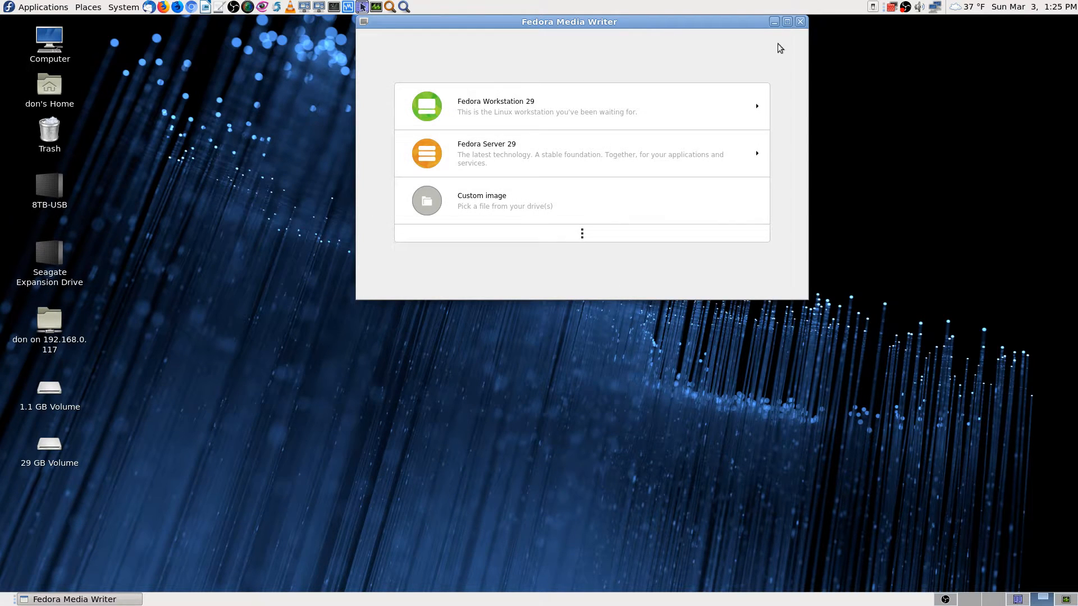
click(787, 21)
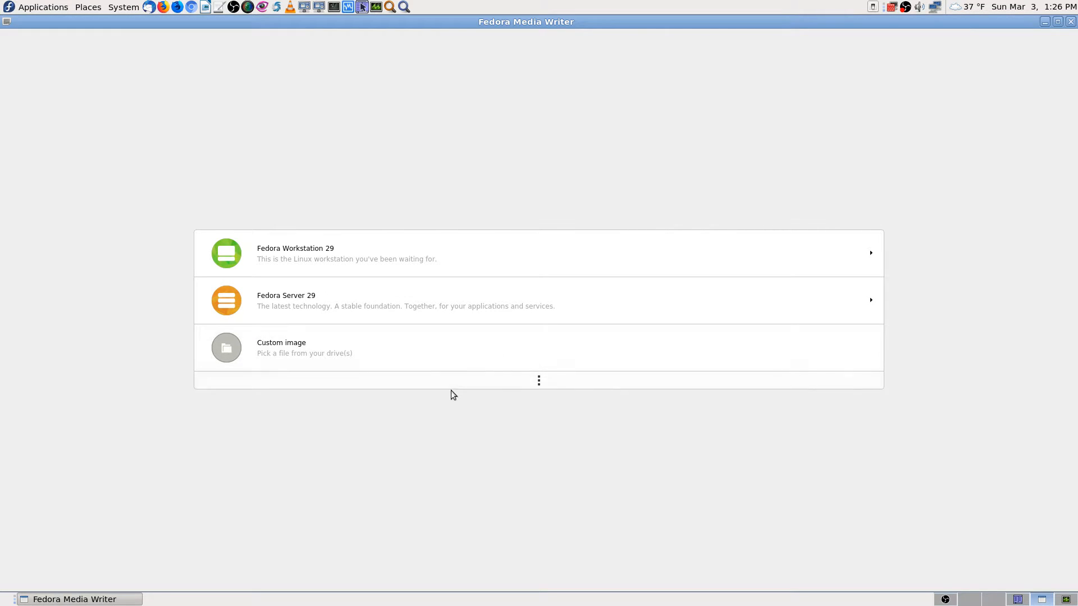
Expand the full list of images and look through the available Fedora Spins and Fedora Labs
click(538, 385)
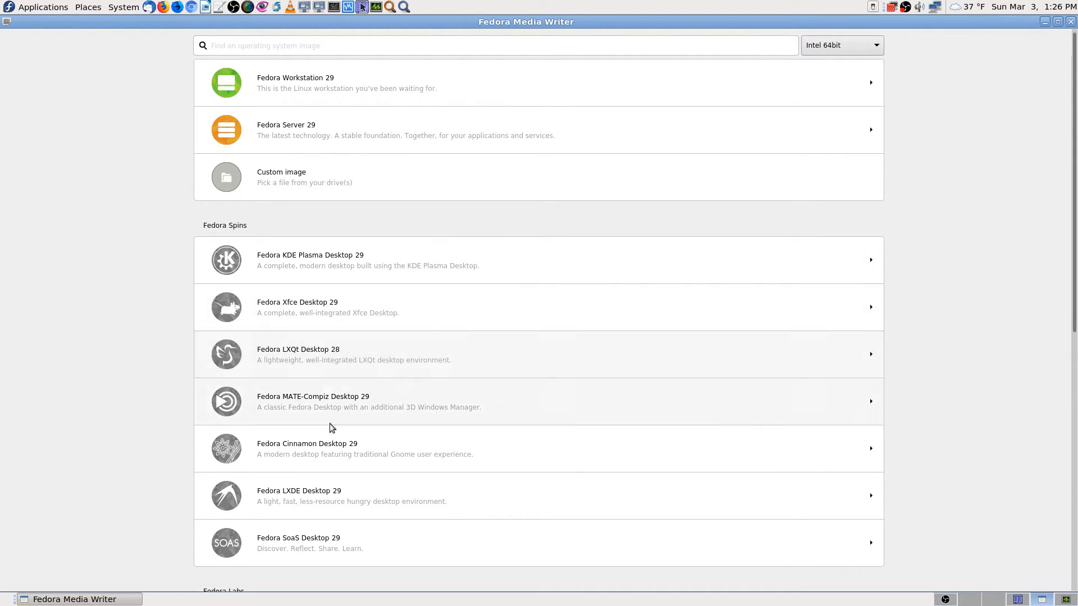
scroll(449, 466, down, 1)
scroll(458, 467, down, 1)
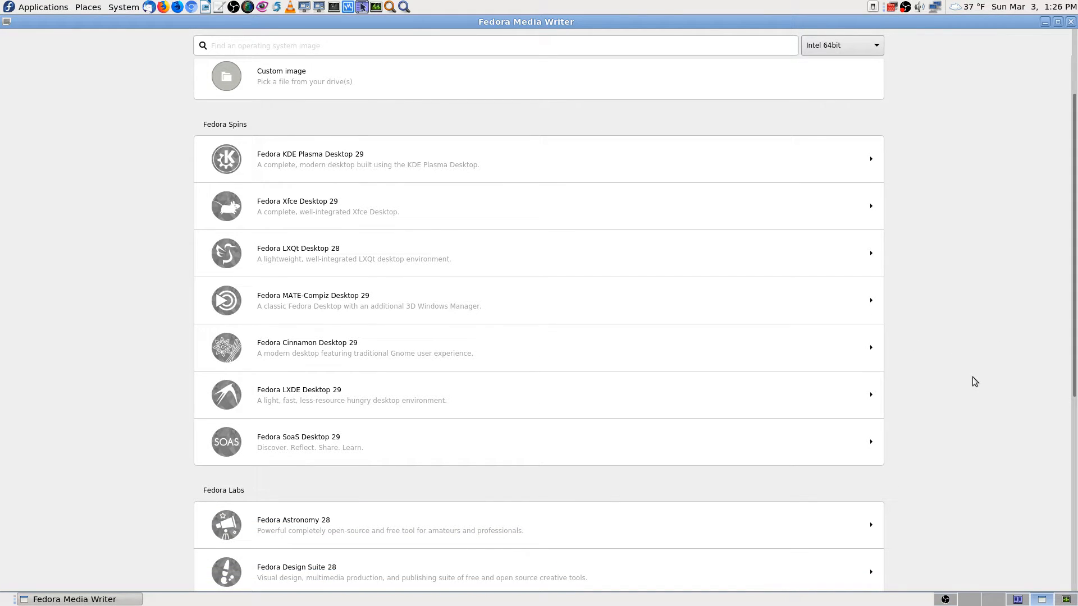
drag(1073, 369, 1076, 544)
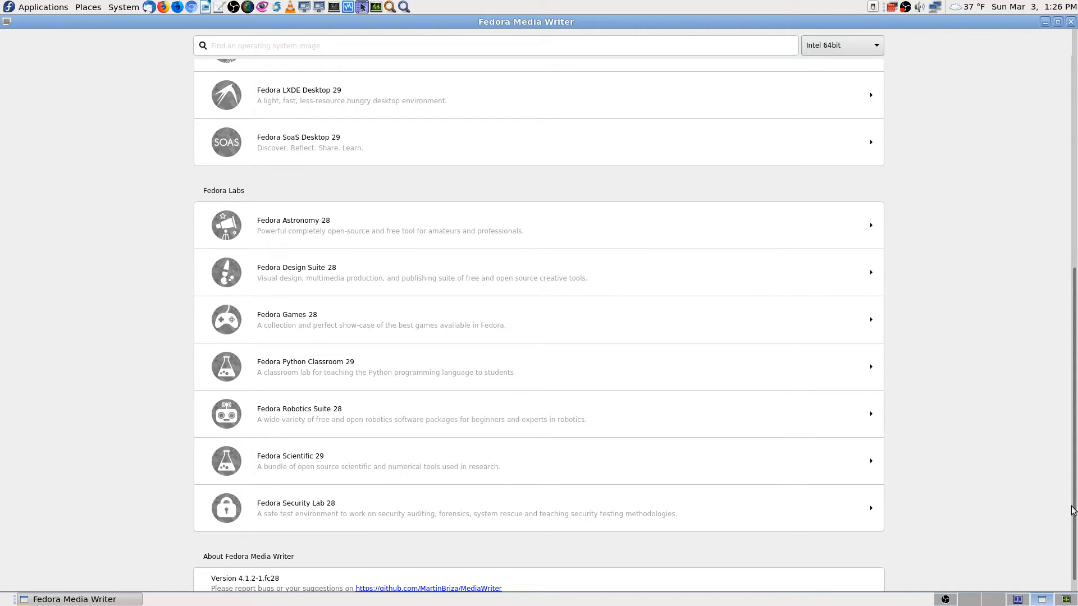
drag(1074, 512, 1075, 185)
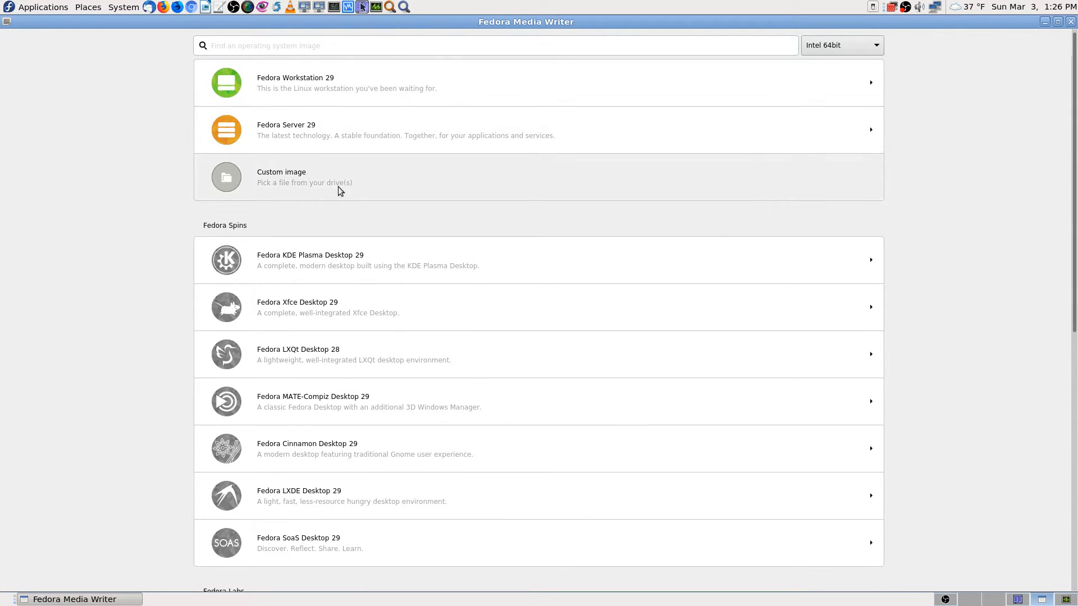
Start choosing a custom image and list the Seagate Expansion Drive's contents by modification date, newest first
click(338, 177)
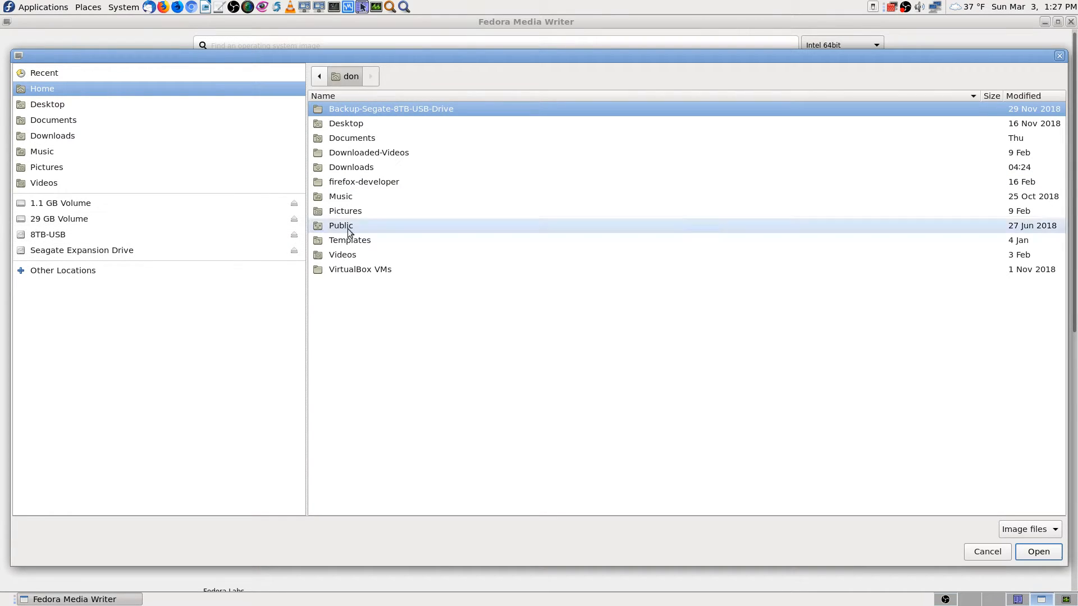
click(84, 251)
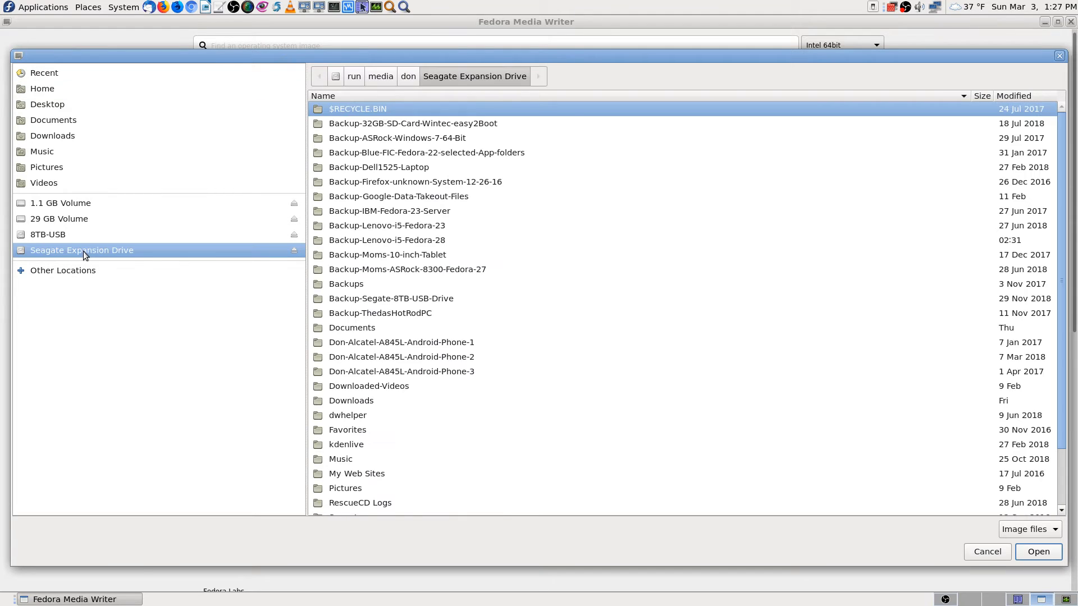
click(1038, 96)
click(1038, 97)
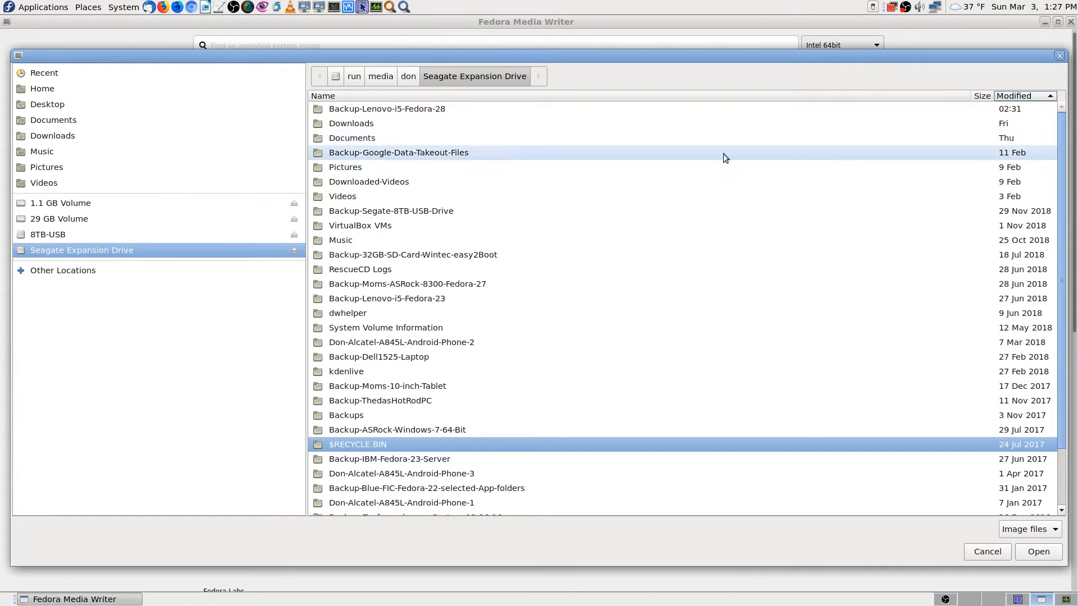
Load Fedora-MATE_Compiz-Live-x86_64-29-1.2.iso from the Fedora-29 folder under Downloads, Linux-Distro-ISOs-and-Windows-exes, Fedora Linux
double_click(384, 129)
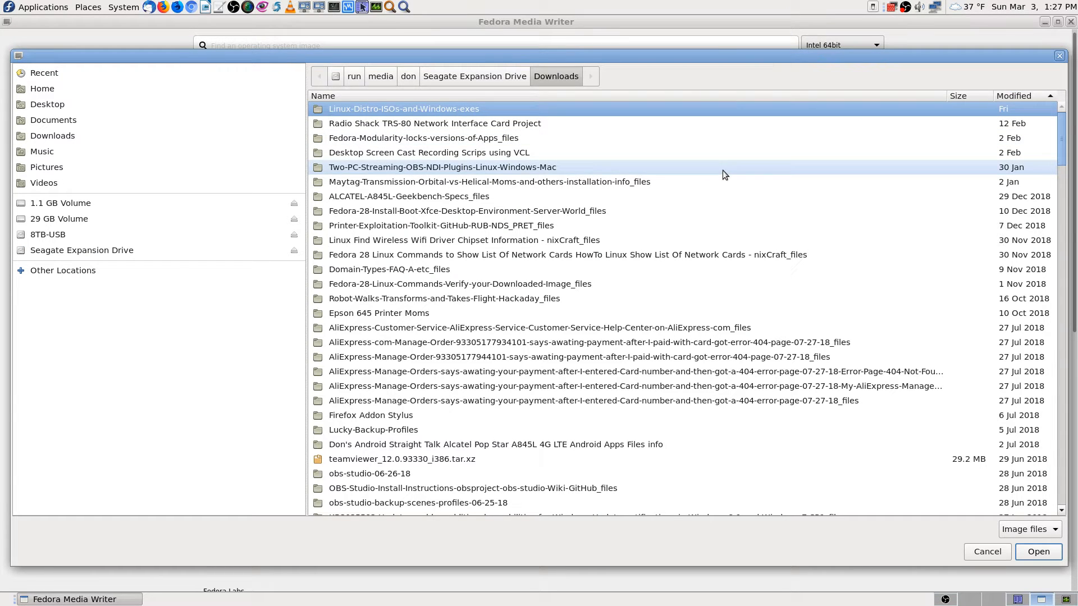
double_click(416, 106)
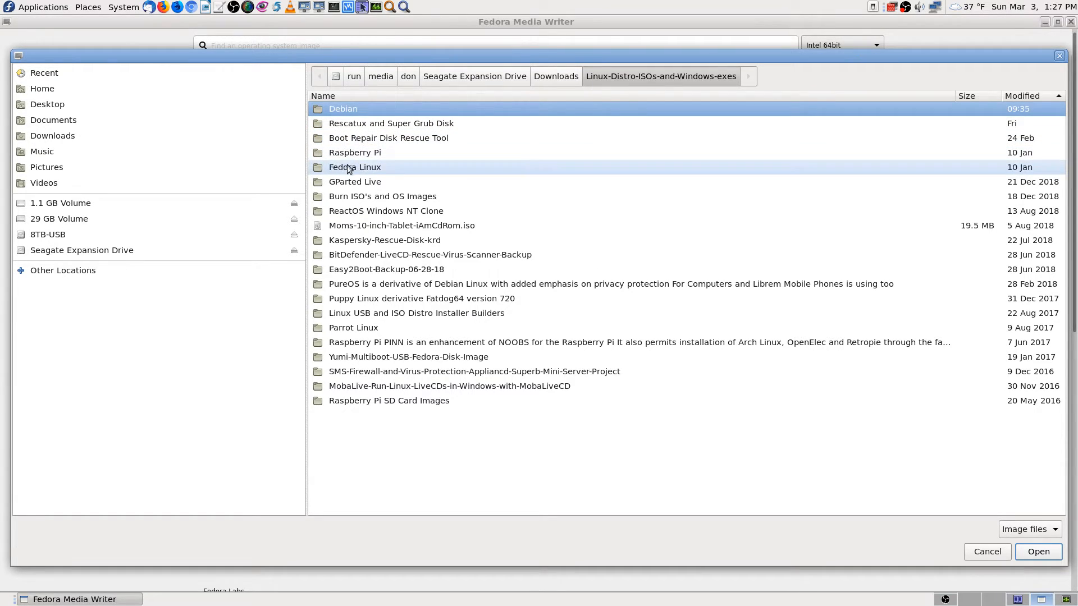
double_click(377, 166)
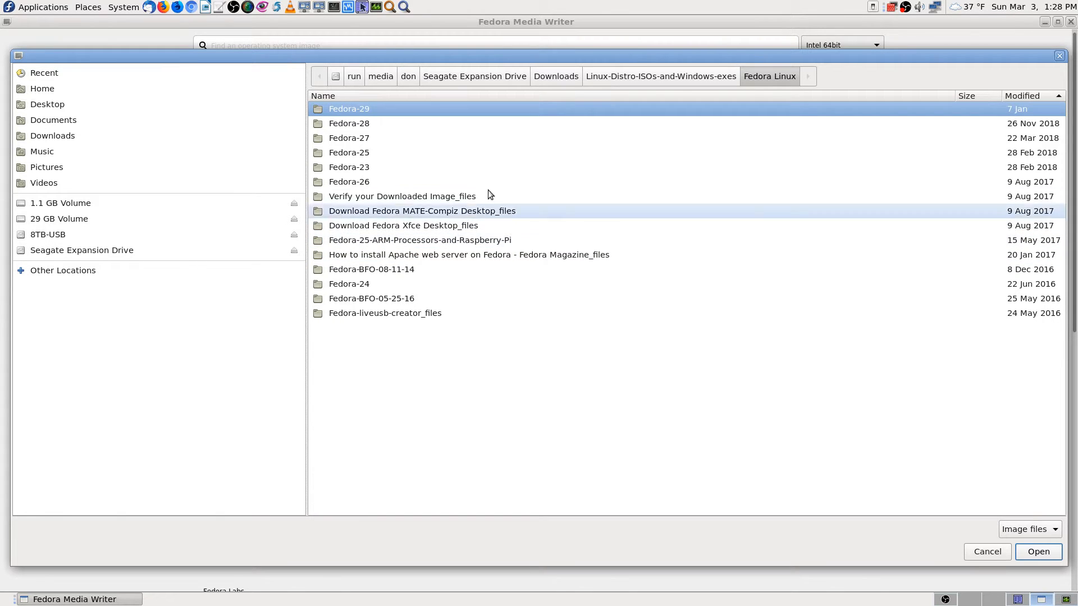
double_click(381, 109)
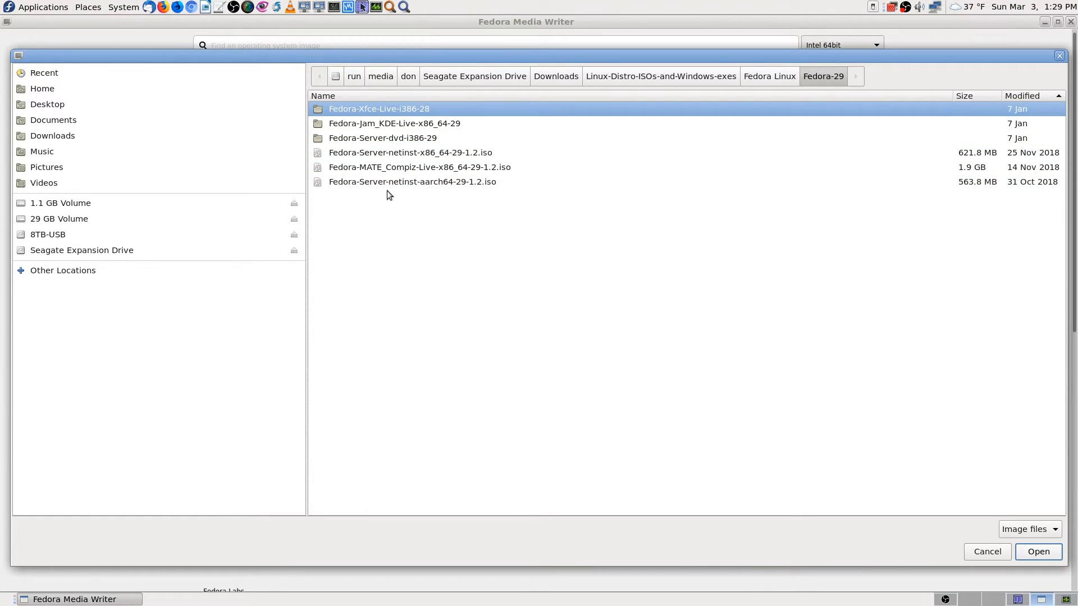
click(530, 167)
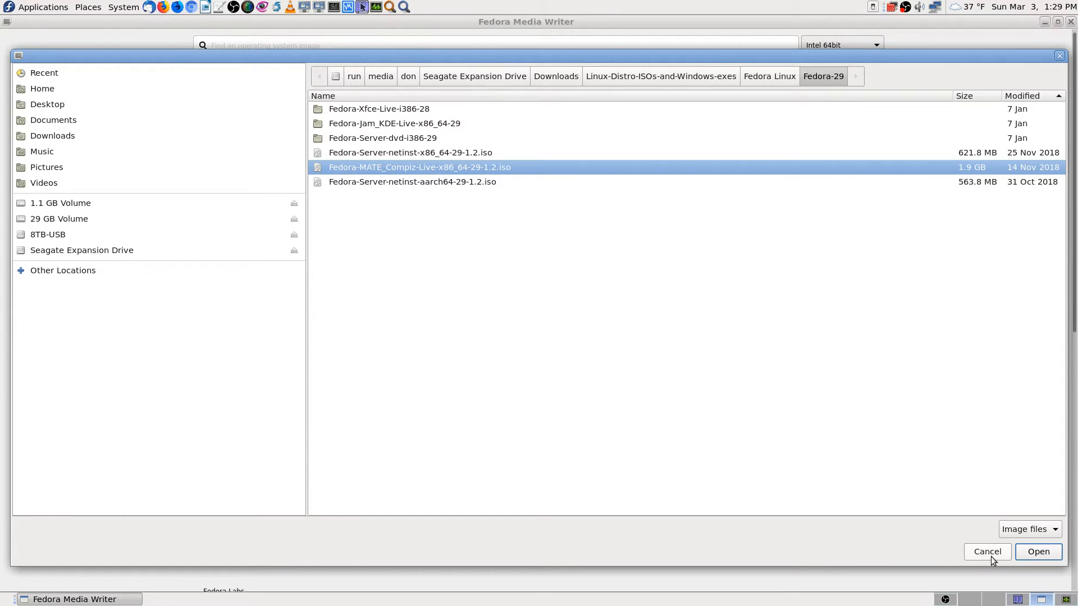
click(1033, 553)
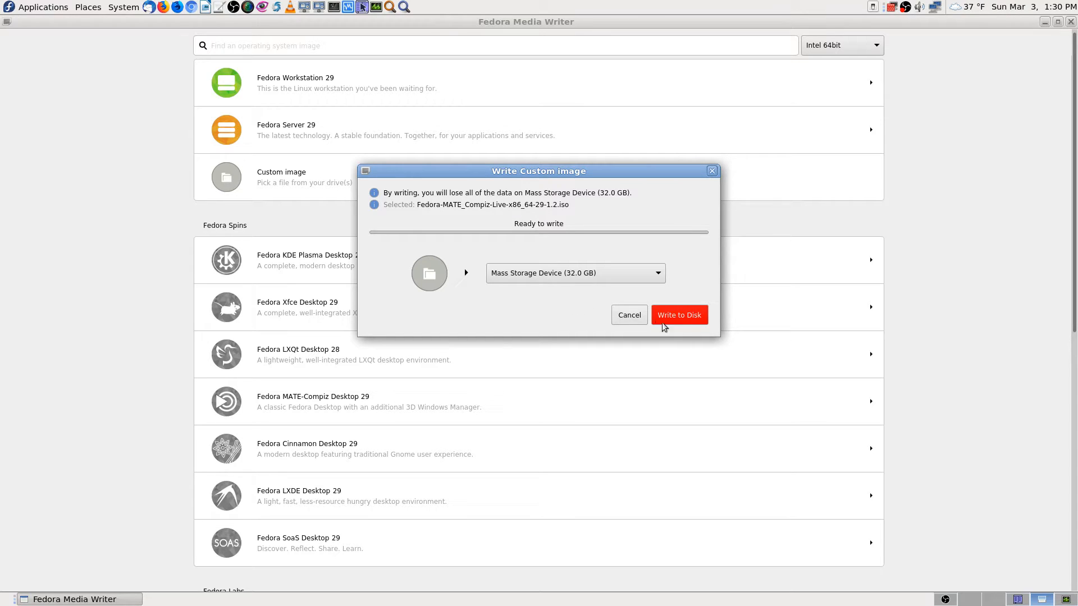
Review the target devices available for writing, keep Mass Storage Device (32.0 GB) selected, and cancel without writing
click(658, 275)
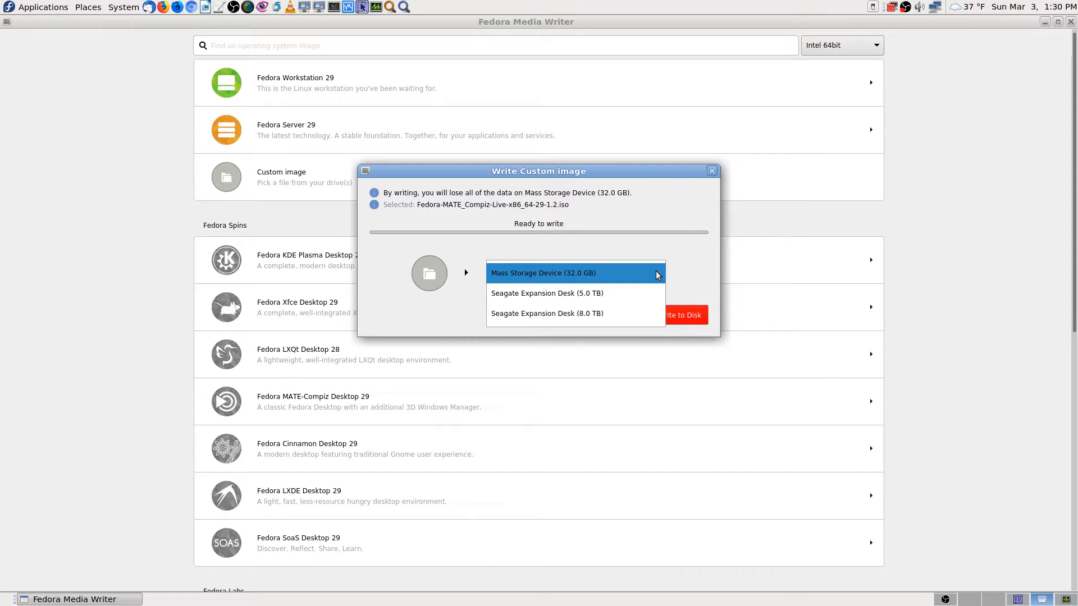
click(657, 273)
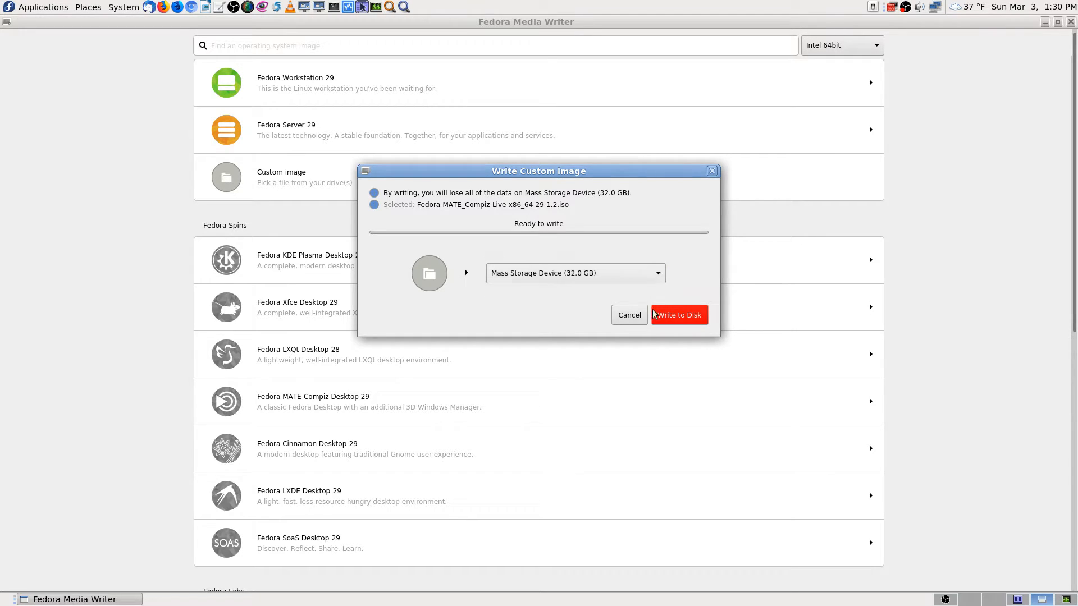
click(649, 275)
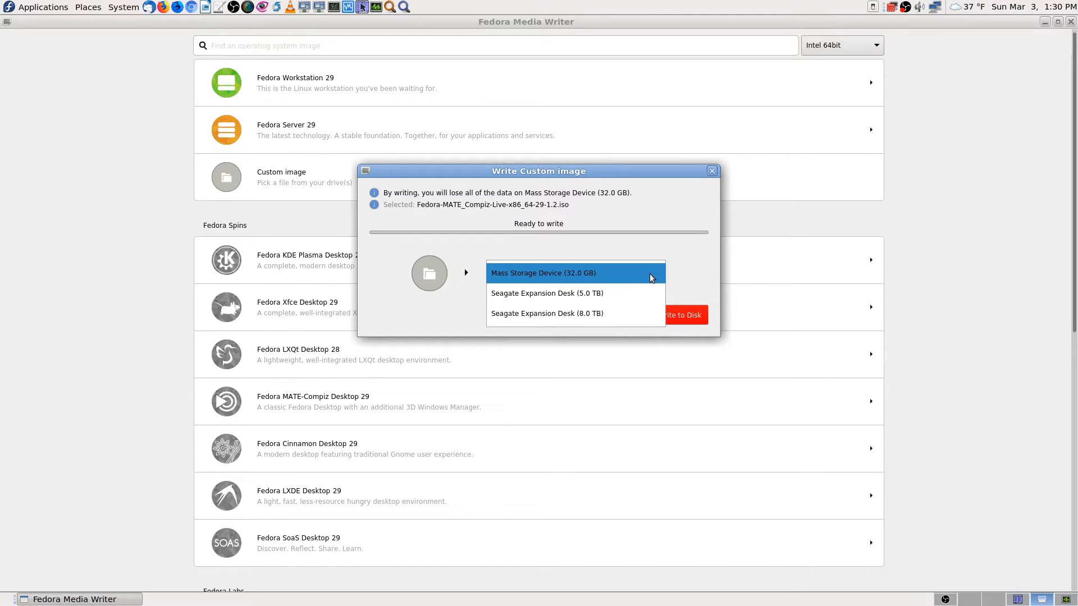
click(651, 278)
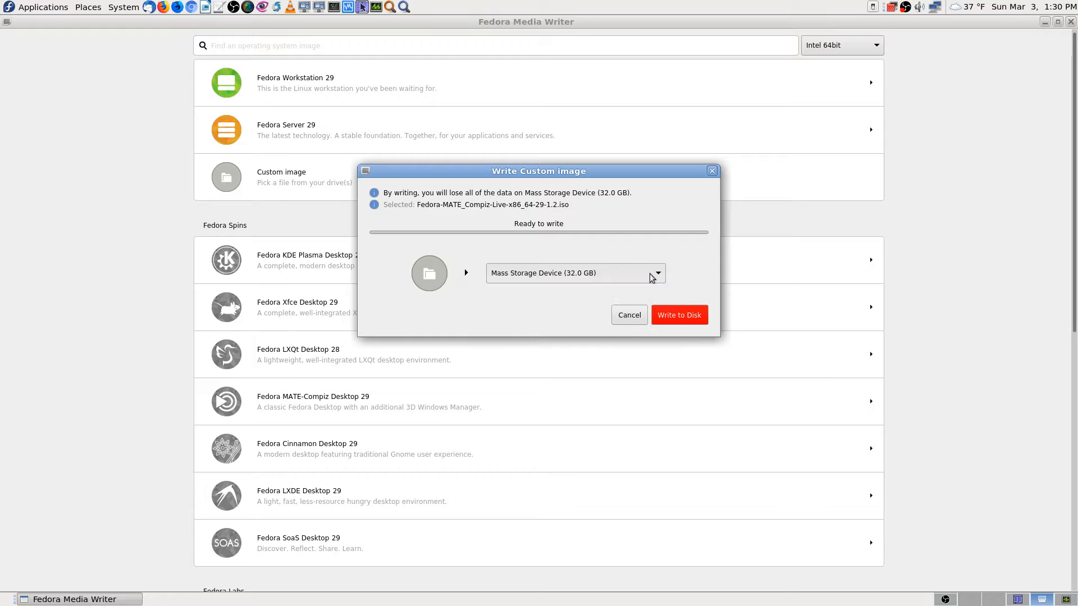
click(630, 315)
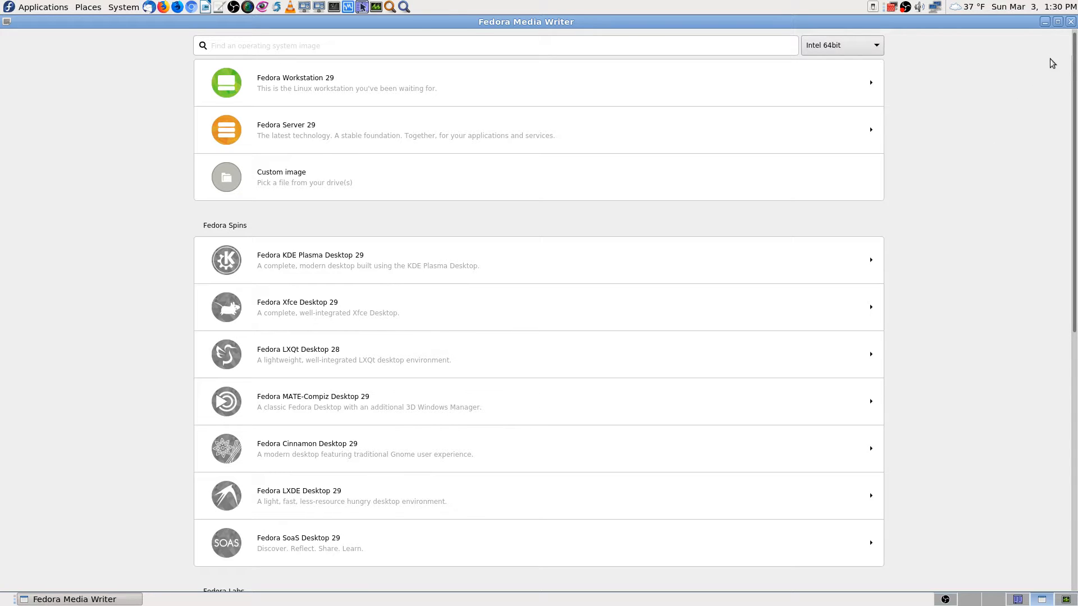
Restore the Fedora Media Writer window to its smaller size and close it
click(1057, 21)
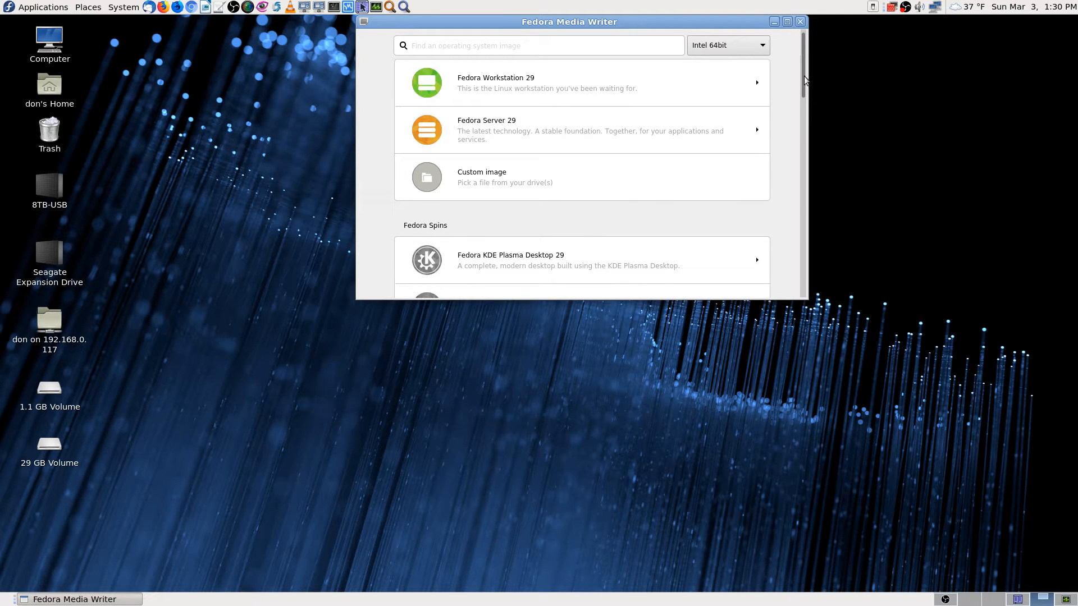
drag(804, 76, 816, 19)
click(801, 22)
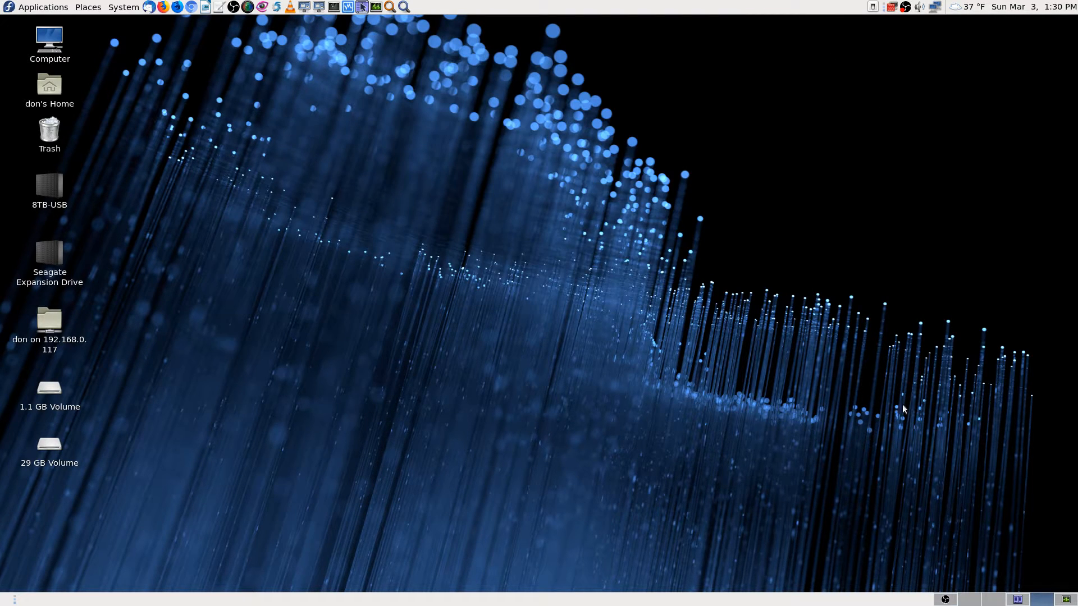
Find and relaunch Fedora Media Writer to show its start screen, and close it again
click(404, 7)
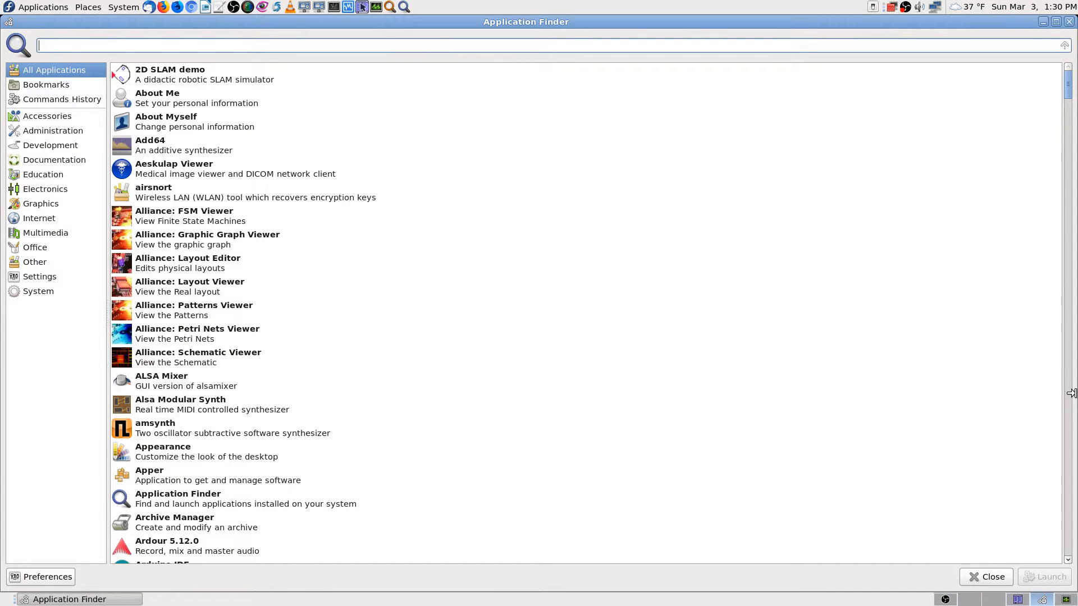
text(fedora)
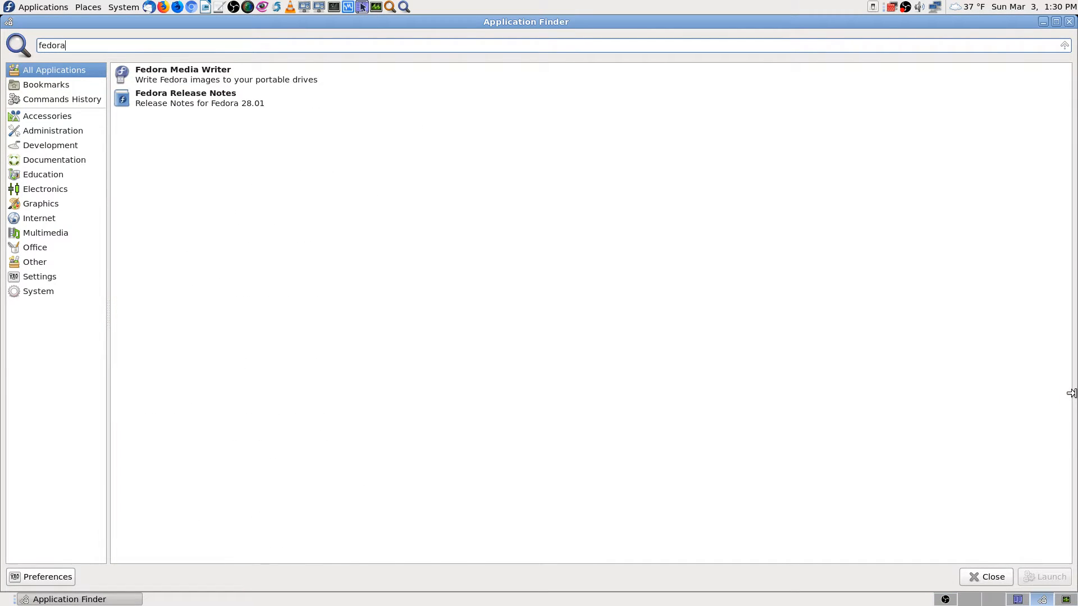
key(Down)
key(Return)
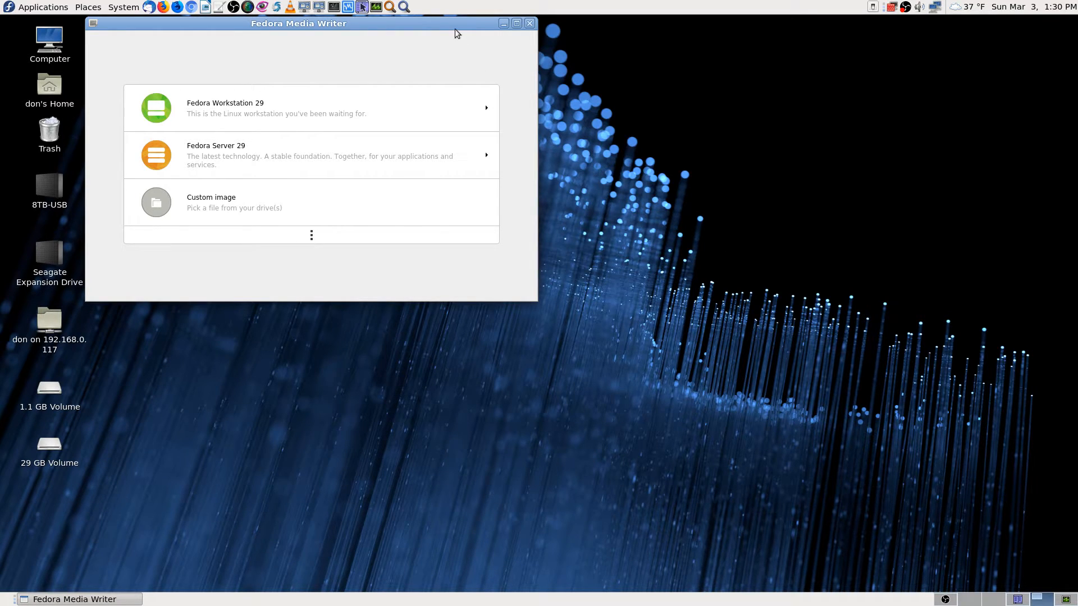
drag(457, 25, 675, 22)
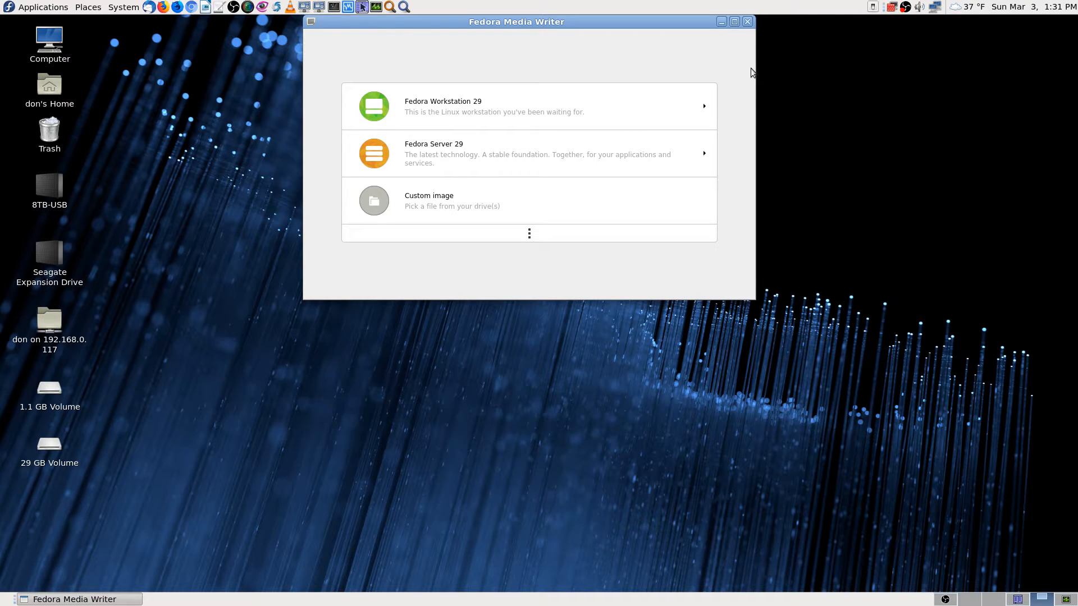
click(747, 21)
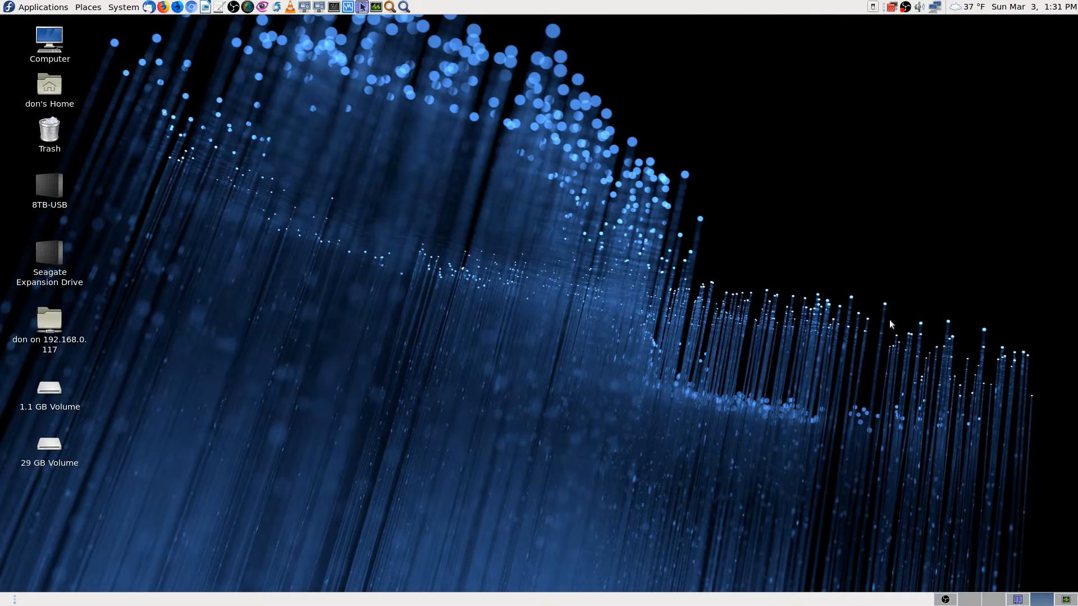
Find and launch GParted, and authenticate with the root password
click(405, 6)
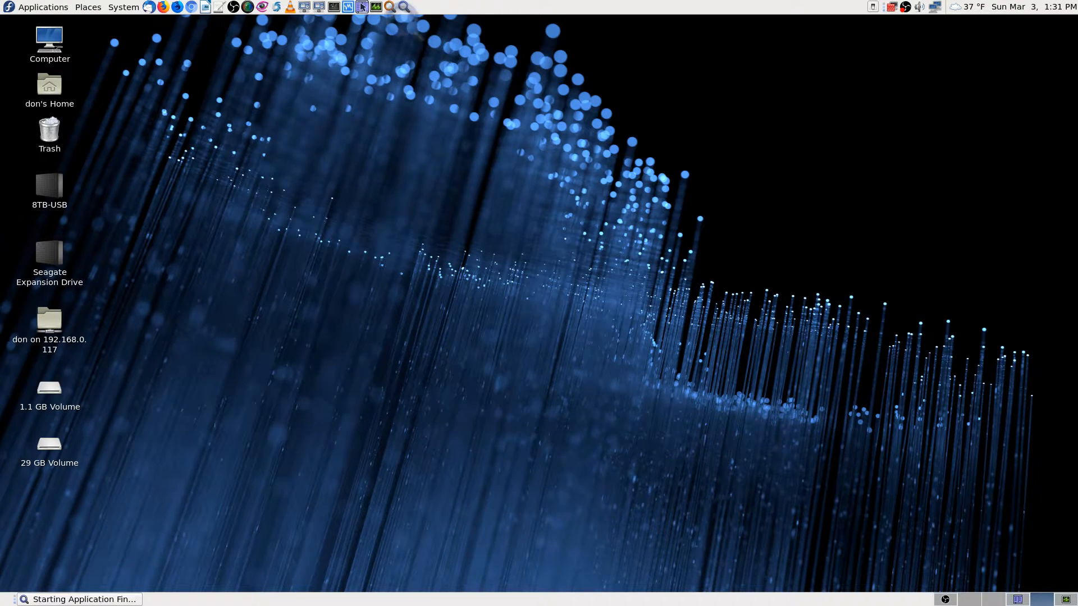
text(gparted)
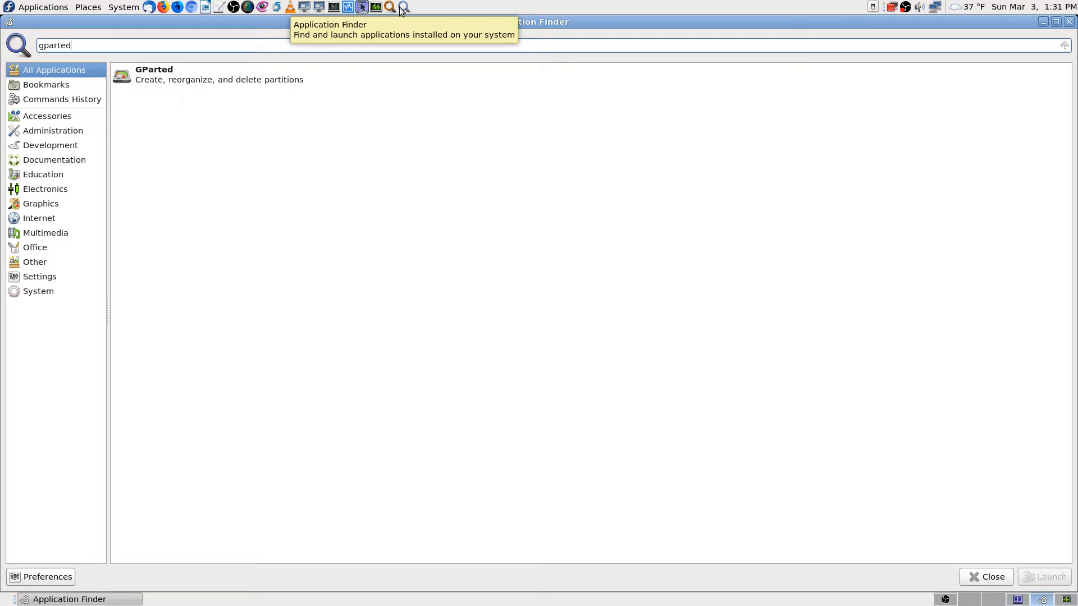
key(Down)
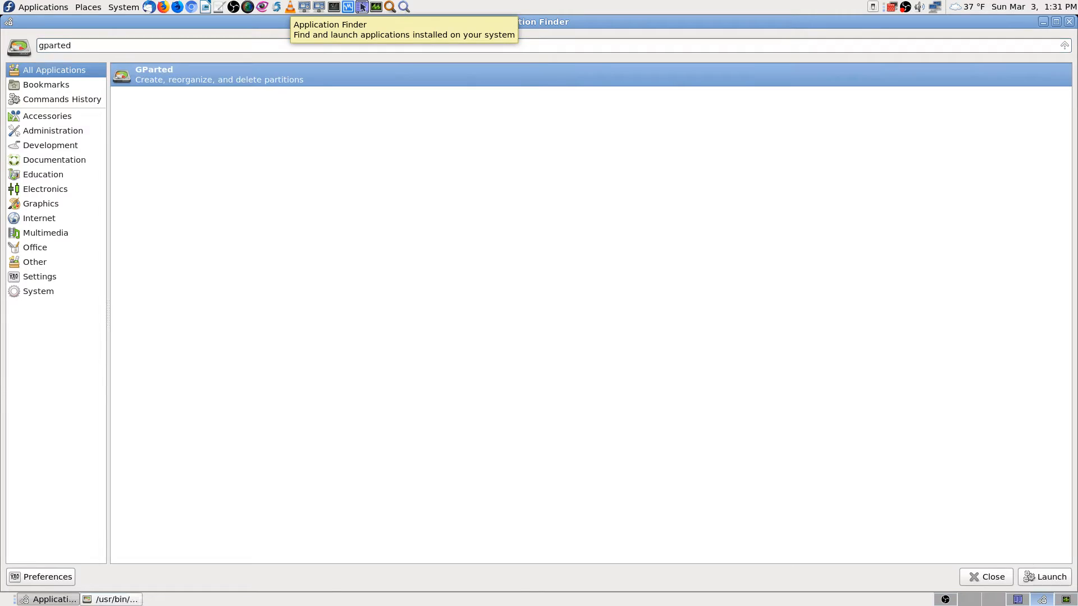
key(Return)
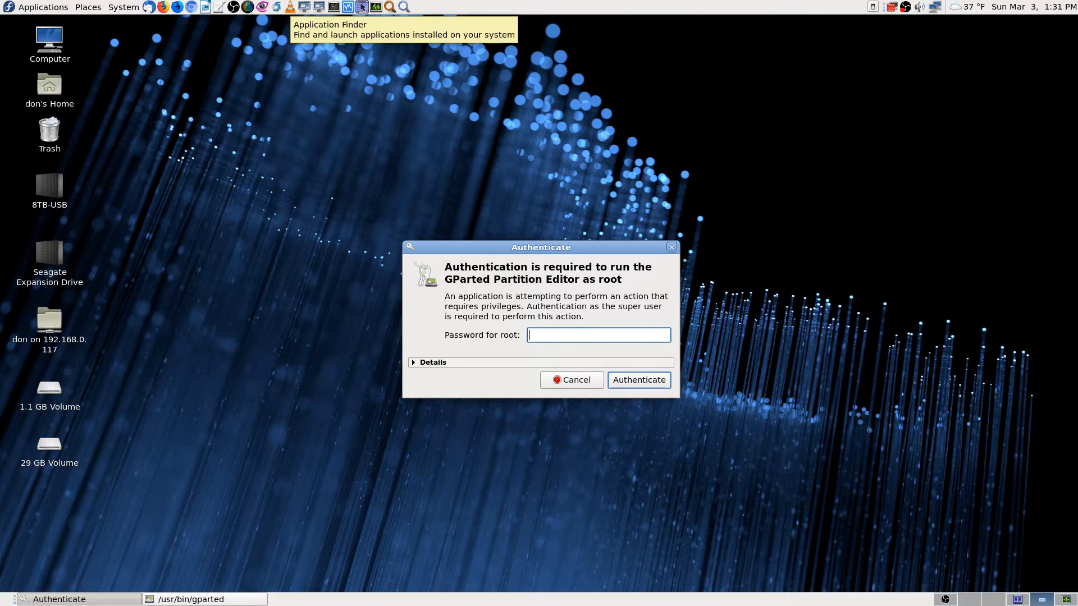
text(••••)
key(BackSpace)
key(BackSpace)
key(BackSpace)
key(BackSpace)
text(••••••••••••••)
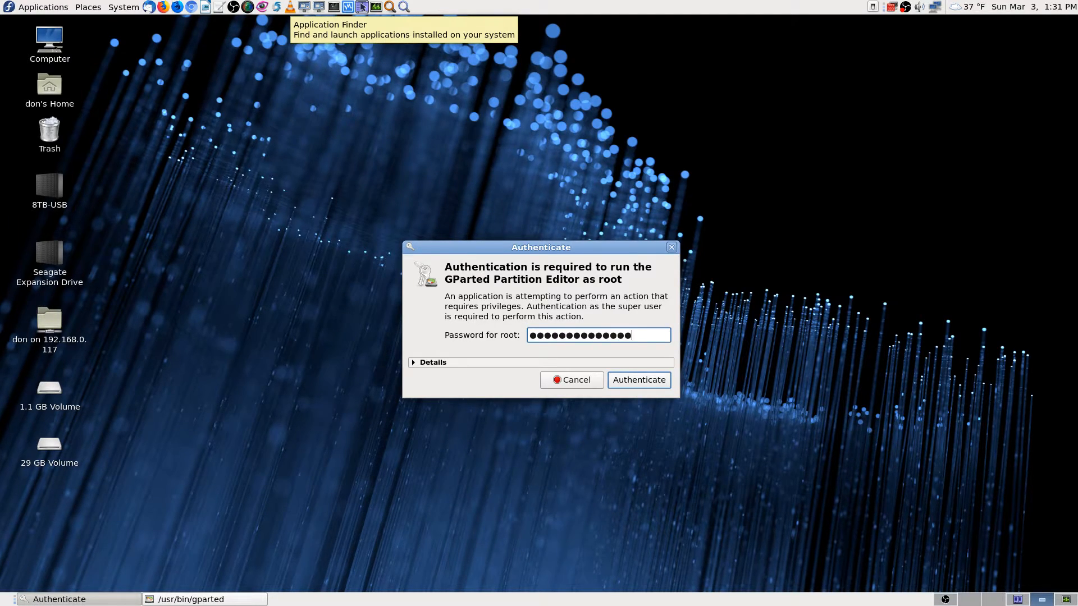
key(Return)
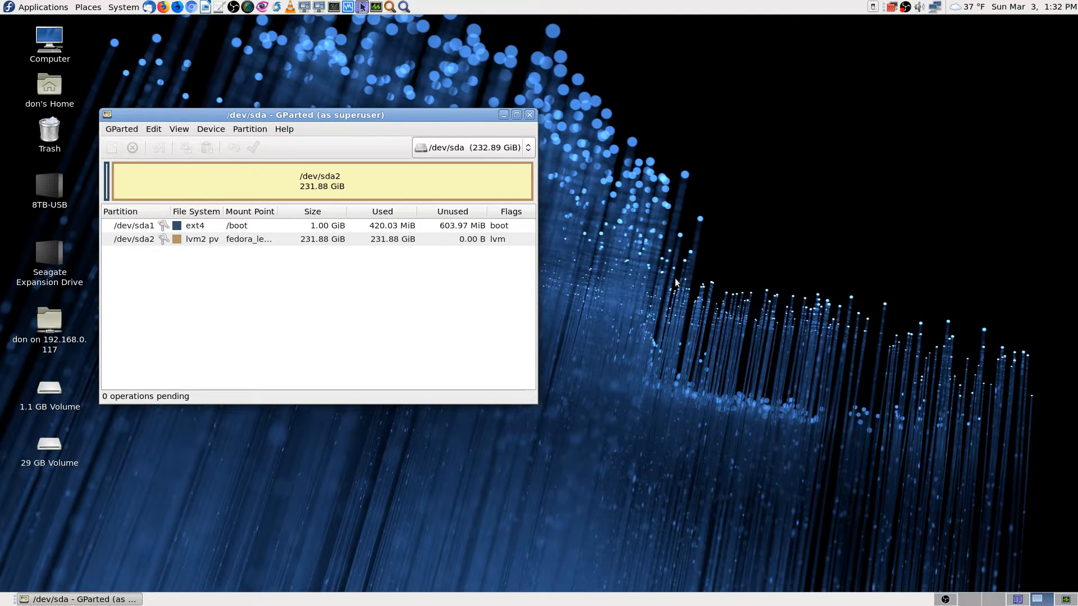
Maximize the GParted window and display the partitions of the 29.83 GiB drive /dev/sdd
drag(443, 114, 666, 12)
click(740, 14)
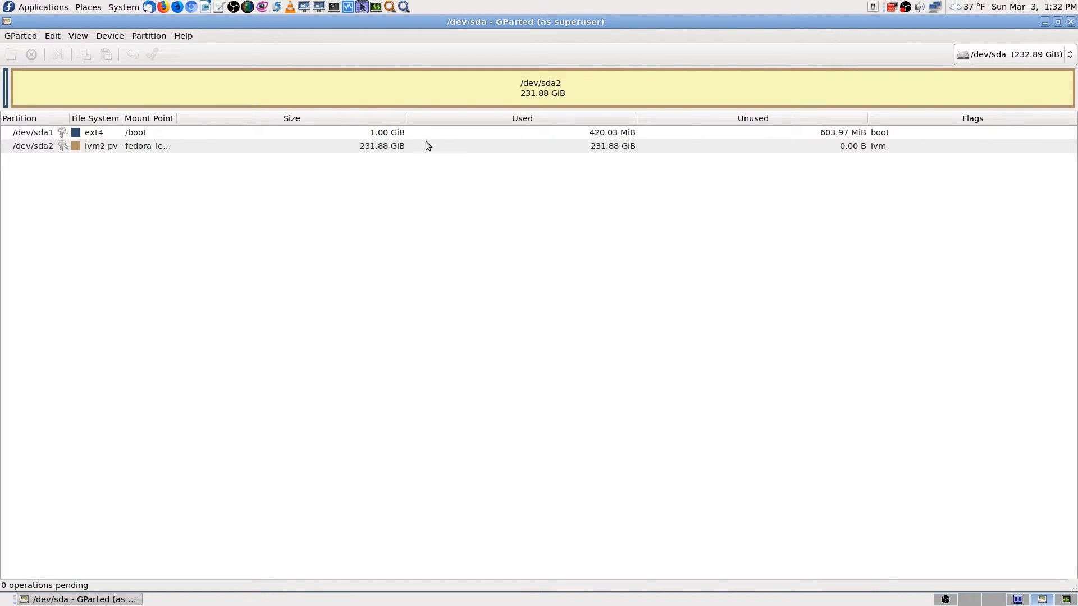
click(1008, 56)
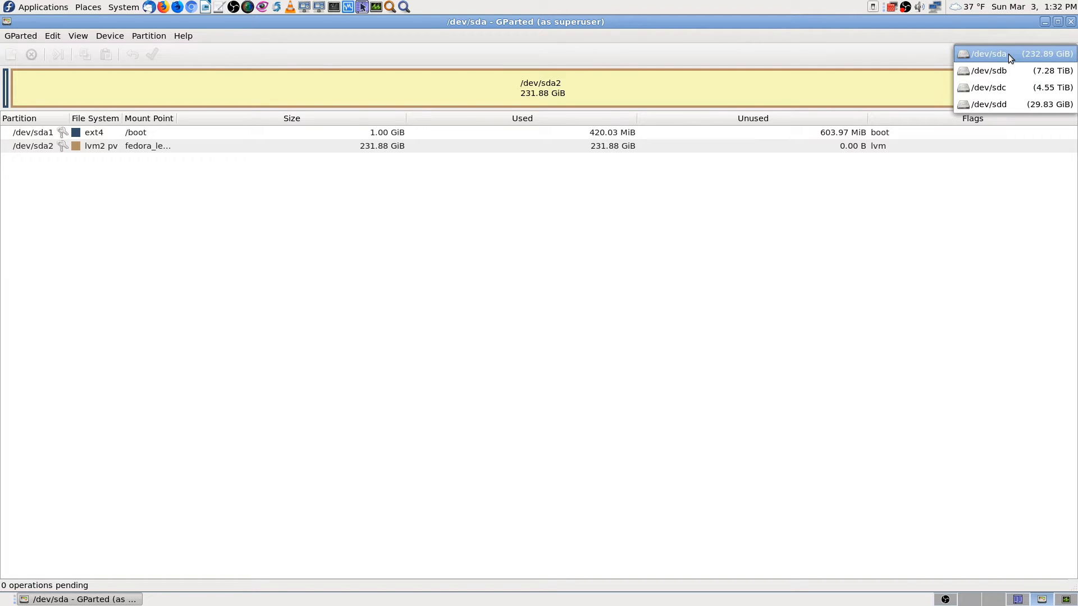
click(1015, 105)
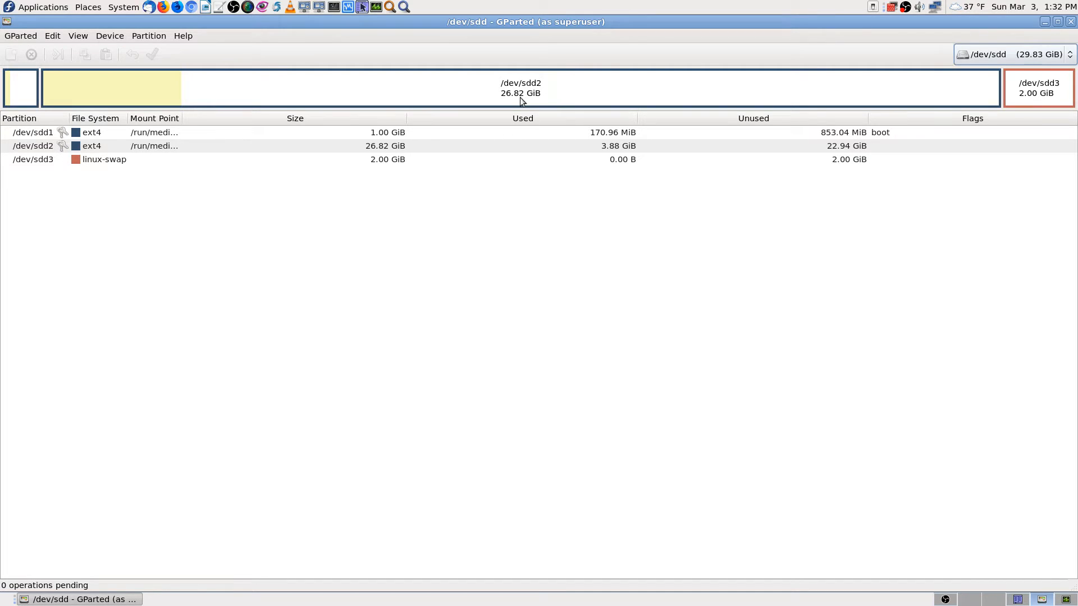
Inspect the partition layouts of /dev/sdc and /dev/sdb, and return to the drive /dev/sdd
click(1027, 58)
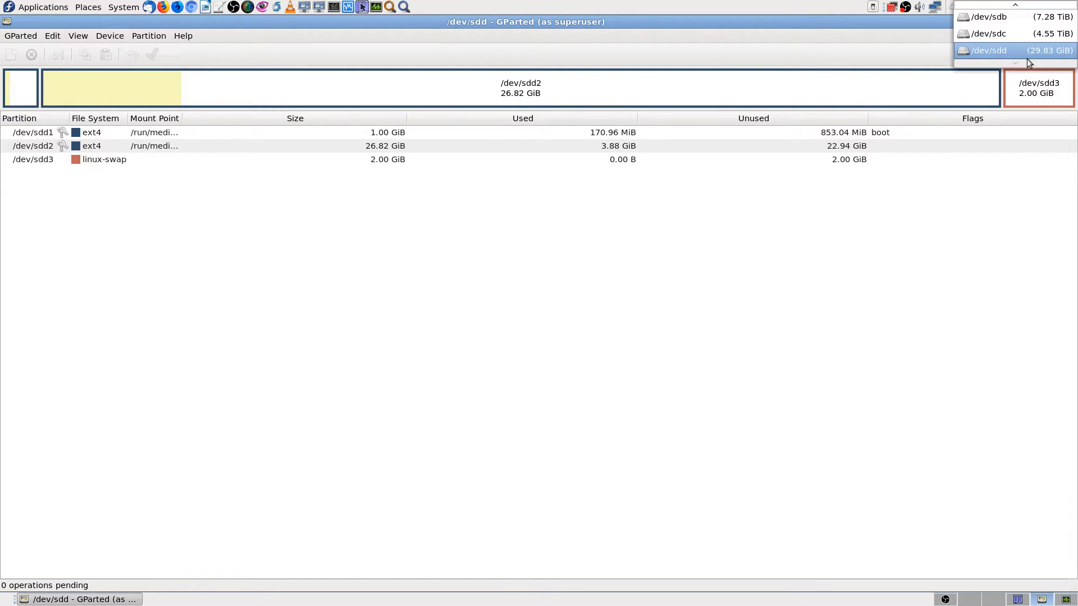
click(1028, 35)
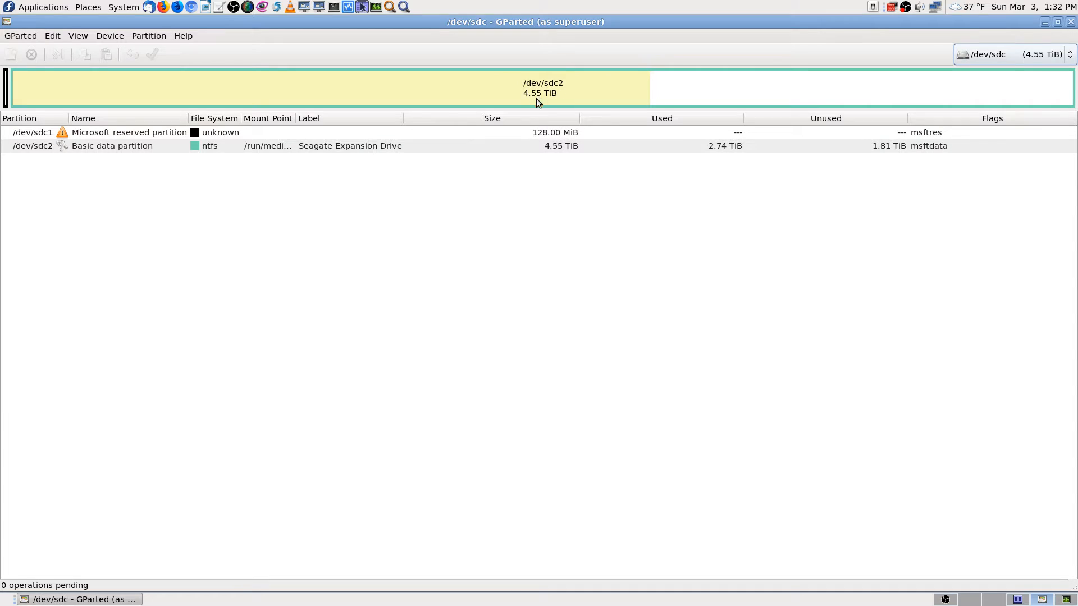
click(1014, 60)
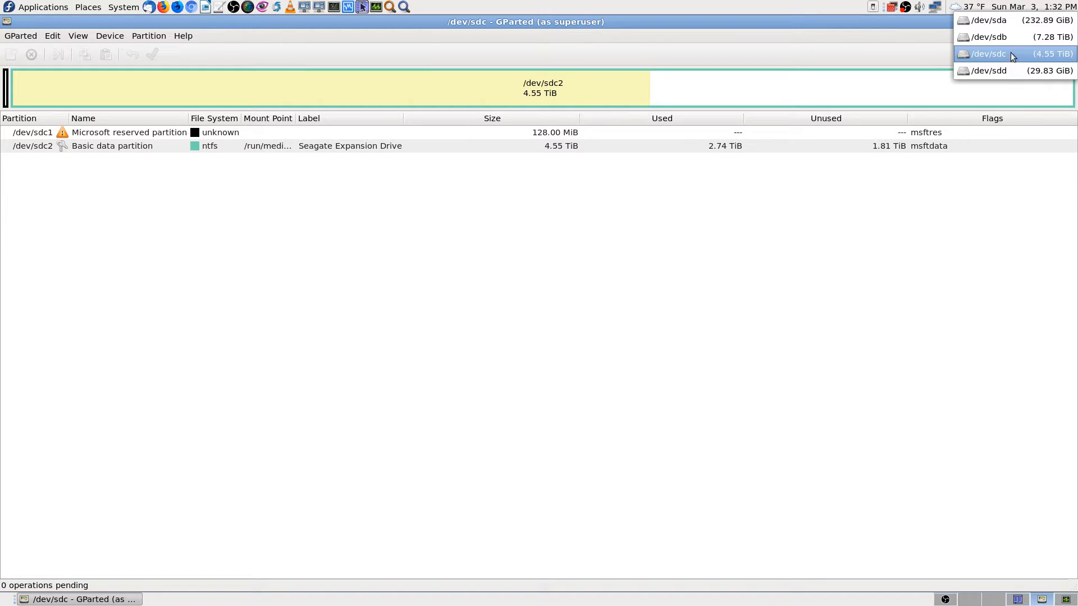
click(1011, 38)
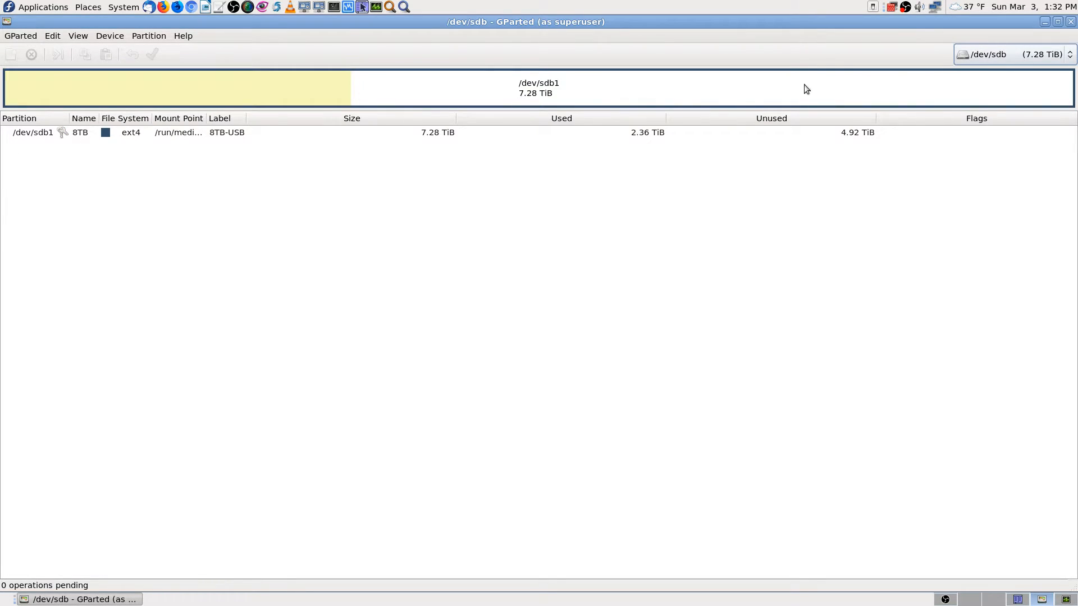
click(995, 58)
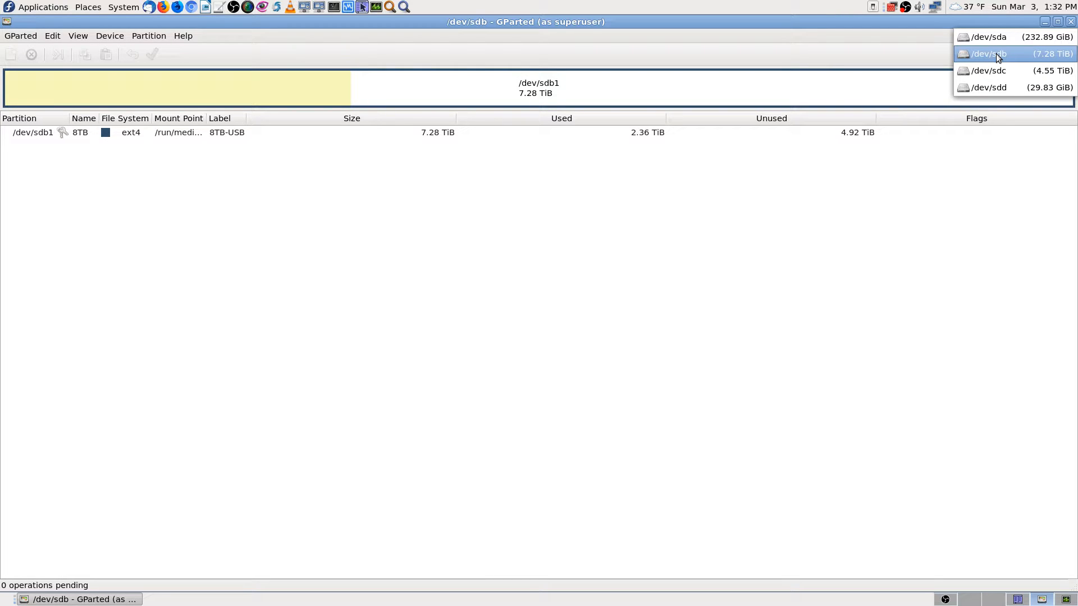
click(998, 87)
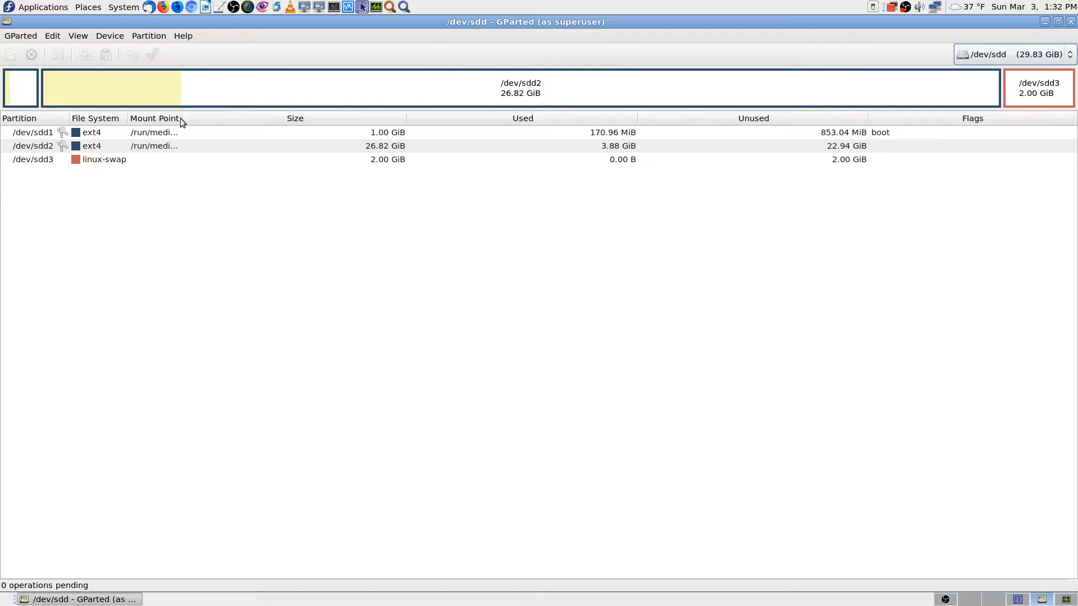
Widen the Mount Point column to read the mount paths, and check the /dev/sdd2 and /dev/sdd3 partitions
drag(185, 119, 355, 116)
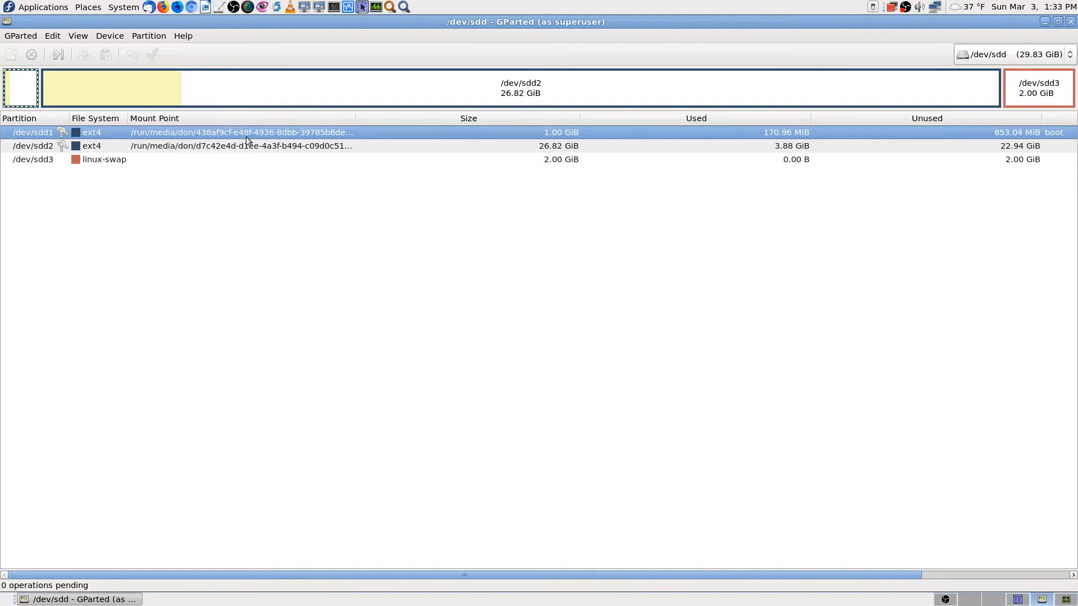
click(202, 147)
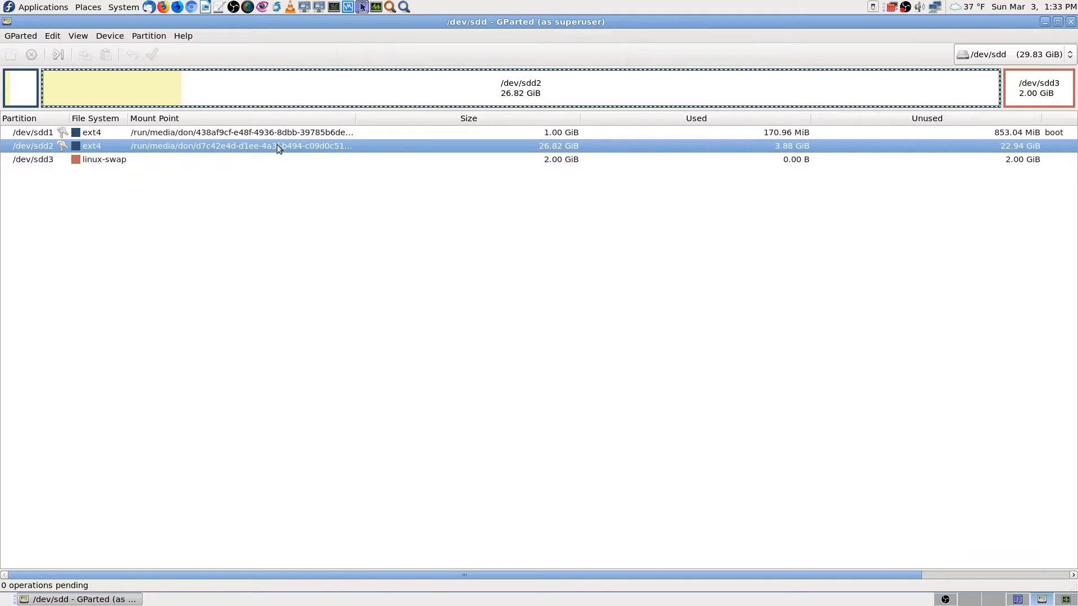
click(128, 160)
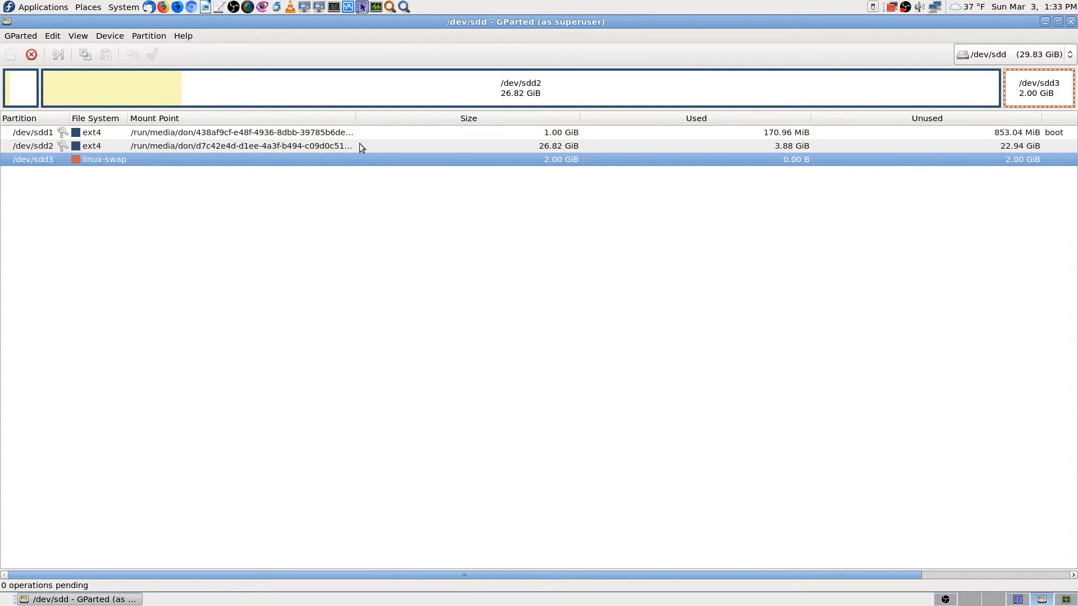
Unmount both ext4 partitions of the USB drive, /dev/sdd1 and /dev/sdd2
click(238, 133)
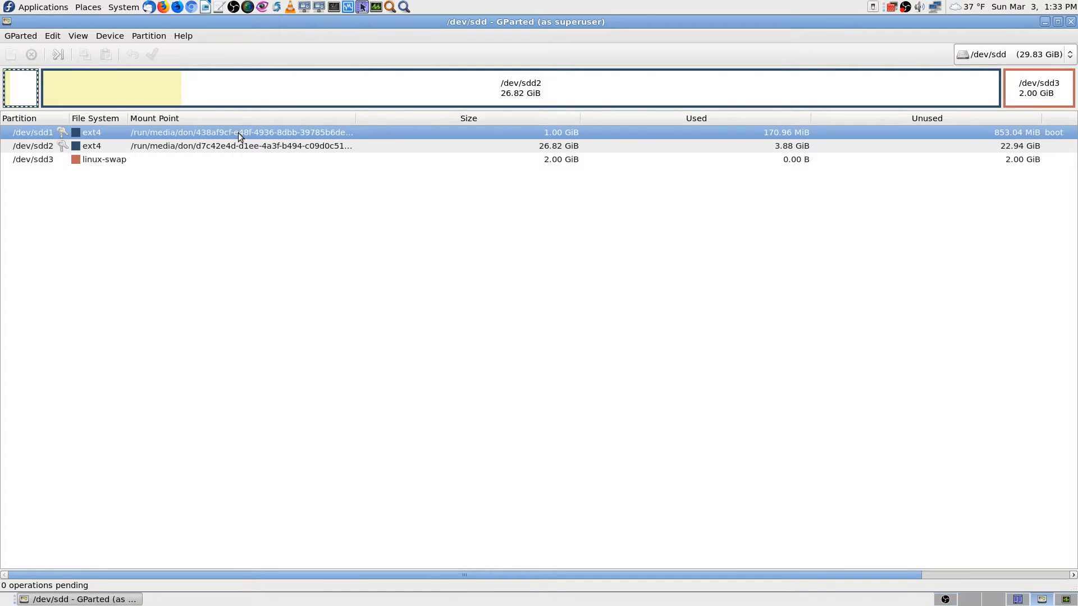
right_click(238, 133)
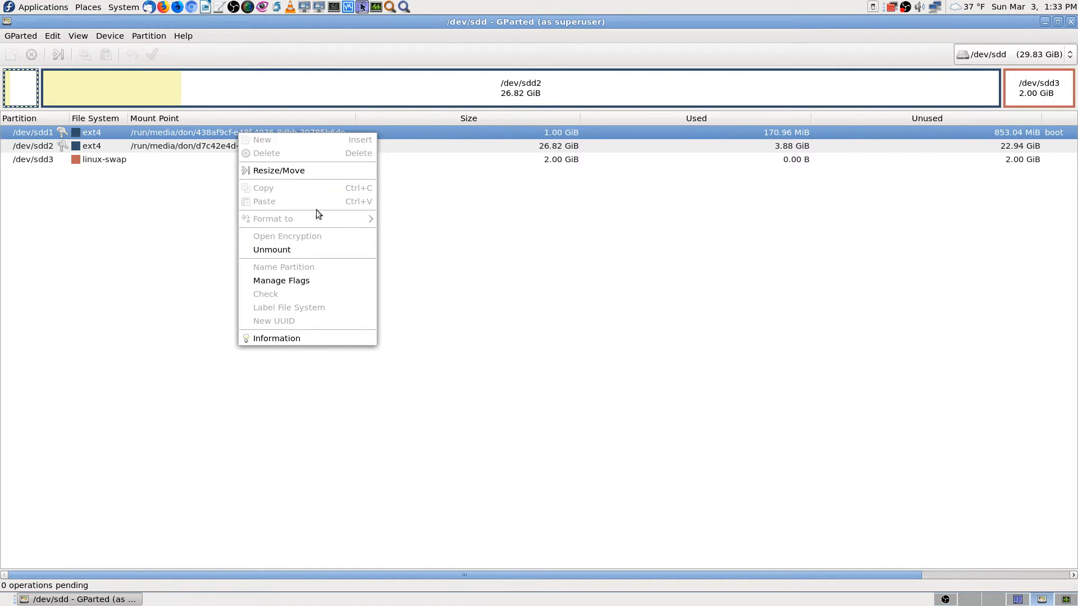
click(326, 250)
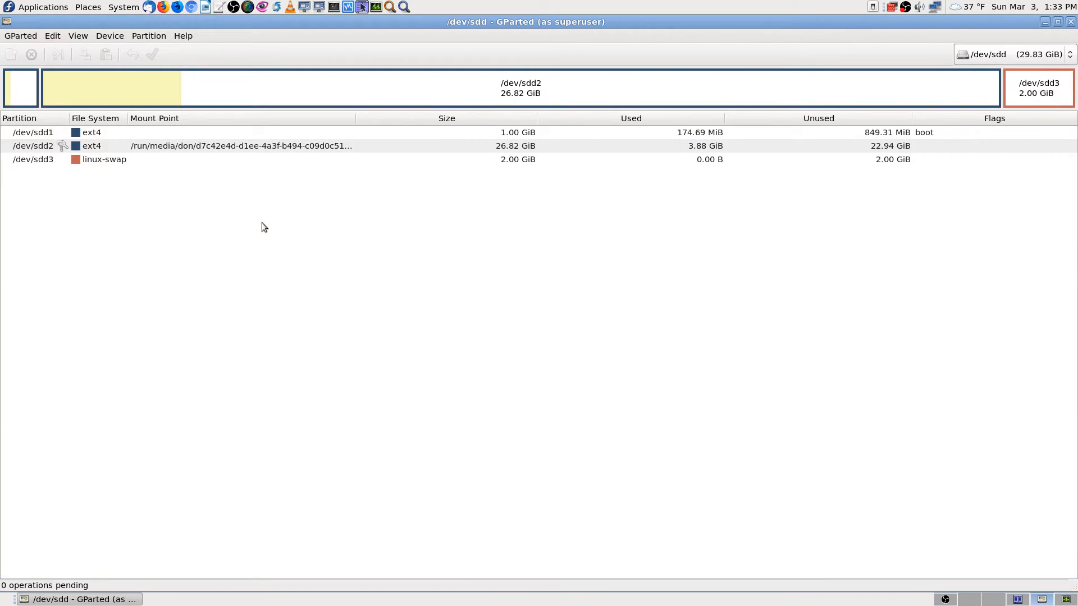
click(216, 146)
right_click(217, 146)
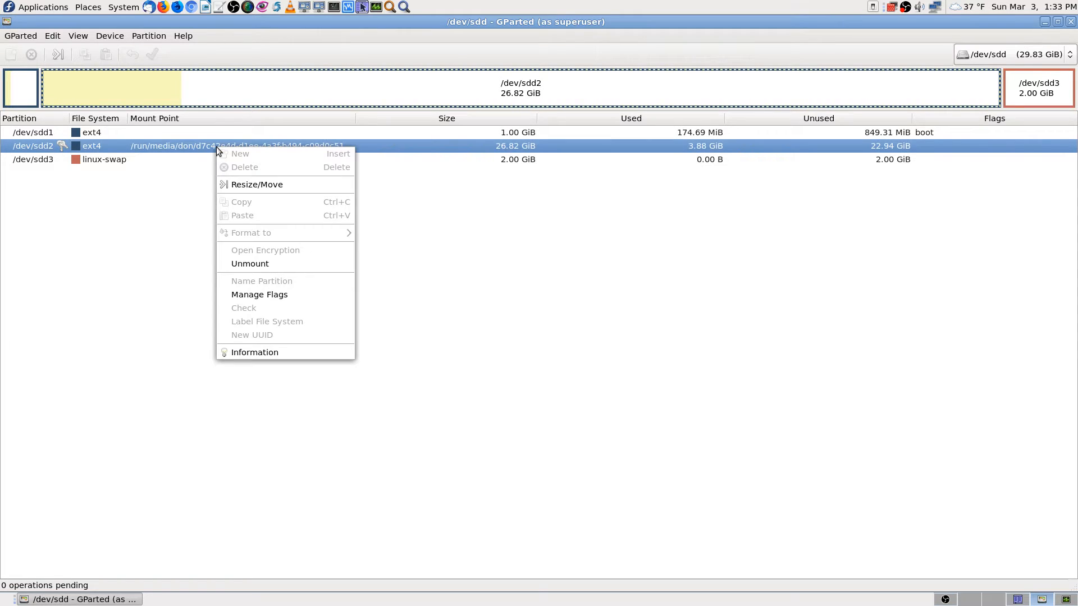
click(267, 260)
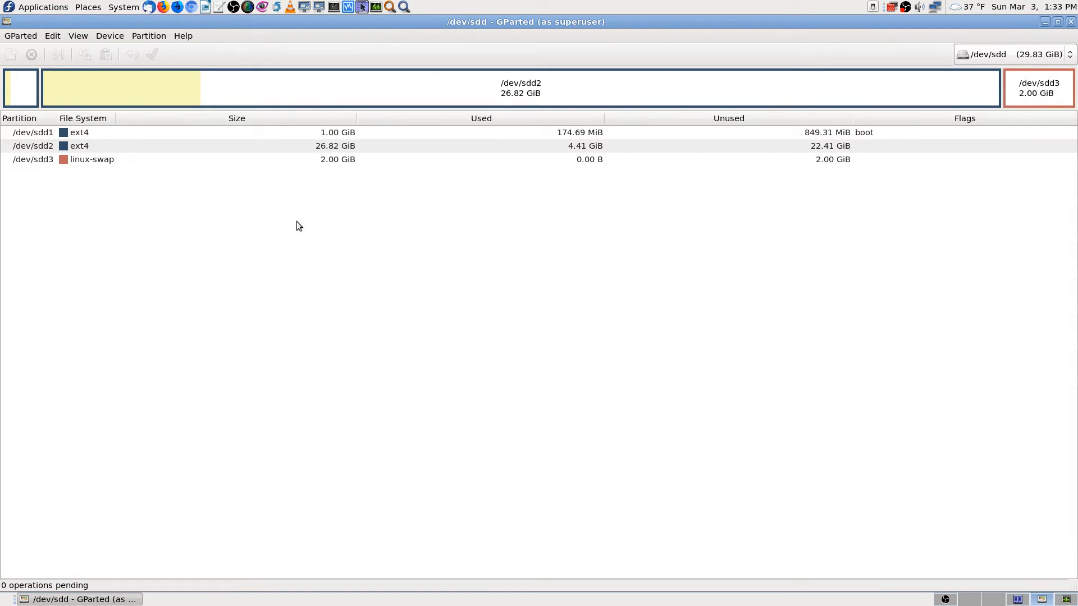
Go through the unmounted partitions of /dev/sdd and bring up the available operations for the linux-swap partition /dev/sdd3
click(157, 133)
click(151, 145)
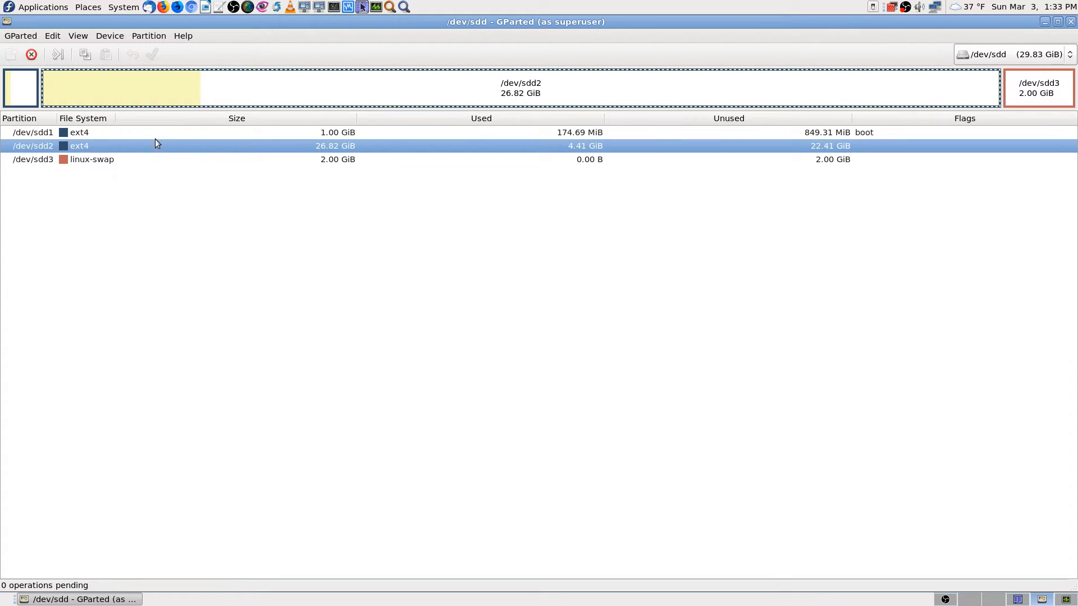
click(139, 159)
right_click(139, 160)
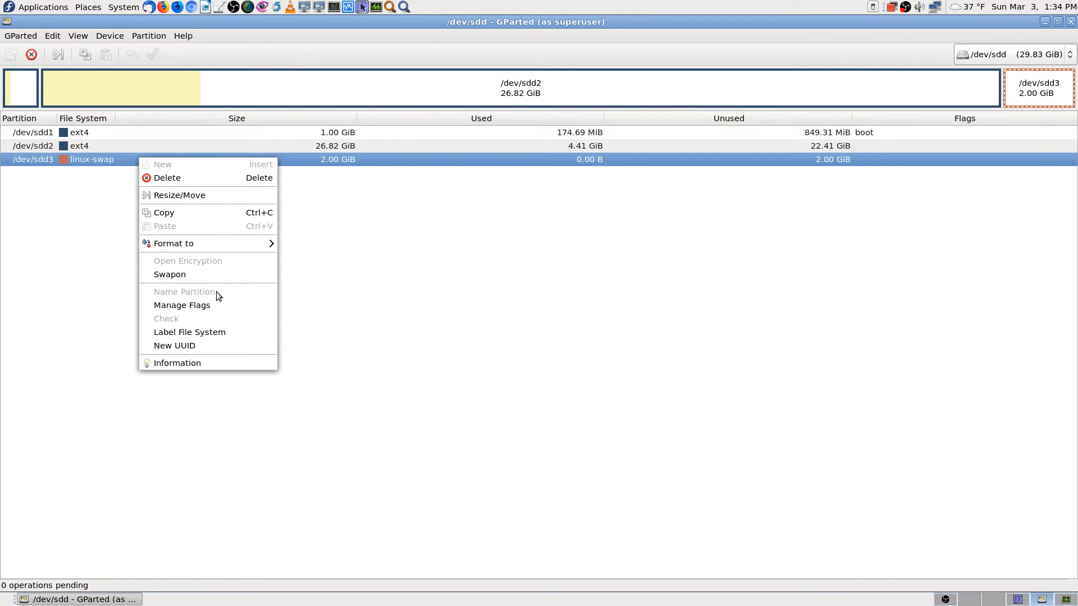
click(314, 284)
click(148, 133)
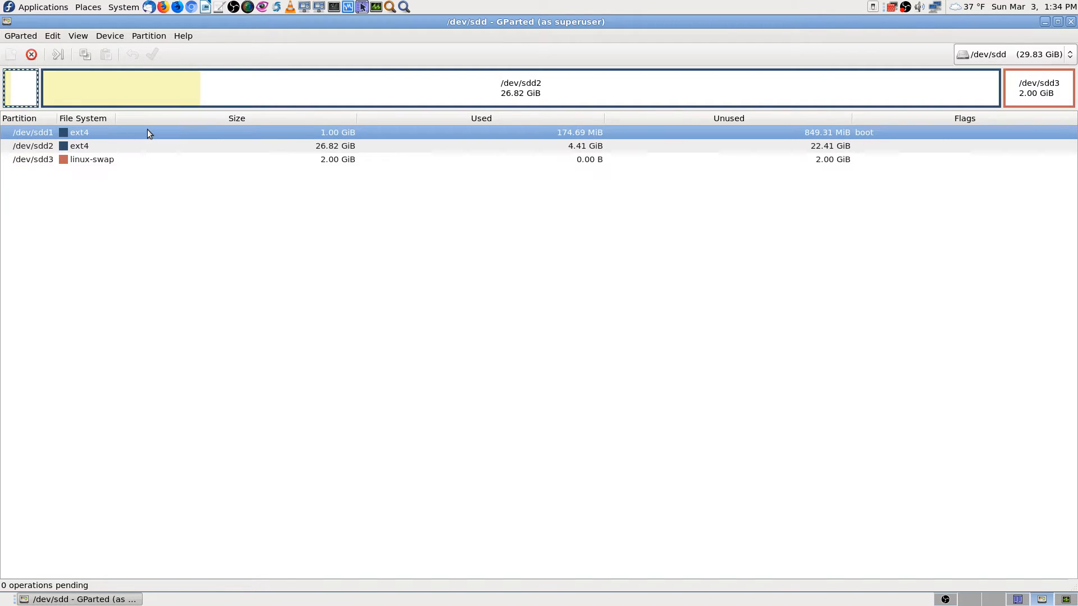
right_click(148, 133)
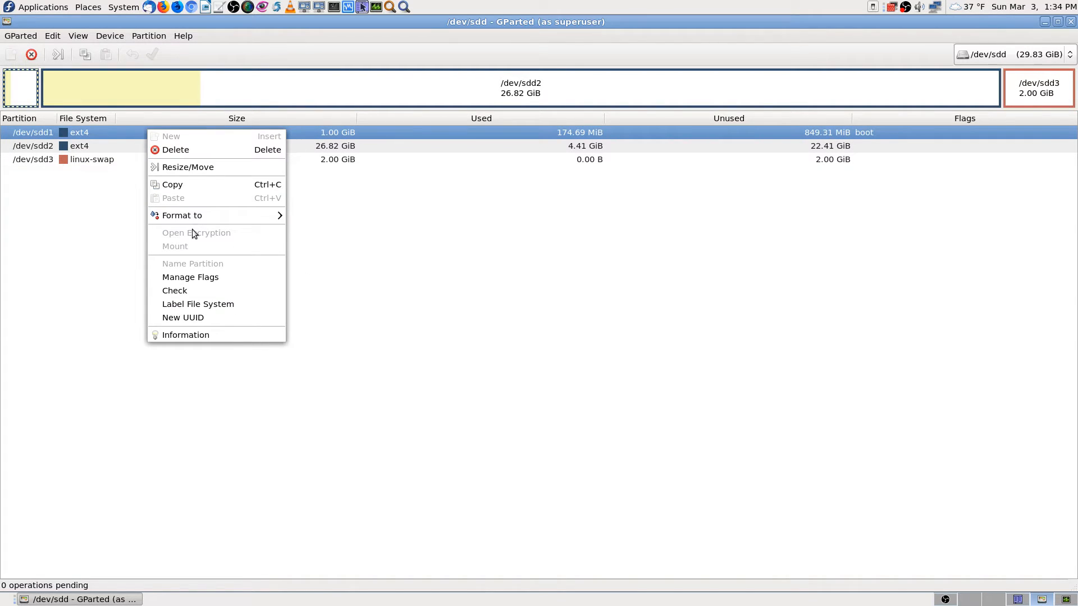
click(437, 324)
click(159, 147)
right_click(158, 146)
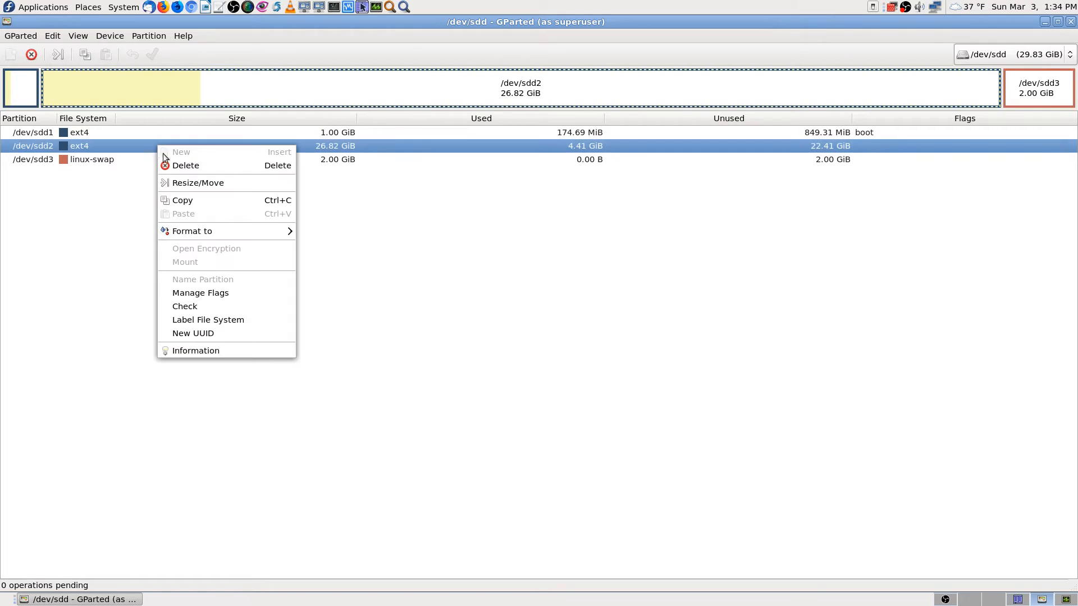
click(370, 312)
click(112, 130)
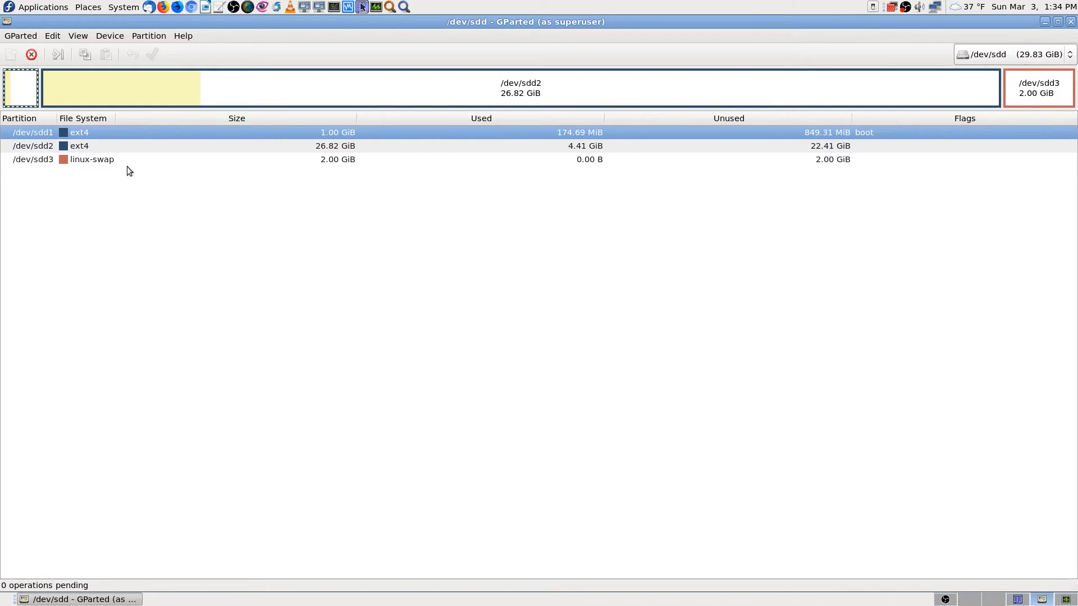
click(107, 160)
click(150, 134)
click(96, 161)
click(113, 131)
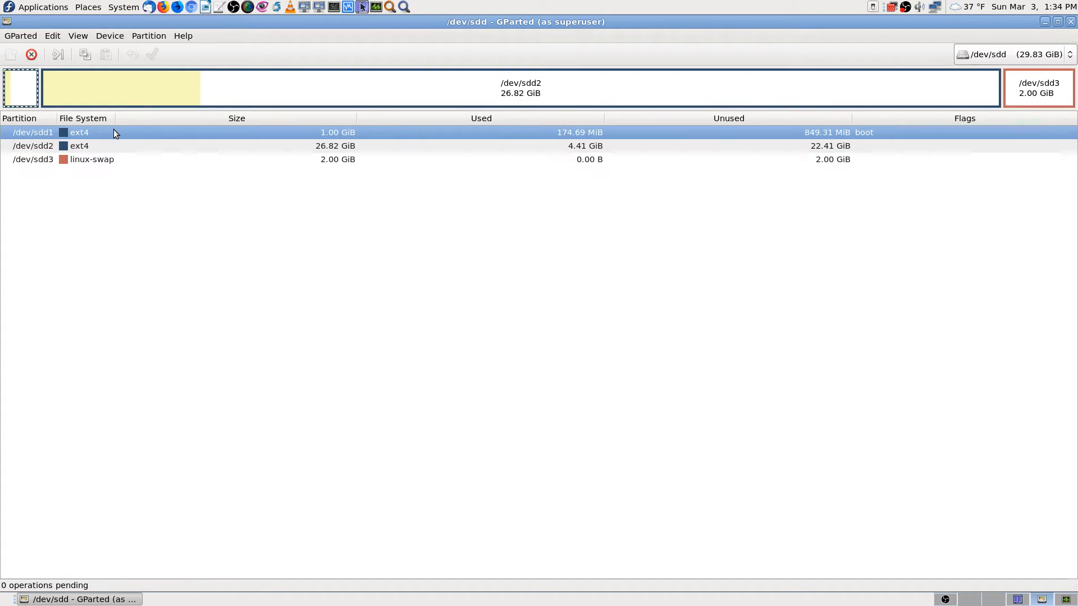
Queue the deletion of all three partitions on /dev/sdd: the linux-swap /dev/sdd3, then /dev/sdd2 and /dev/sdd1
click(97, 161)
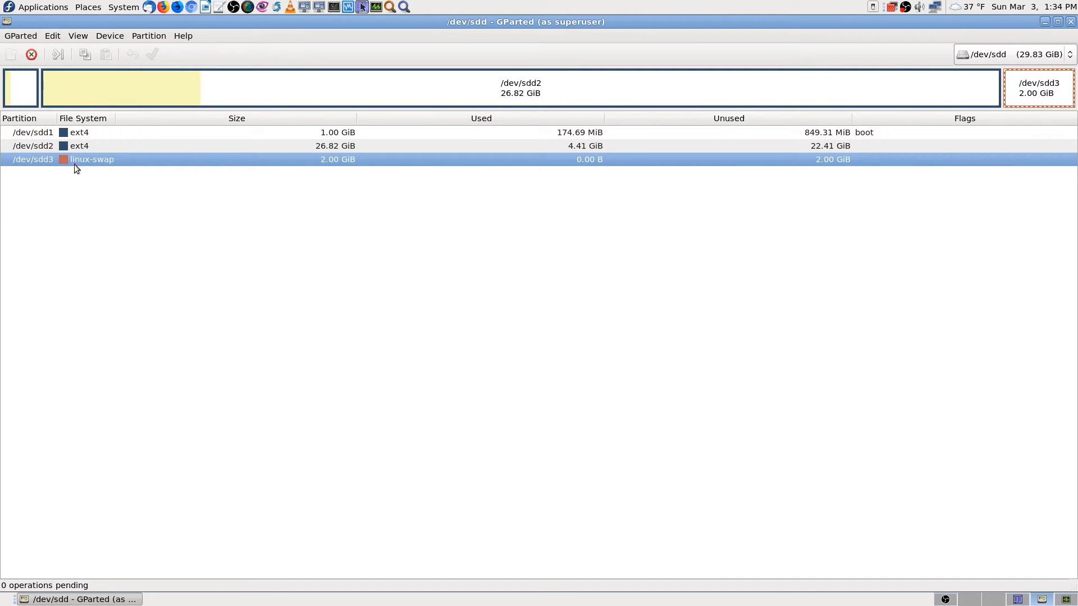
click(30, 54)
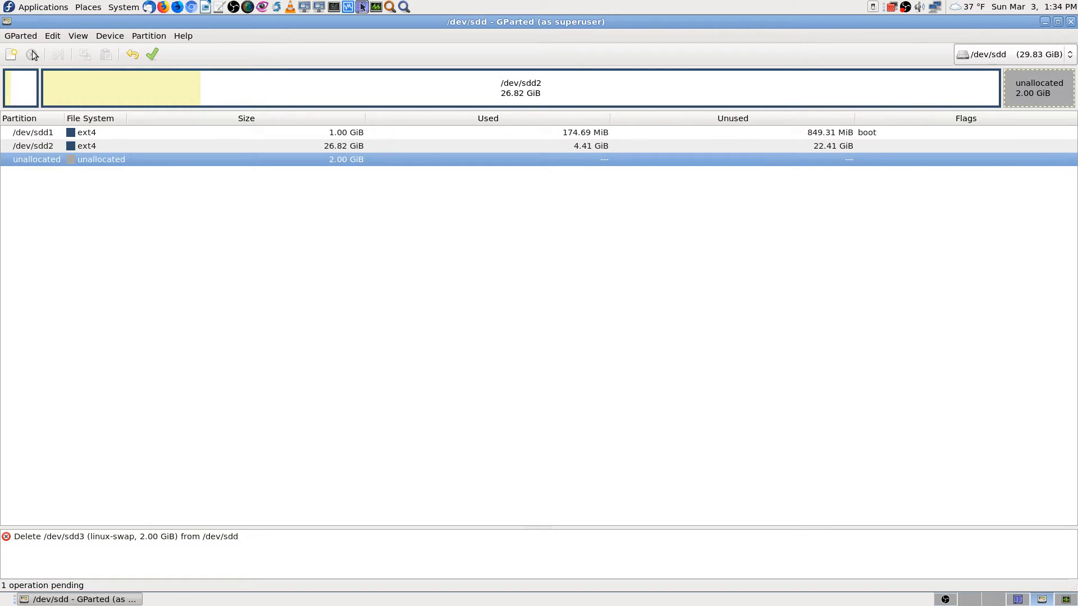
click(106, 146)
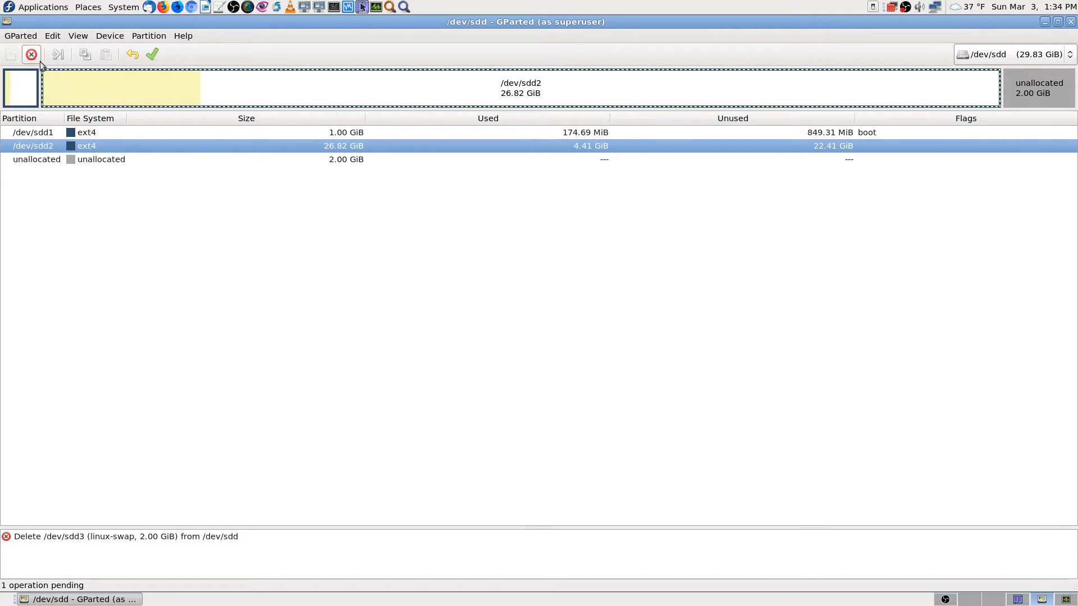
click(32, 54)
click(128, 135)
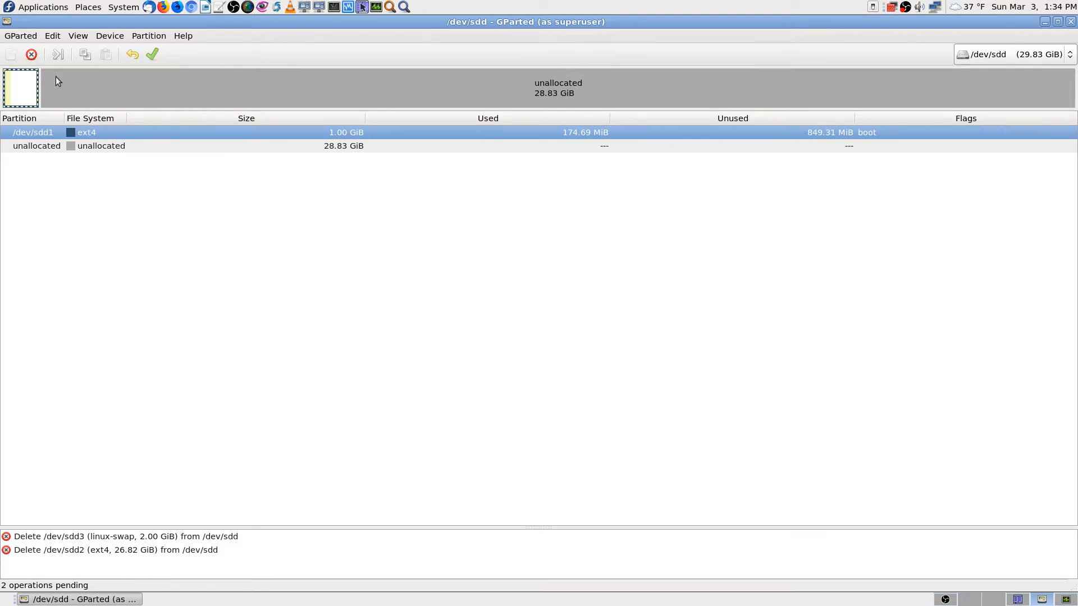
click(31, 55)
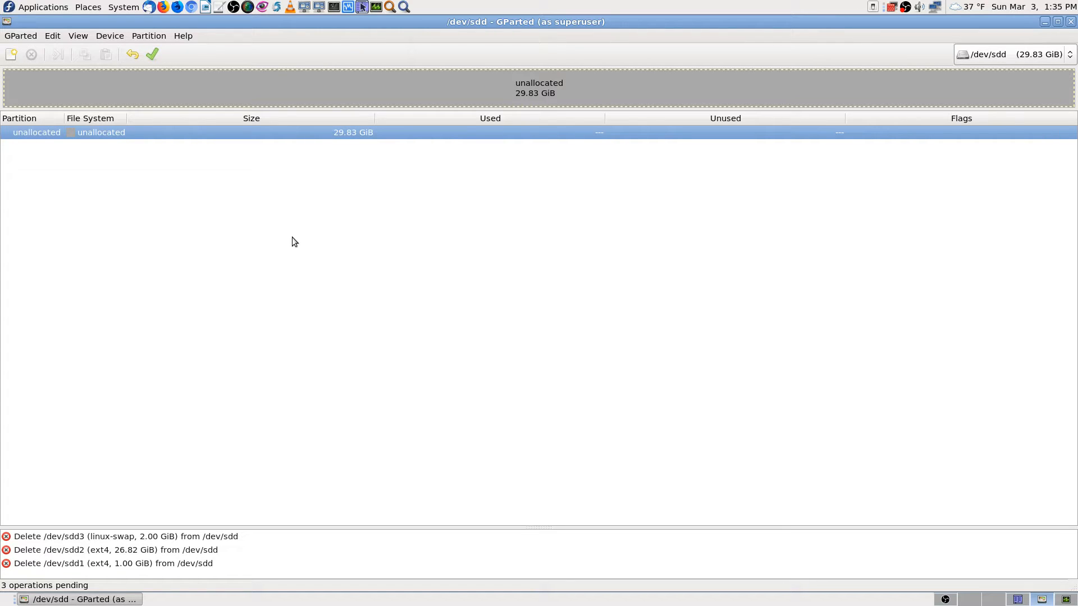
Add a new primary fat32 partition of 30542 MiB in the unallocated space, leaving its label empty
right_click(167, 133)
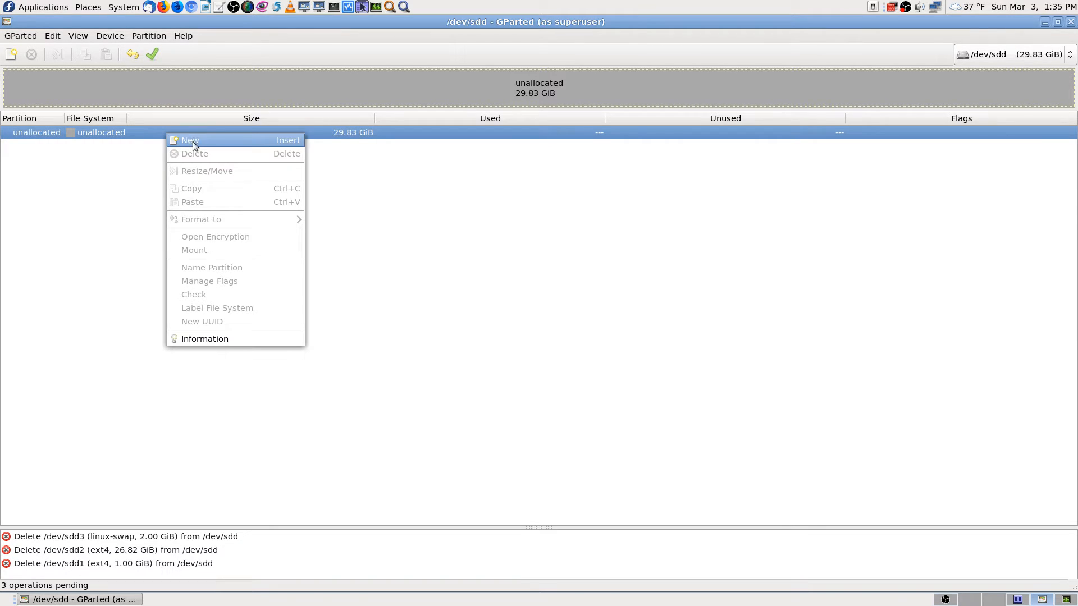
click(193, 142)
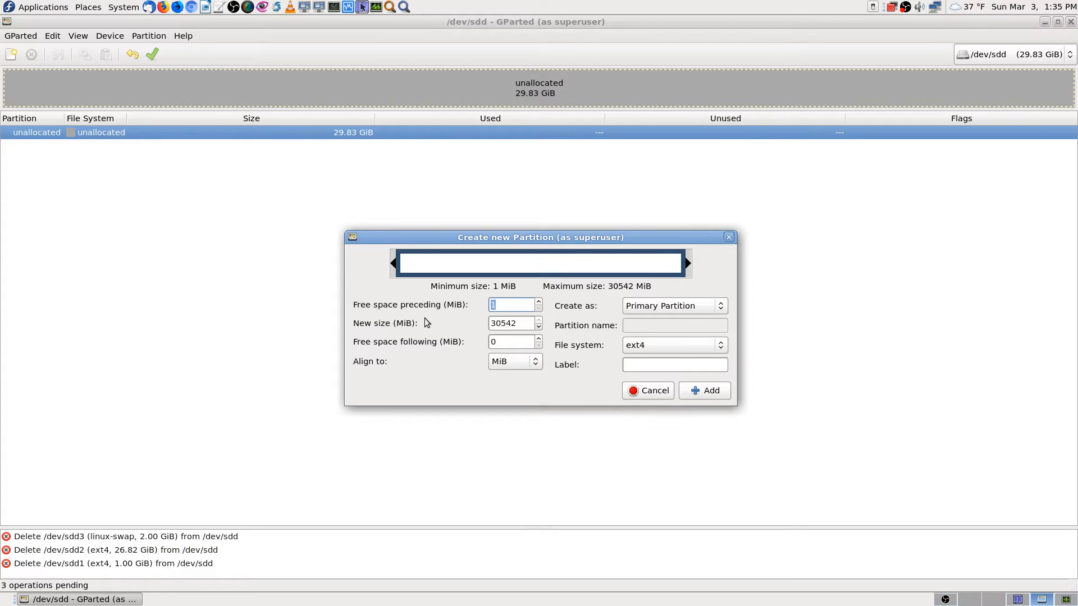
click(686, 349)
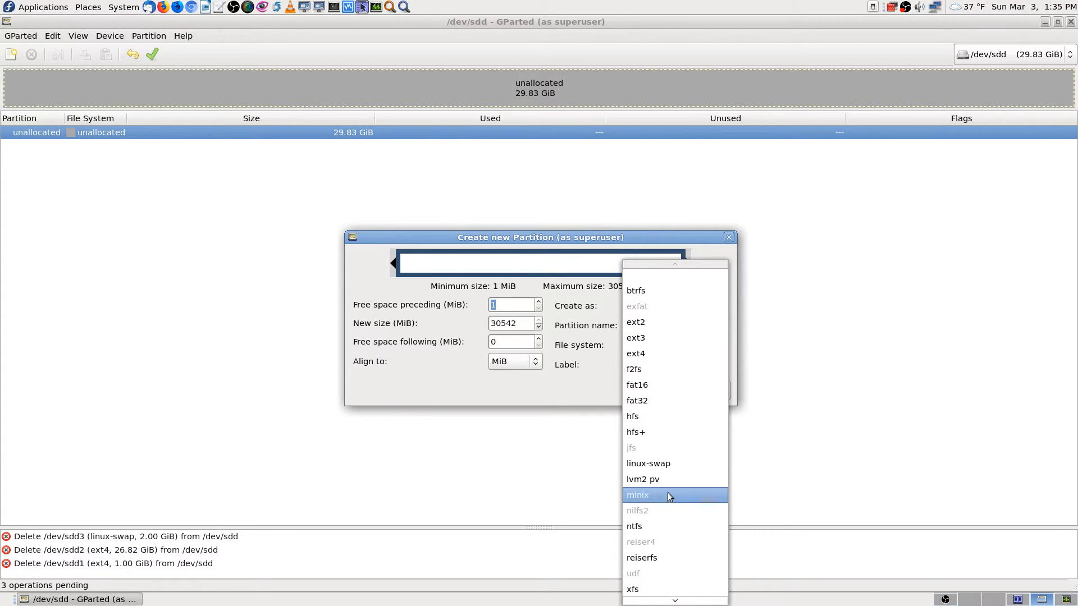
mouse_move(667, 601)
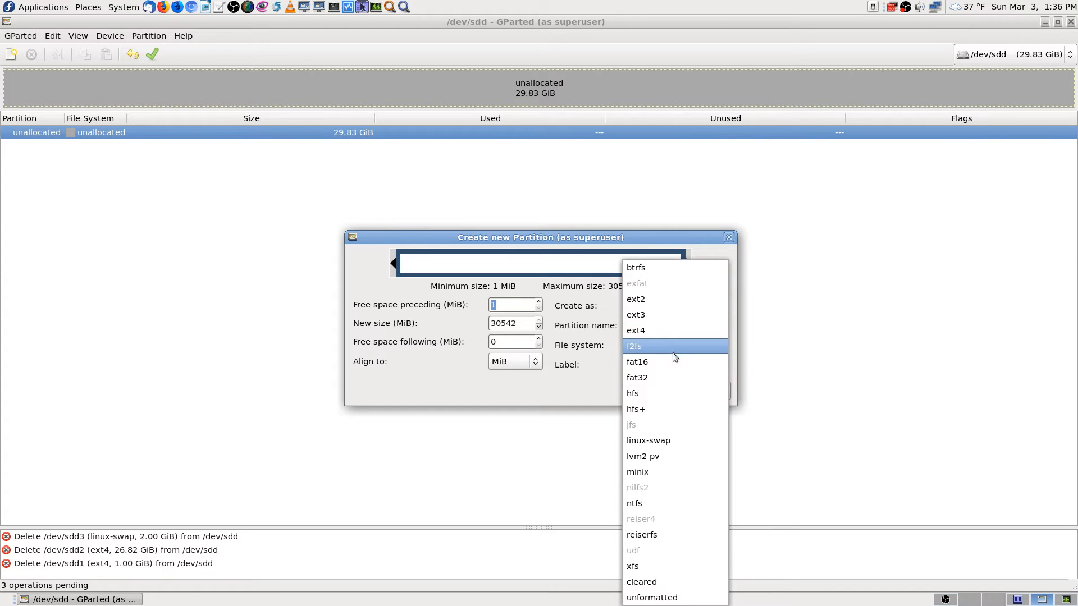
click(673, 370)
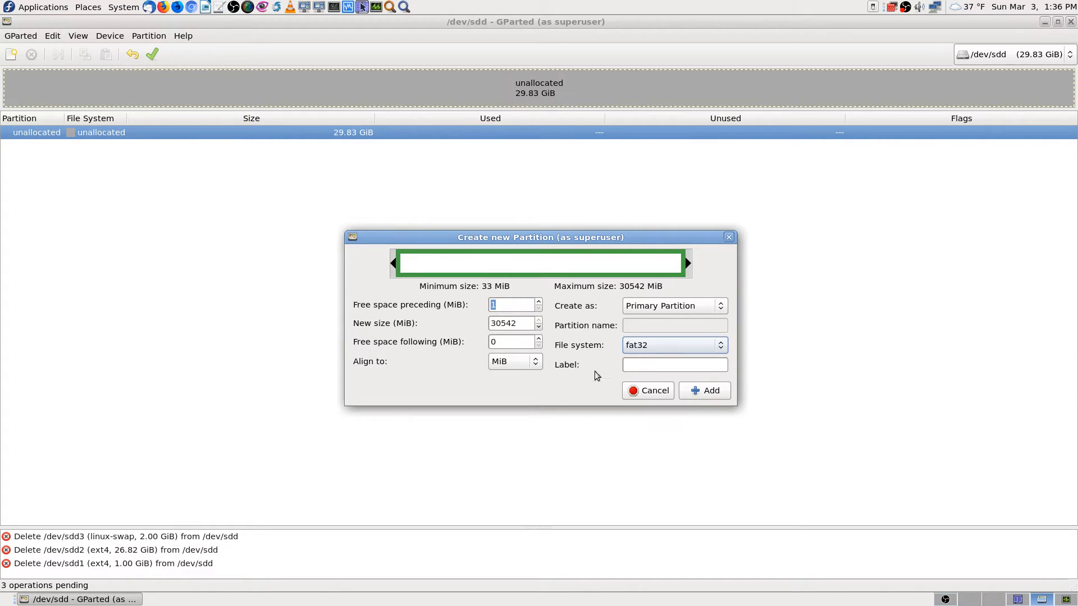
click(642, 364)
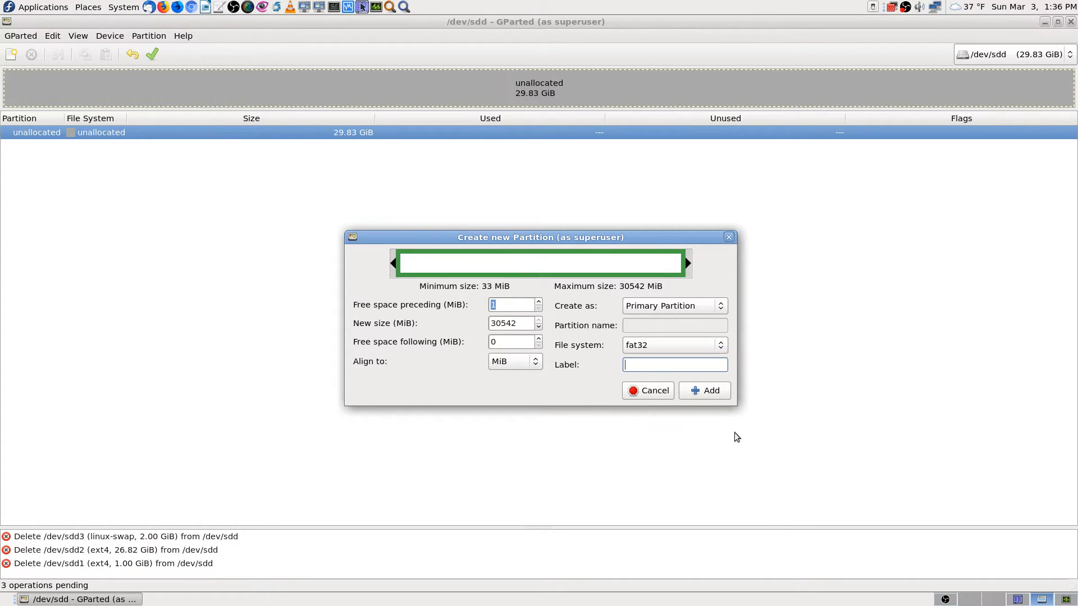
click(709, 391)
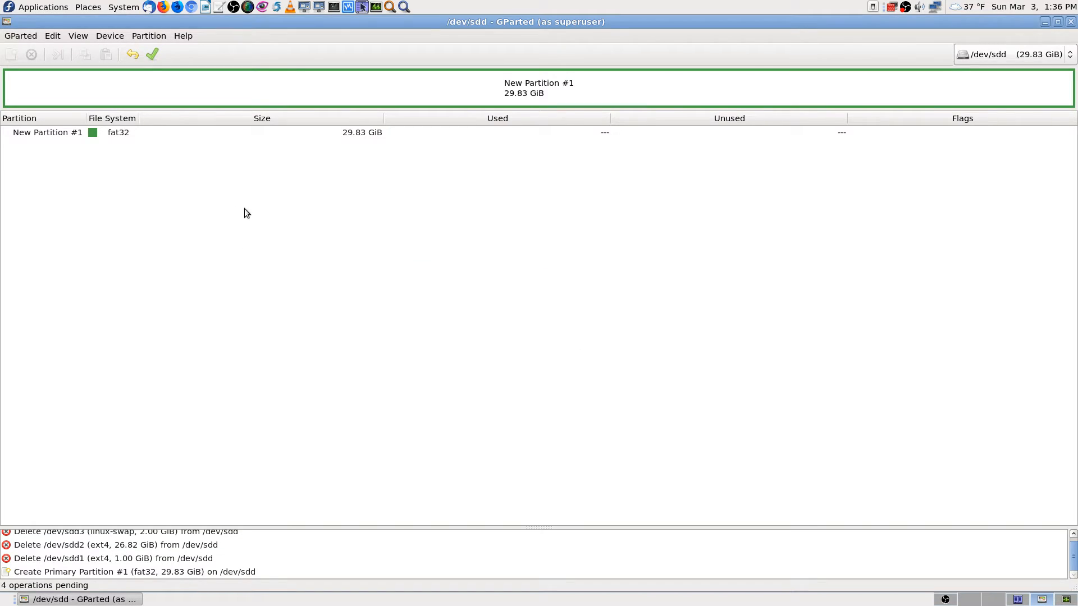
Apply the pending deletions and the fat32 partition creation to /dev/sdd
click(151, 55)
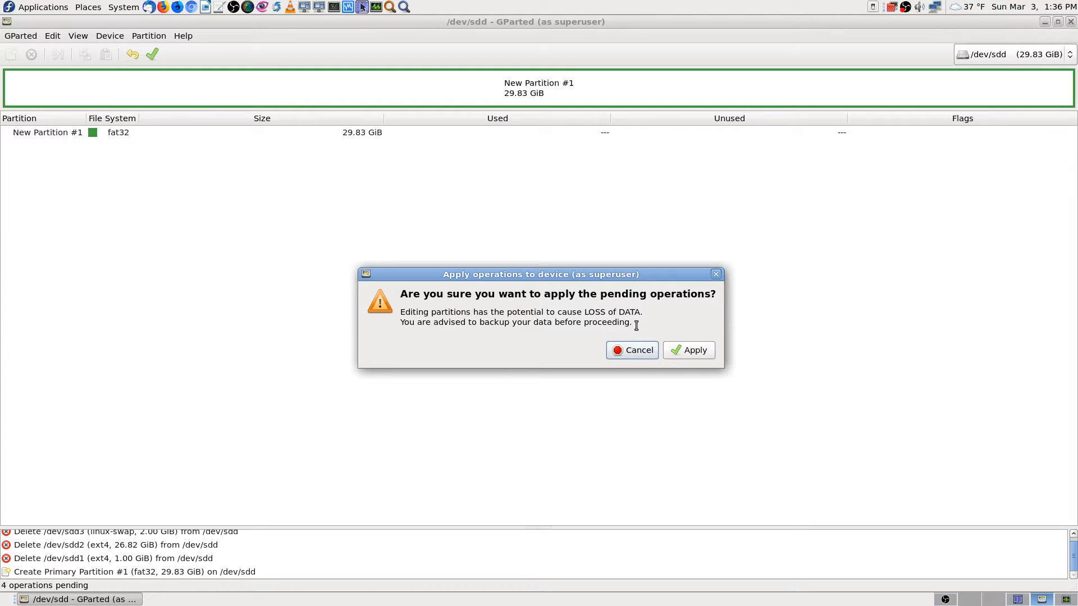
click(698, 351)
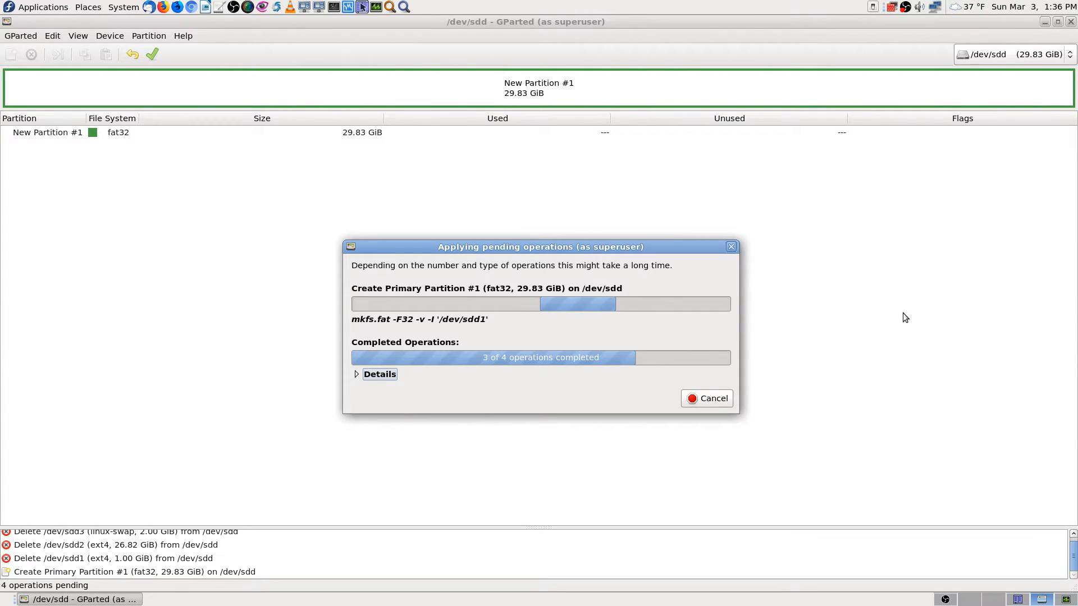
Examine the operation details for the deleted partitions, including the calibration of /dev/sdd3
drag(521, 248, 492, 158)
click(329, 284)
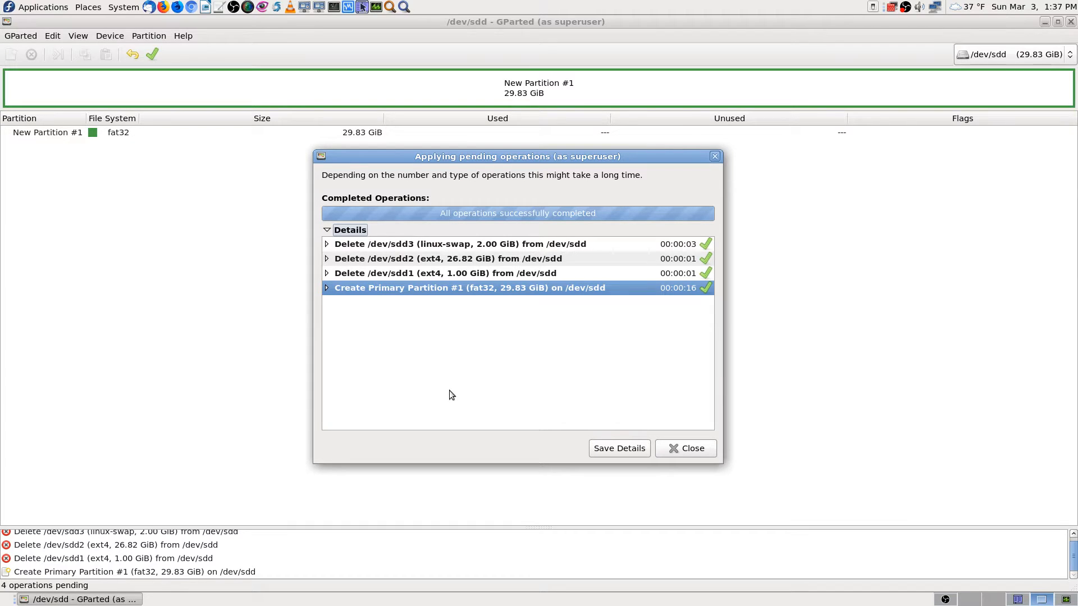
click(326, 245)
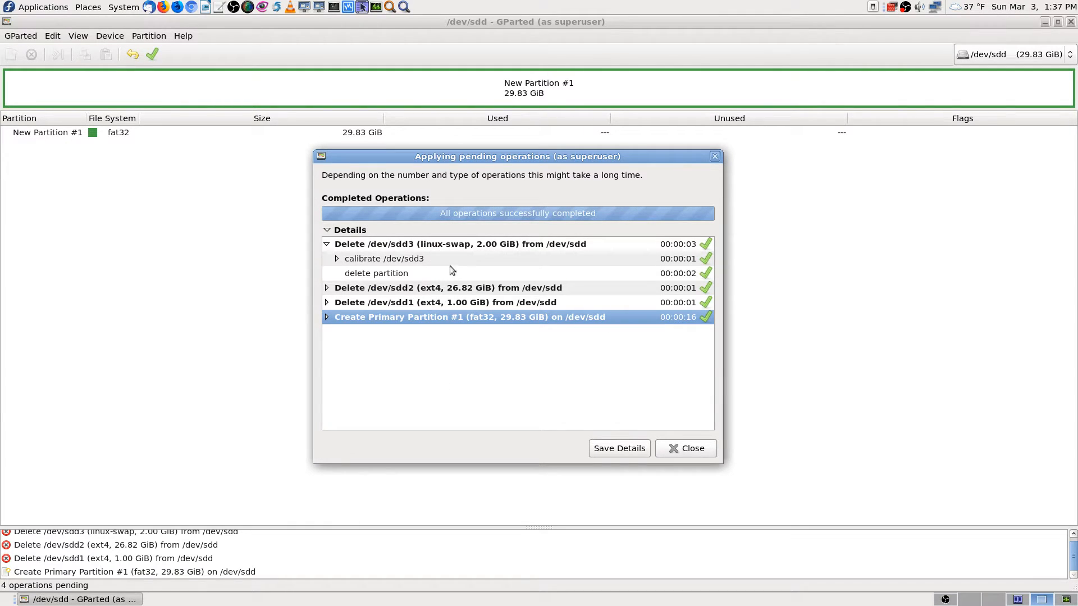
click(337, 259)
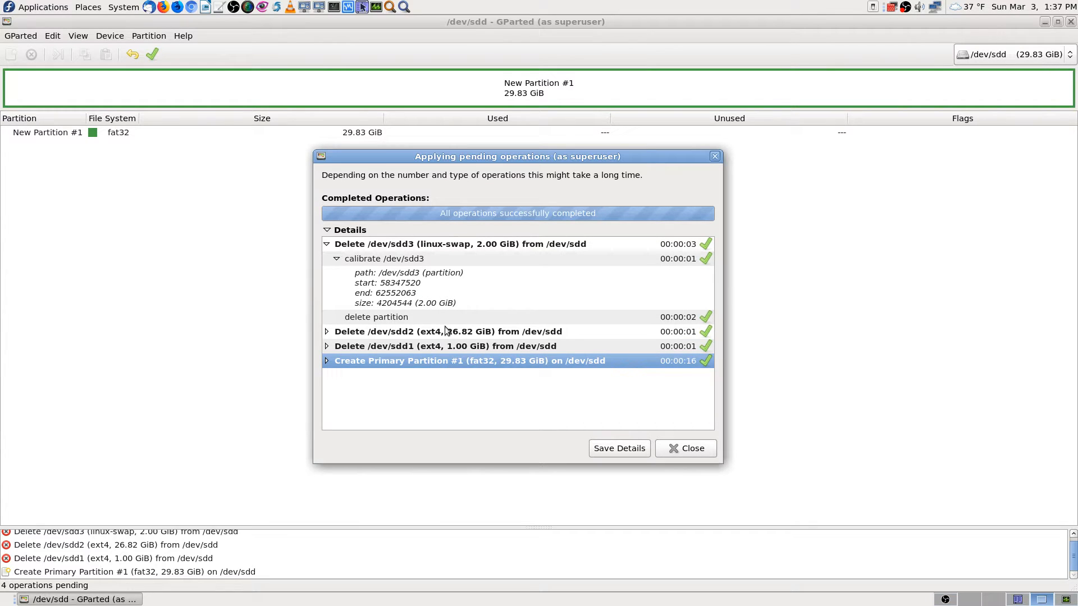
click(327, 332)
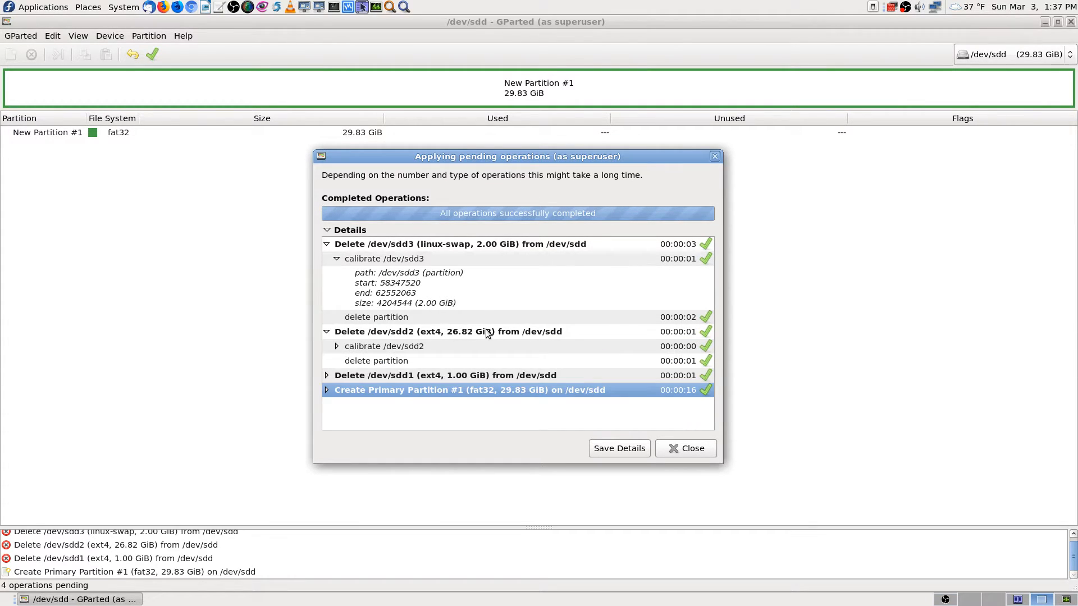
click(327, 376)
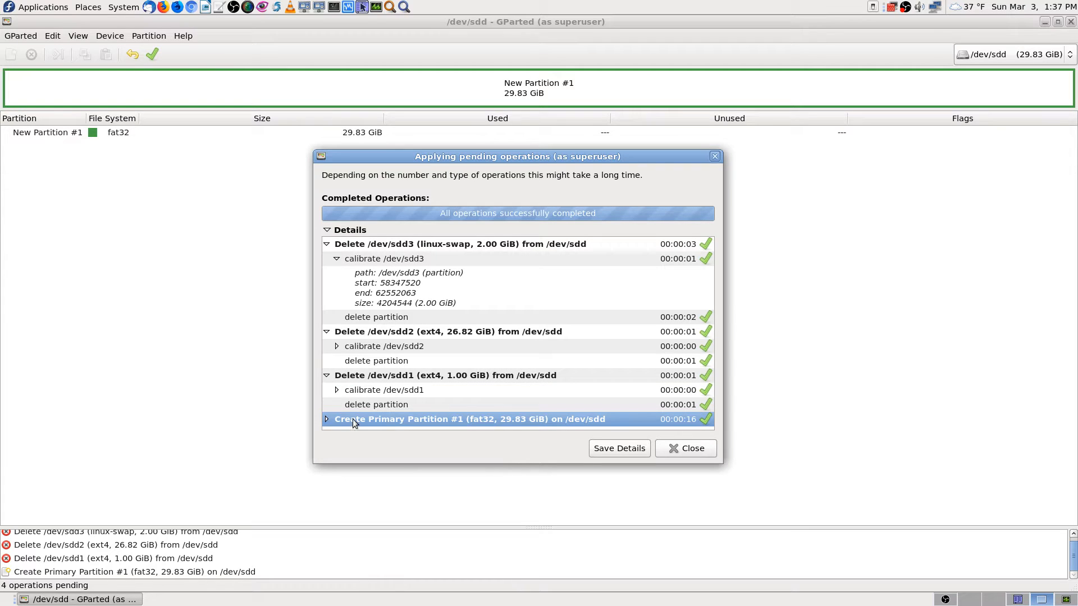
Examine each sub-operation of the fat32 partition creation, down to the mkfs.fat output, and close the operations report
click(327, 419)
scroll(606, 331, down, 2)
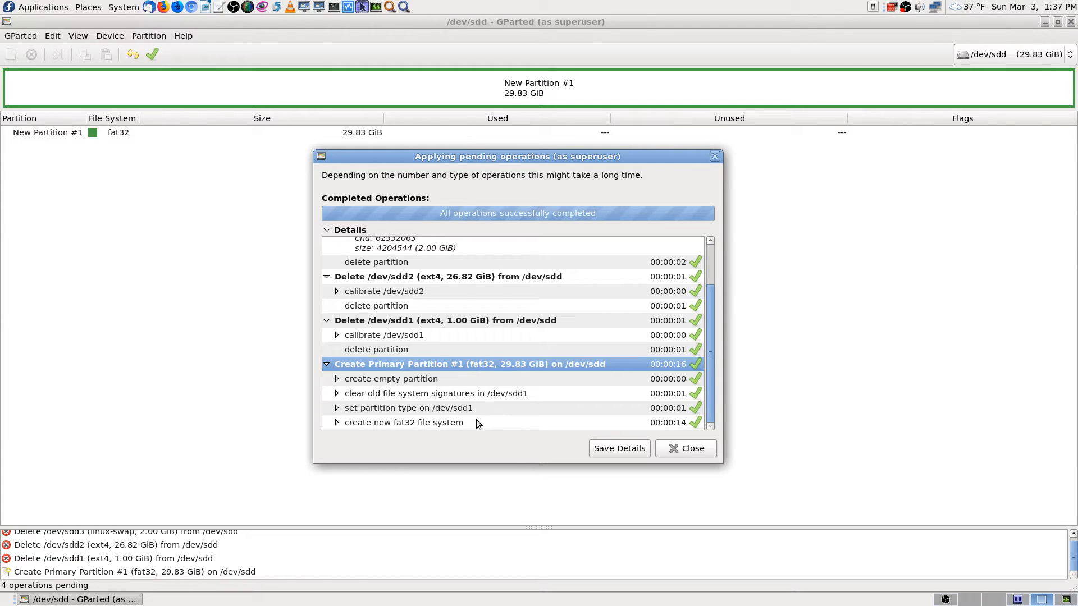
click(337, 379)
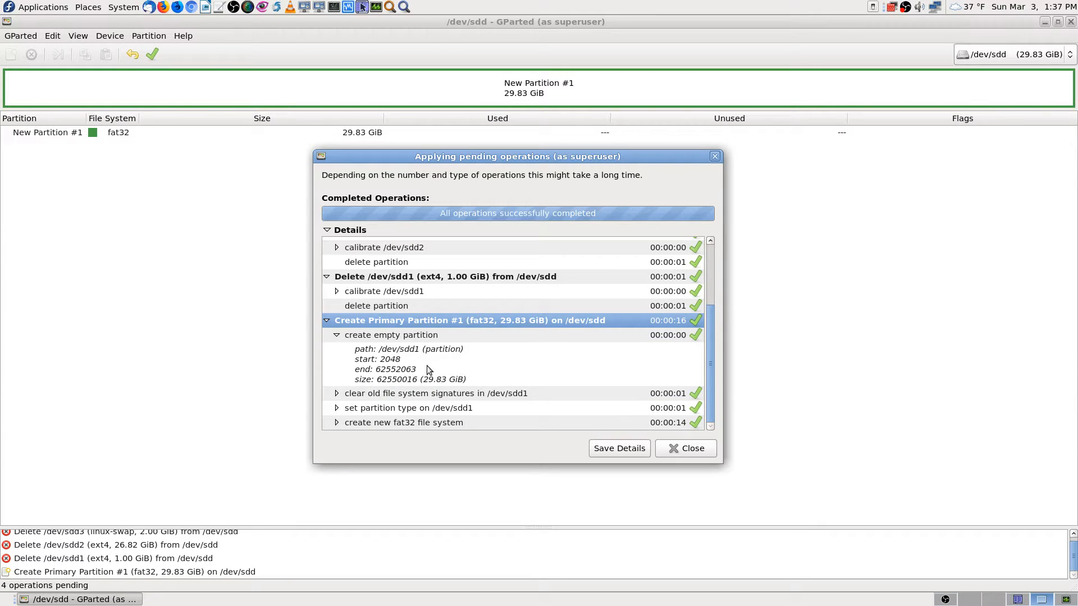
click(337, 393)
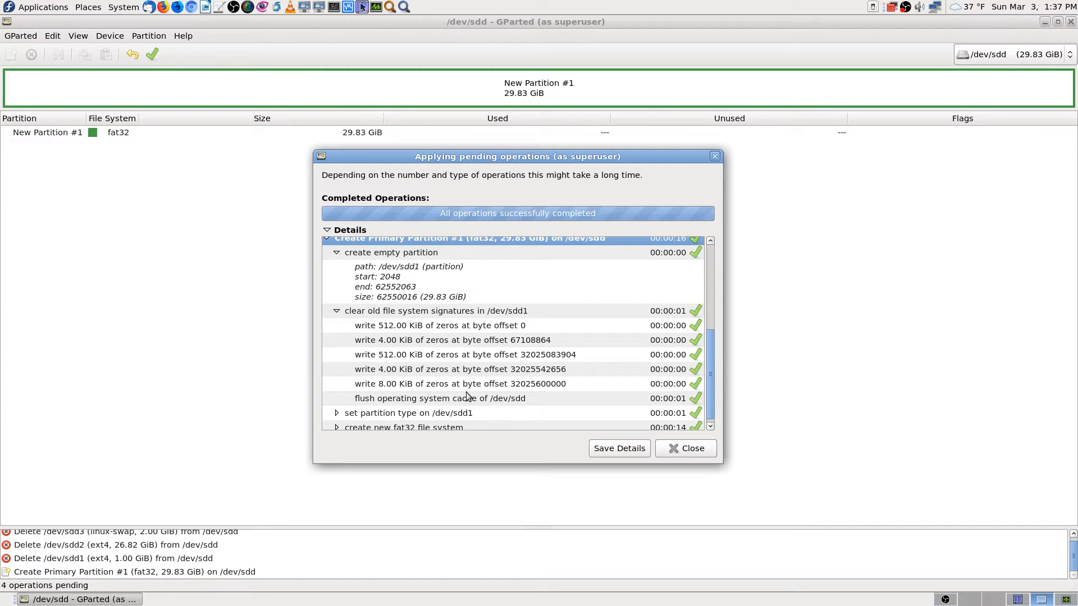
click(336, 413)
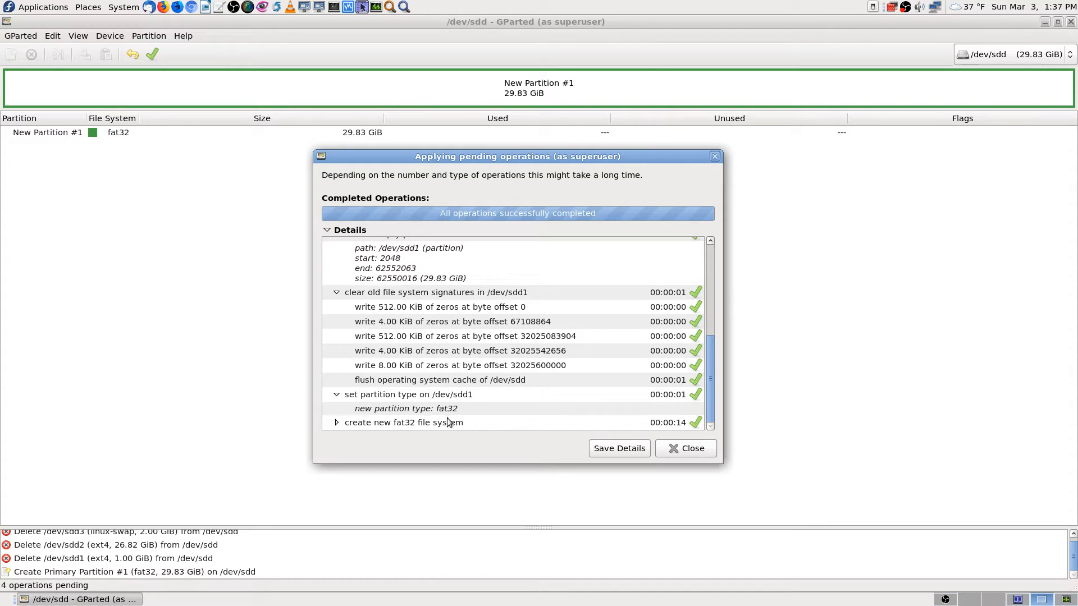
click(336, 422)
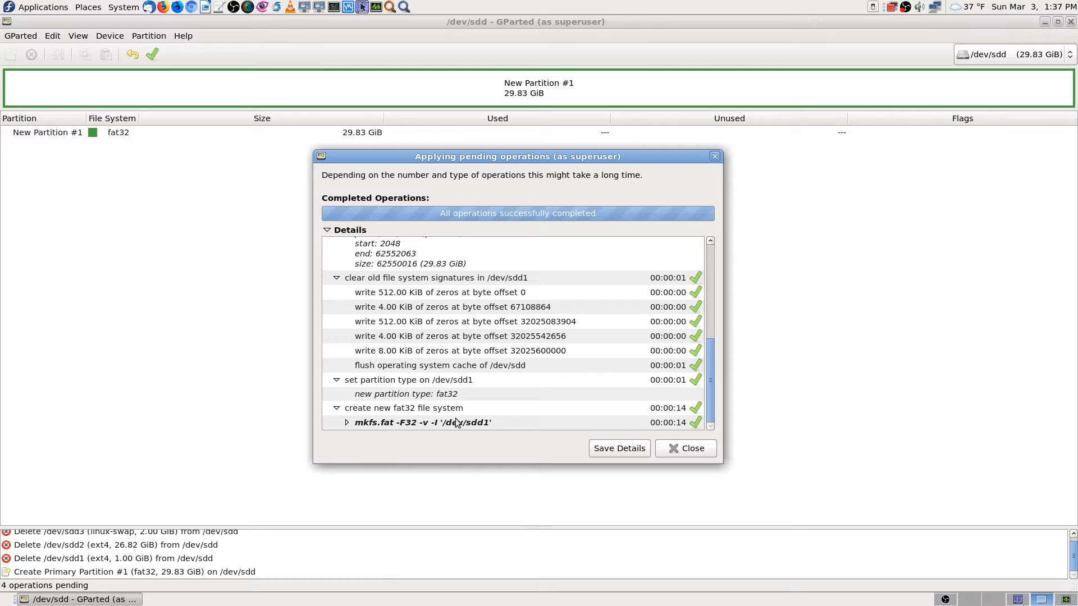
click(347, 422)
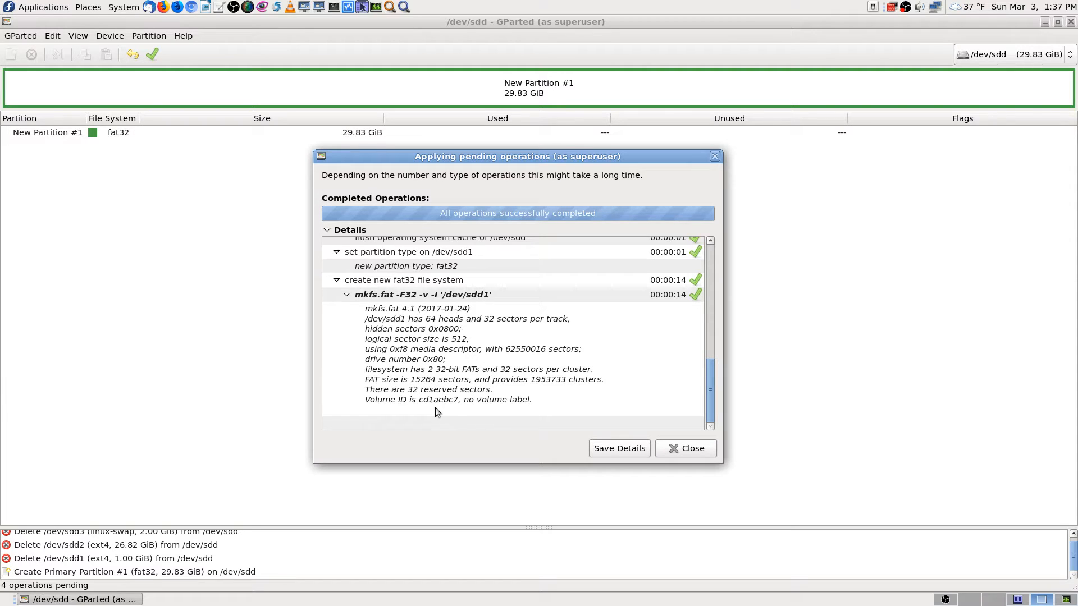
click(689, 456)
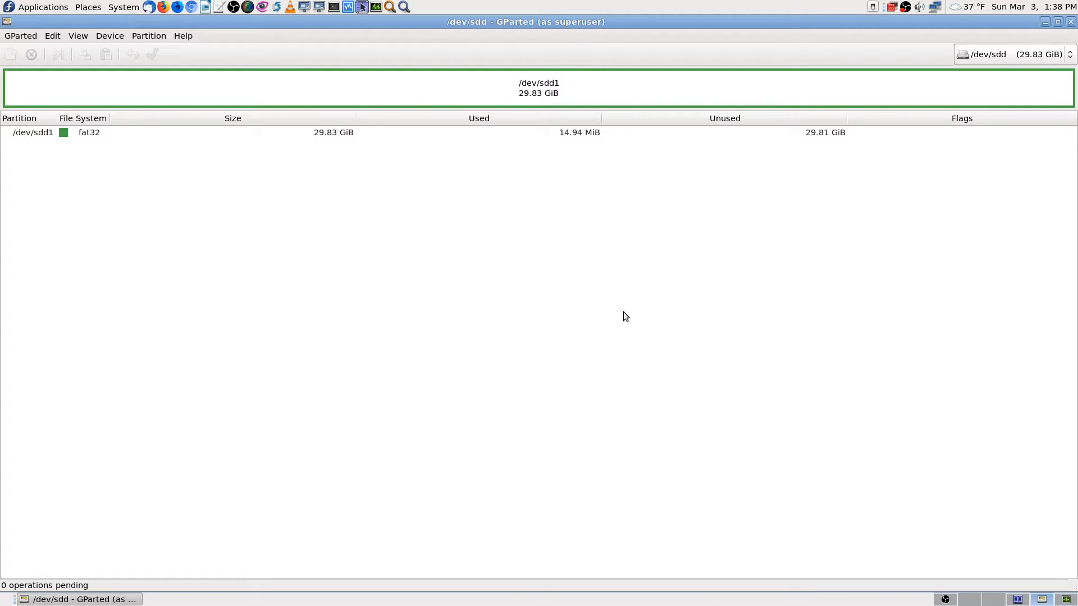
Review the file system and partition information of the fat32 partition /dev/sdd1
right_click(173, 135)
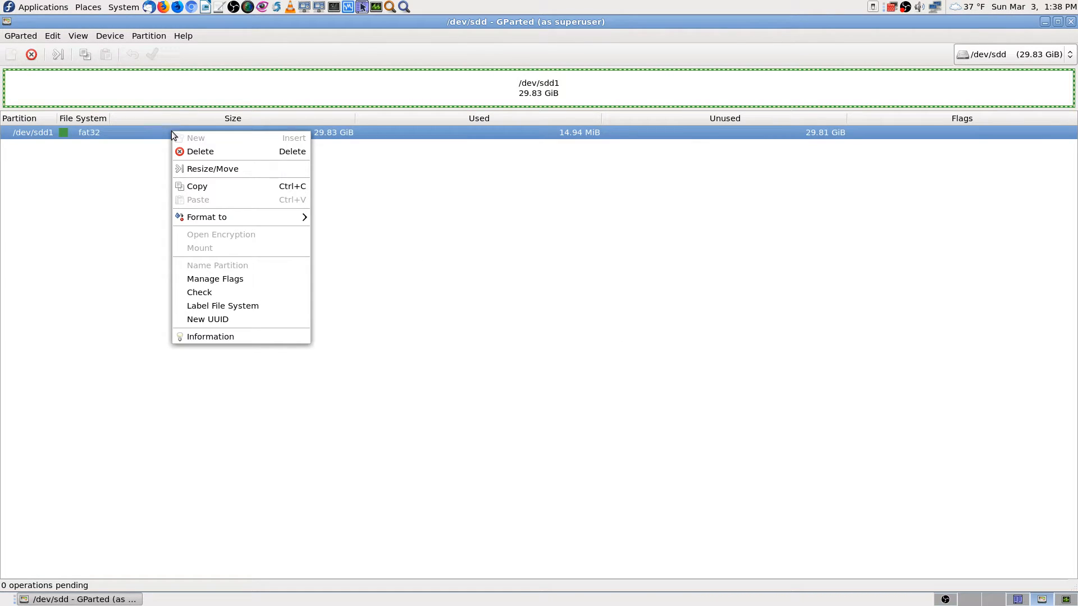
click(236, 334)
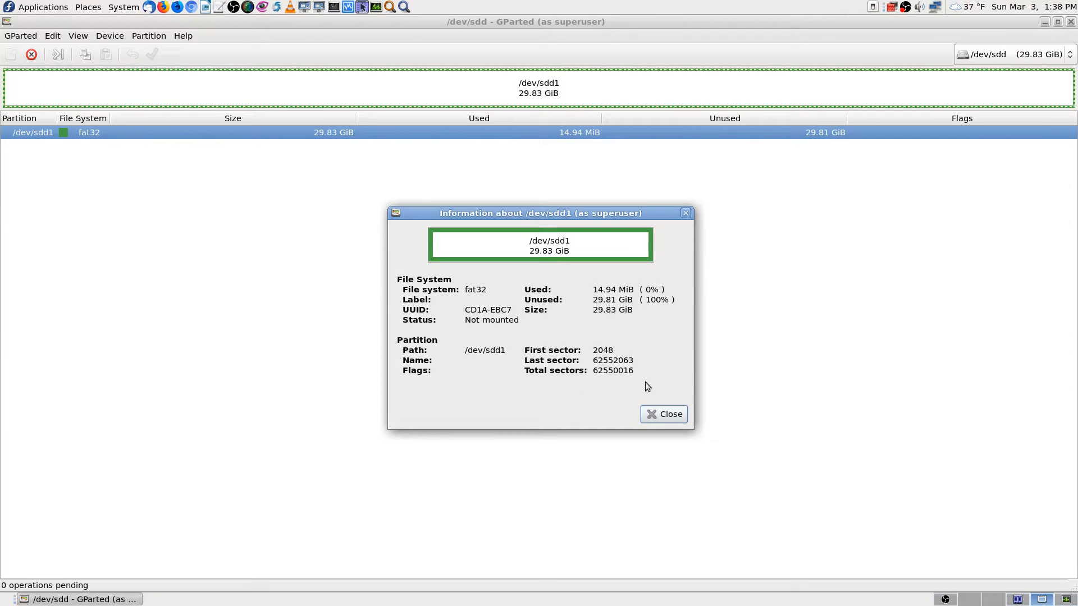
click(658, 416)
right_click(217, 135)
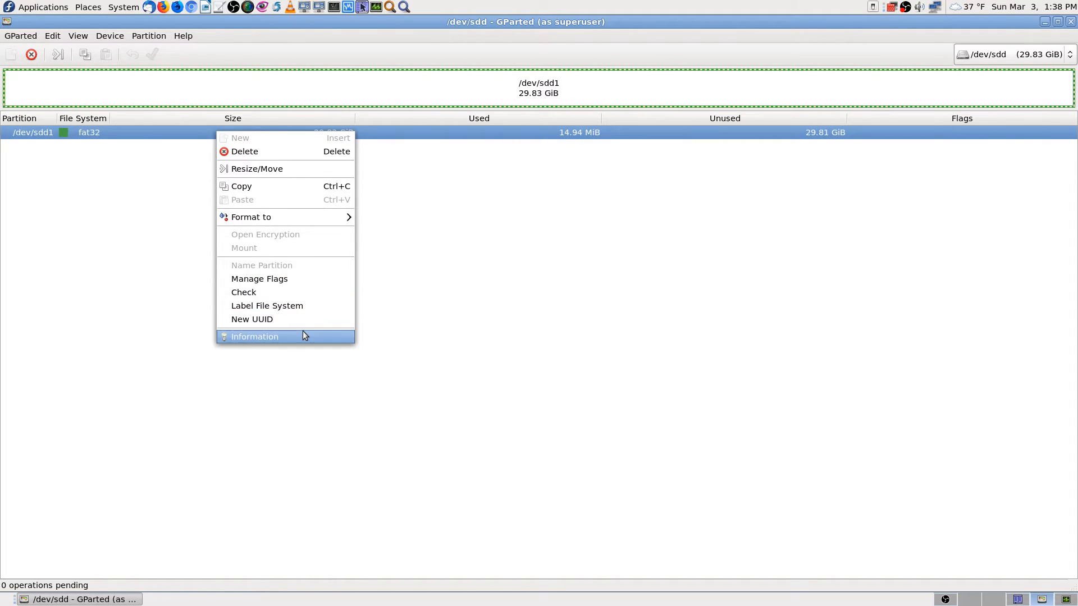
click(457, 184)
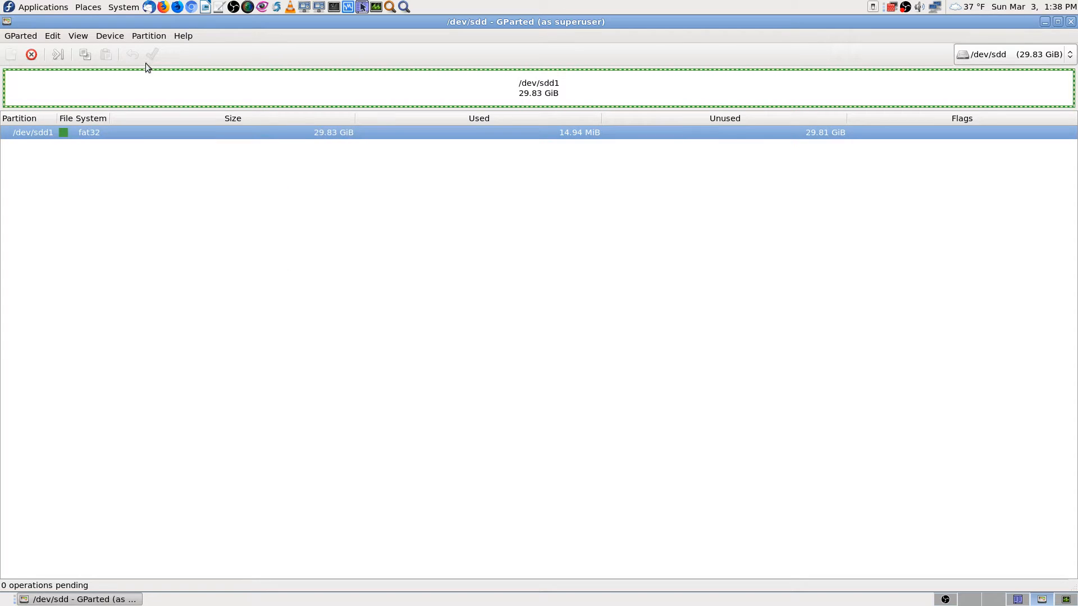
Review the partition table creation options for /dev/sdd without applying a new table
click(112, 36)
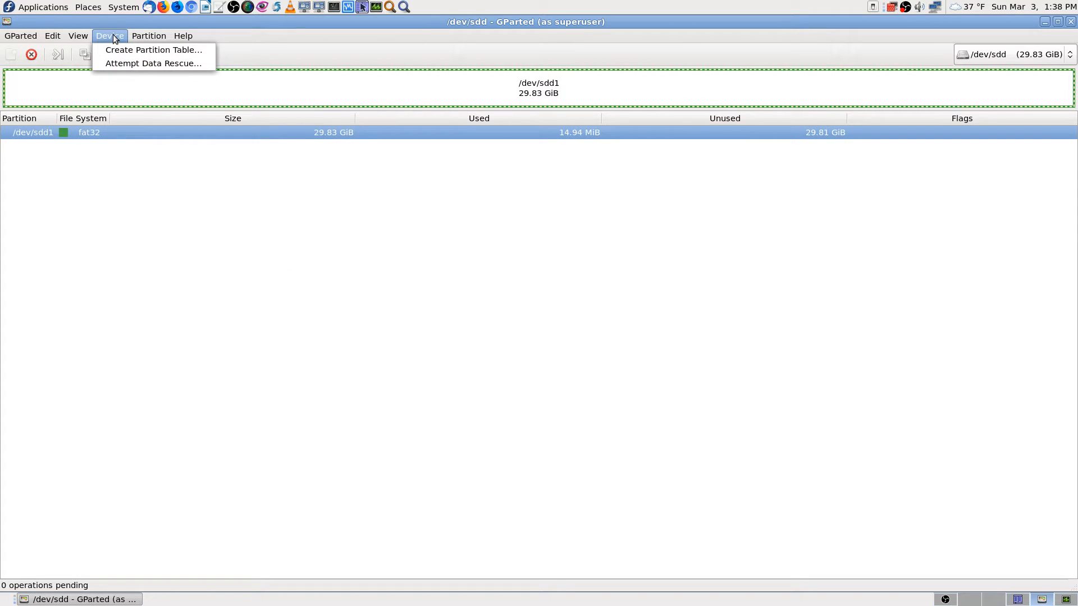
click(183, 52)
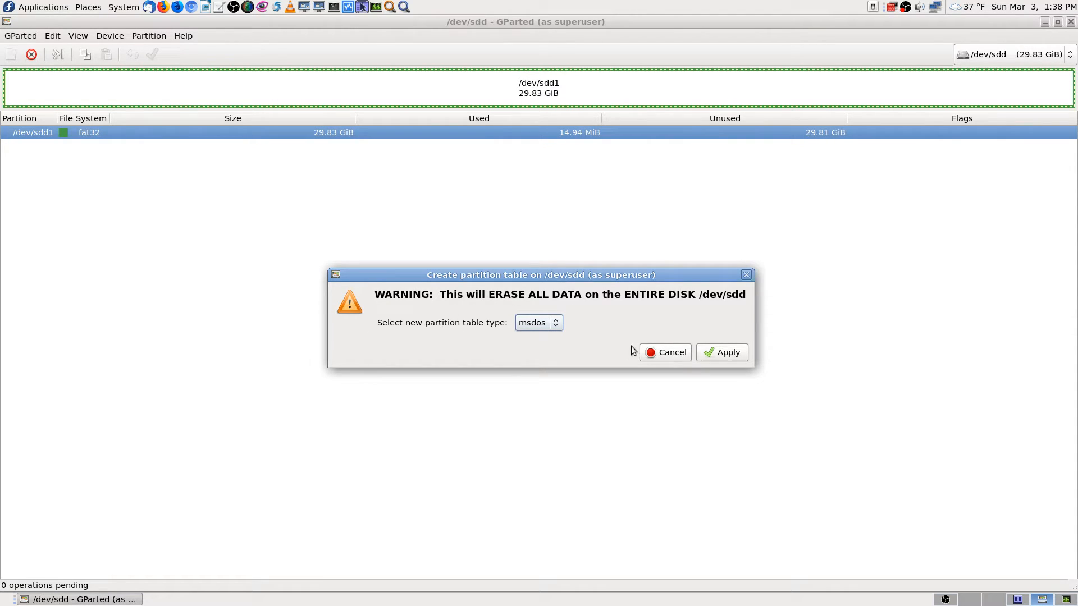
click(668, 352)
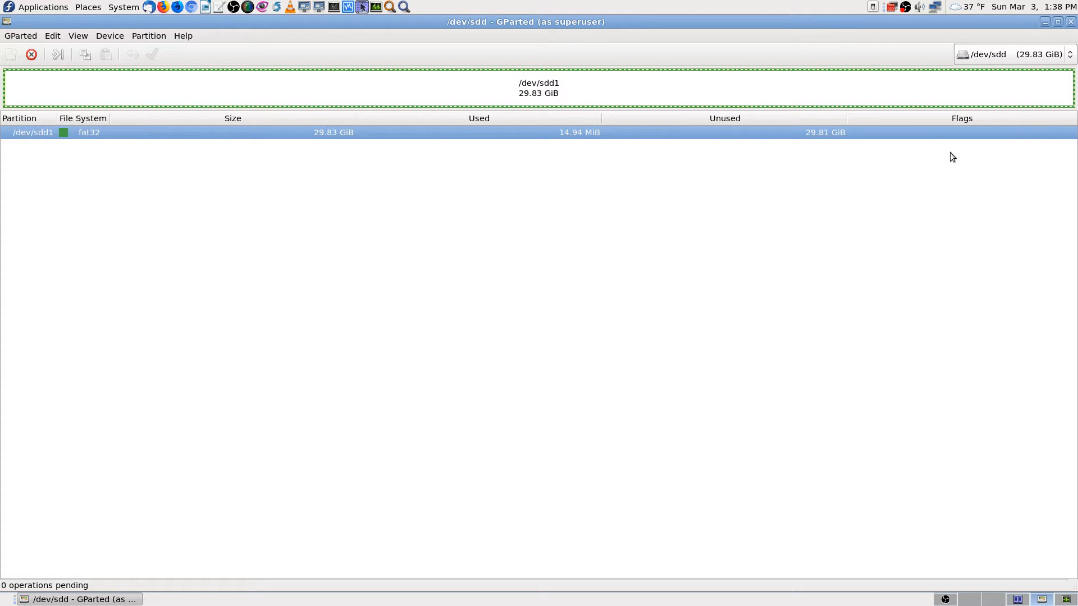
Close the partition editor and the 32 GB volume's file window, and launch Fedora Media Writer
click(1071, 22)
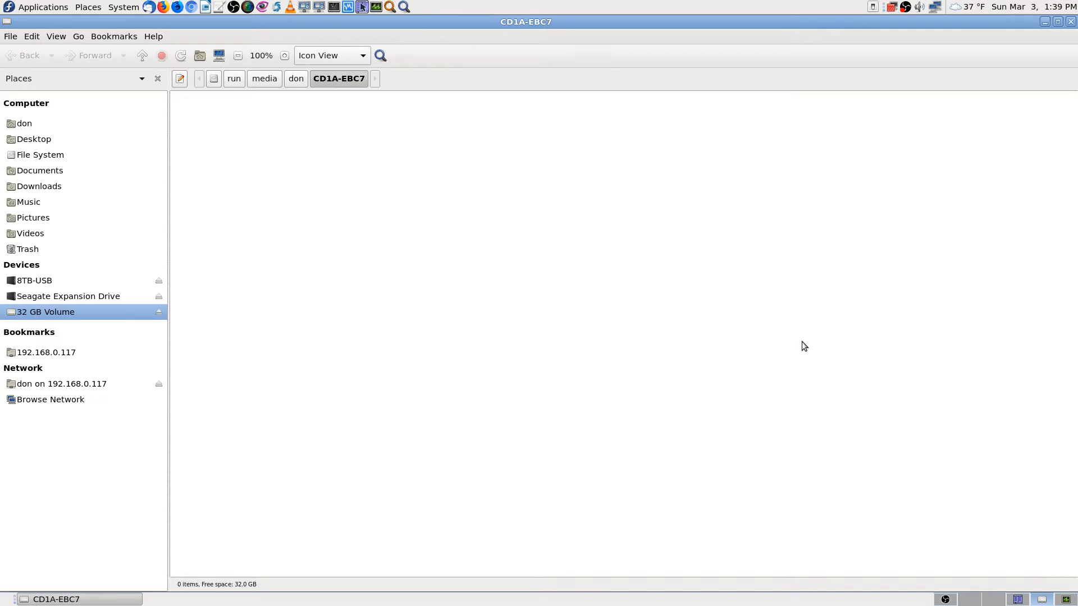
click(1071, 21)
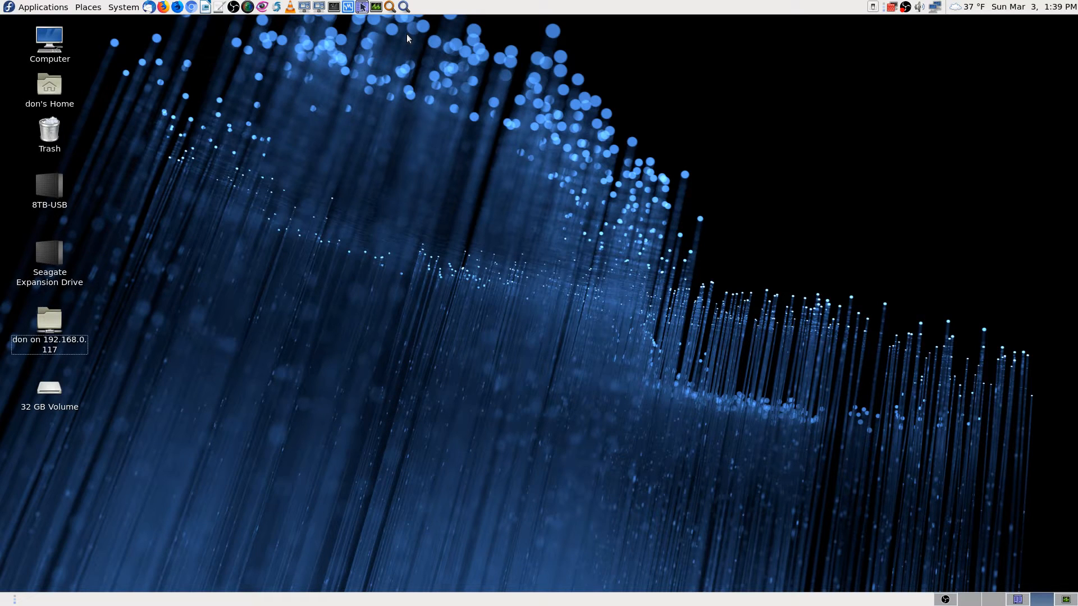
click(404, 7)
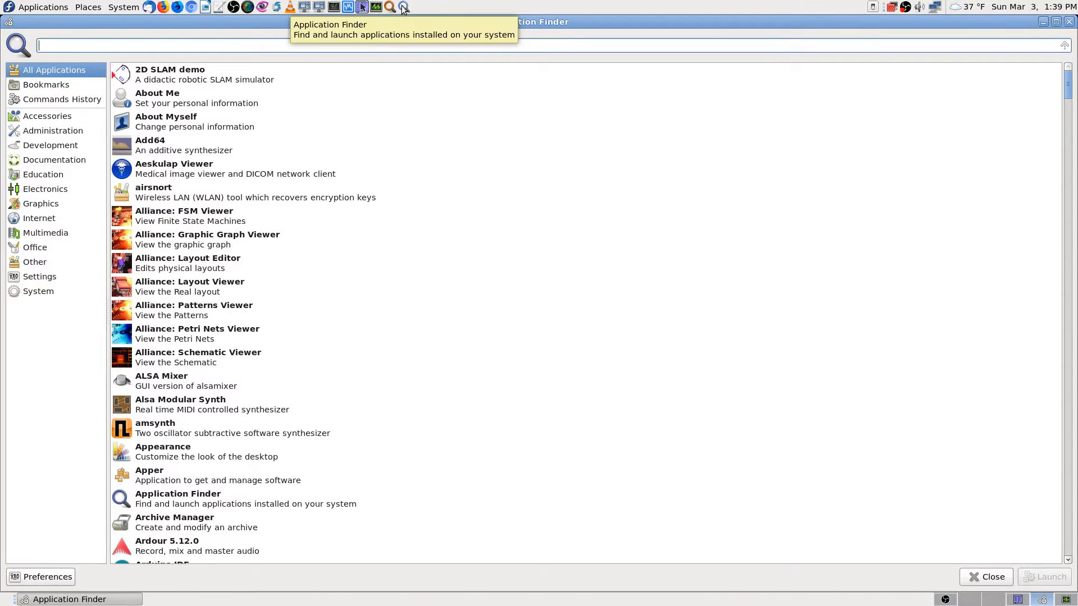
text(fed)
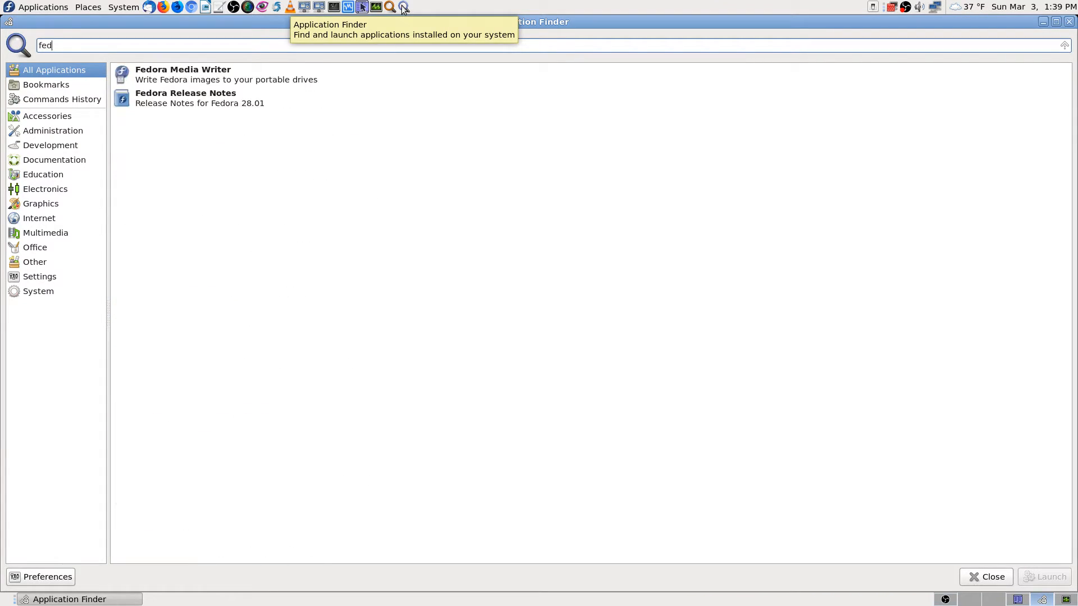
key(Return)
key(Return)
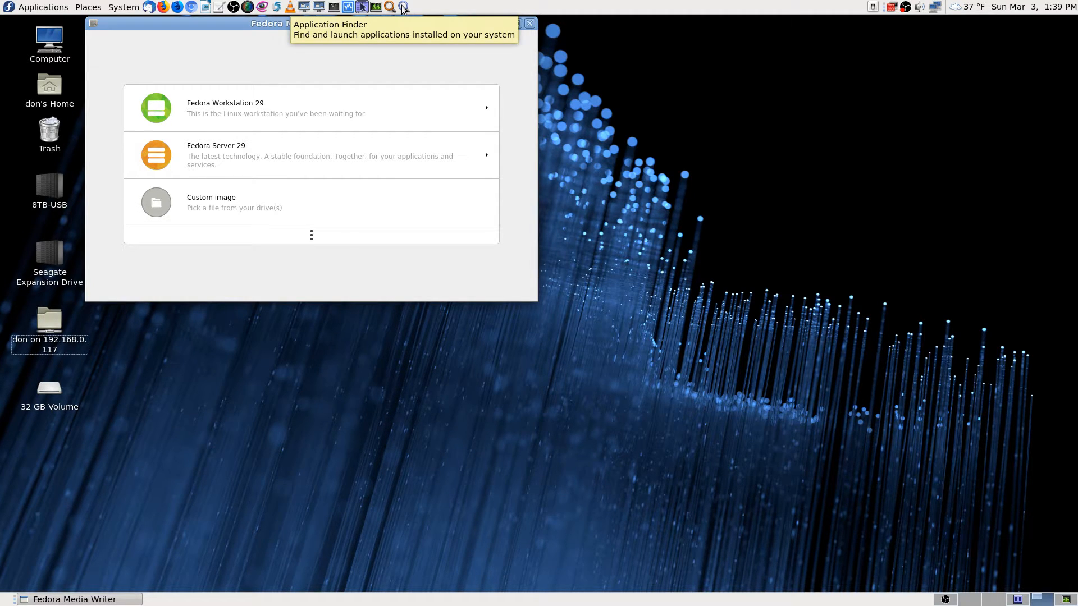
drag(418, 20, 641, 18)
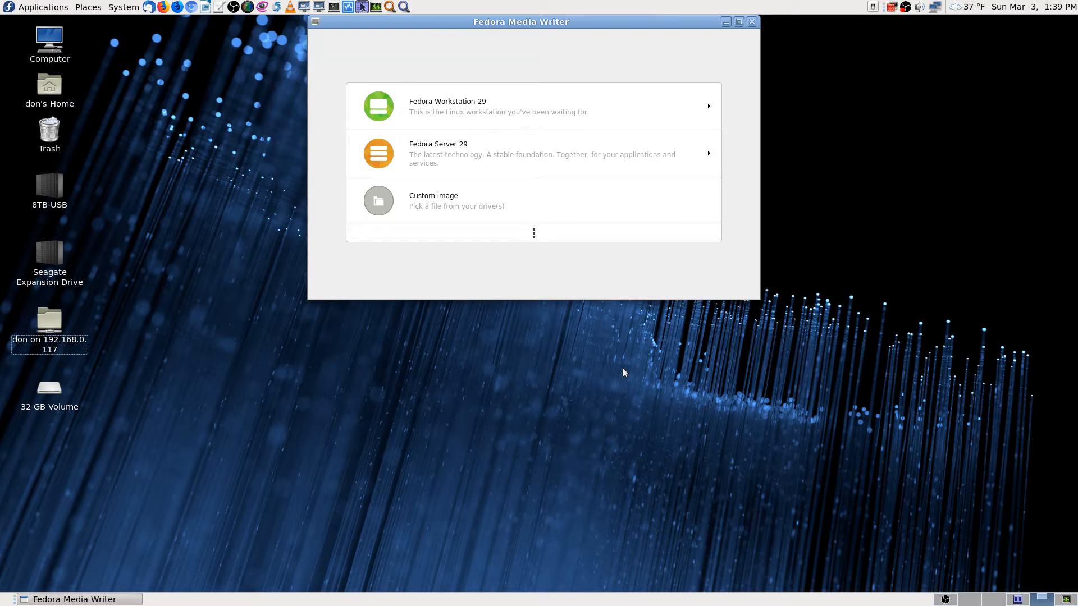
Choose Fedora-MATE_Compiz-Live-x86_64-29-1.2.iso as the custom image, from Downloads/Linux-Distro-ISOs-and-Windows-exes/Fedora Linux/Fedora-29 on the Seagate Expansion Drive
click(467, 202)
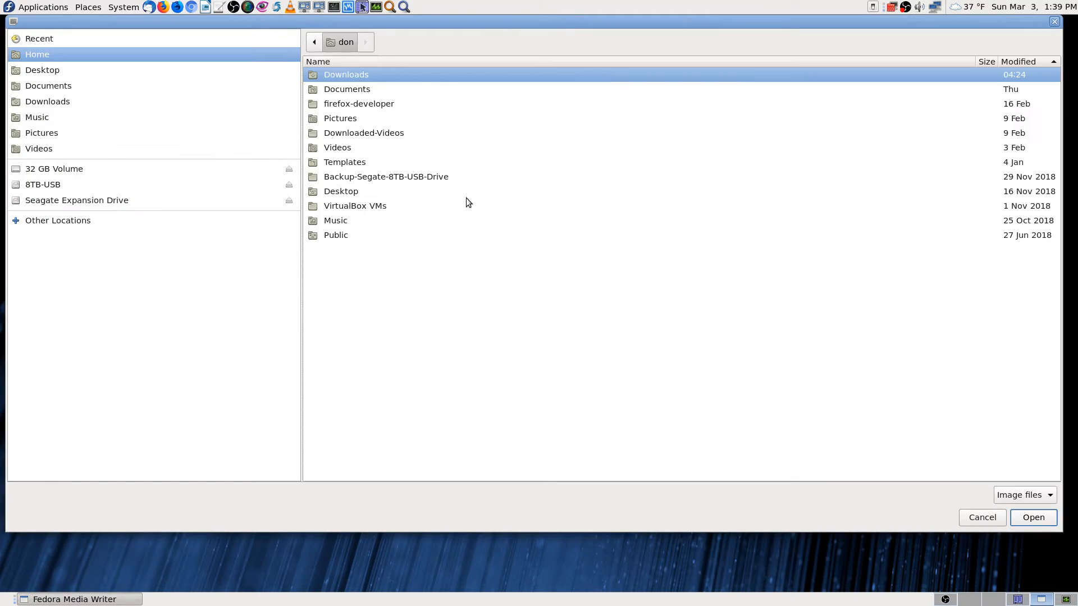
click(123, 205)
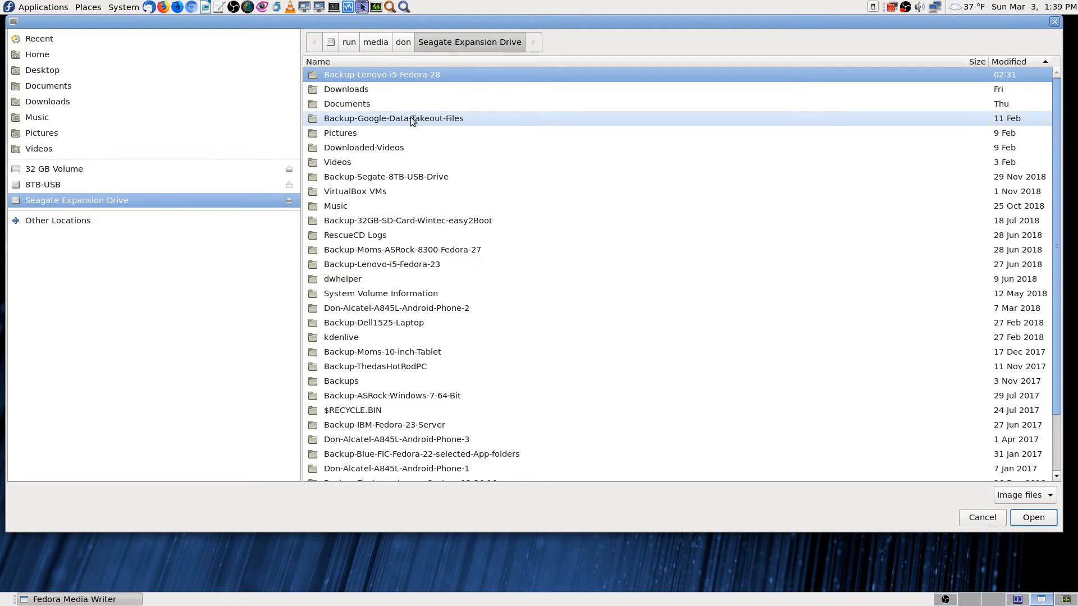
double_click(379, 89)
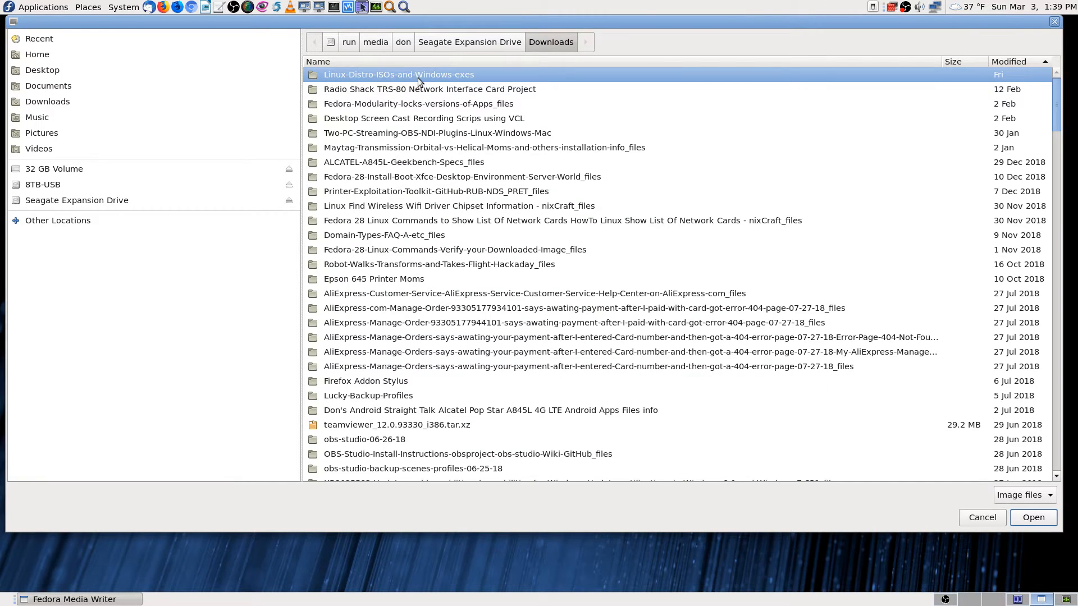
double_click(418, 78)
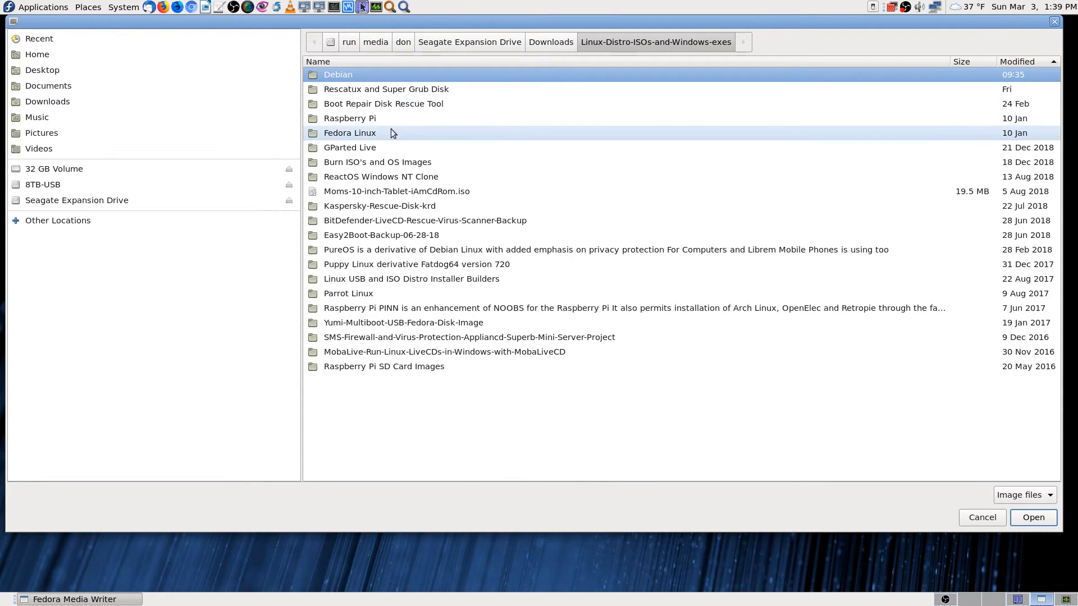
double_click(367, 134)
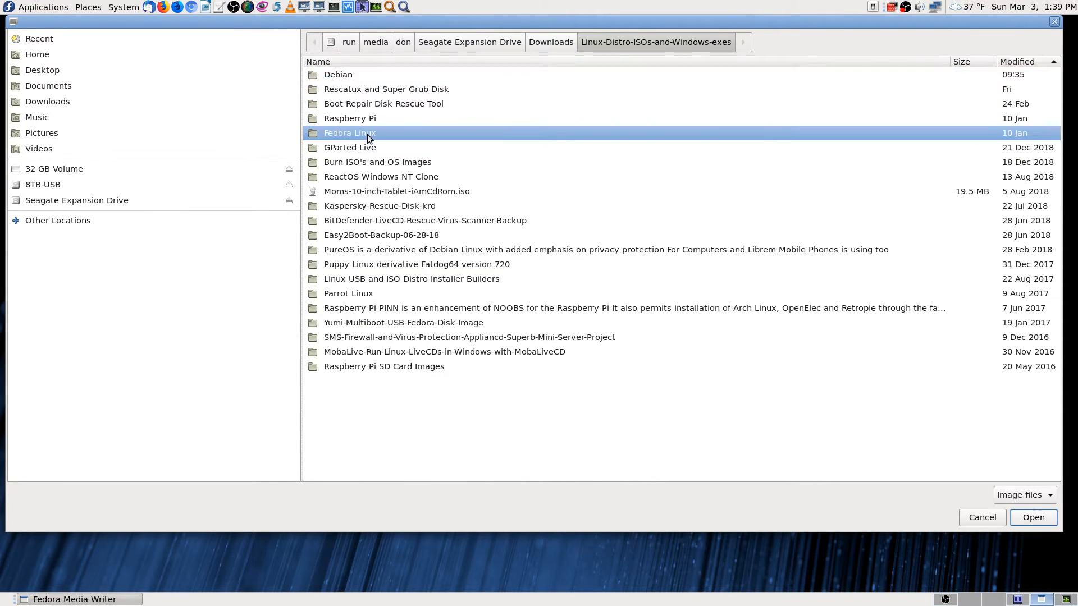
double_click(362, 76)
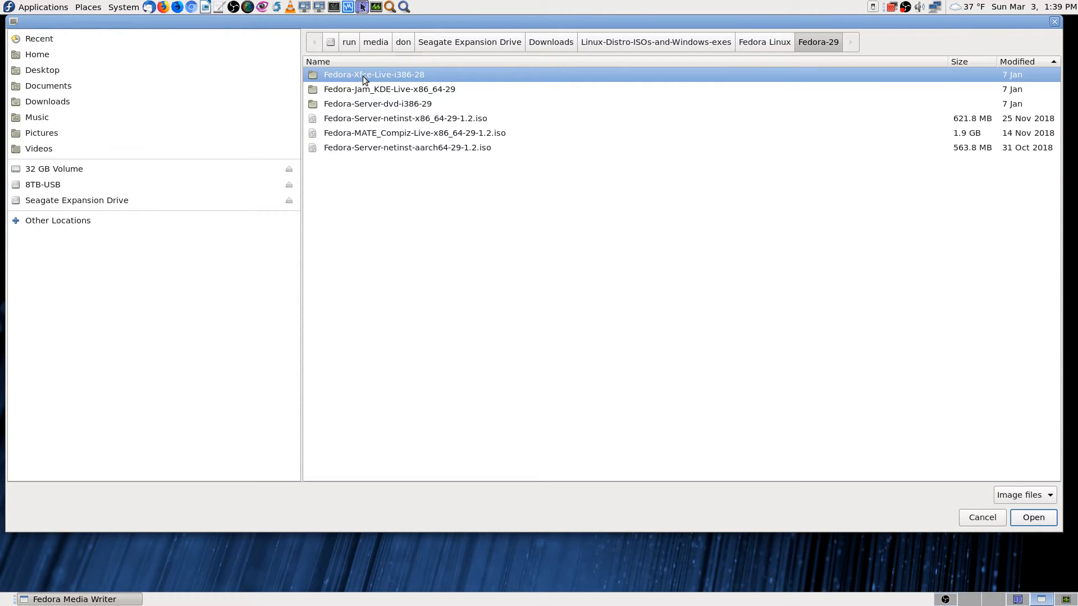
click(479, 135)
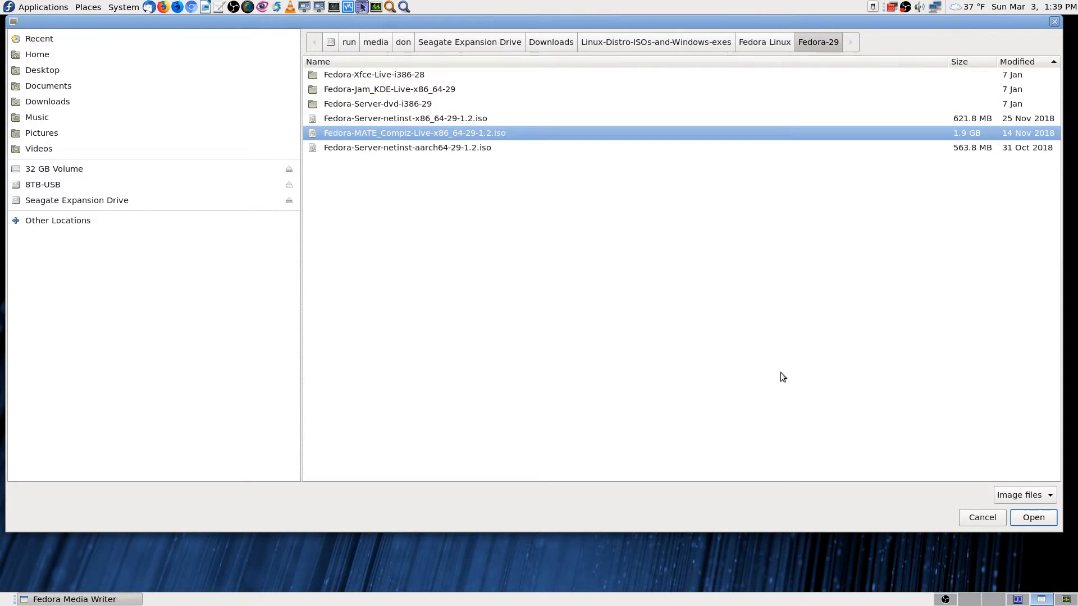
click(1022, 518)
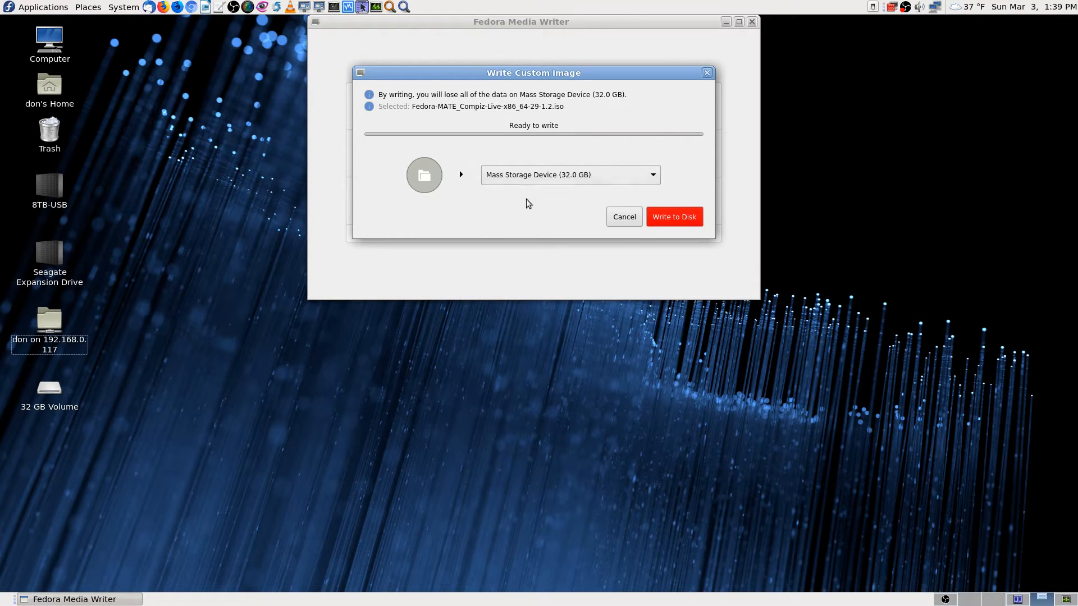
Write the custom image to the Mass Storage Device (32.0 GB), entering the root password to authenticate
click(653, 181)
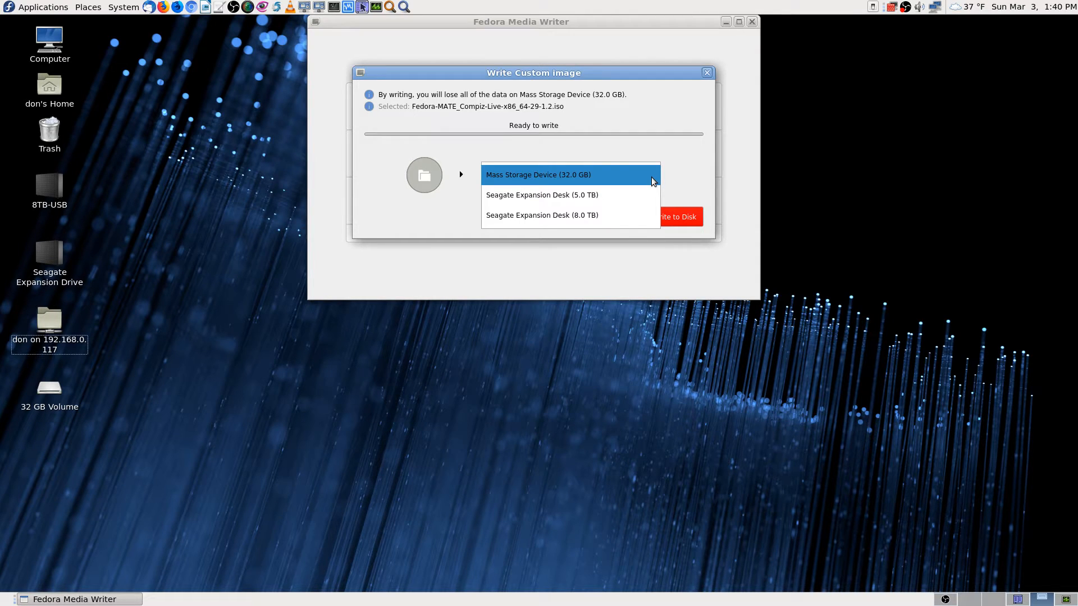
click(653, 180)
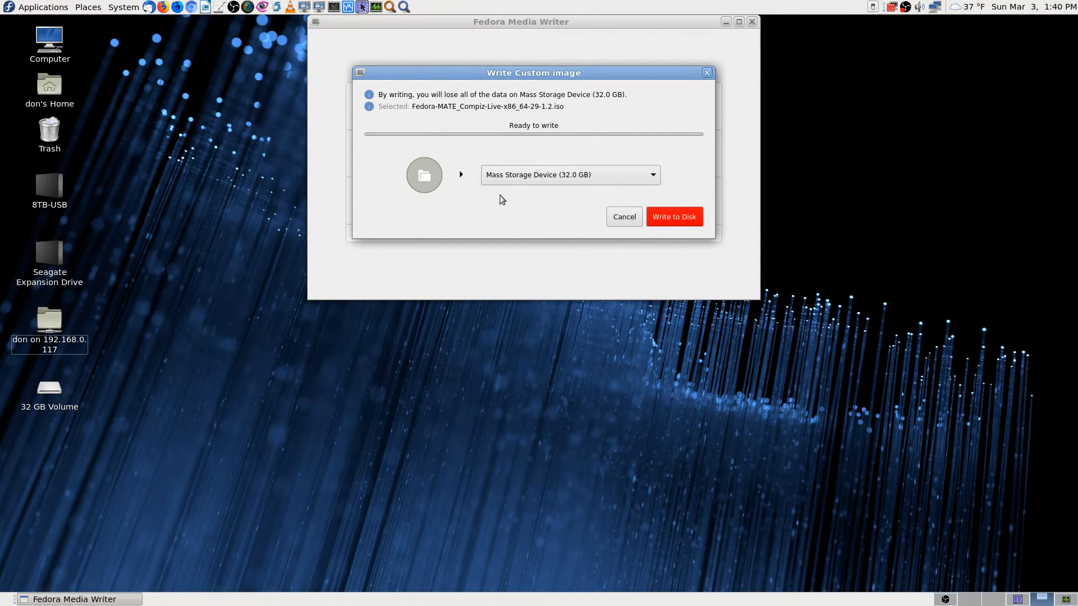
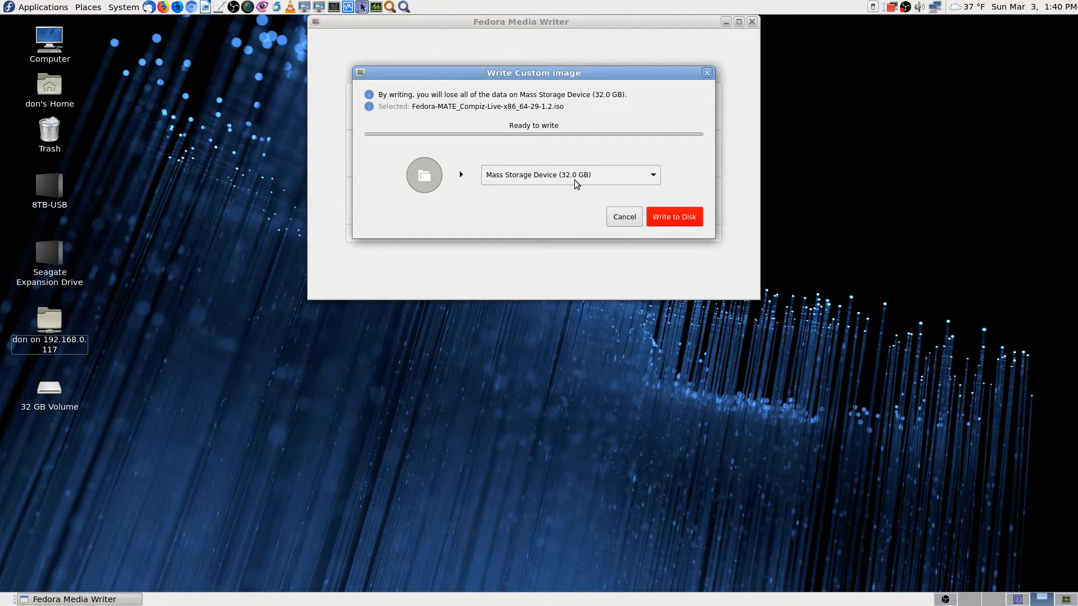
click(693, 217)
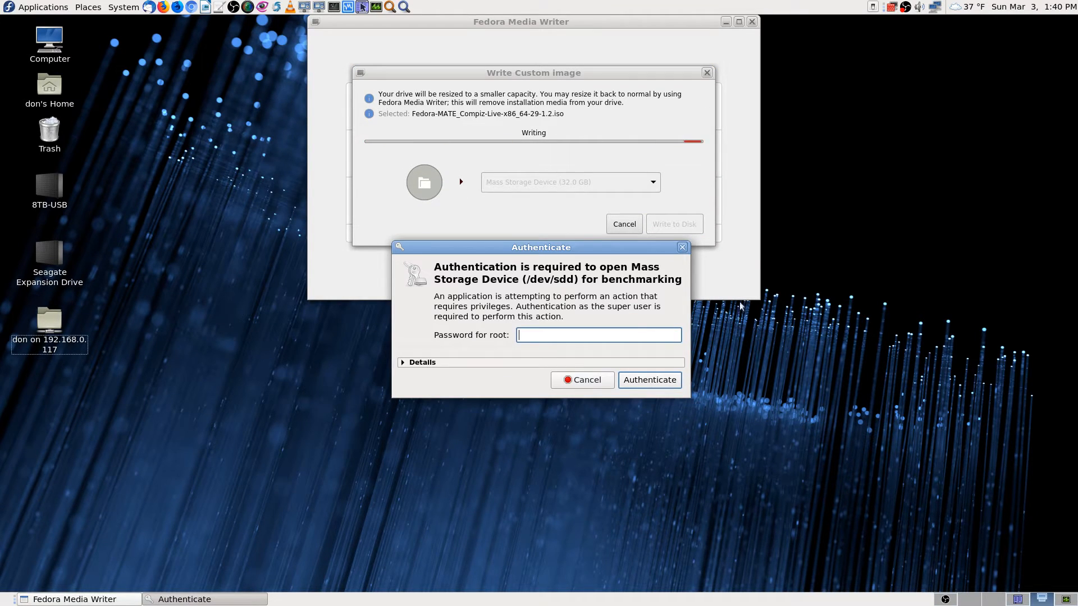
text(**********)
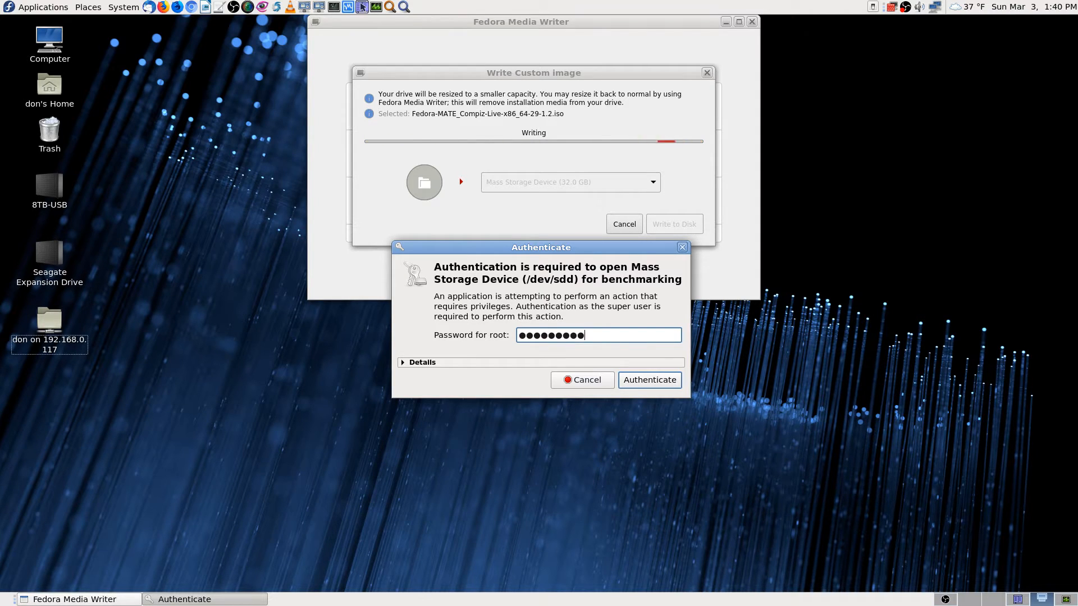
text(****)
key(Return)
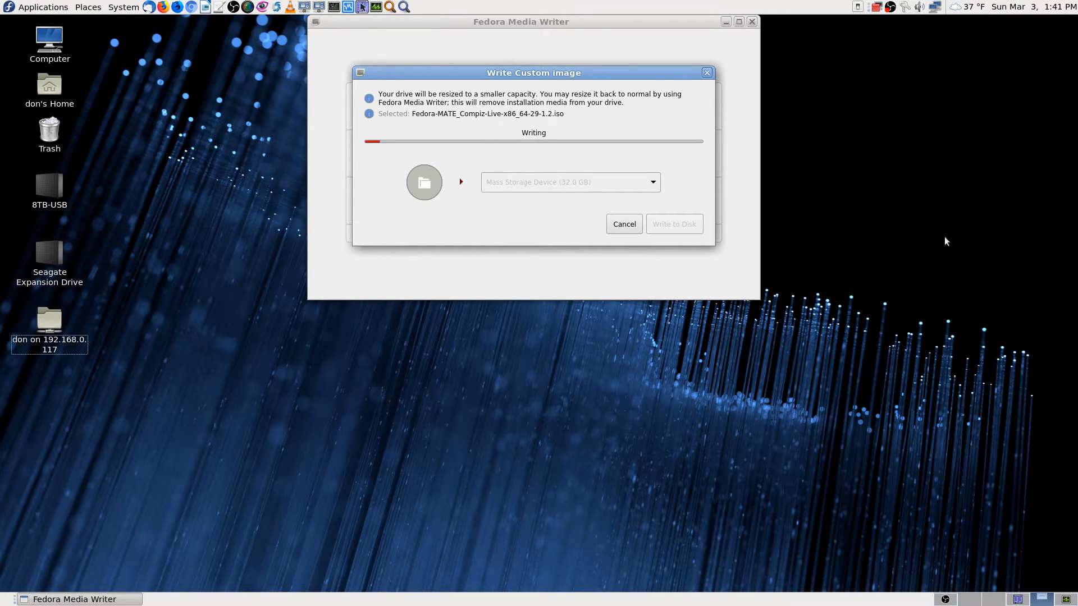
Switch to Krusader and open the 4.5 TiB Seagate Expansion Drive in the file pane showing Linux Commands
click(1018, 599)
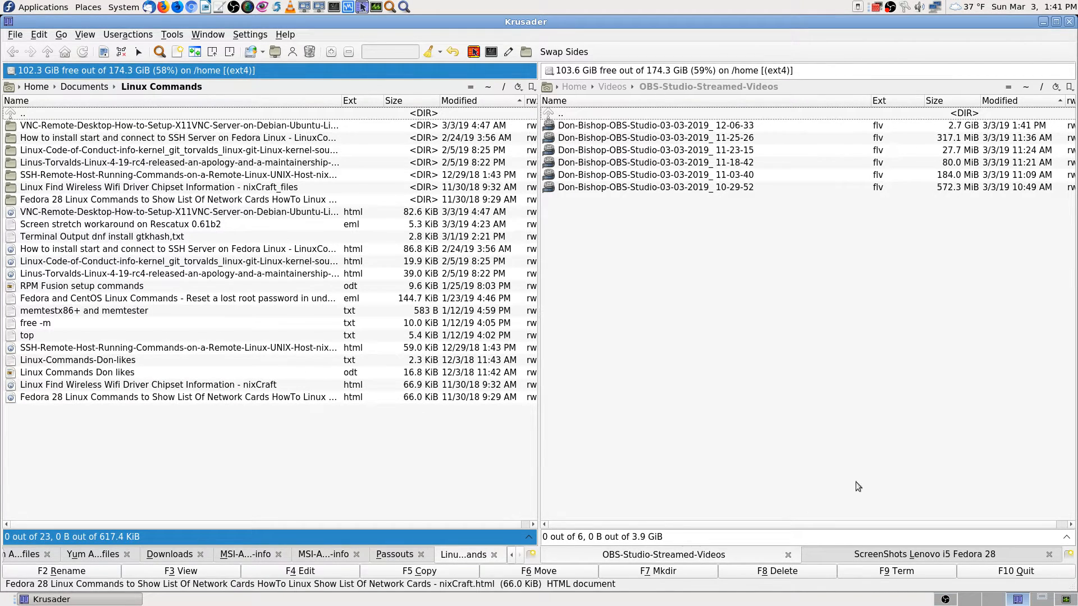
click(1039, 600)
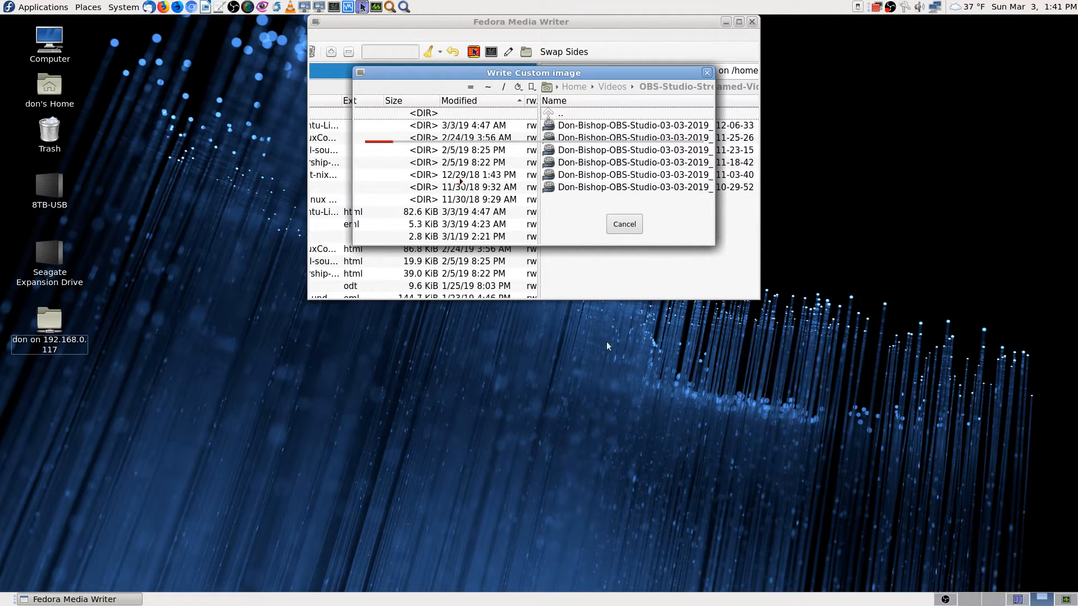
click(1018, 600)
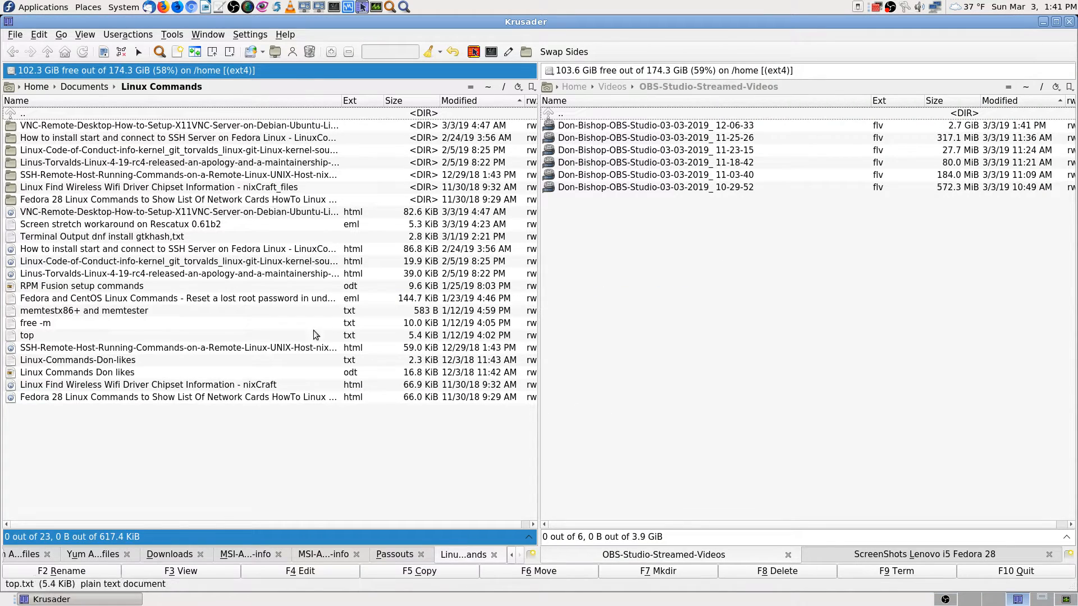
click(11, 73)
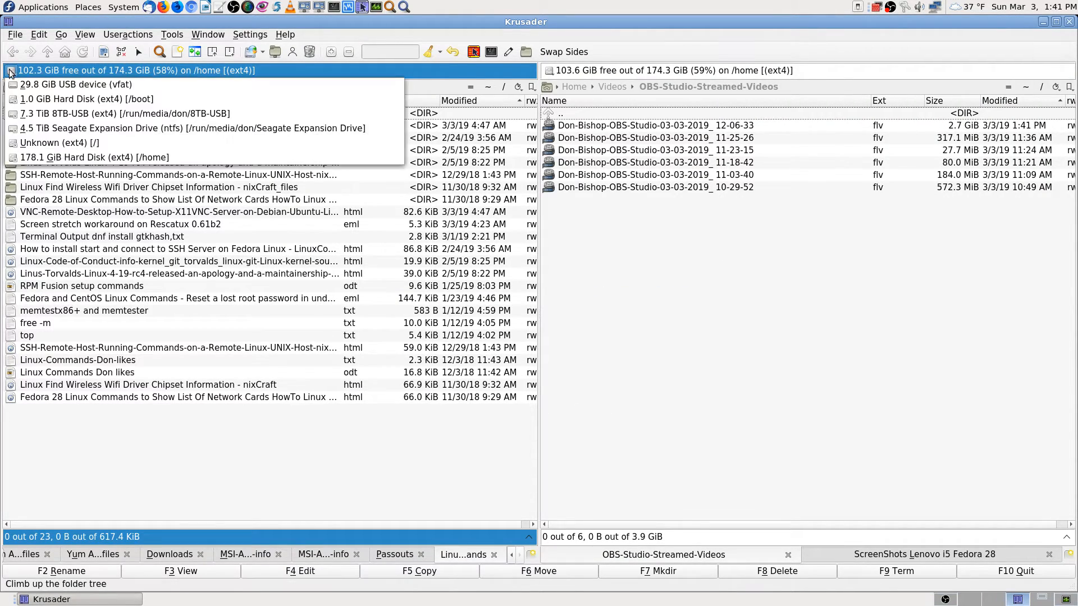
click(20, 129)
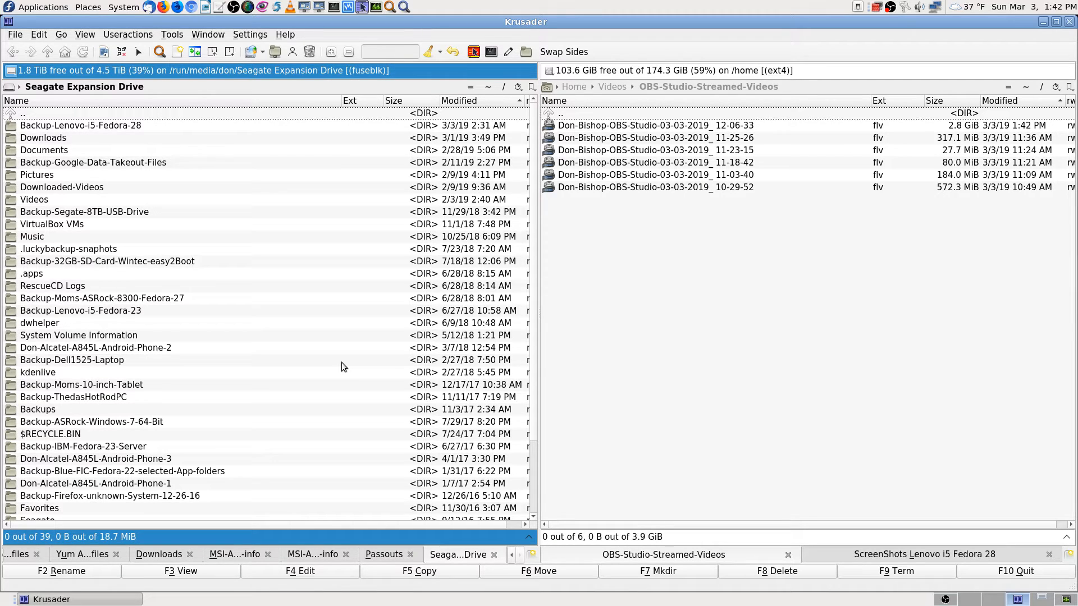
Open the folder Downloads/Linux-Distro-ISOs-and-Windows-exes/Fedora Linux/Fedora-29 on the Seagate Expansion Drive
text(do)
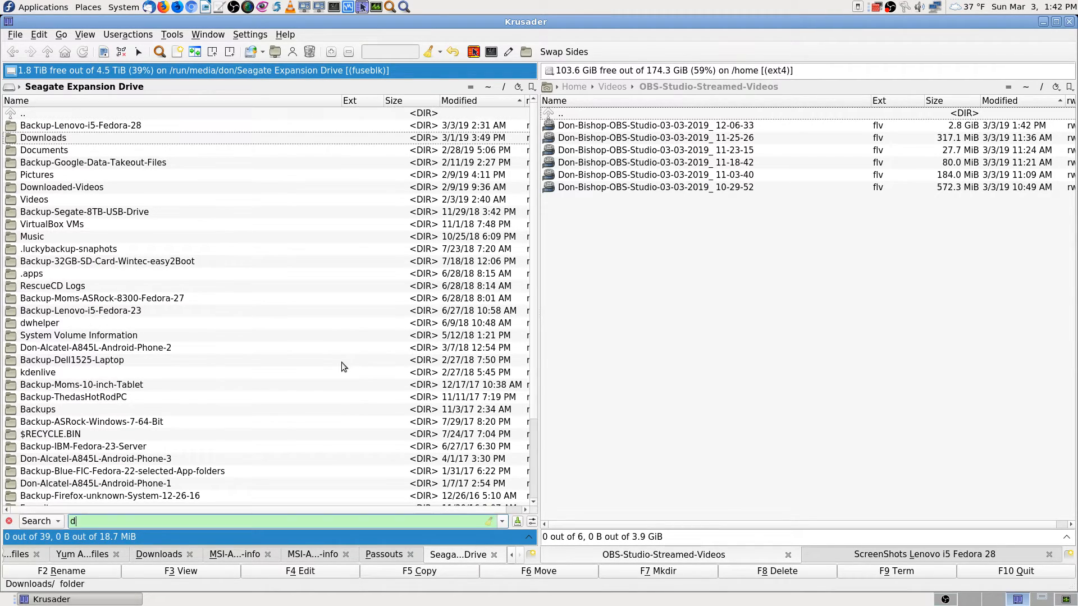
key(Return)
key(Down)
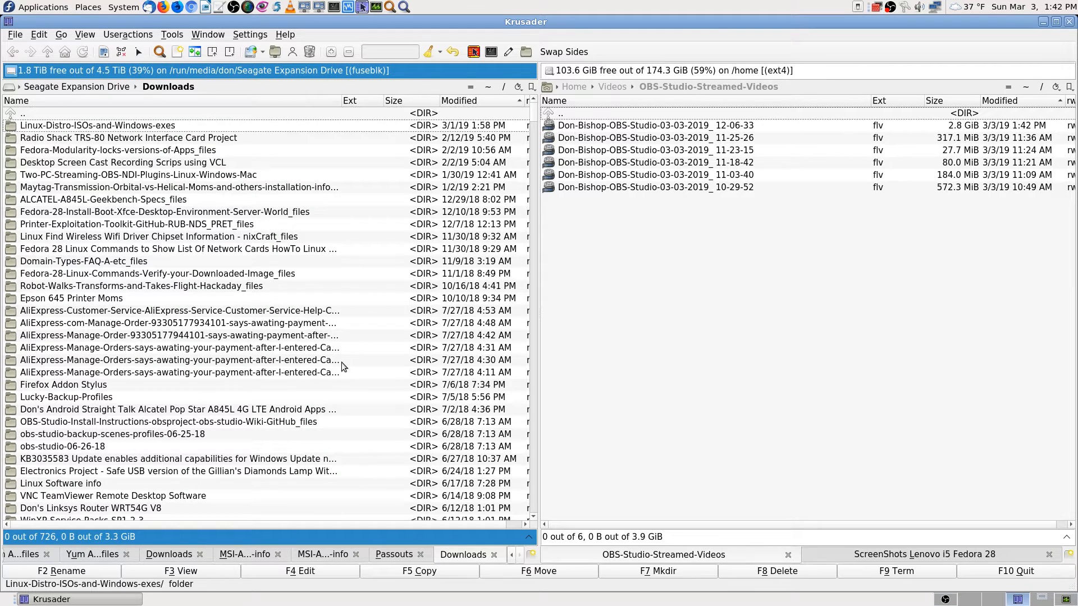
key(Return)
key(Down)
key(Down)
key(Down)
key(Down)
key(Down)
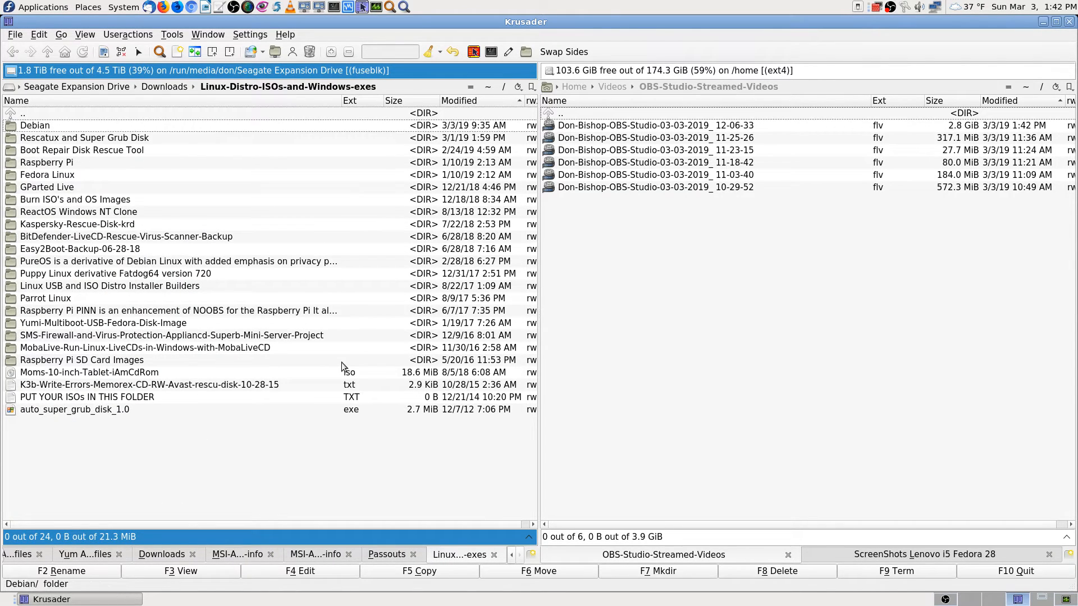
key(Return)
key(Down)
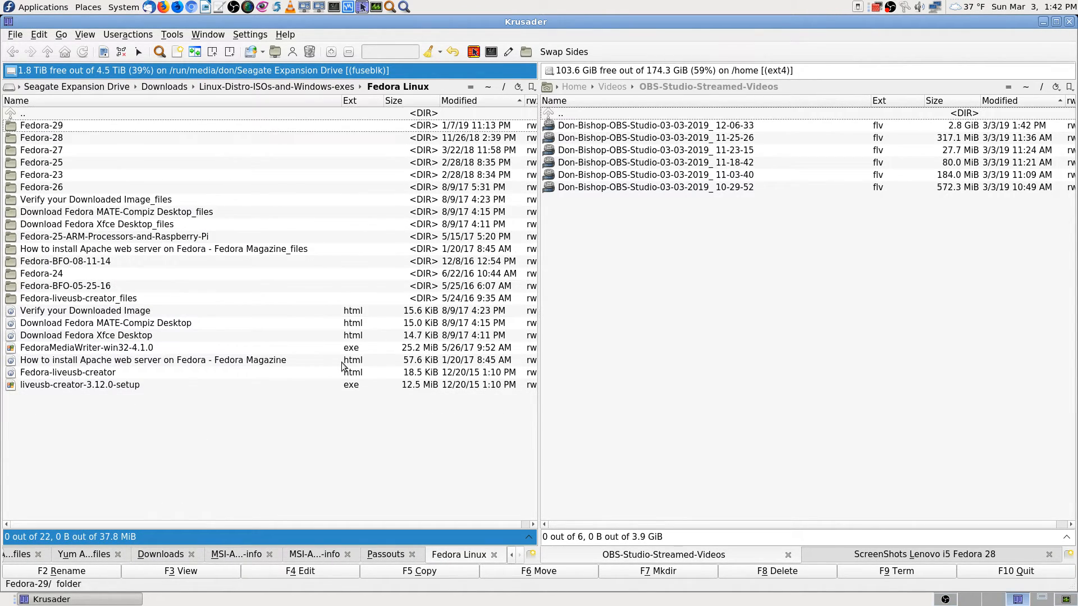
key(Return)
Highlight the file Fedora-MATE_Compiz-Live-x86_64-29-1.2.iso in the Fedora-29 folder
key(Down)
key(Down)
key(Down)
key(Down)
key(Down)
key(Down)
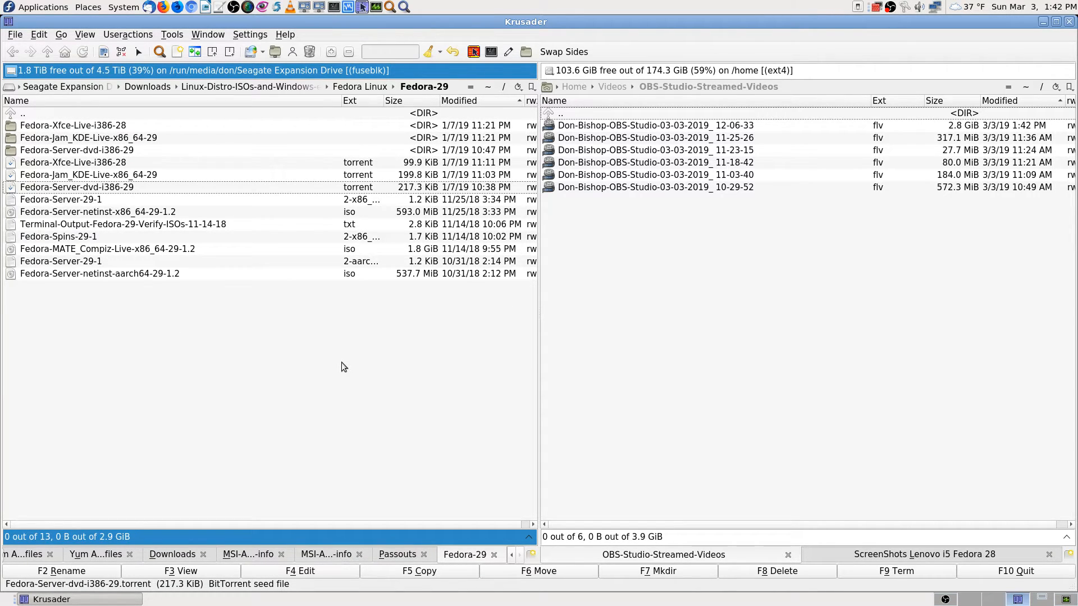
key(Down)
key(Down)
key(Down)
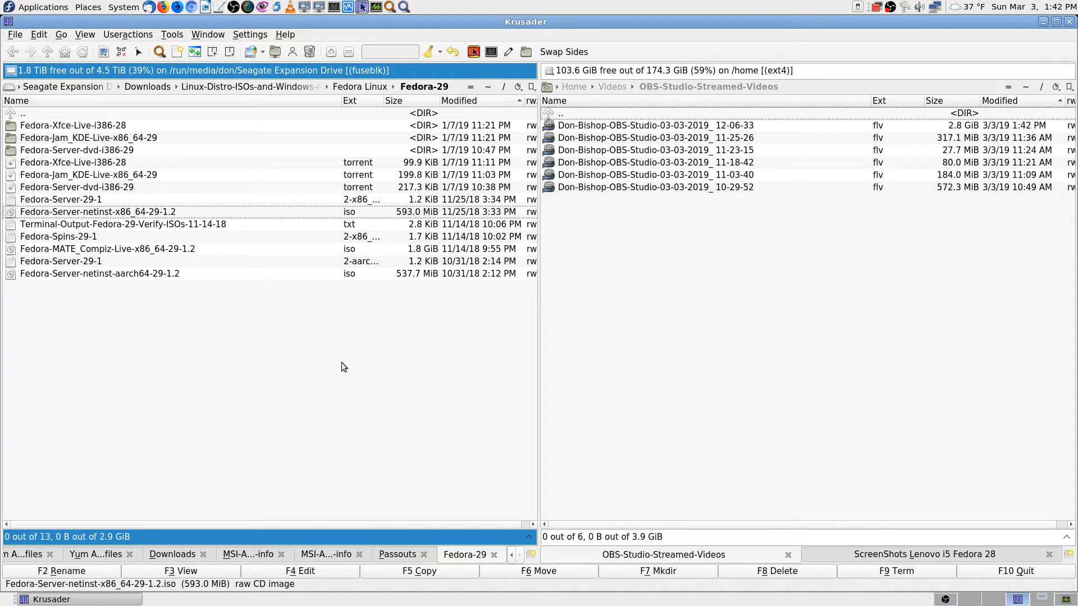
key(Down)
key(Down)
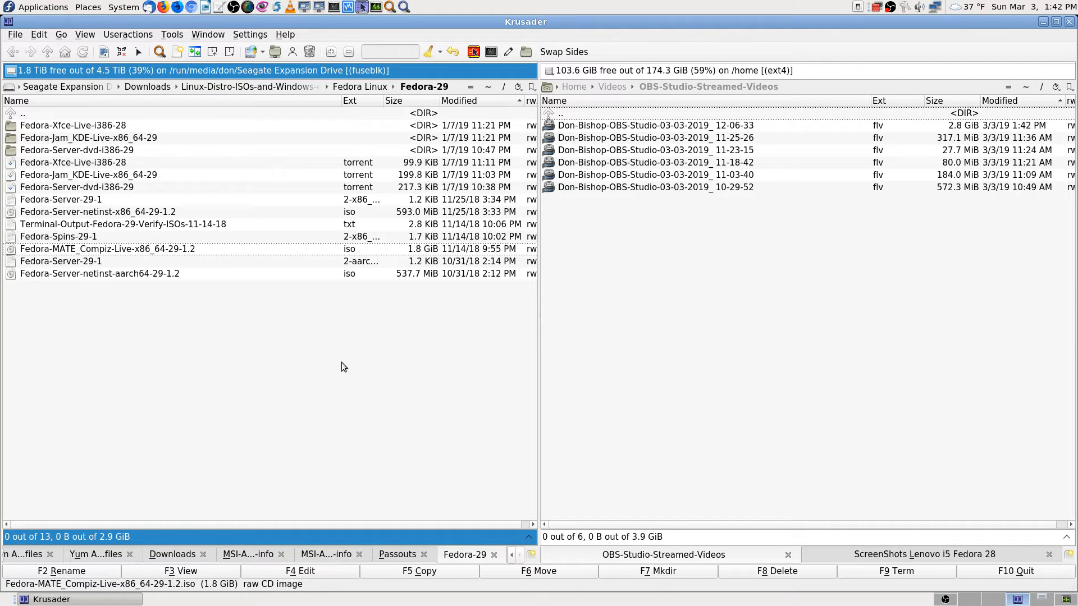
Browse the Fedora-29 listing, look inside the folder Fedora-Server-dvd-i386-29 and return to Fedora-29
key(Up)
key(Up)
key(Up)
key(Up)
key(Up)
key(Up)
key(Up)
key(Up)
key(Up)
key(Up)
key(Up)
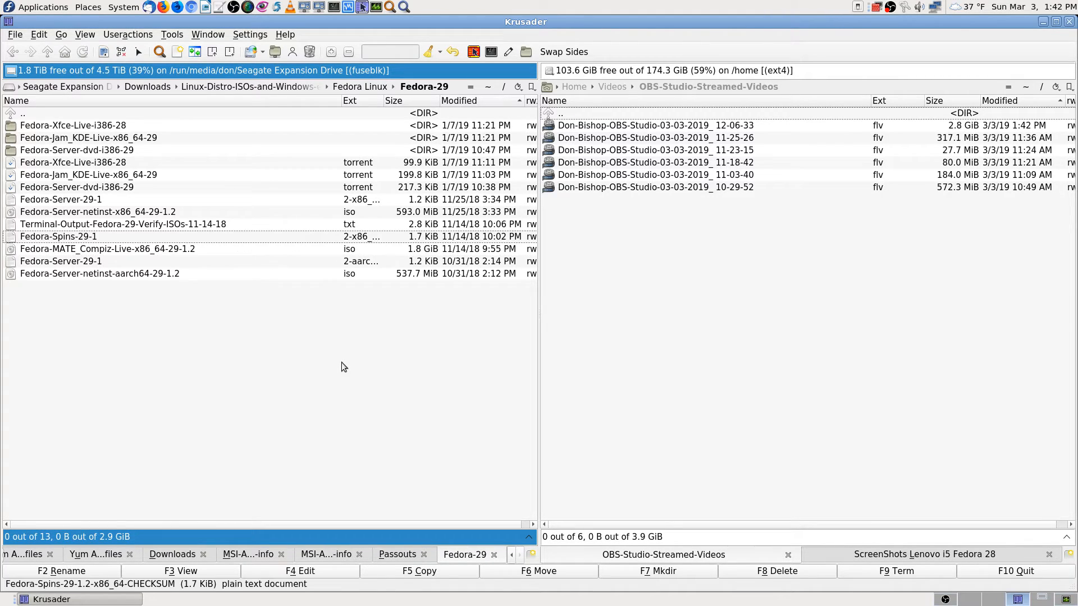
key(Down)
key(Down)
key(Down)
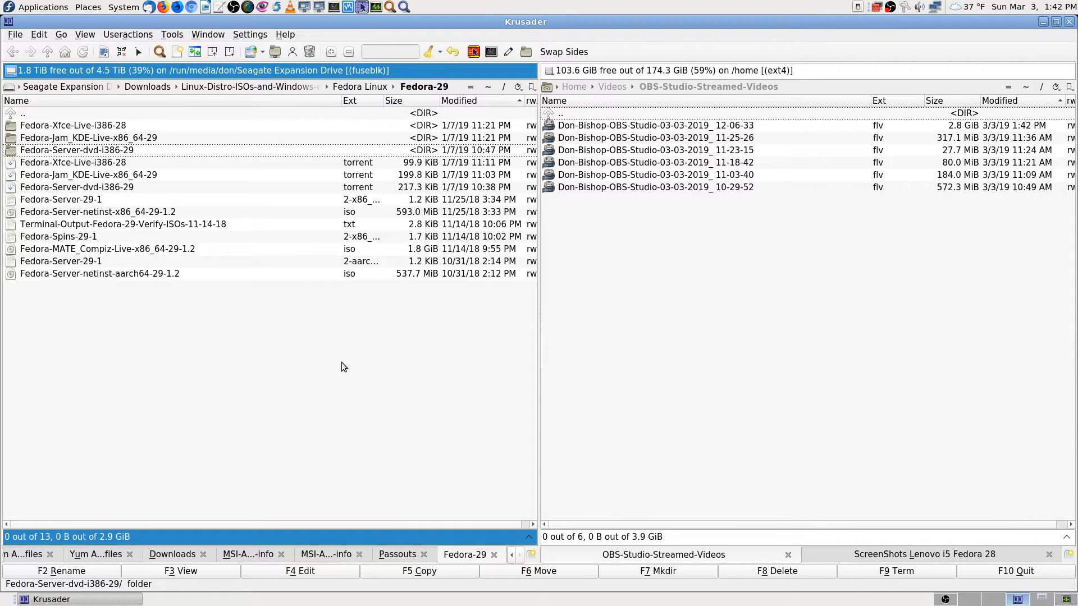
key(Return)
key(Down)
key(Down)
key(Up)
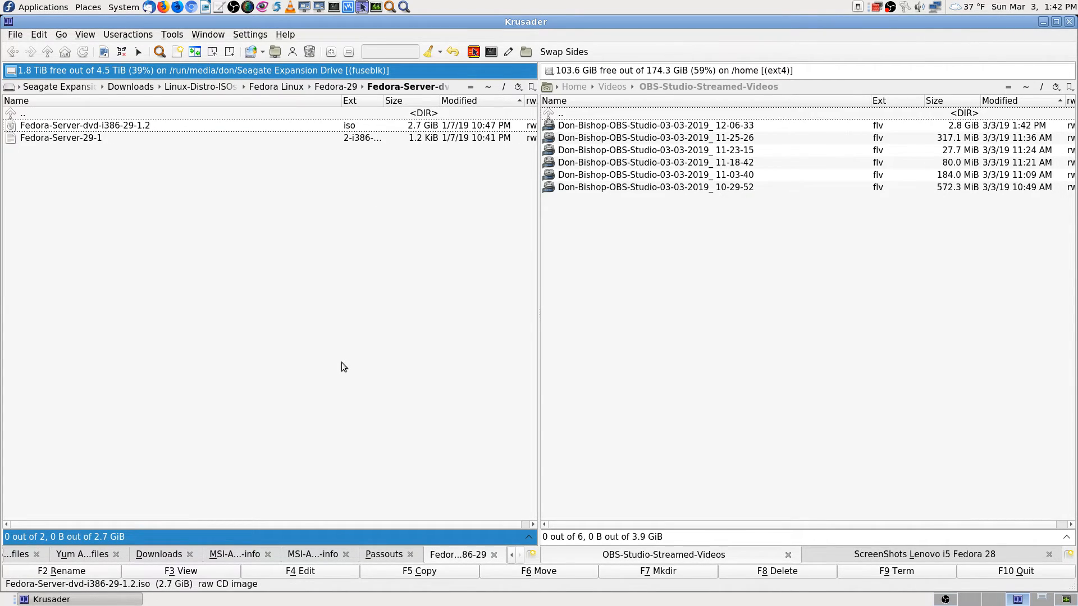
key(Up)
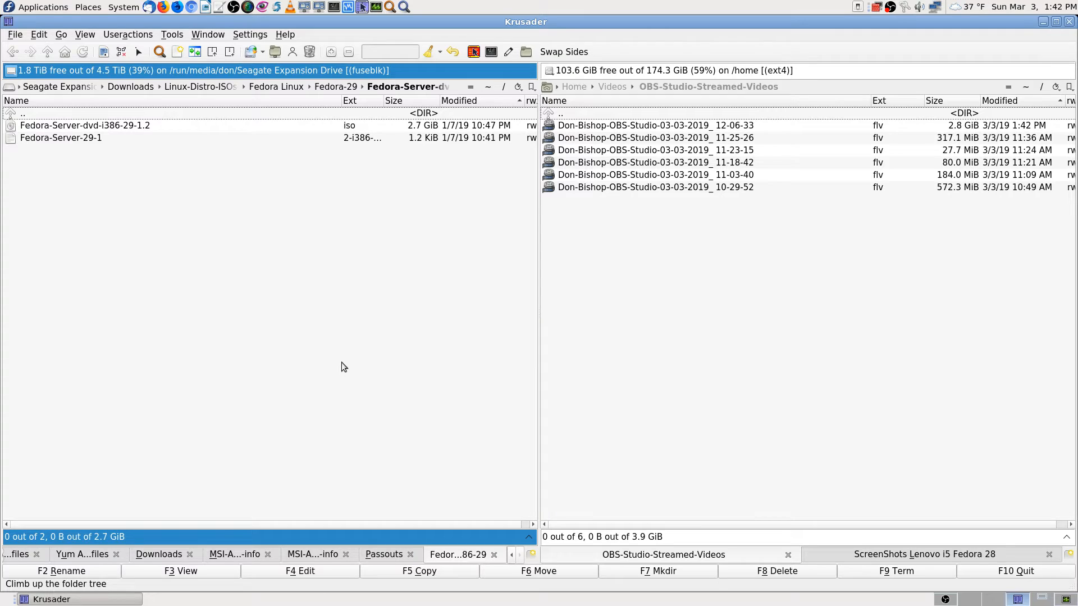
key(Return)
key(Down)
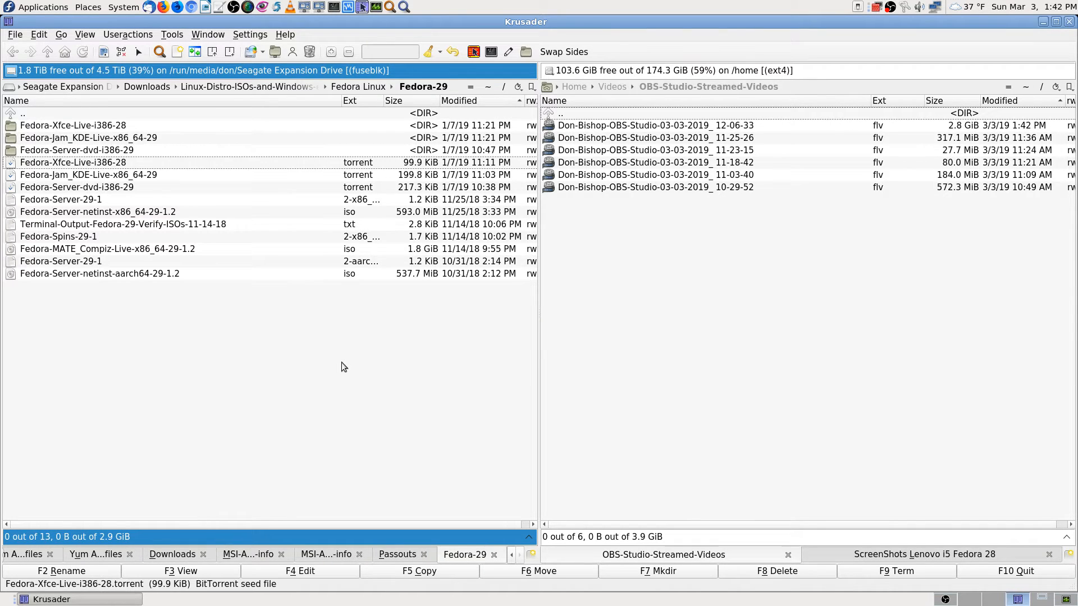
Sort the Fedora-29 listing by file extension and select Fedora-MATE_Compiz-Live-x86_64-29-1.2.iso
key(Up)
key(Up)
key(Up)
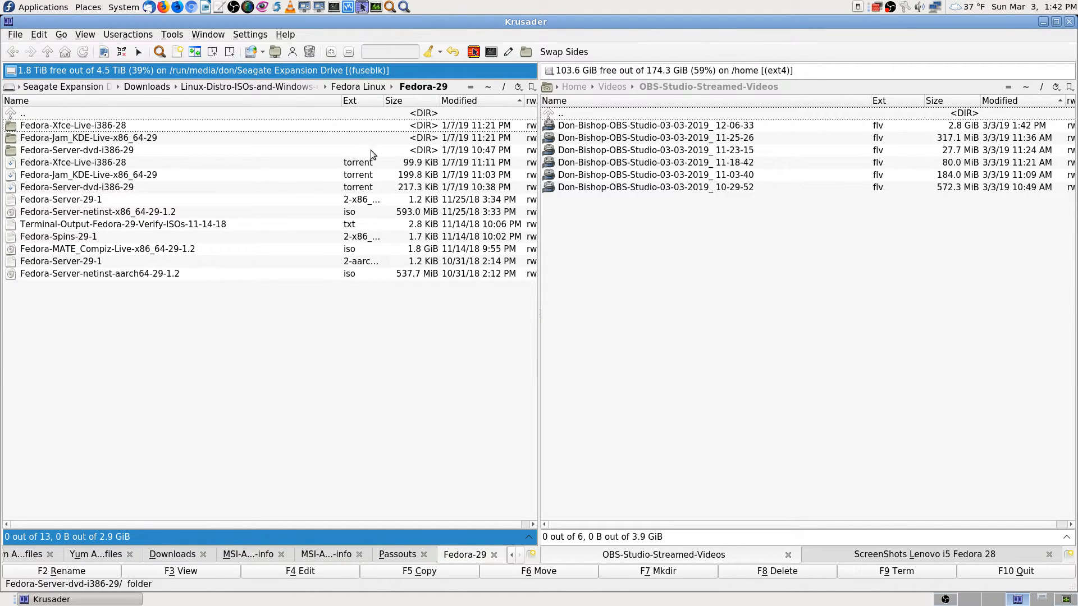
click(369, 99)
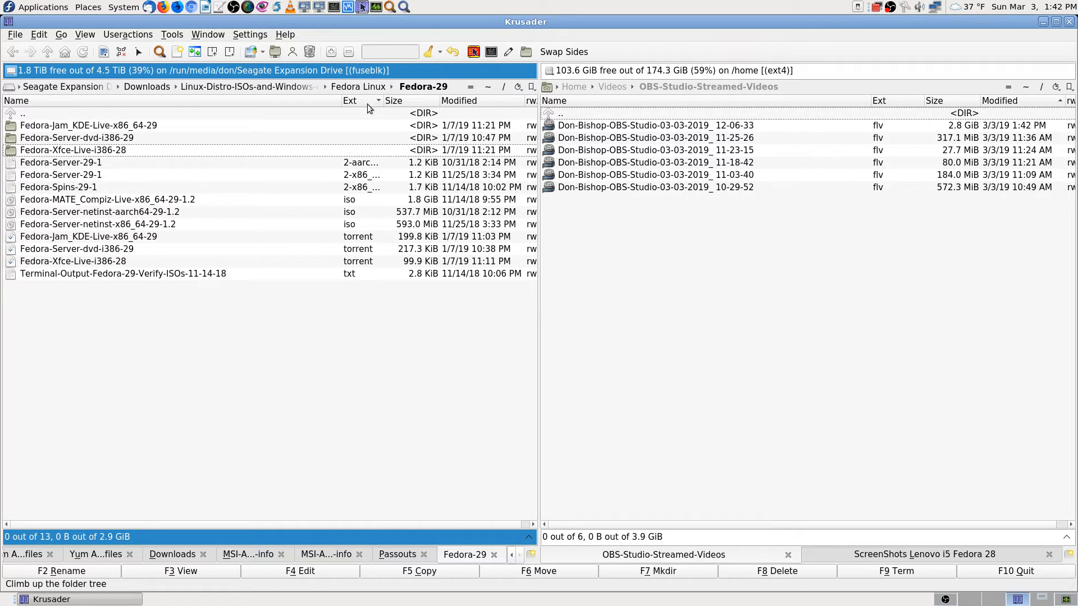
click(305, 203)
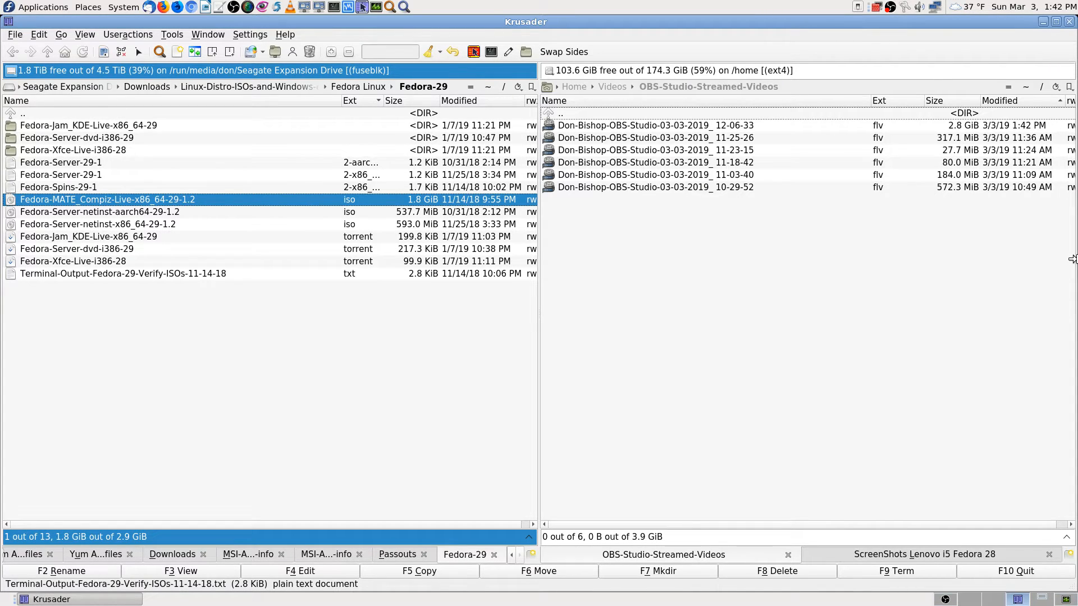
Compare the aarch64 and x86_64 Fedora-Server-netinst ISO entries and select the aarch64 image
key(Down)
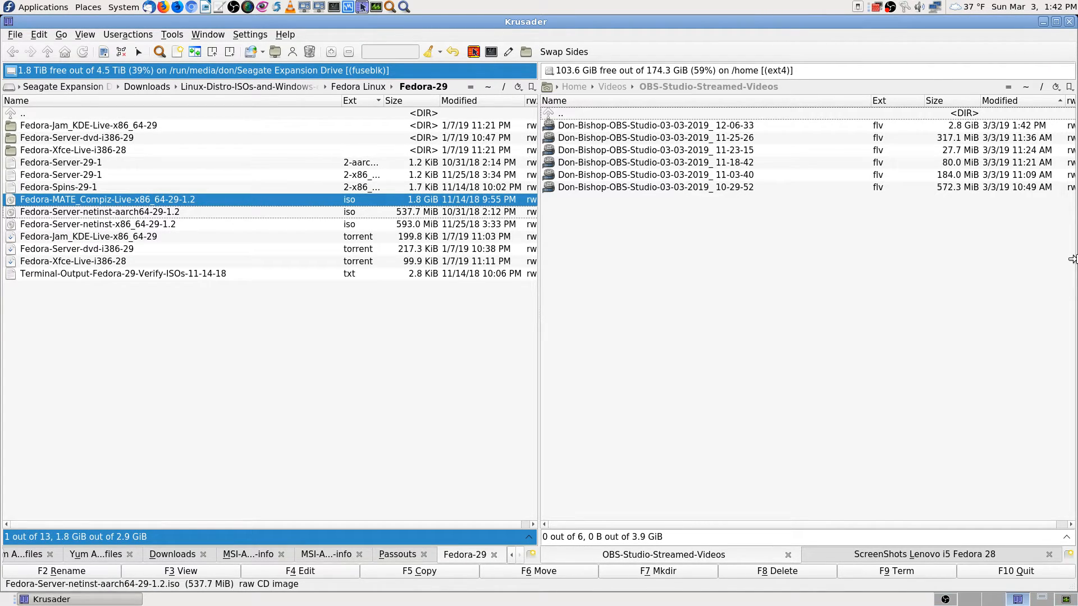
key(Down)
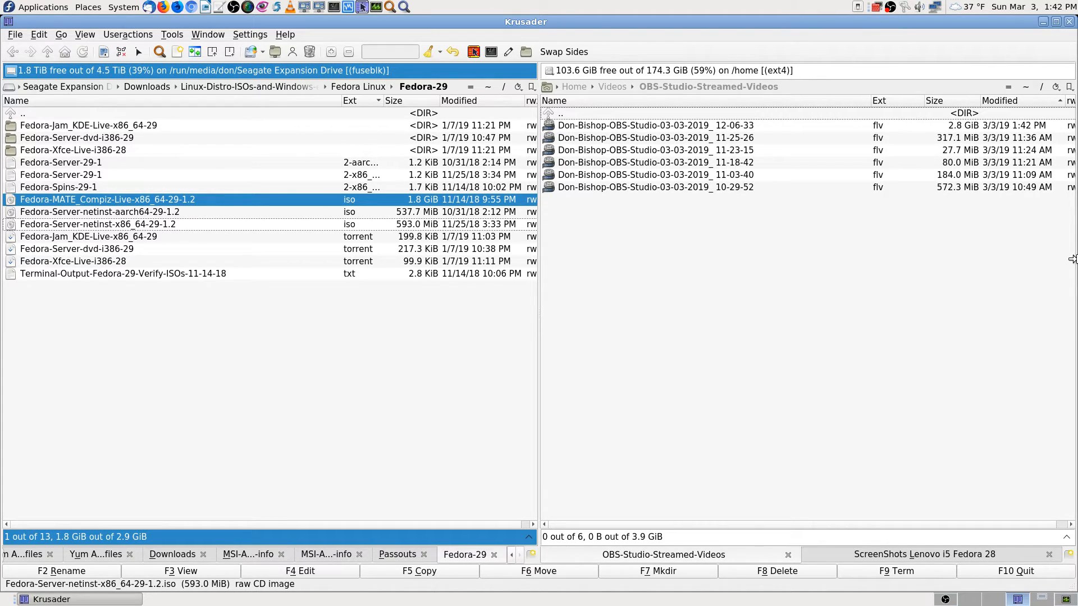
key(Up)
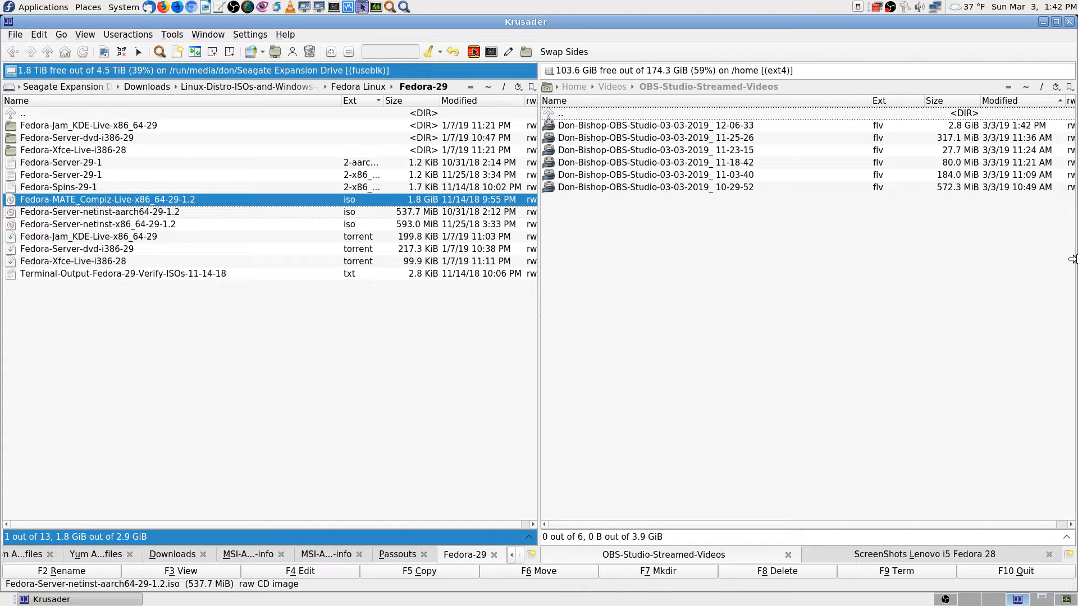
key(Down)
key(Up)
key(Down)
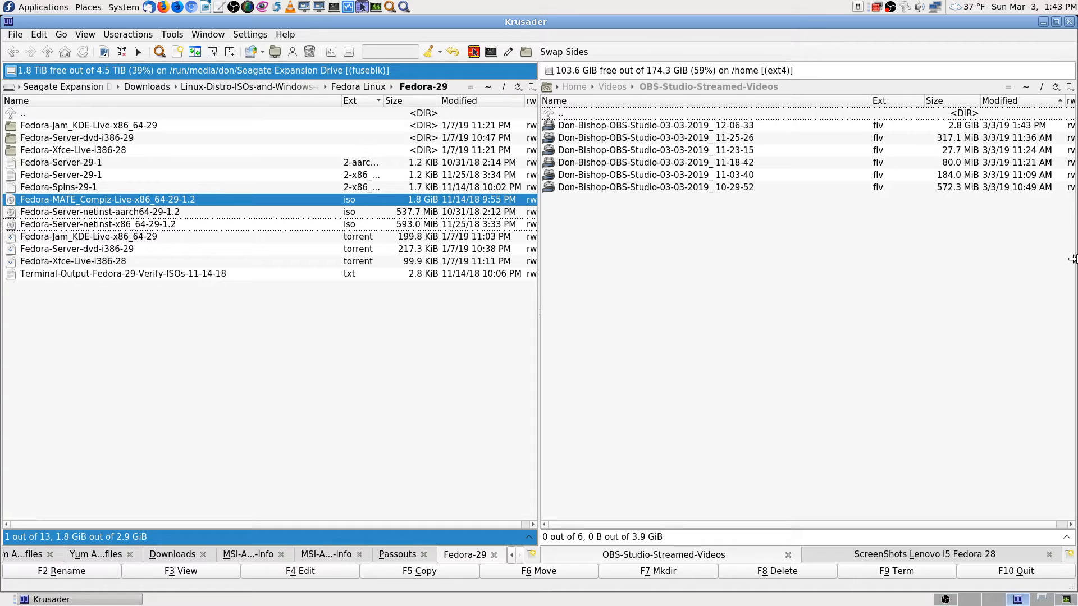
key(Up)
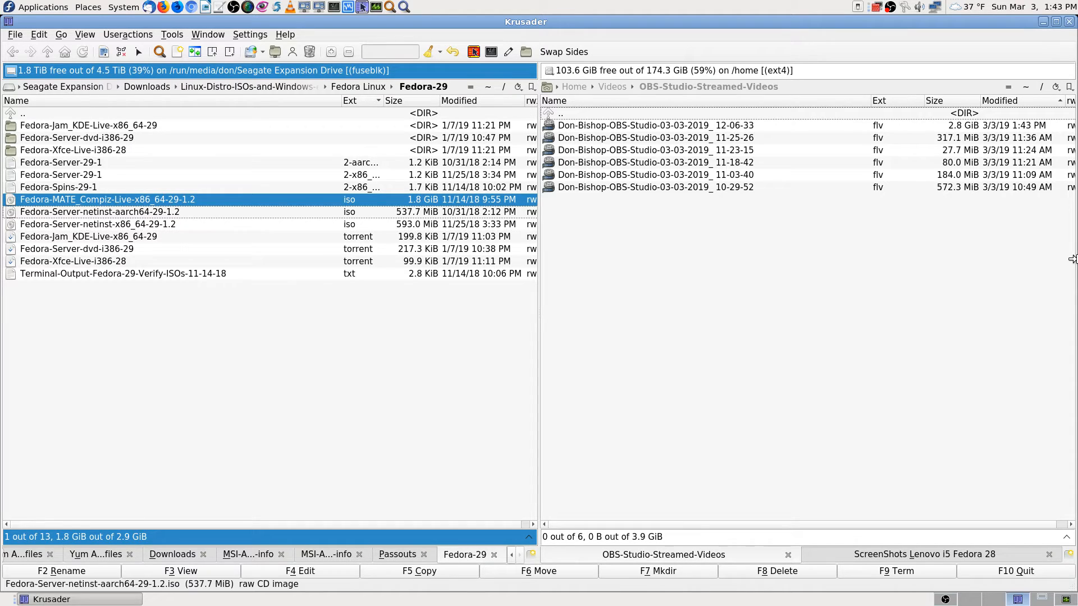
click(209, 212)
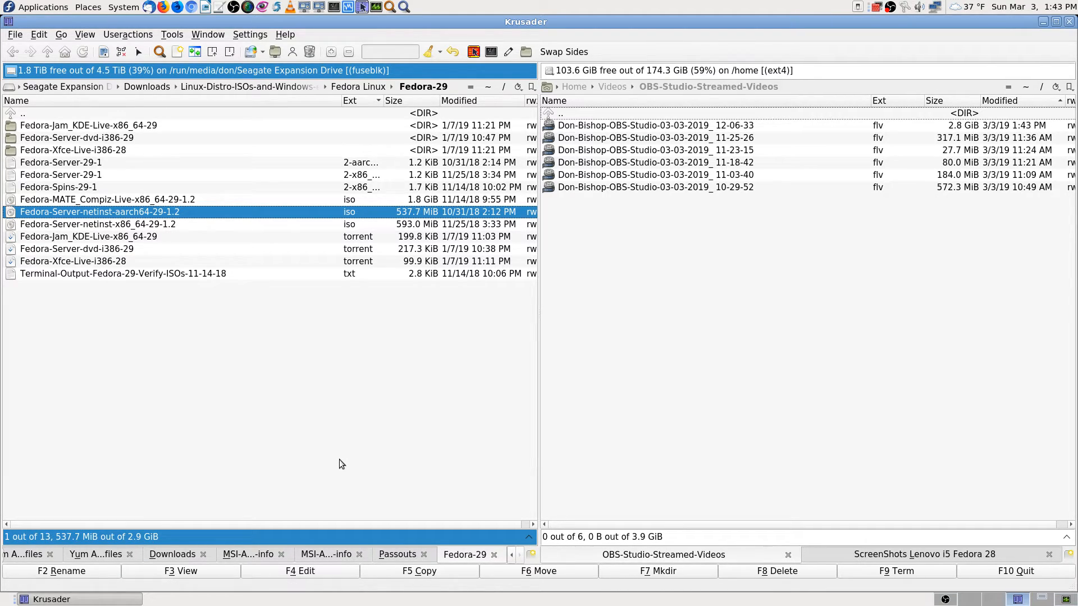
Examine the ISO and checksum file inside the folder Fedora-Jam_KDE-Live-x86_64-29, and return to Fedora-29
key(Up)
key(Home)
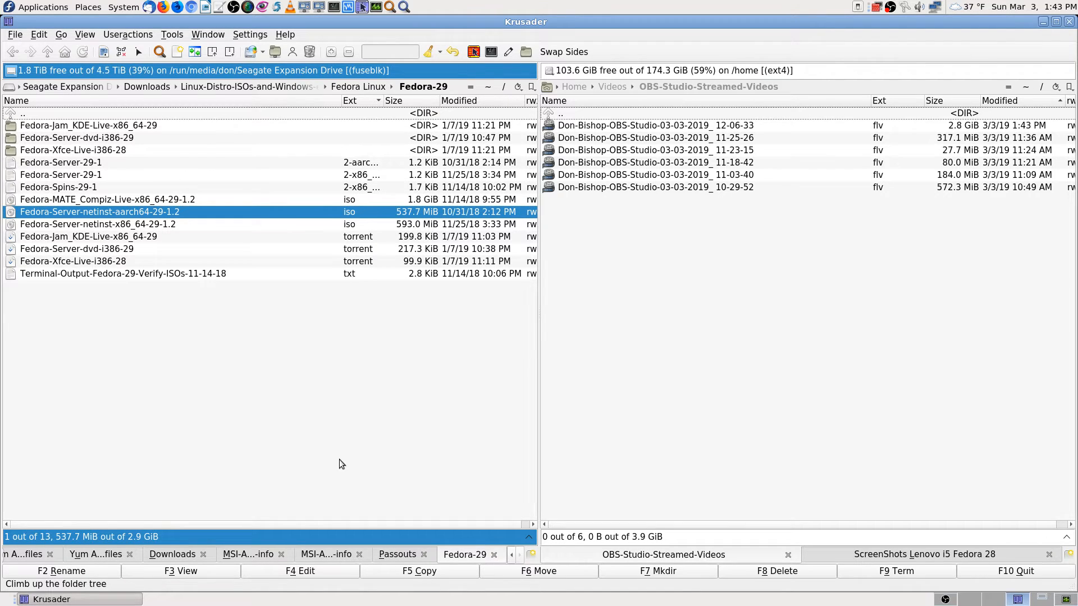
key(Down)
key(Return)
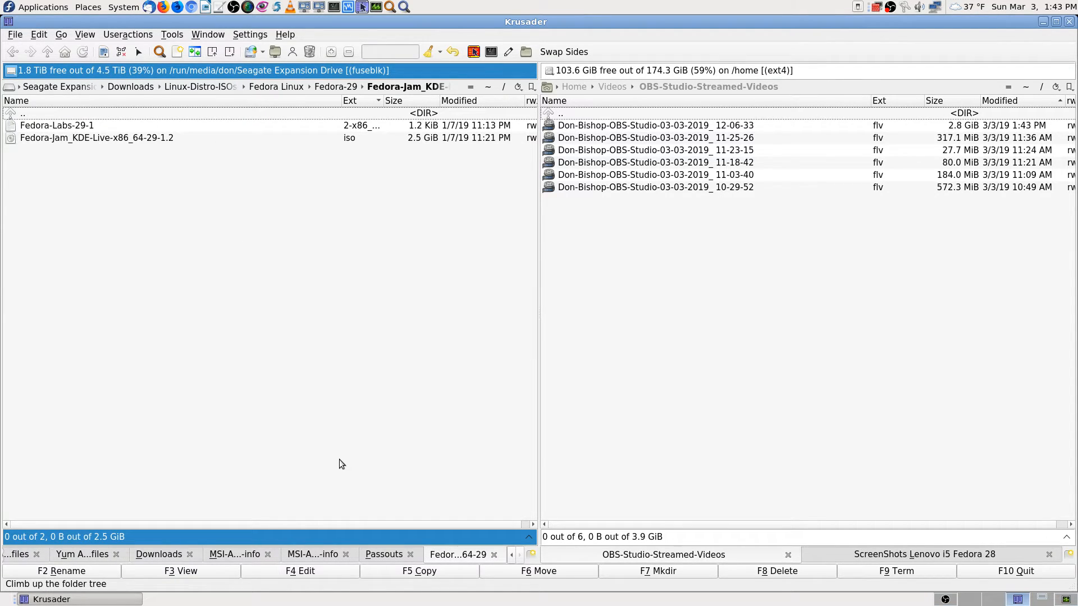
key(End)
key(Up)
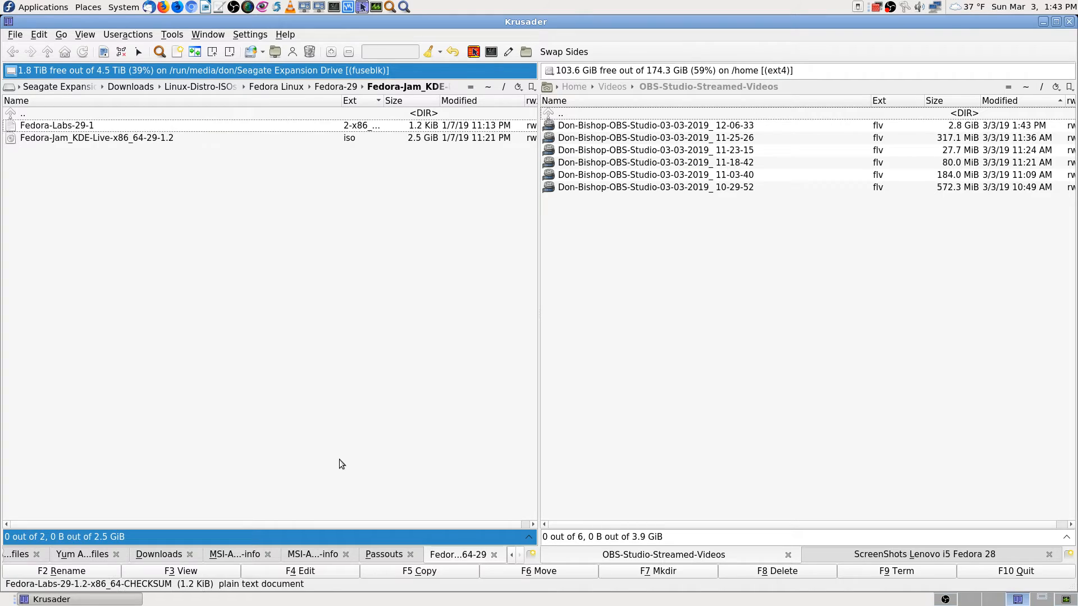
key(Down)
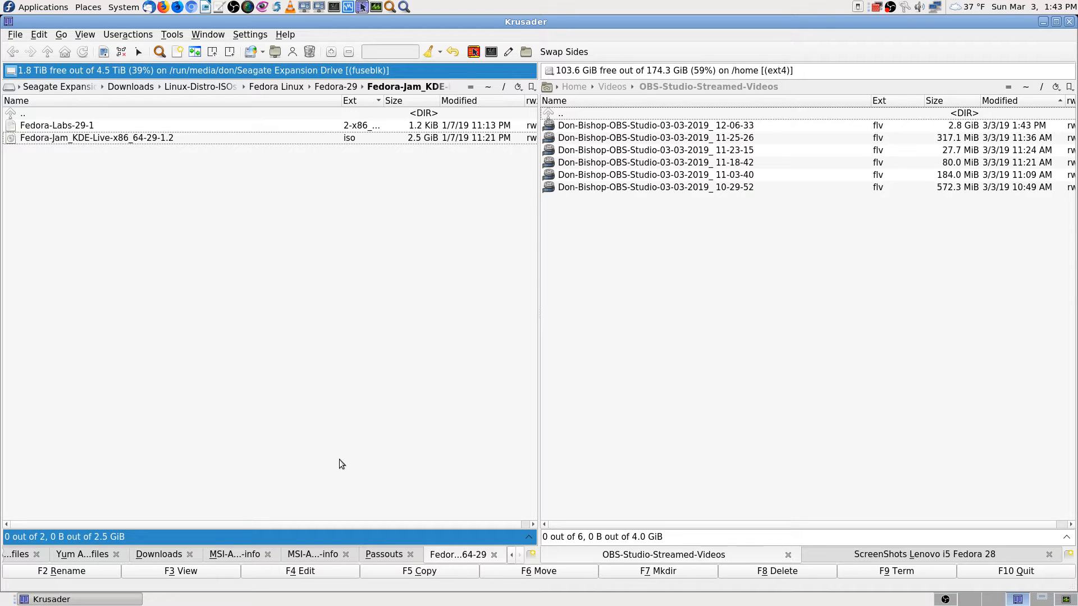
key(BackSpace)
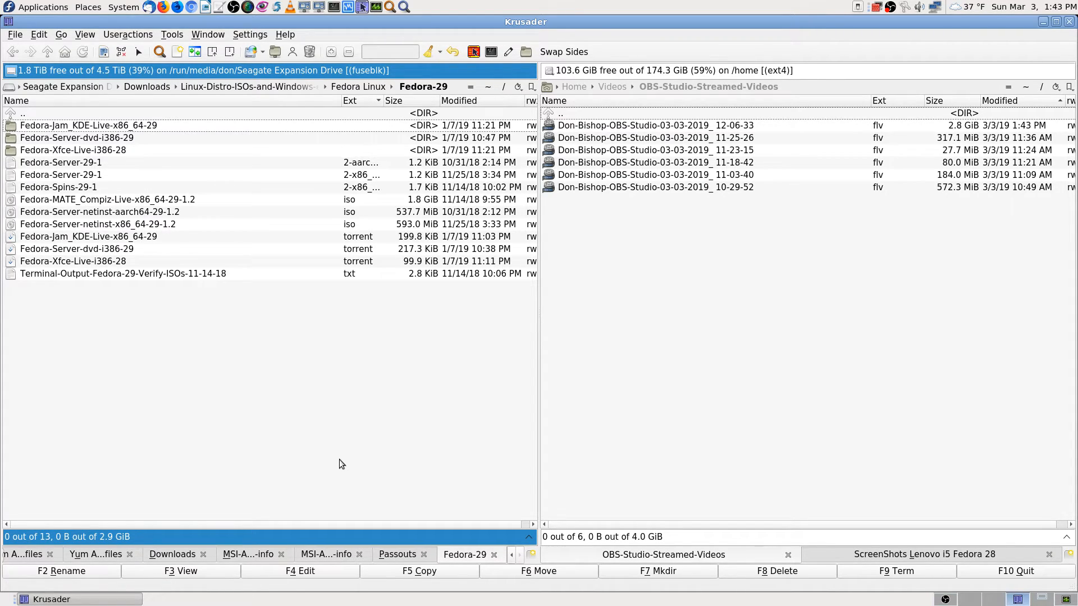
Examine the contents of the folder Fedora-Server-dvd-i386-29 against its entry in the Fedora-29 listing
key(Down)
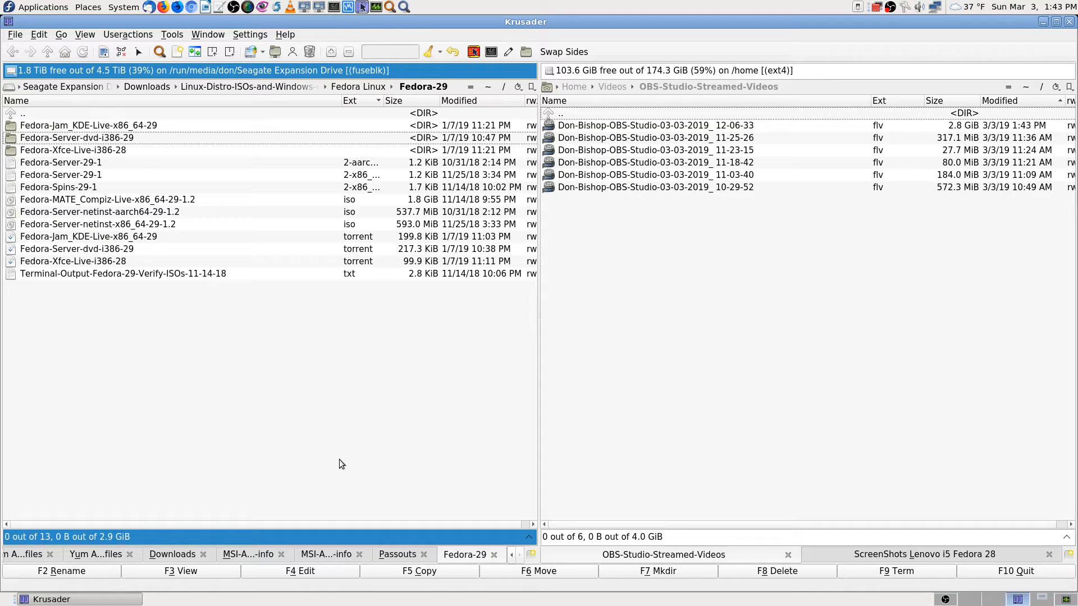
key(Return)
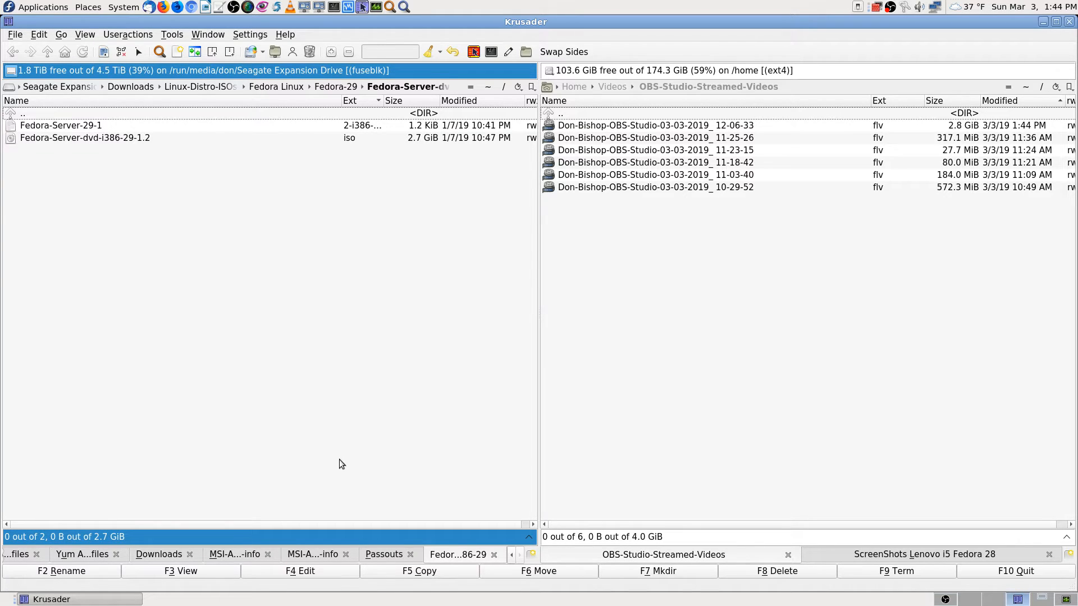
key(BackSpace)
key(Return)
key(BackSpace)
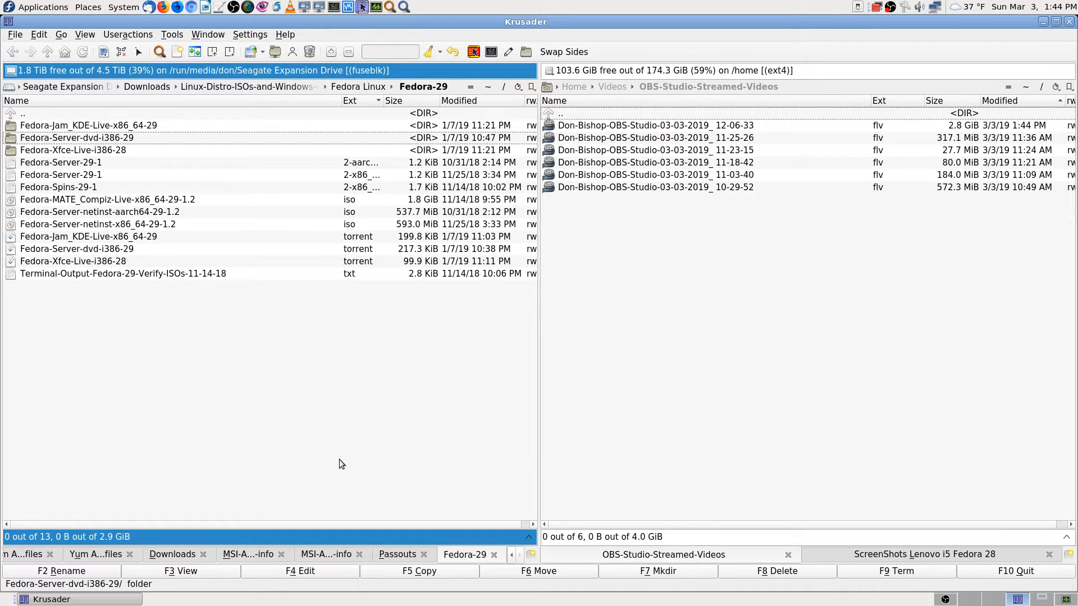
key(Down)
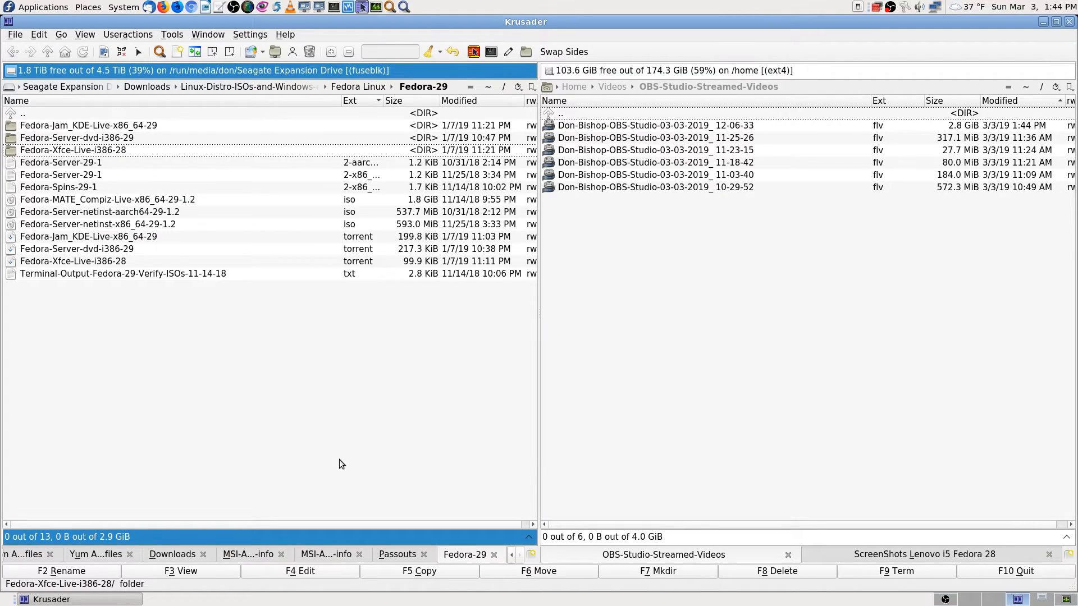
key(Up)
key(Return)
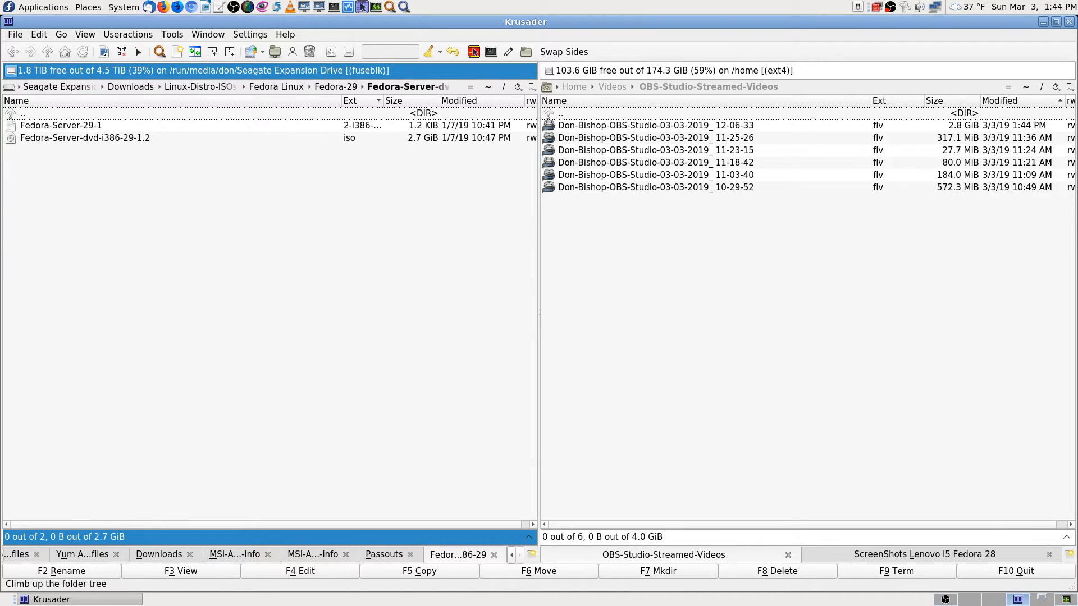
key(BackSpace)
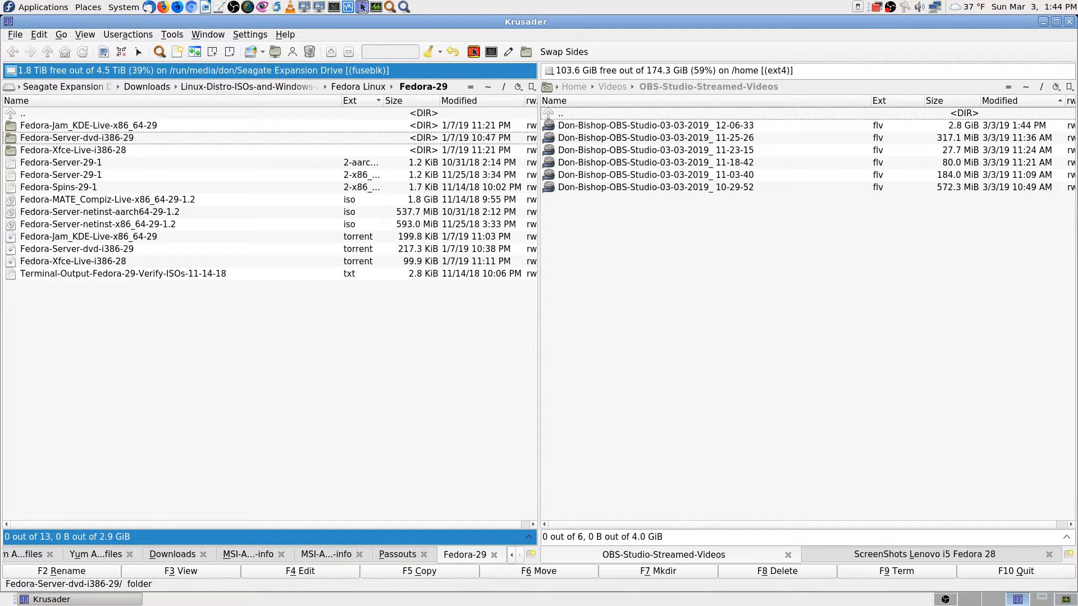
key(Return)
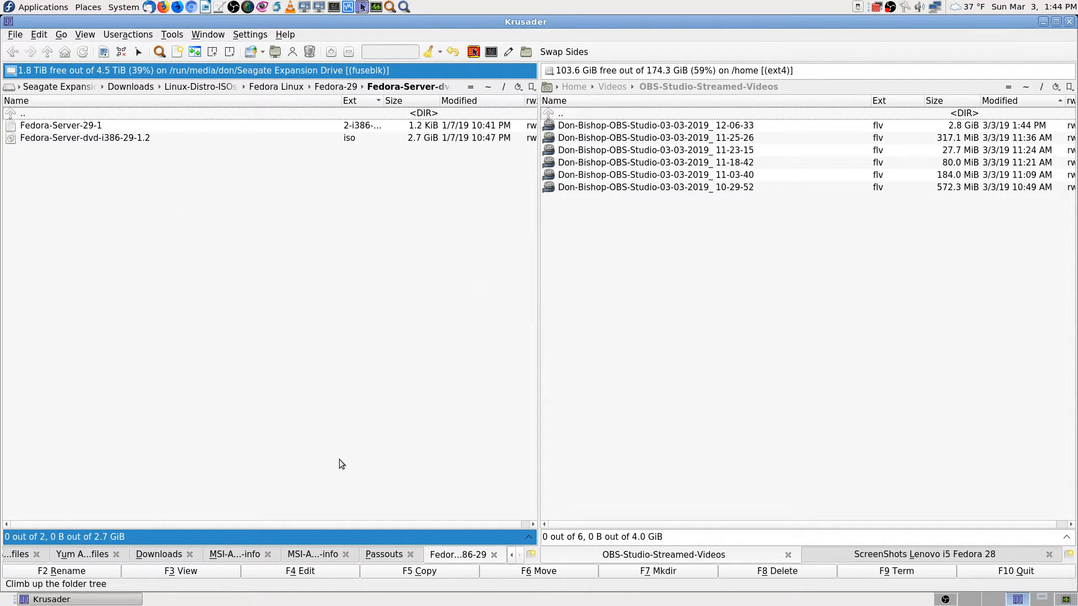
key(BackSpace)
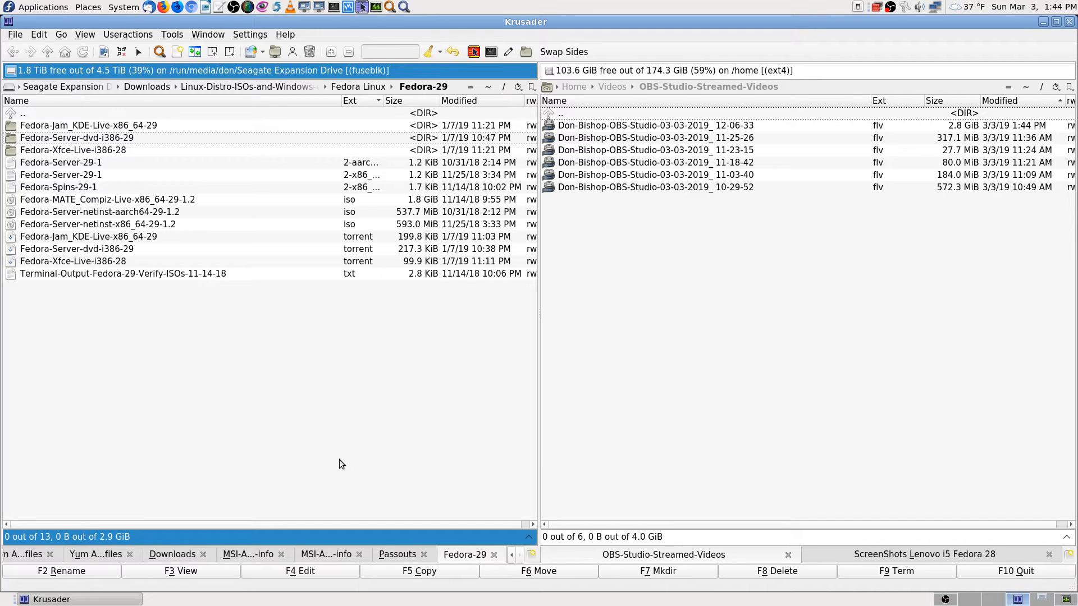
Narrow the file extension column while viewing Fedora-Server-dvd-i386-29, and return to the Fedora-29 folder
key(Return)
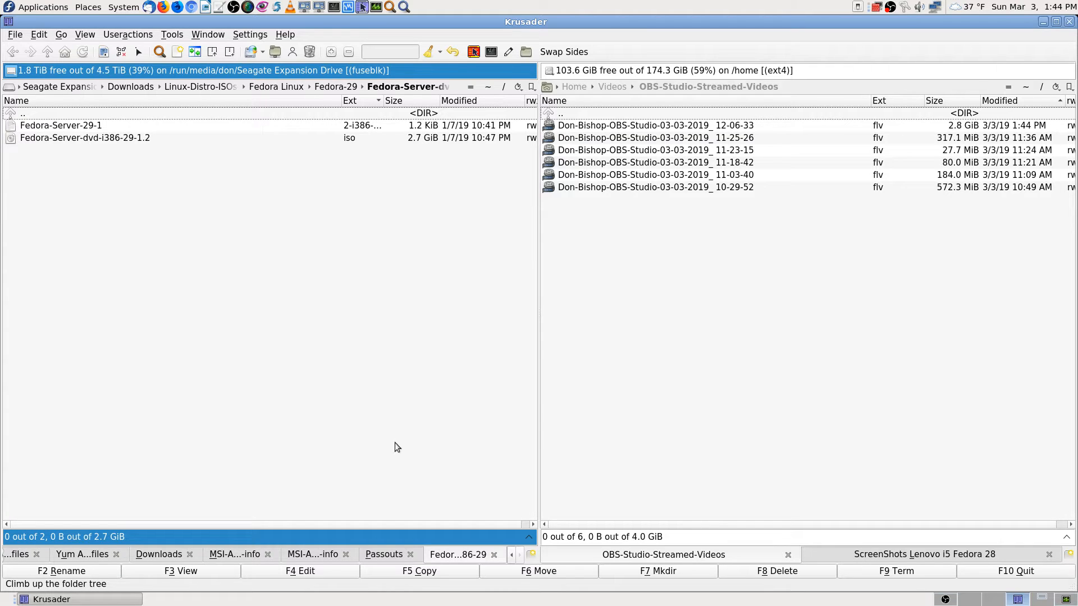
mouse_move(387, 101)
mouse_down()
mouse_move(428, 100)
mouse_move(377, 95)
mouse_up()
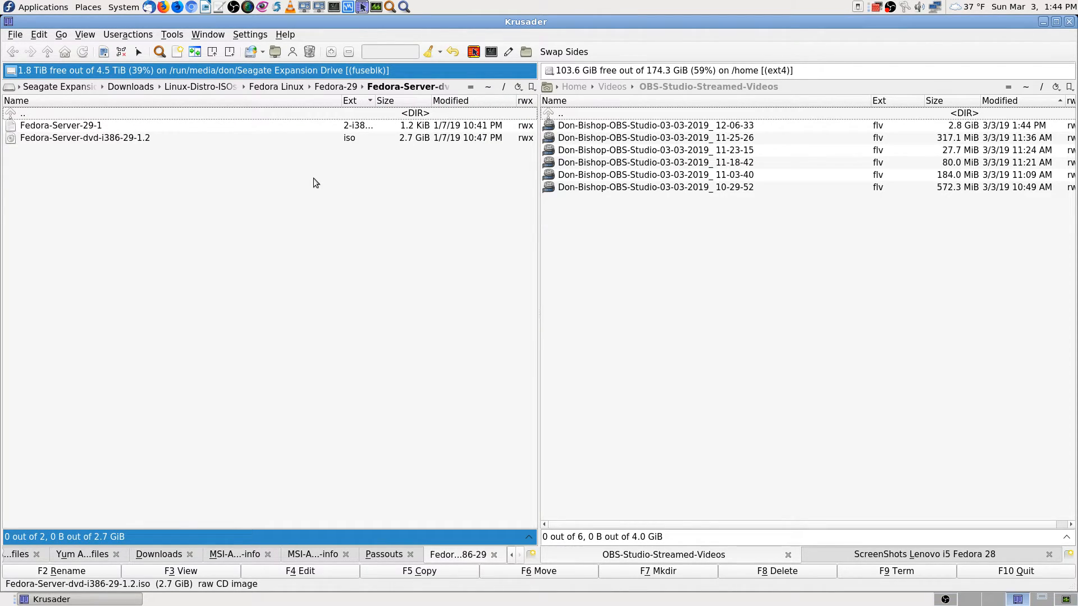
key(BackSpace)
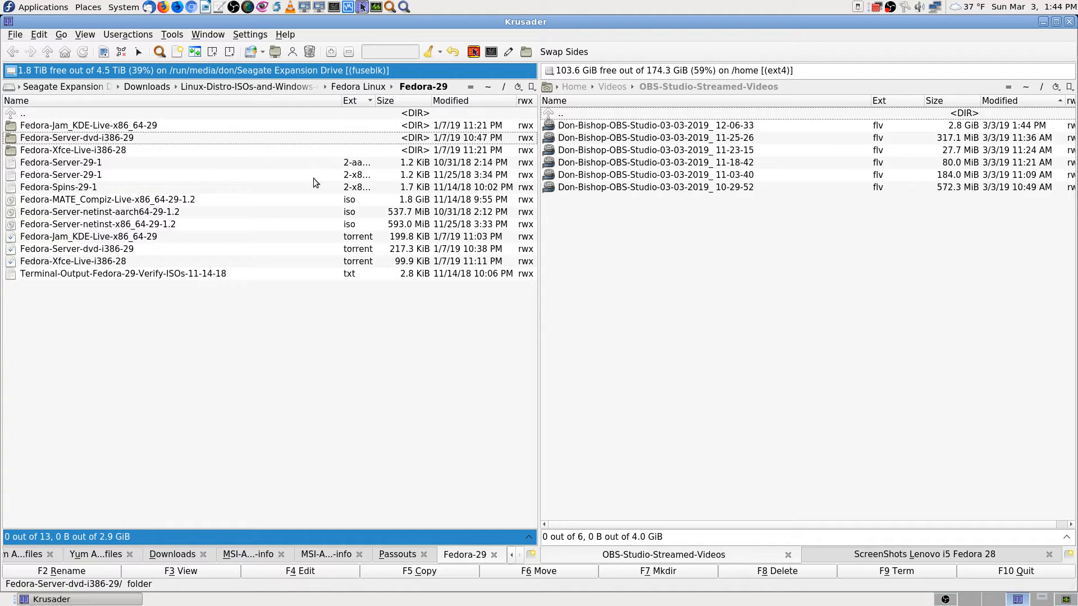
Look inside the folder Fedora-Xfce-Live-i386-28 and return to Fedora-29
key(Down)
key(Return)
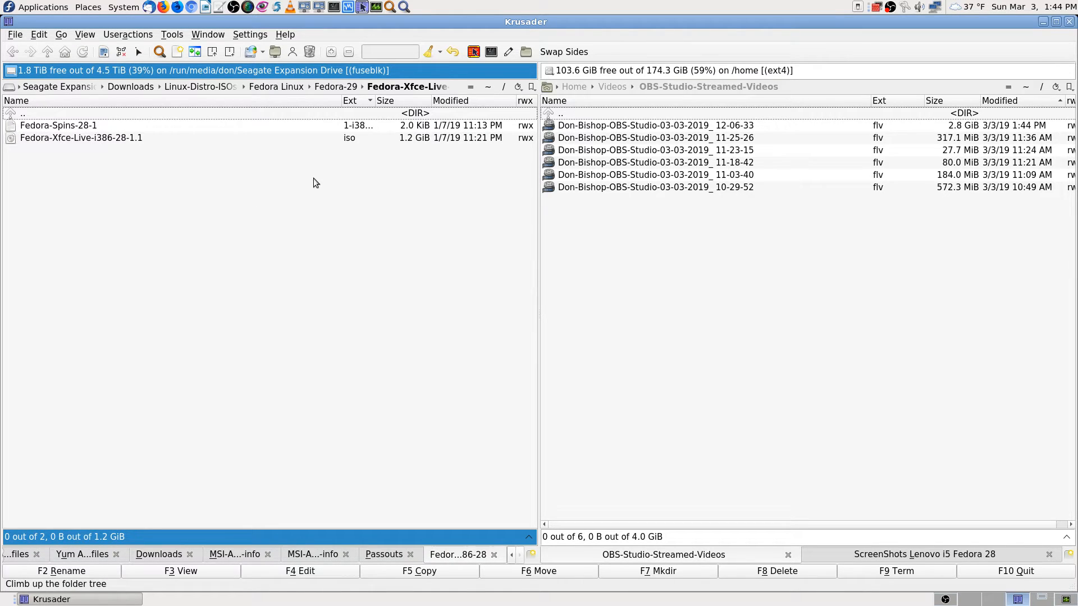
key(BackSpace)
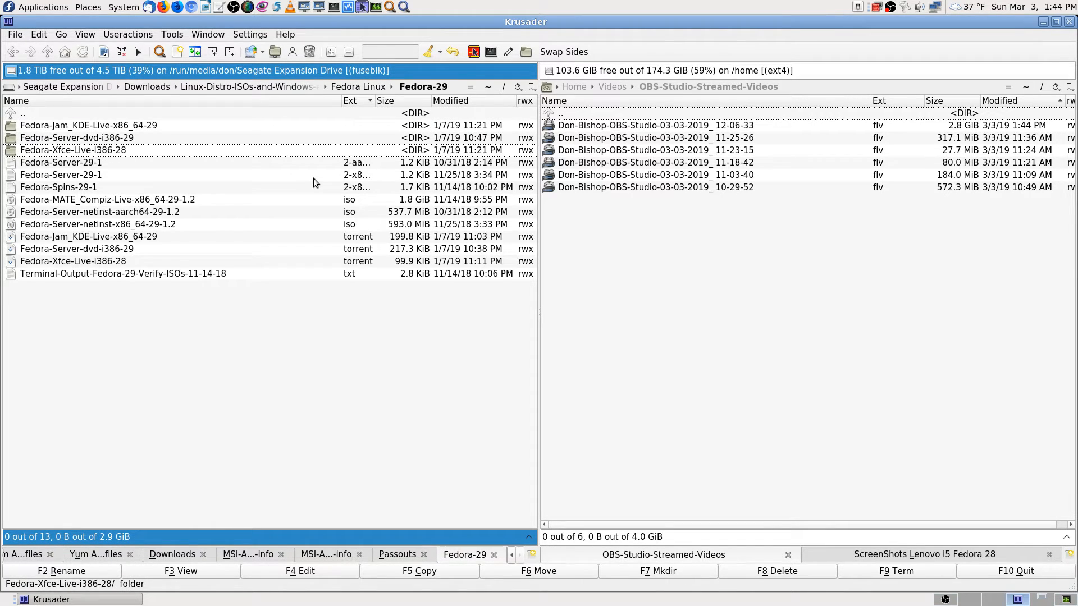
Go up to the Fedora Linux folder and sort its contents by modification date, newest first
key(BackSpace)
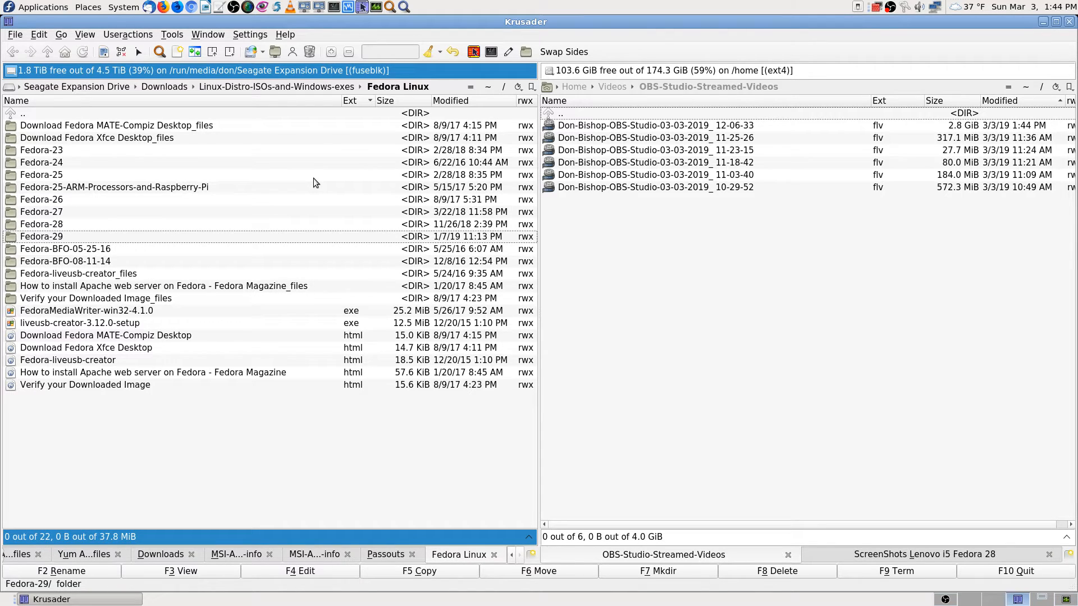
click(460, 102)
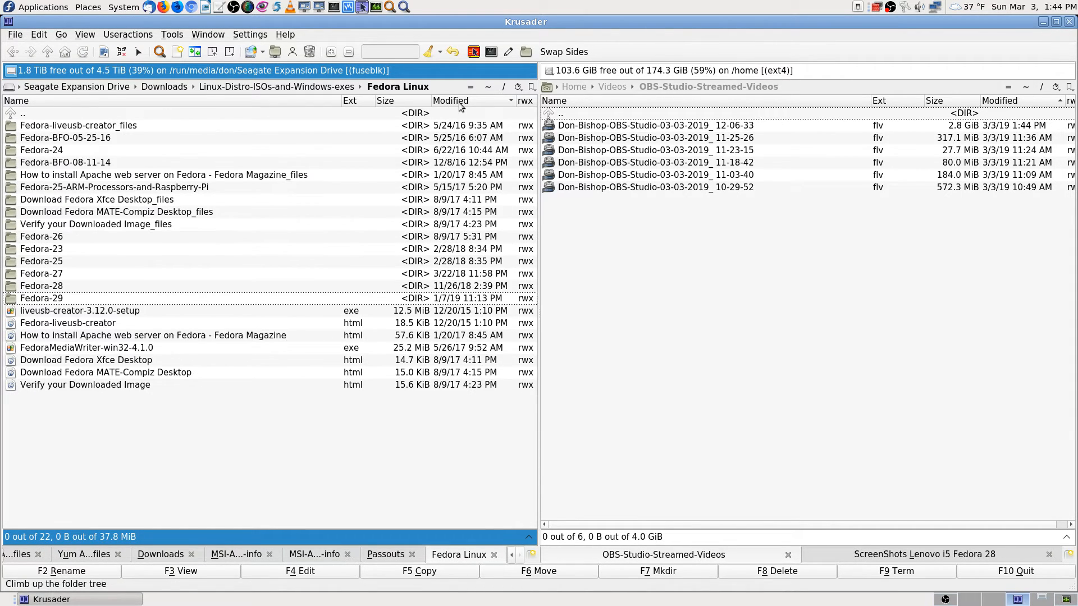
click(459, 102)
click(183, 113)
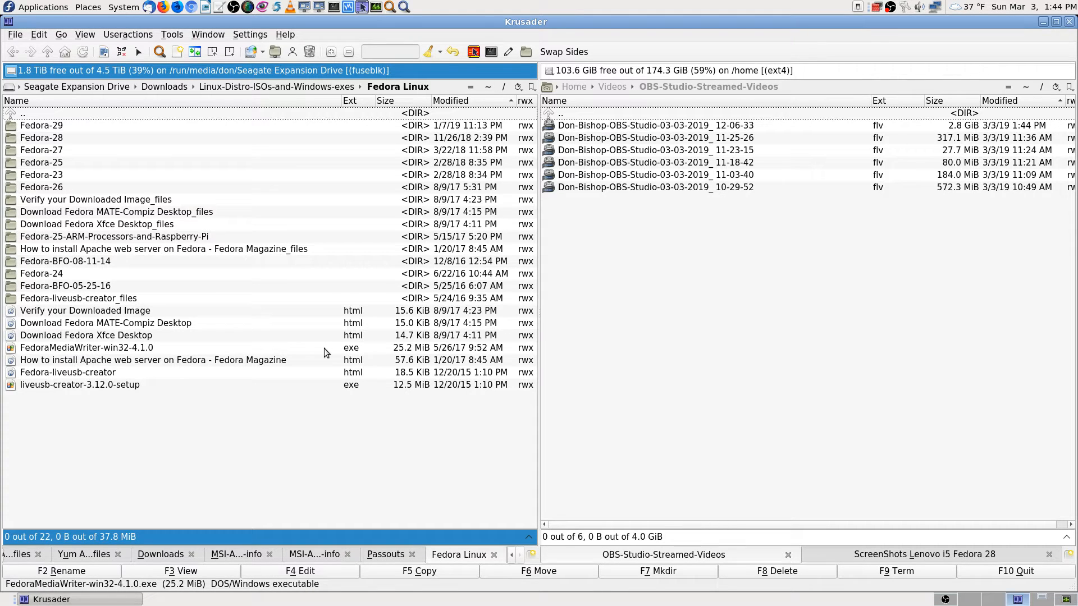
Check the image's write progress in Fedora Media Writer, and open the home folder's Downloads in Krusader
mouse_move(324, 348)
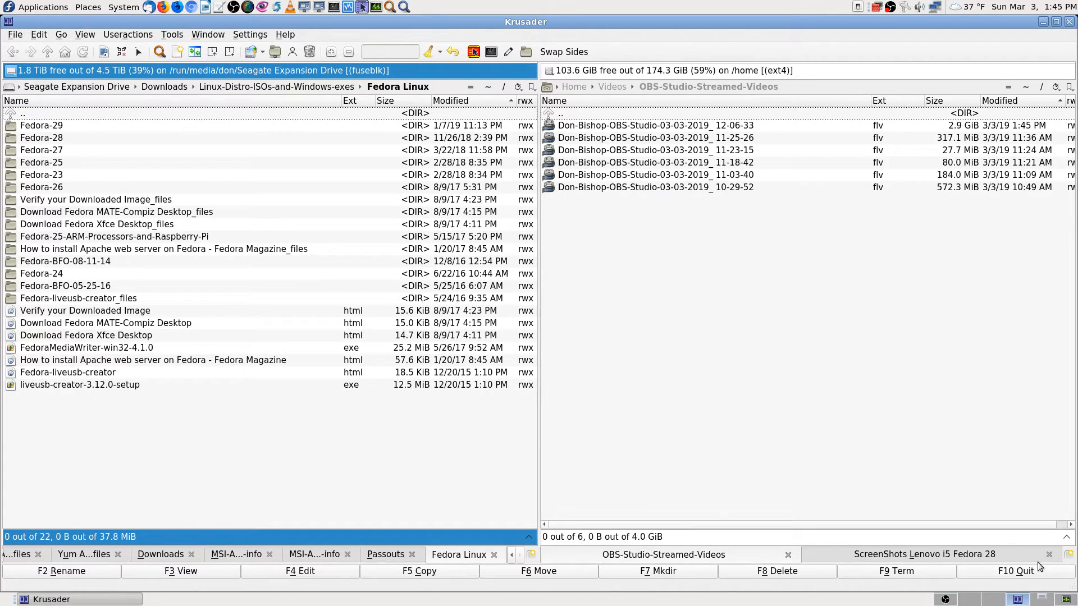
click(1042, 599)
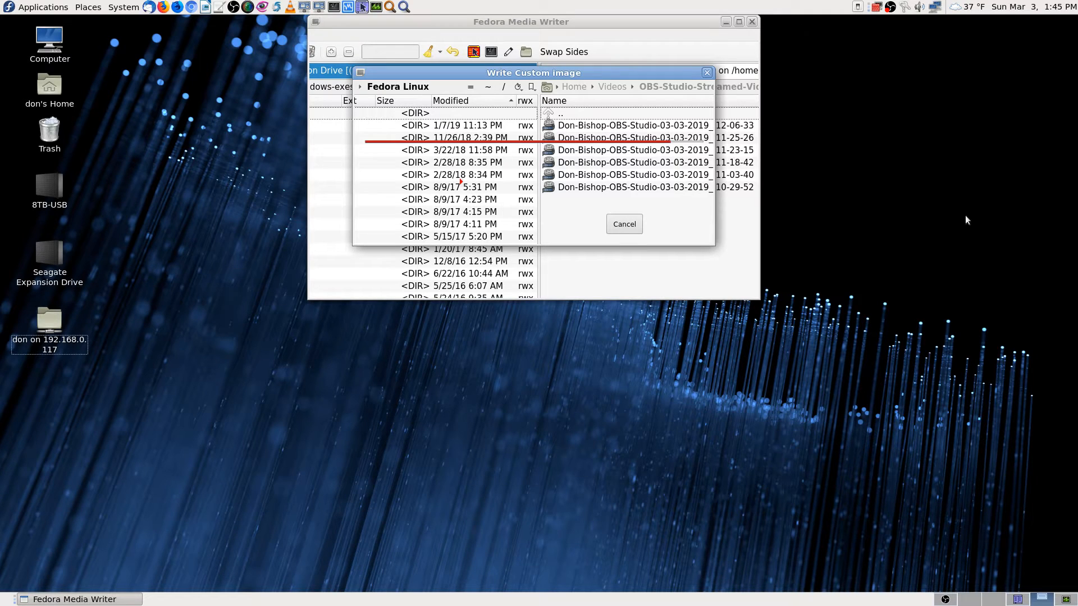
click(1018, 600)
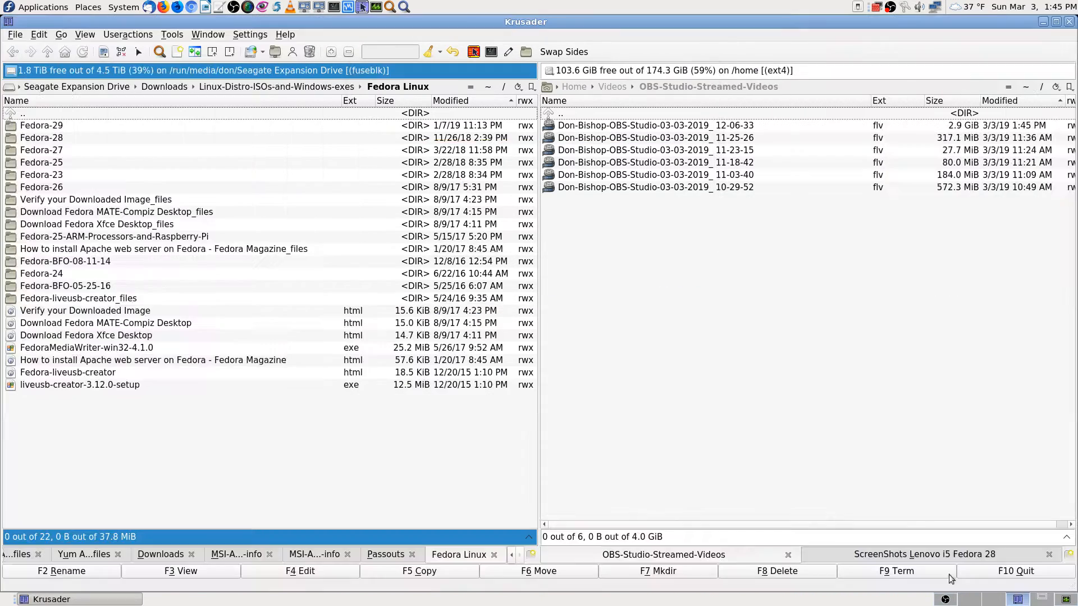
click(487, 87)
double_click(52, 138)
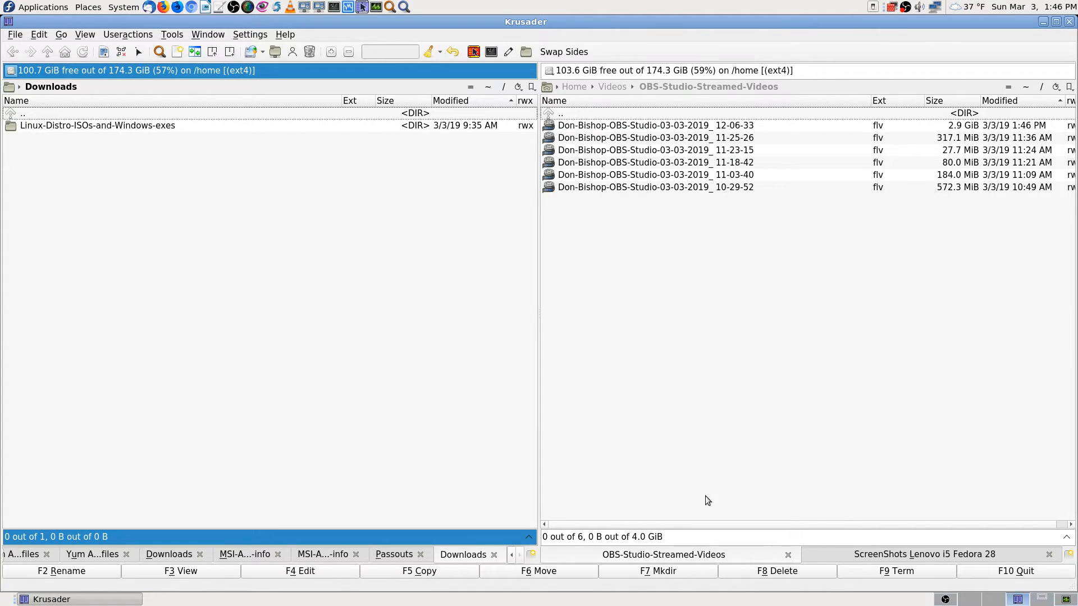
Close the finished custom image write in Fedora Media Writer, exit the program and dismiss the Fedora-MATE-Live-29-1-2 medium prompt
click(1045, 599)
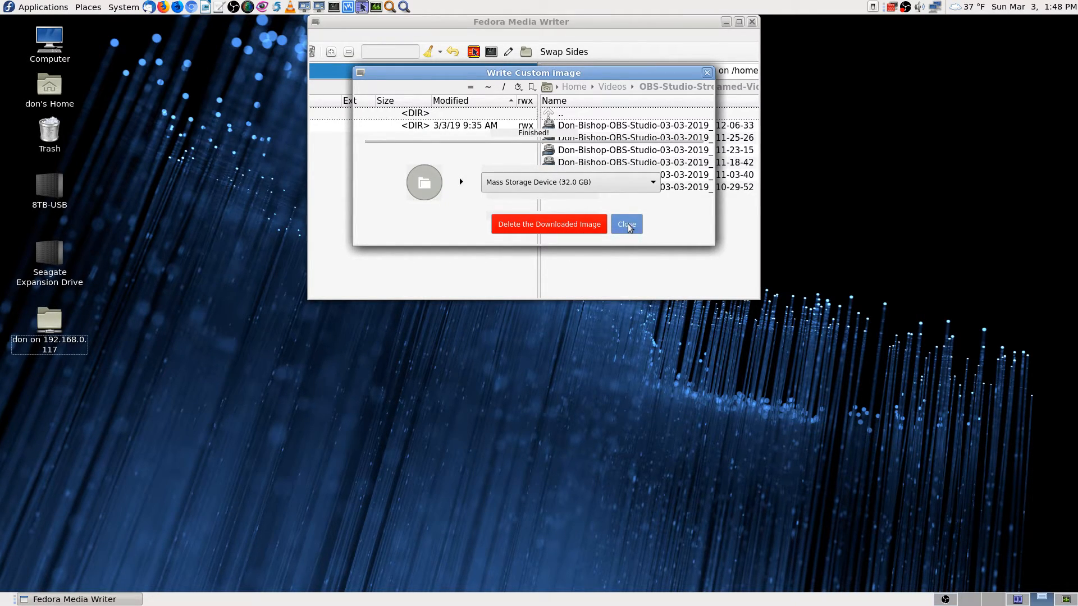
click(627, 225)
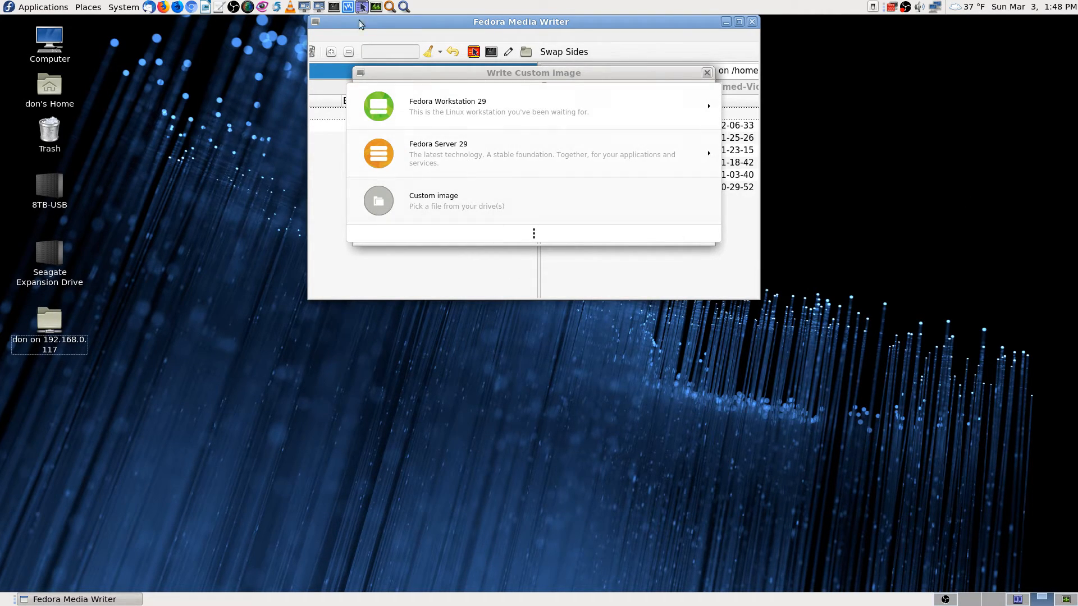
click(752, 21)
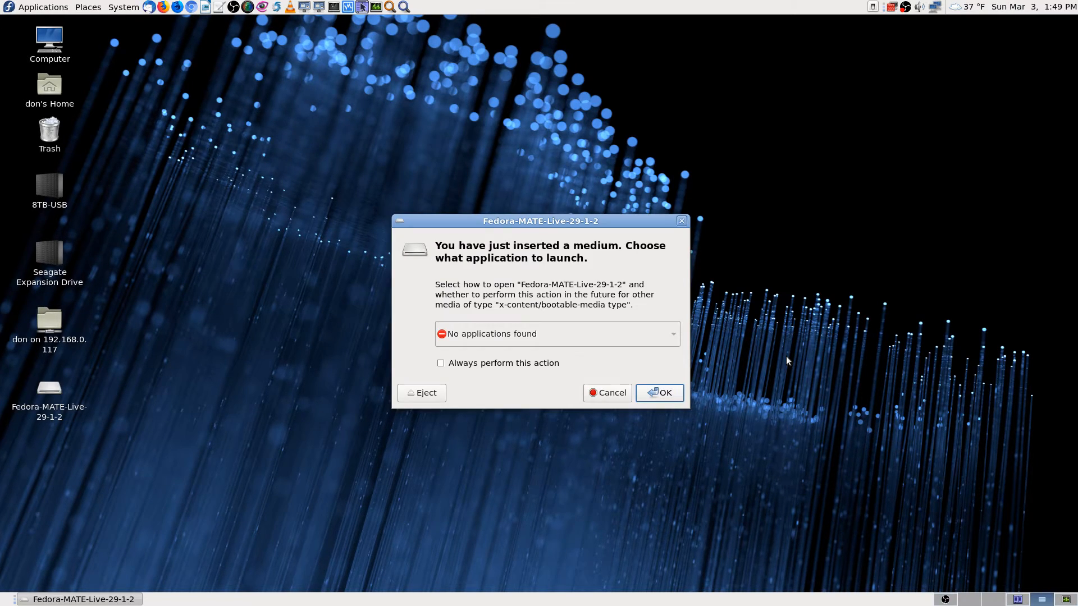
click(605, 391)
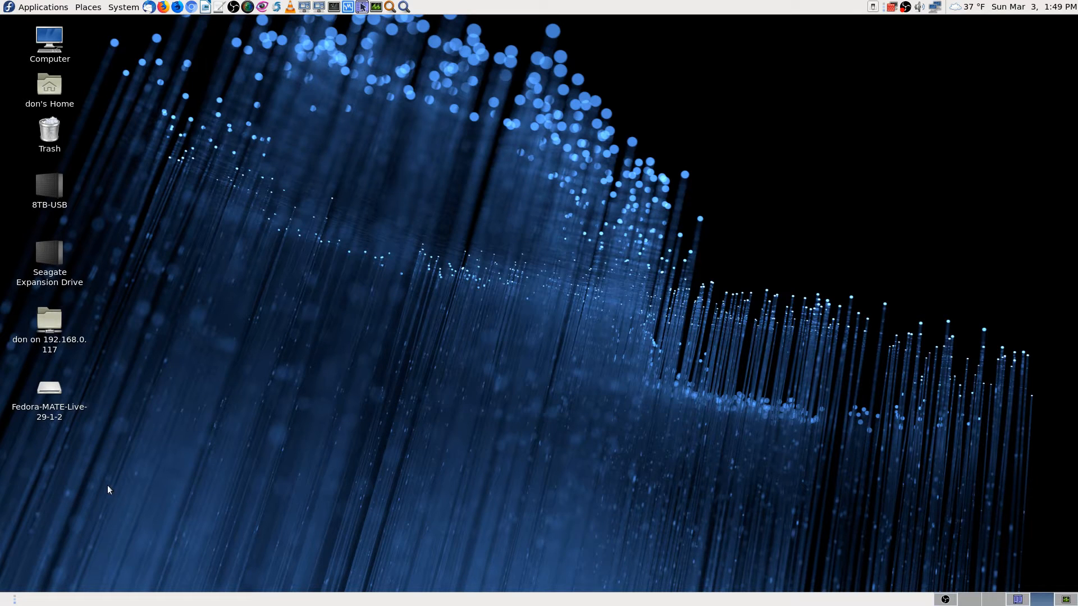
Switch to Krusader and open the mounted Fedora-MATE-Live-29-1-2 volume
click(1017, 600)
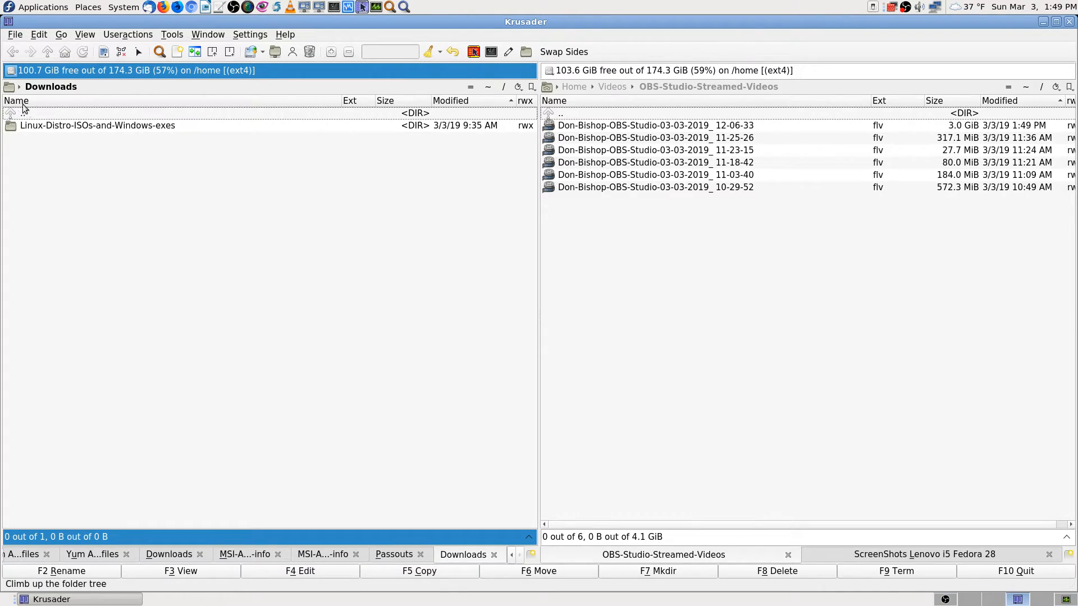
click(12, 72)
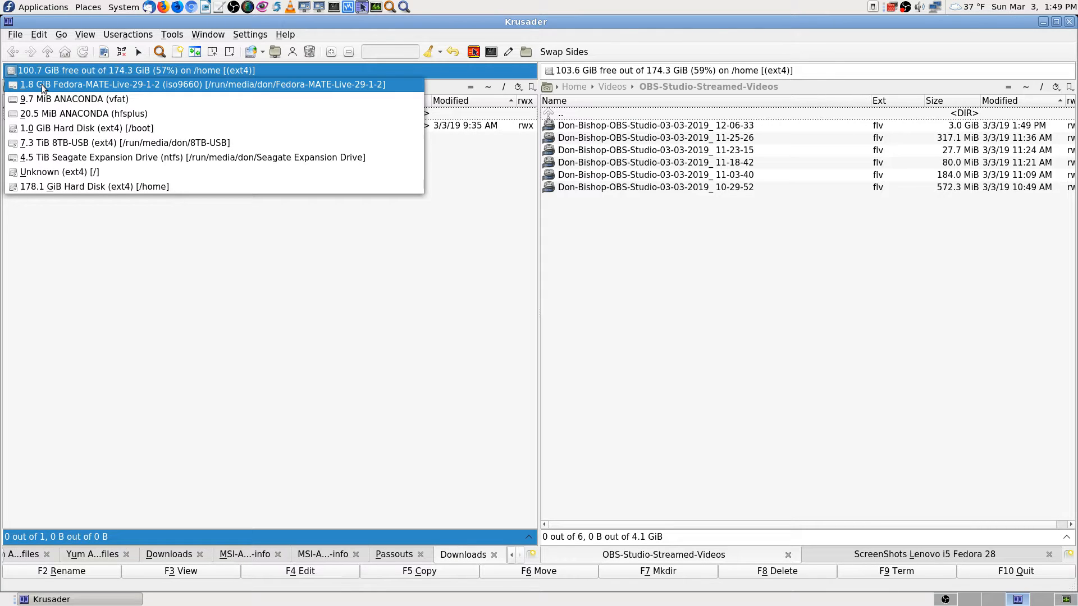
click(144, 85)
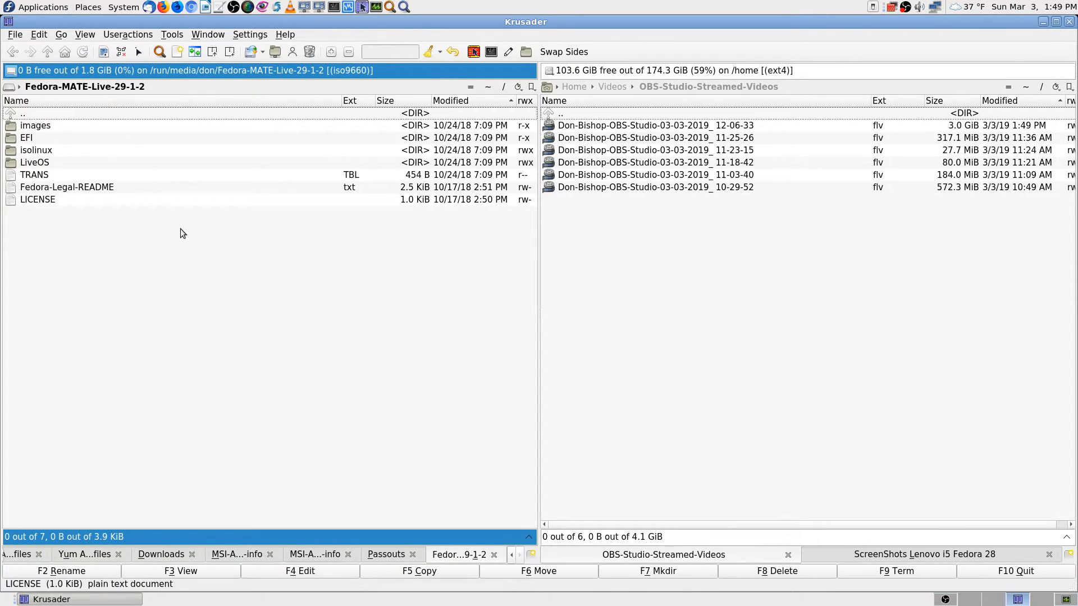
Examine the images, EFI and LiveOS folders on the Fedora-MATE-Live-29-1-2 volume
key(Down)
key(Return)
key(Return)
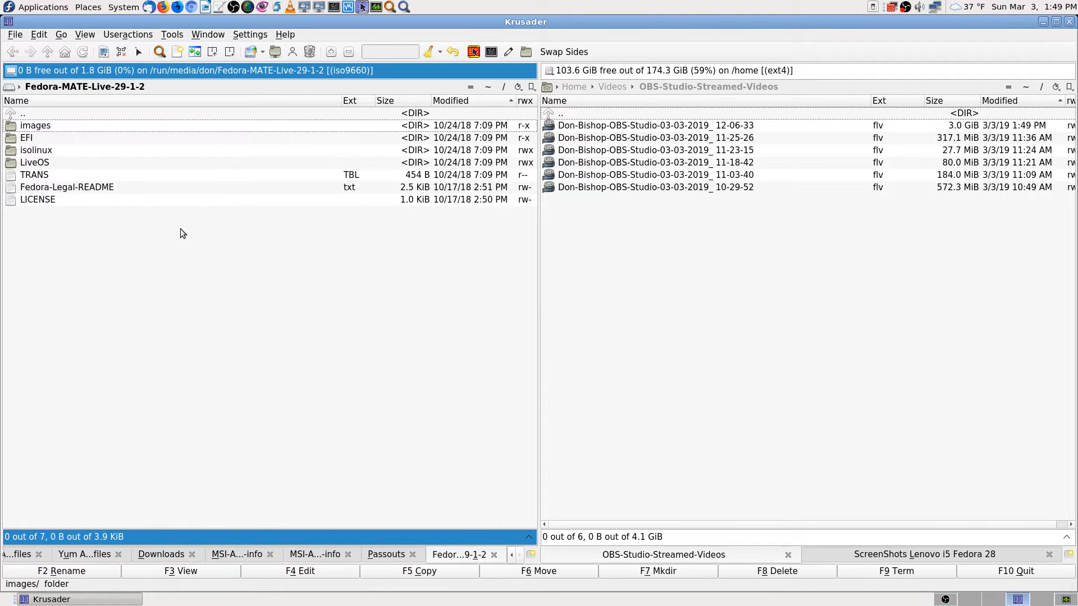
key(Down)
key(Return)
key(Return)
key(Down)
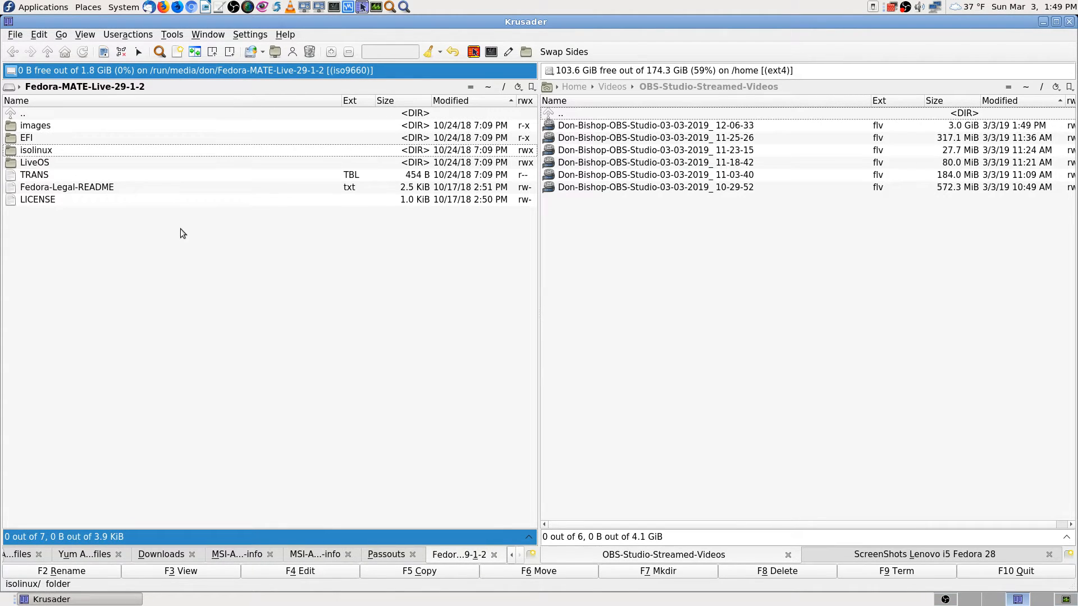
key(Up)
key(Down)
key(Down)
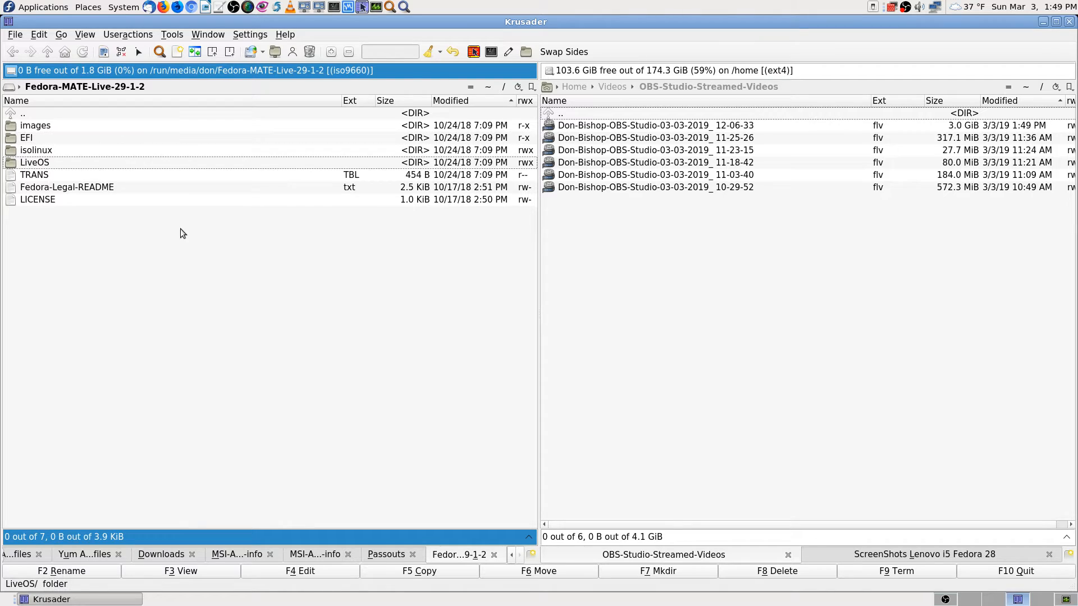
key(Return)
key(Return)
key(Up)
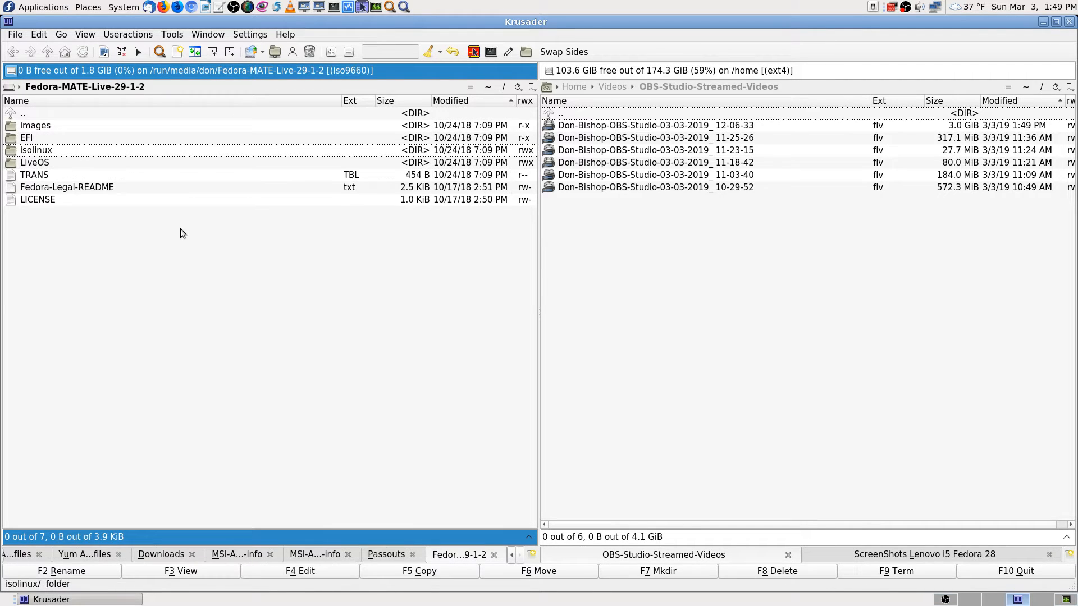
Look inside the EFI/BOOT folder of the live volume, and go back up to the folder of mounted drives
key(Up)
key(Return)
key(Down)
key(Return)
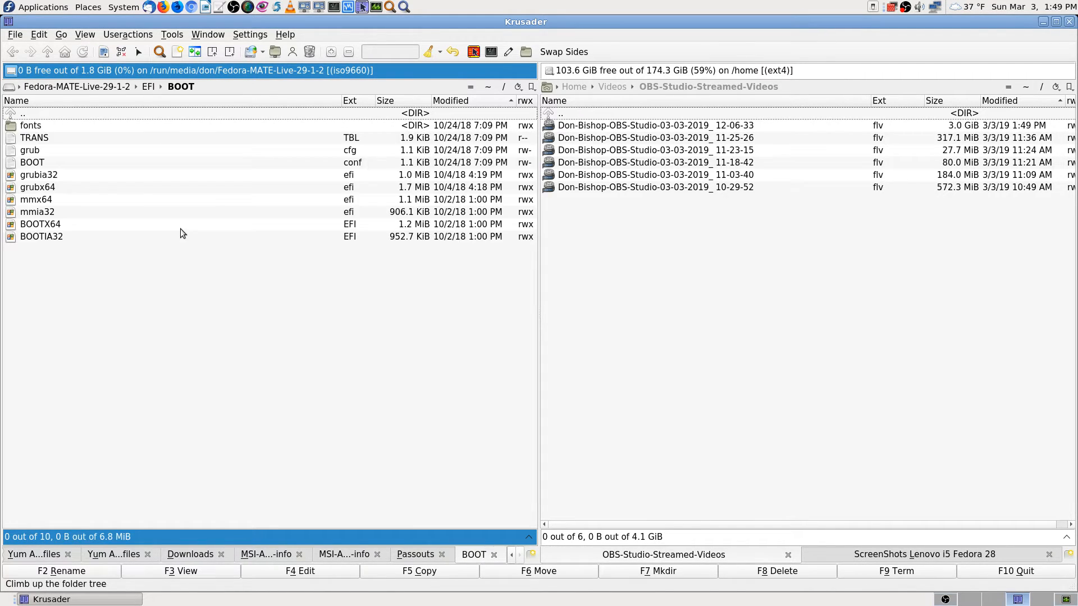
key(Return)
key(BackSpace)
key(BackSpace)
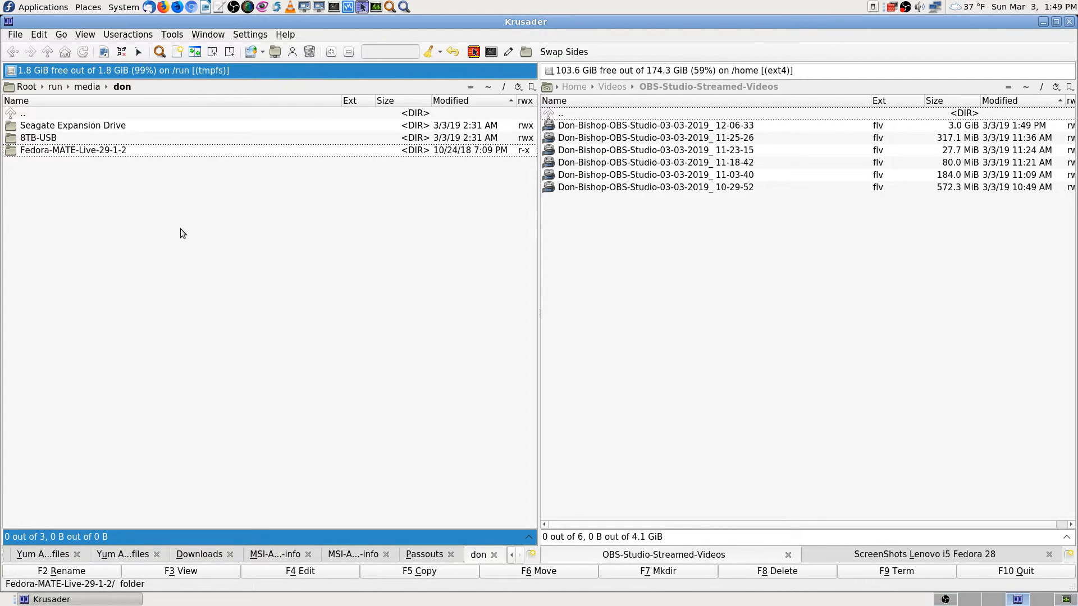
Leave the mounted drives and open the Downloads folder in the home directory
click(11, 71)
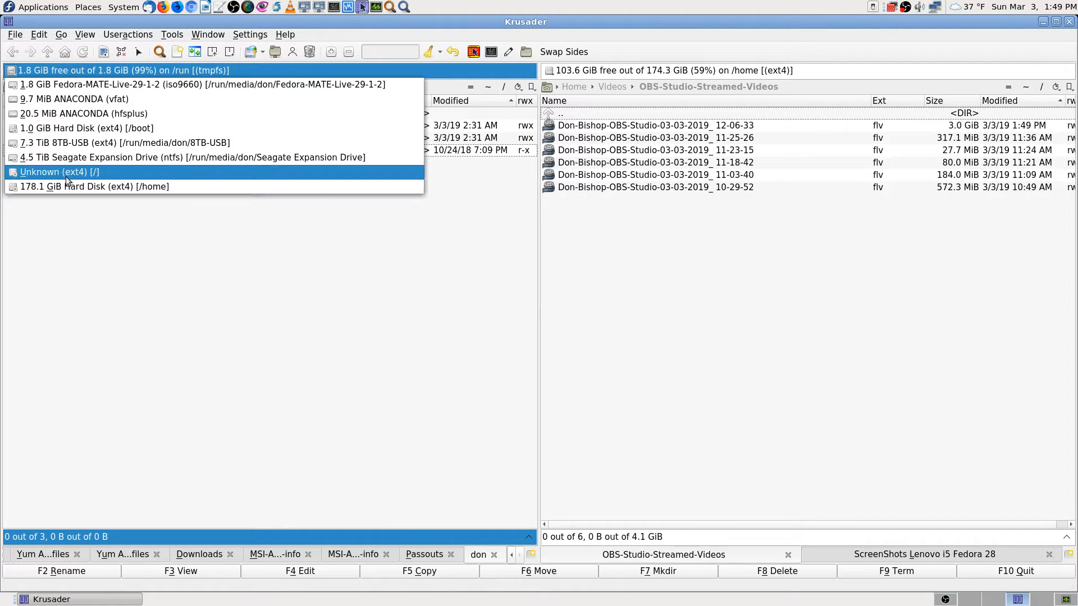
click(123, 302)
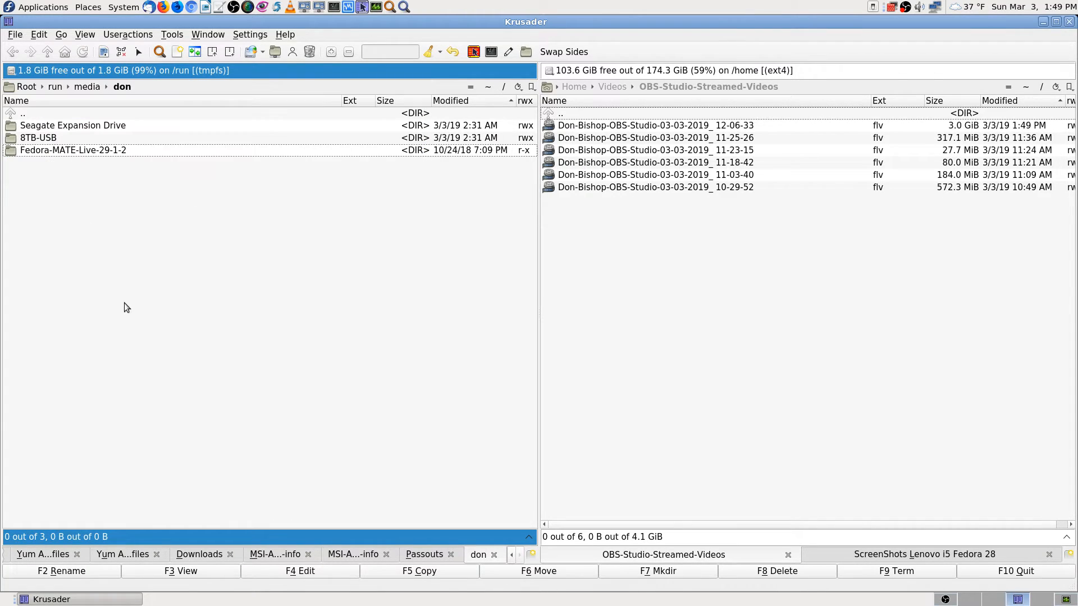
click(488, 87)
text(diwb')
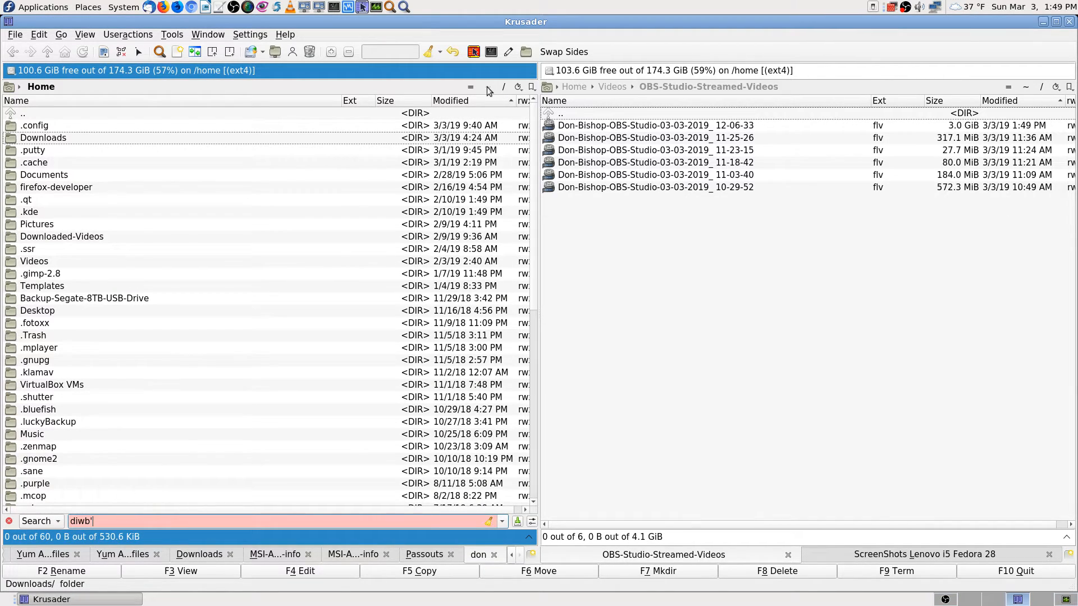
key(BackSpace)
key(BackSpace)
key(Return)
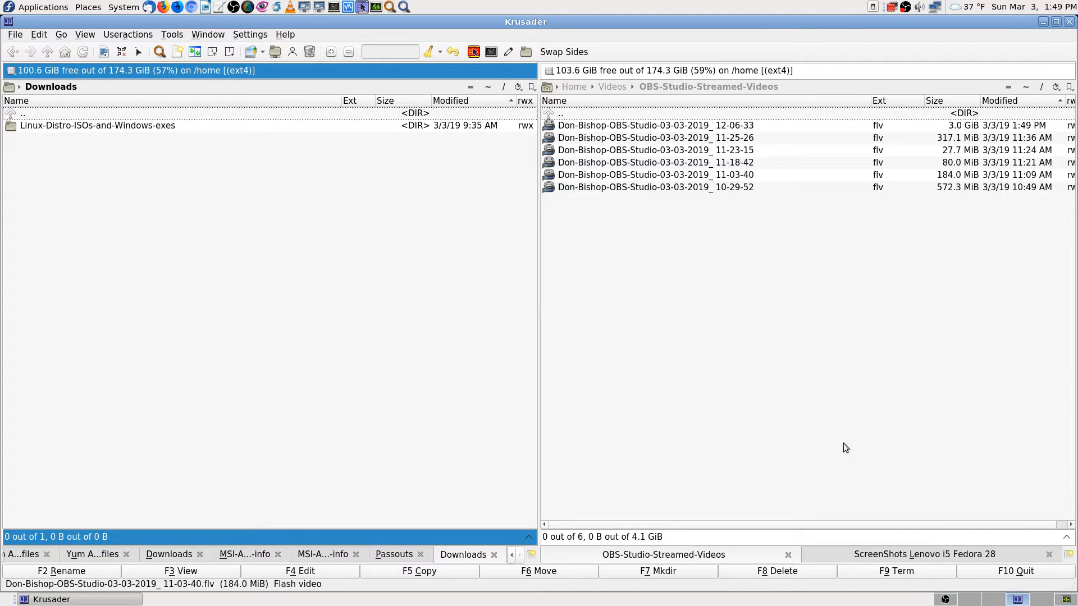
Eject the Fedora-MATE-Live-29-1-2 drive from the desktop
click(970, 599)
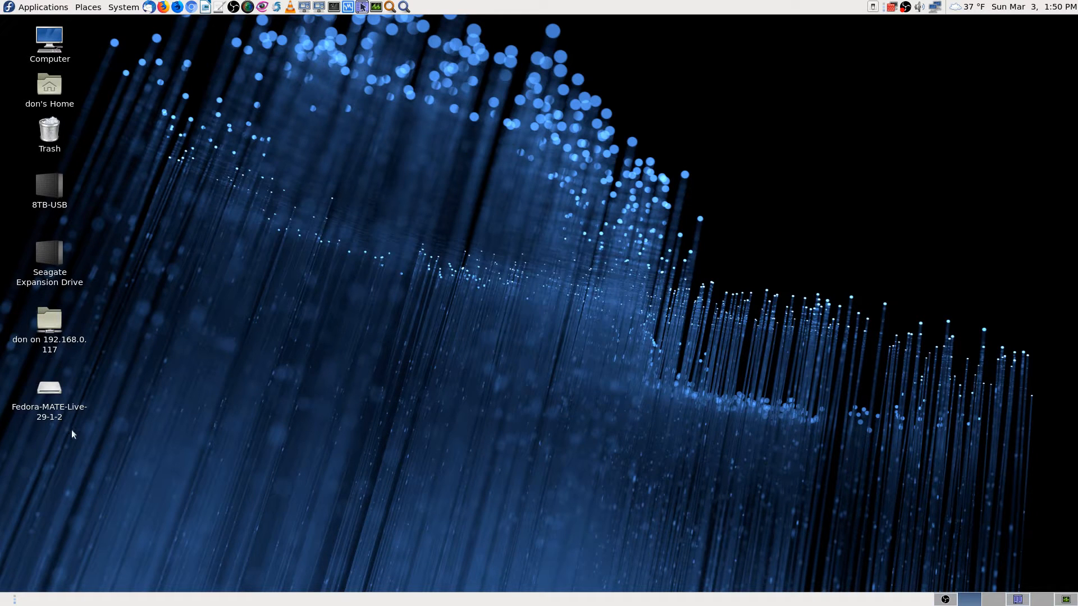
right_click(52, 395)
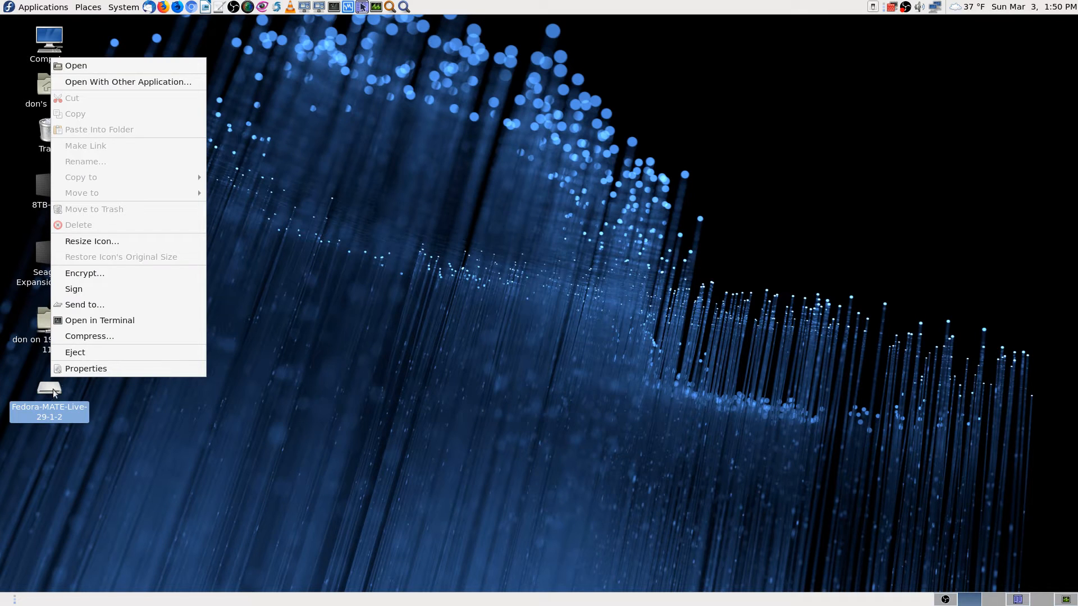
click(120, 353)
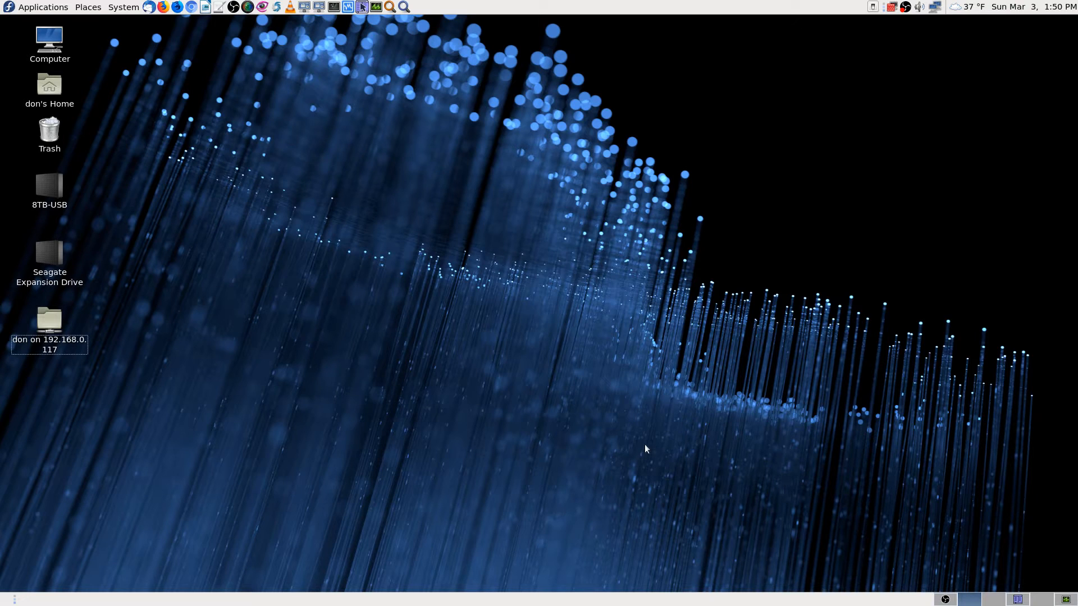
Switch to OBS and change the live scene to Cam 2 Stream
click(946, 600)
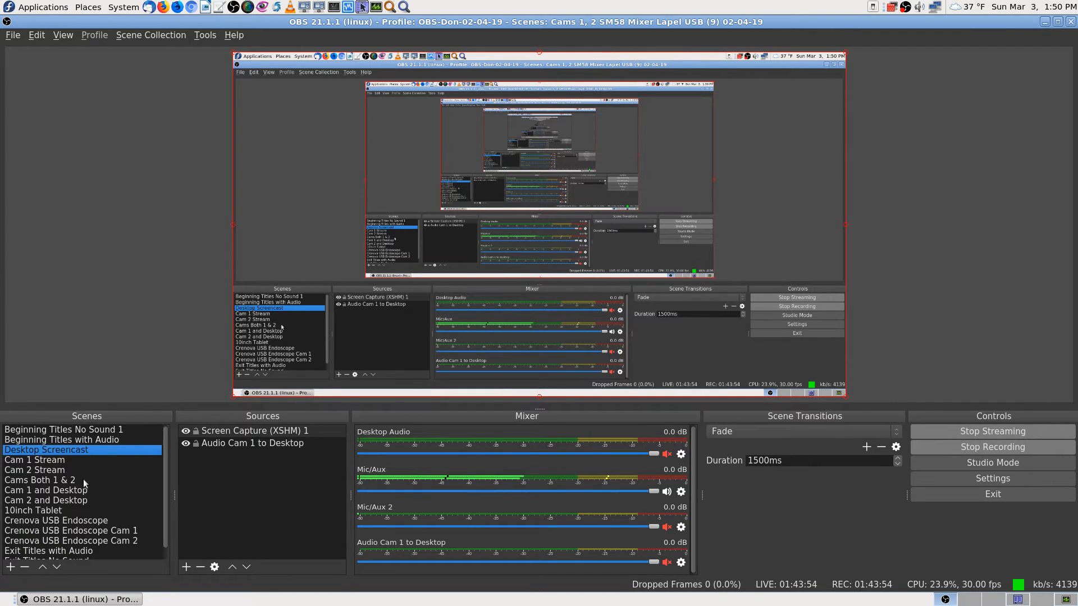
click(55, 470)
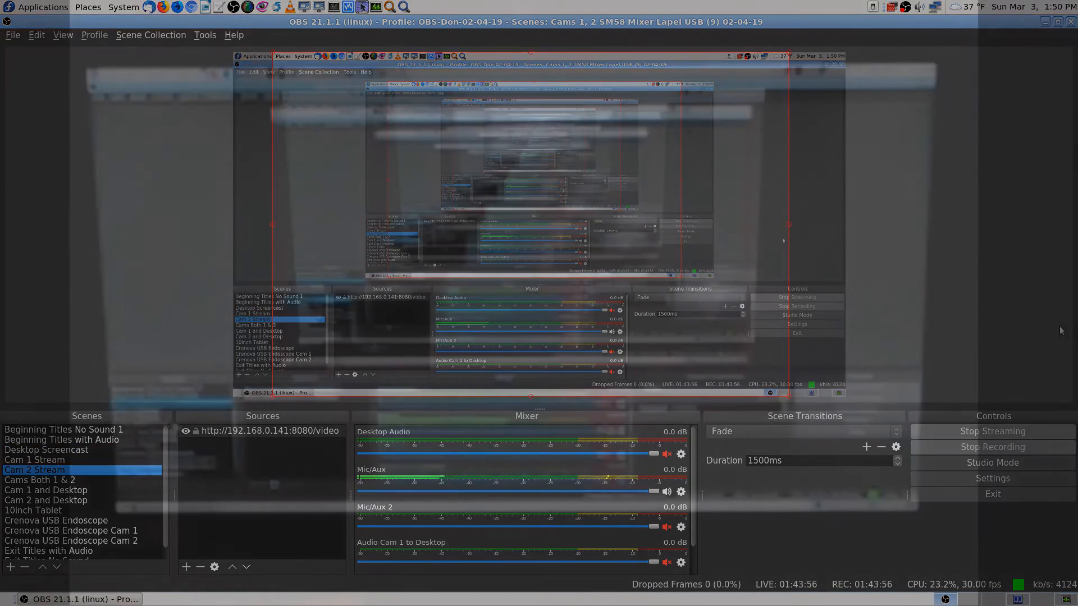
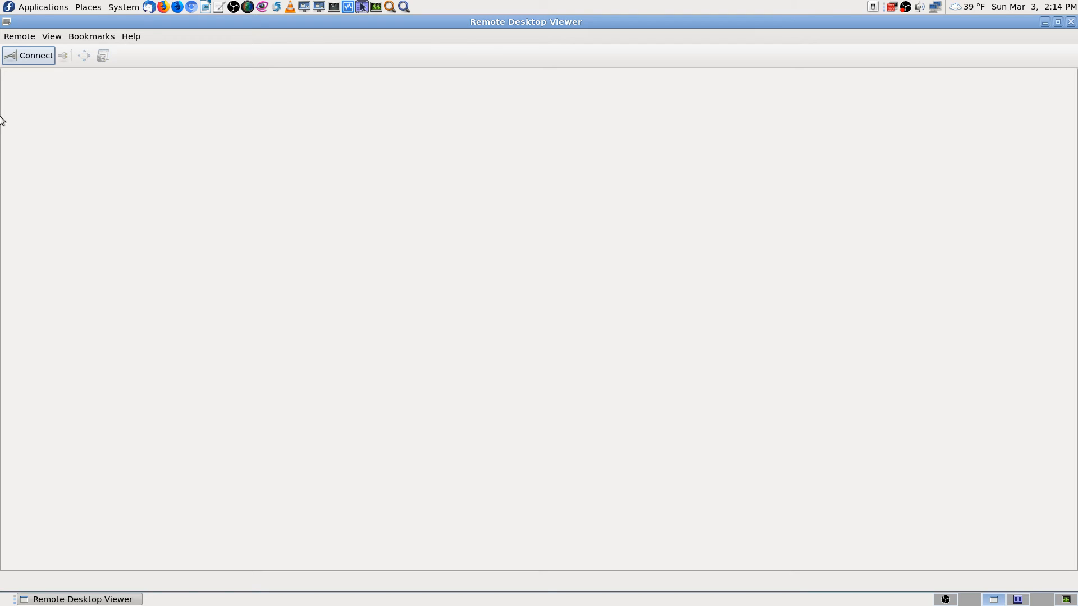
Try to connect to the VNC host 192.168.0.182:5900 in Remote Desktop Viewer
click(34, 57)
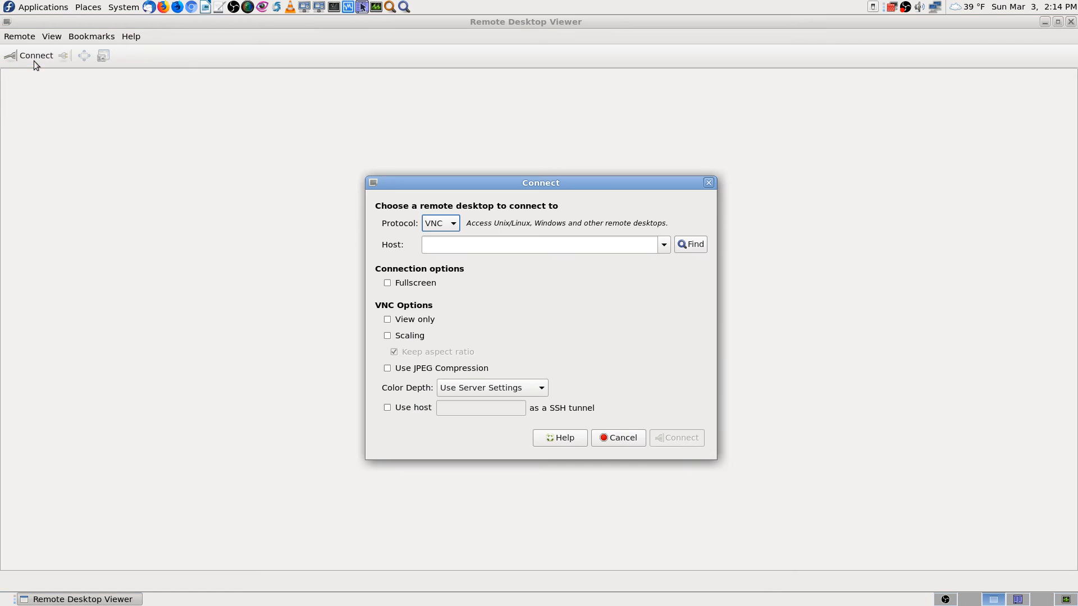
click(664, 245)
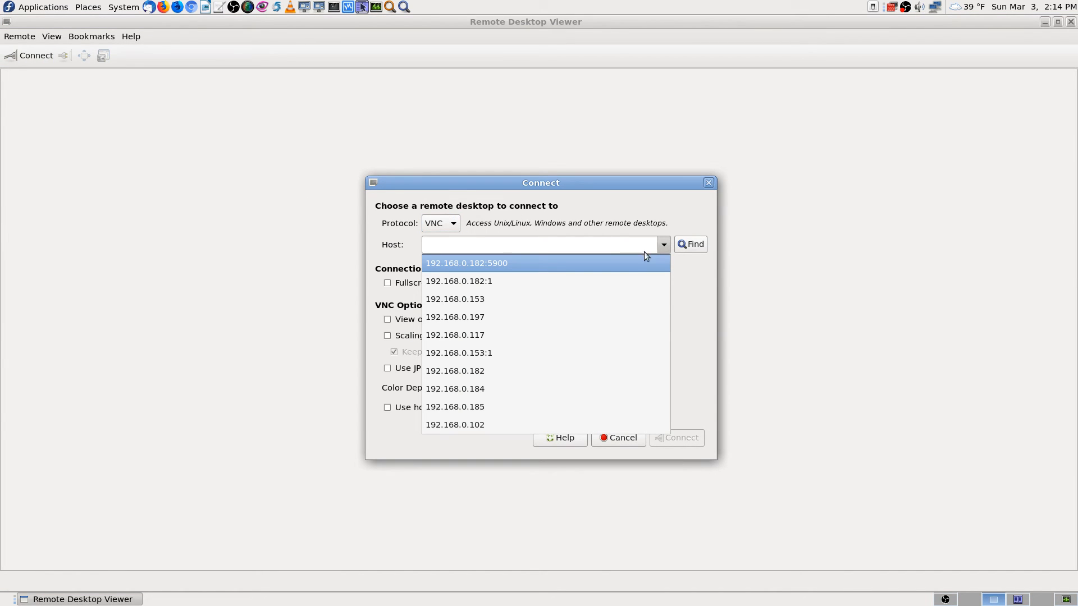
click(618, 264)
click(669, 439)
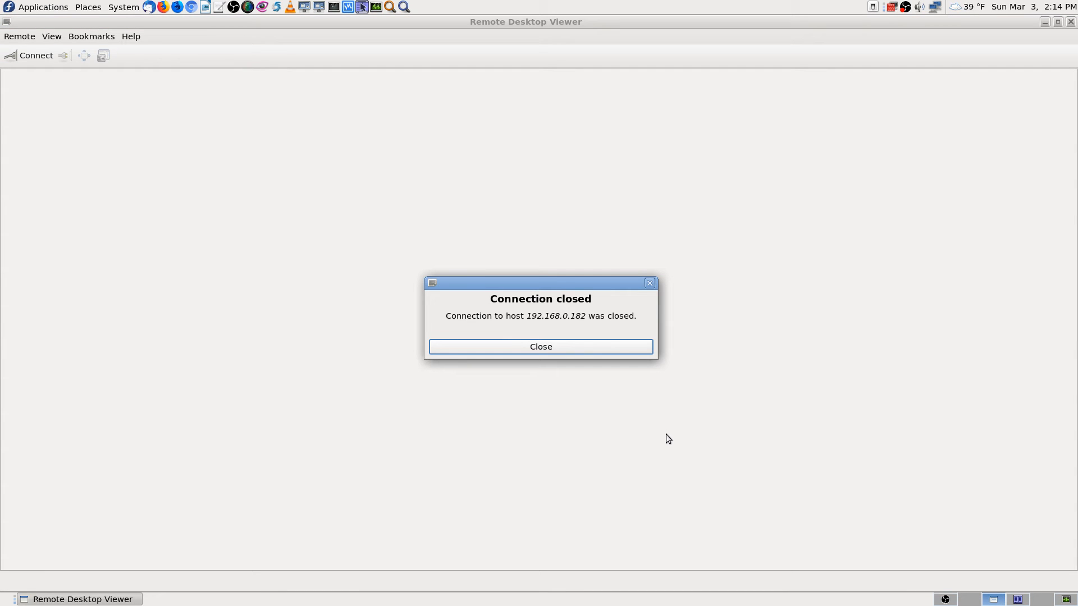
click(609, 349)
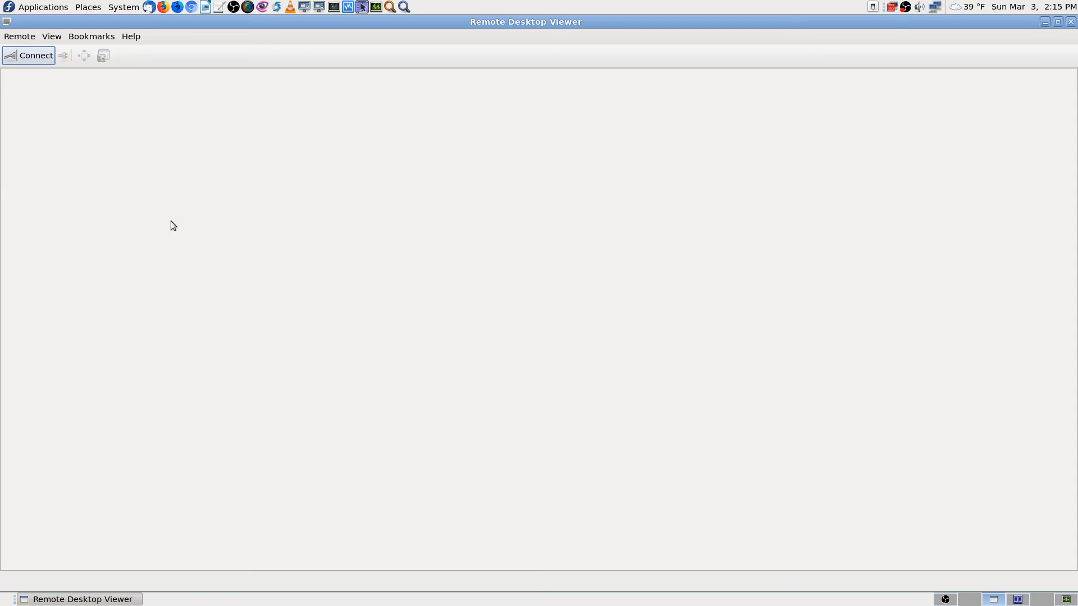
Connect to the VNC host 192.168.0.182:5900 and authenticate with the VNC password
click(37, 57)
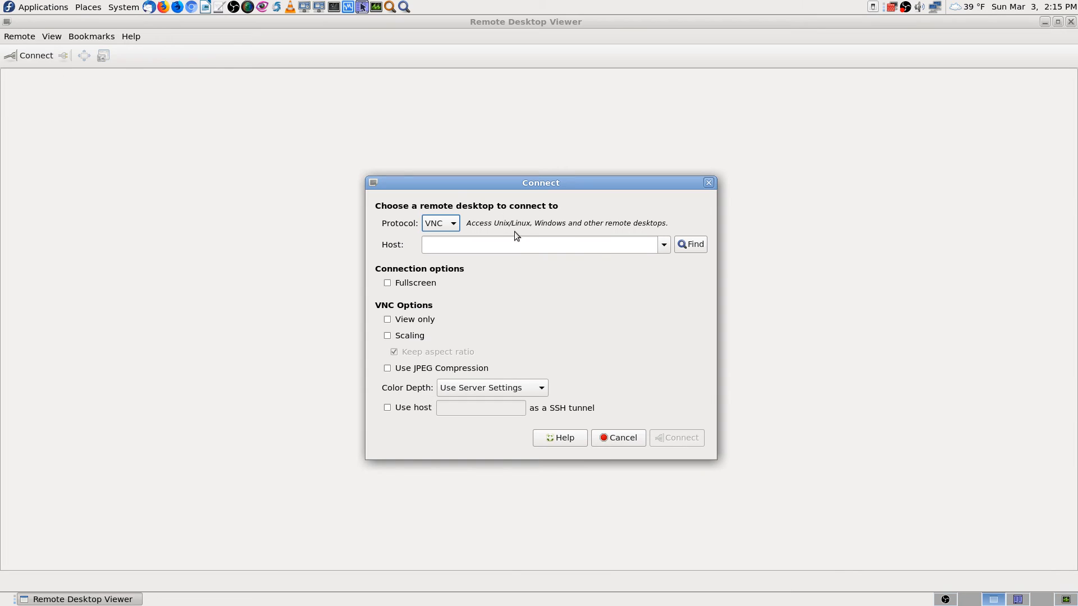
click(663, 245)
click(658, 259)
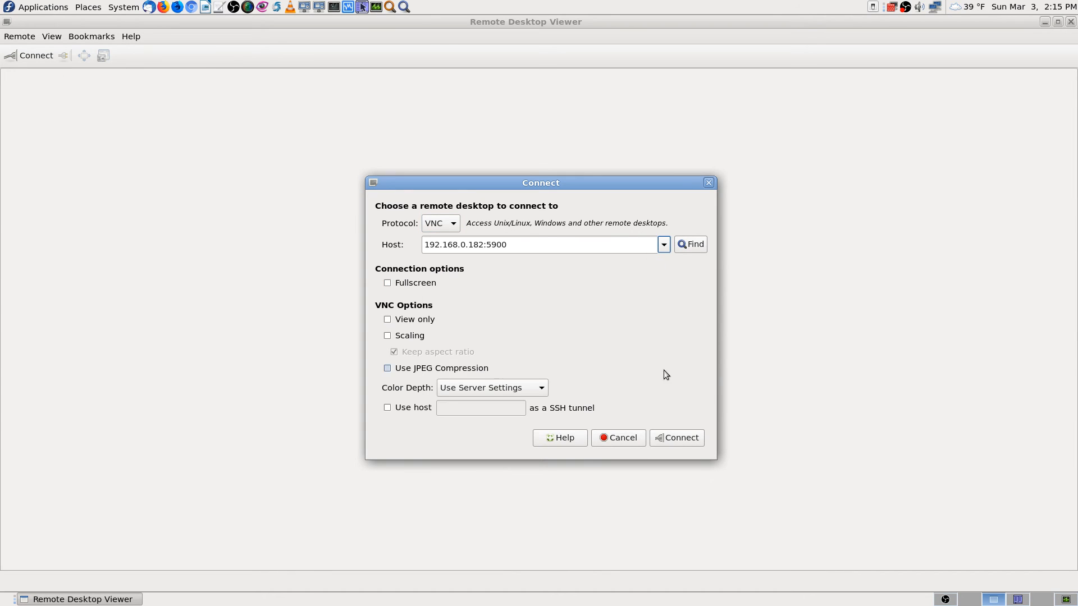
click(678, 438)
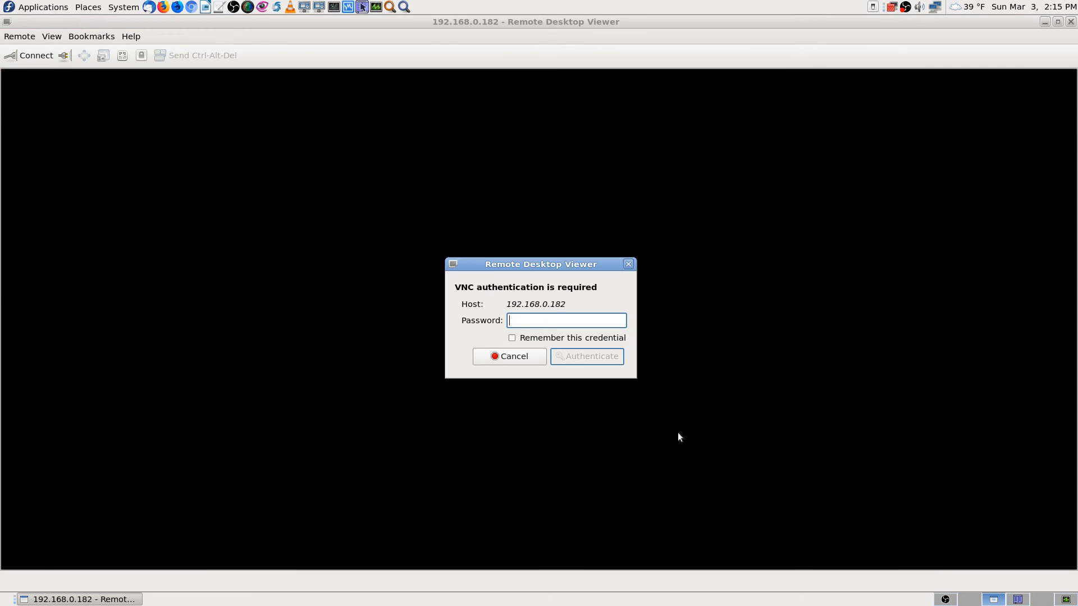
text(****)
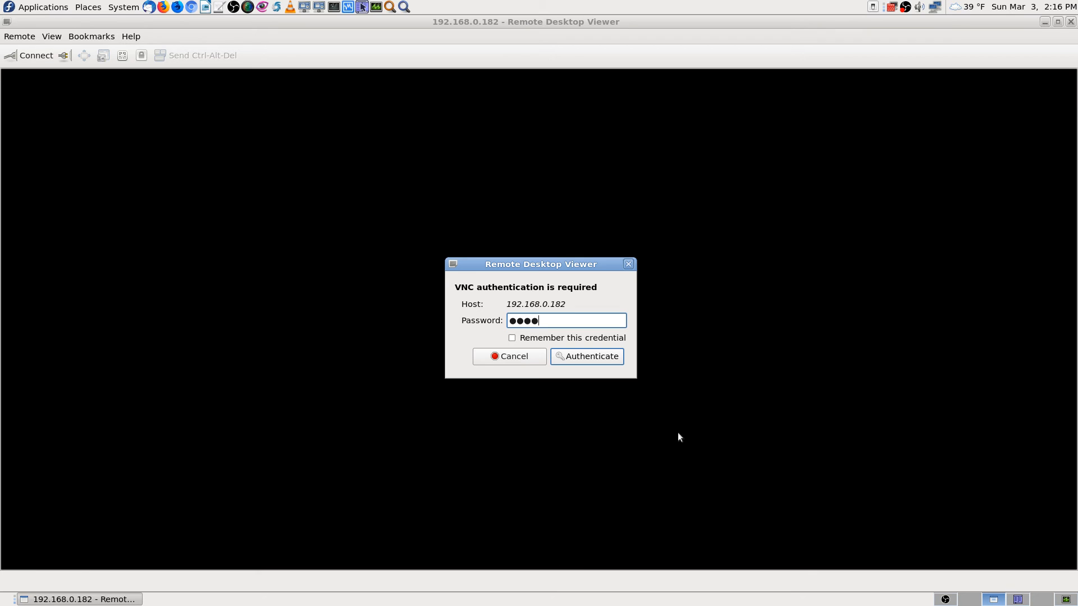
text(***)
key(Return)
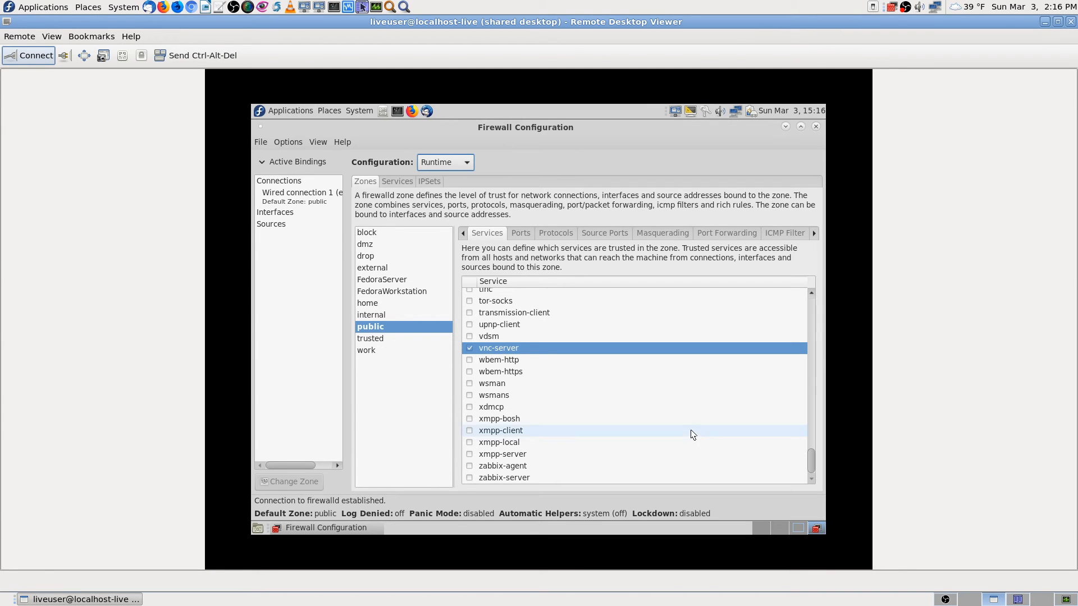
Scale the remote desktop to fit the viewer and show it in fullscreen
click(120, 56)
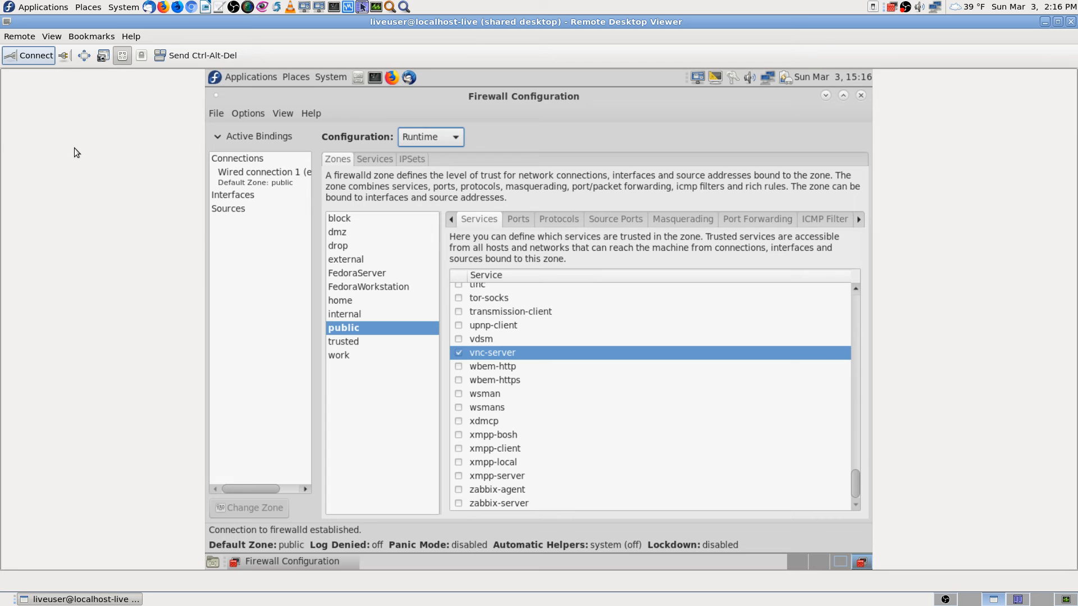
click(87, 56)
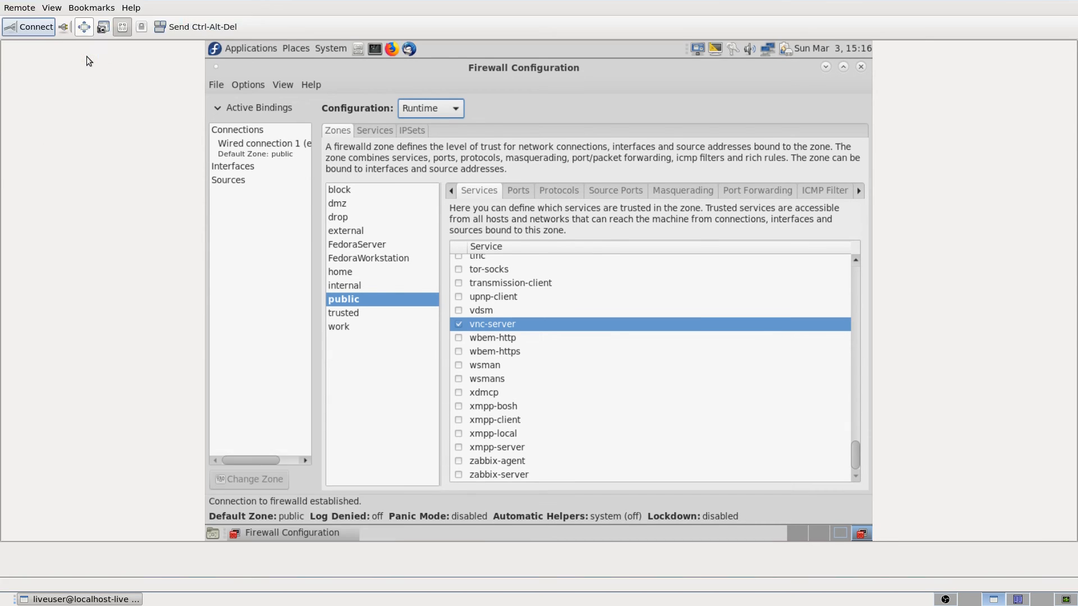
key(F11)
key(F11)
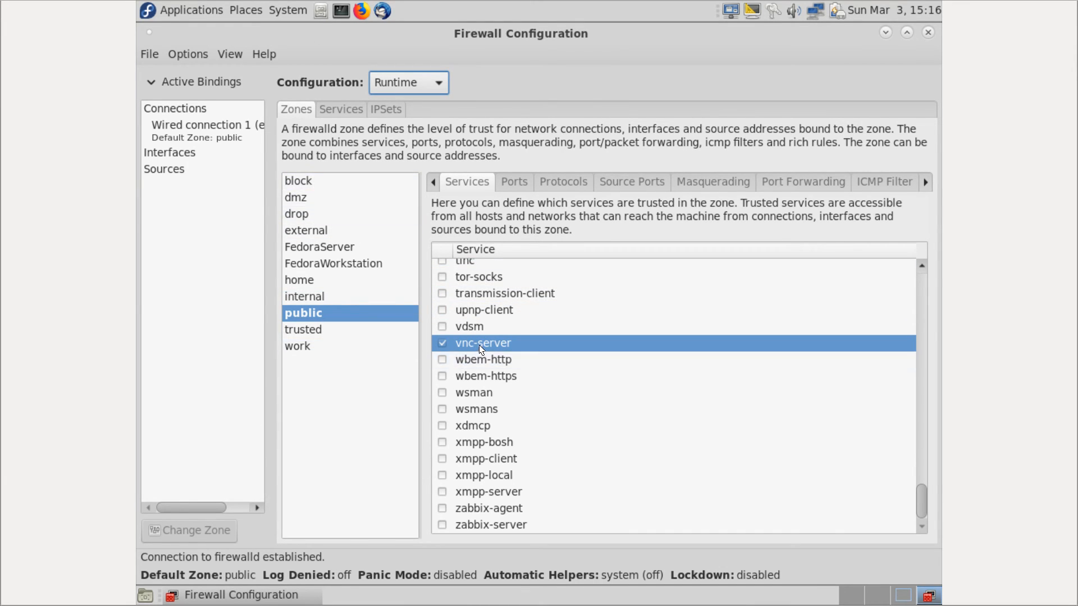
Close Firewall Configuration on the remote desktop and bring up the Krfb desktop sharing window on the third workspace
click(926, 33)
click(903, 596)
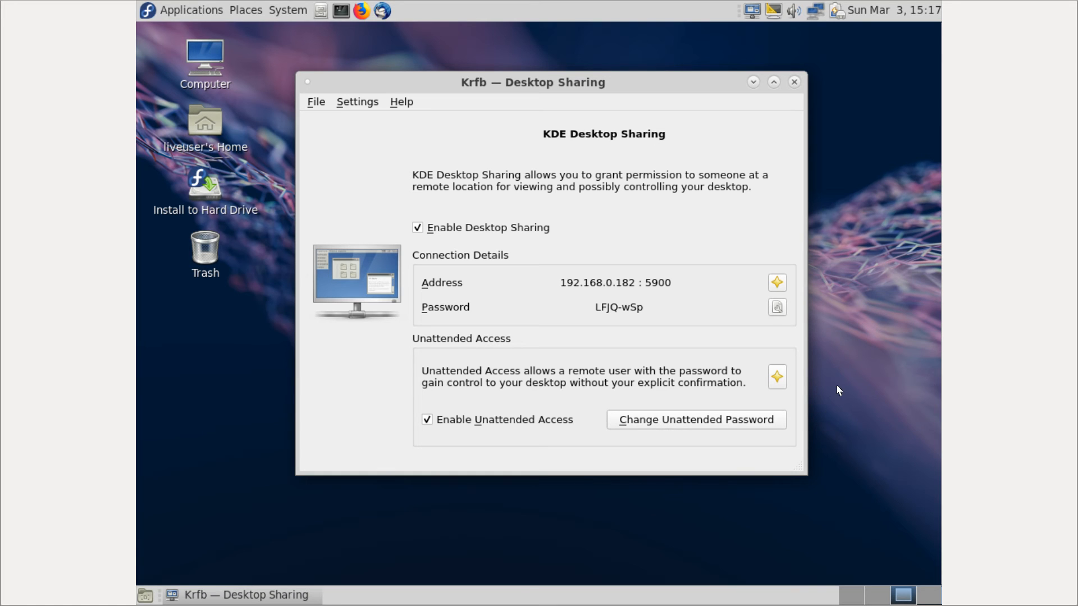
click(754, 82)
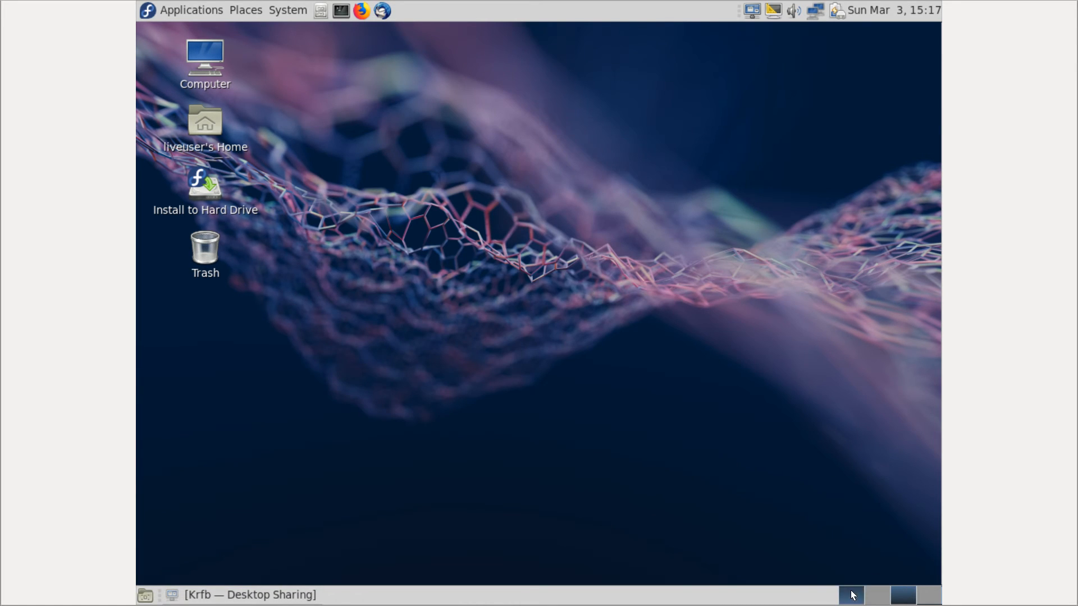
click(295, 593)
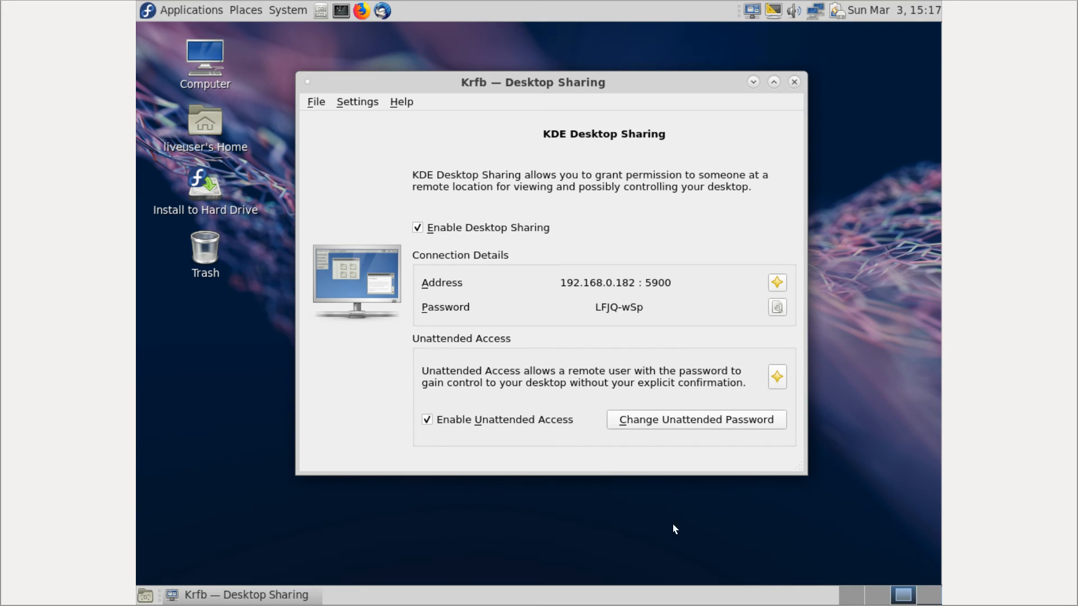
Open MATE System Monitor on the remote desktop's fourth workspace and maximize its window
click(847, 596)
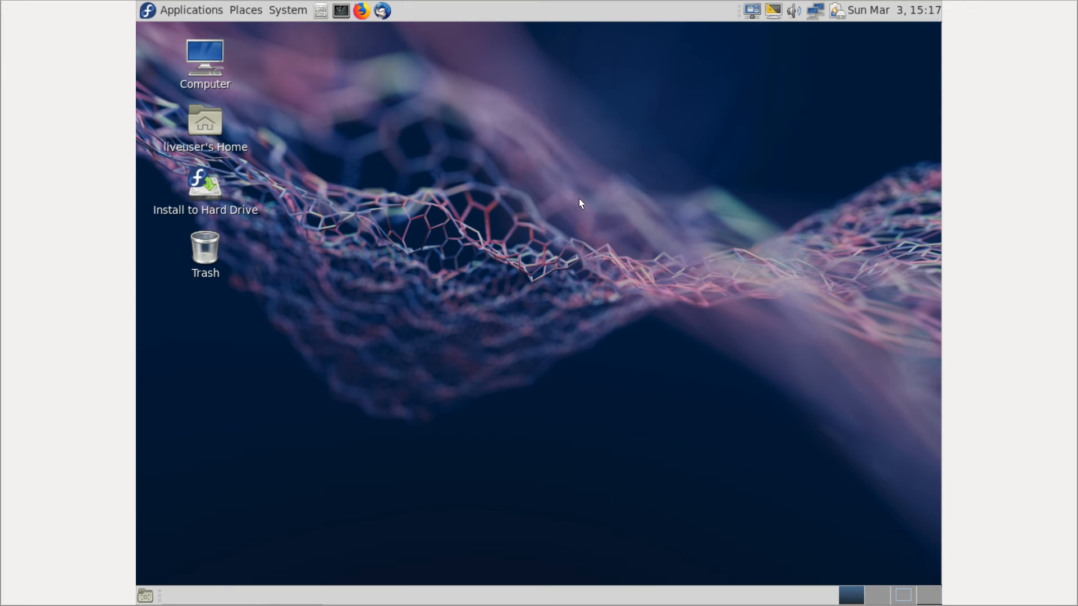
click(211, 11)
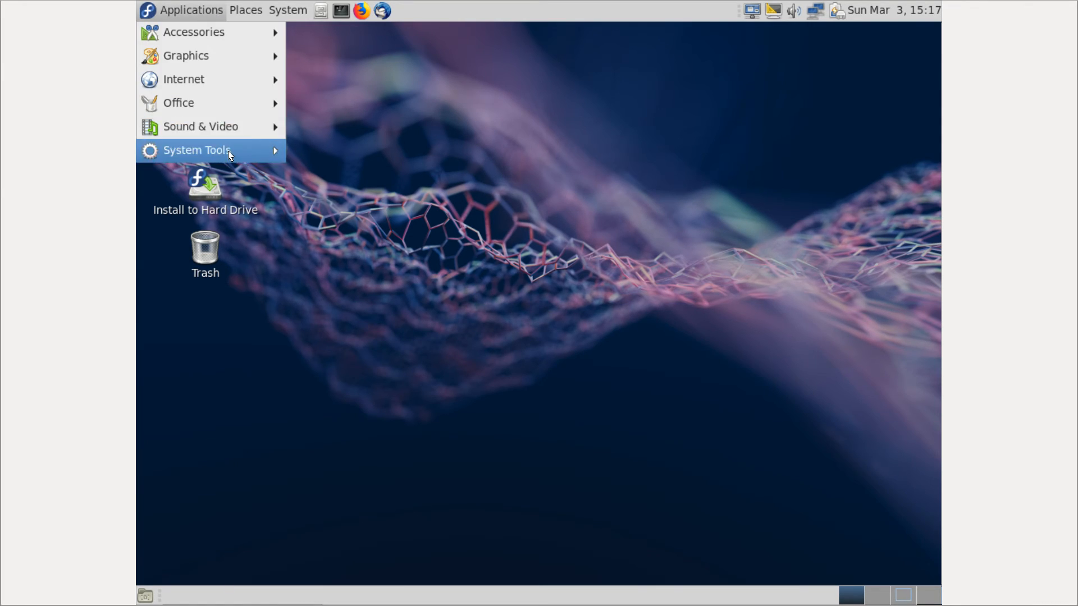
mouse_move(230, 149)
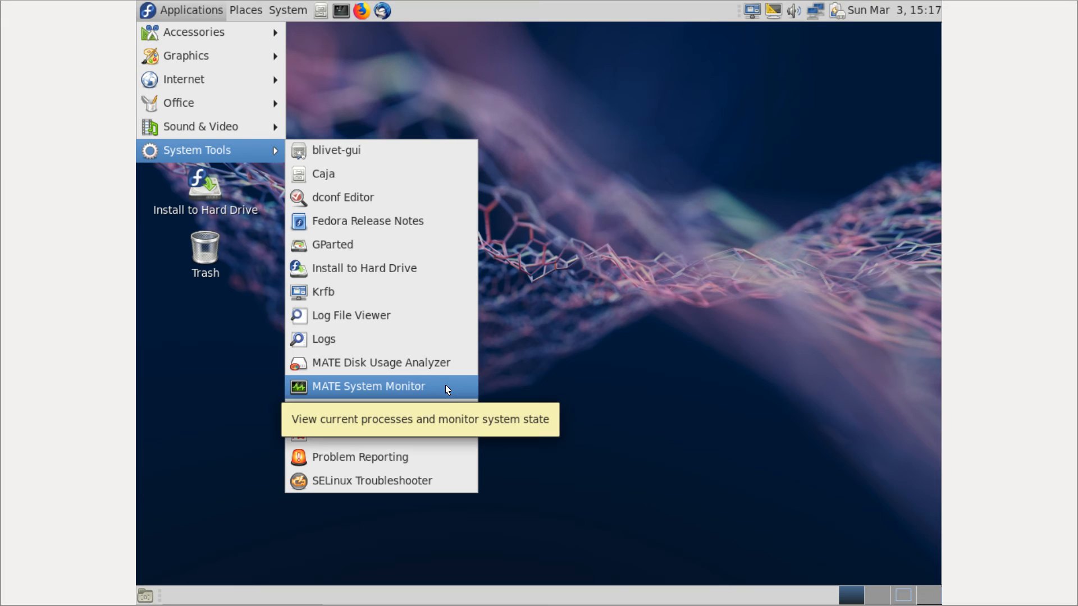
click(933, 597)
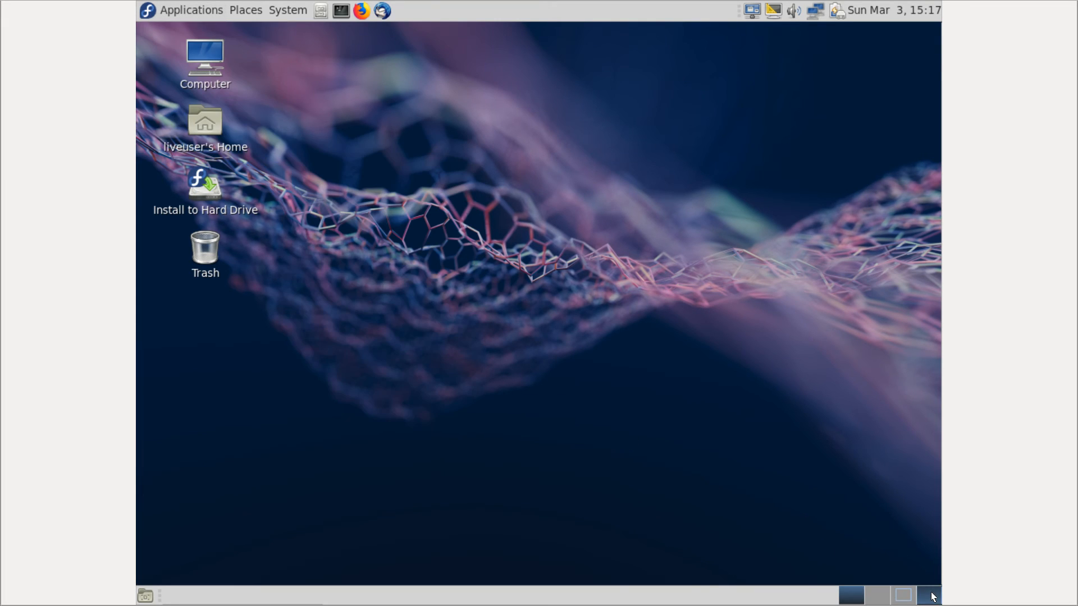
click(933, 598)
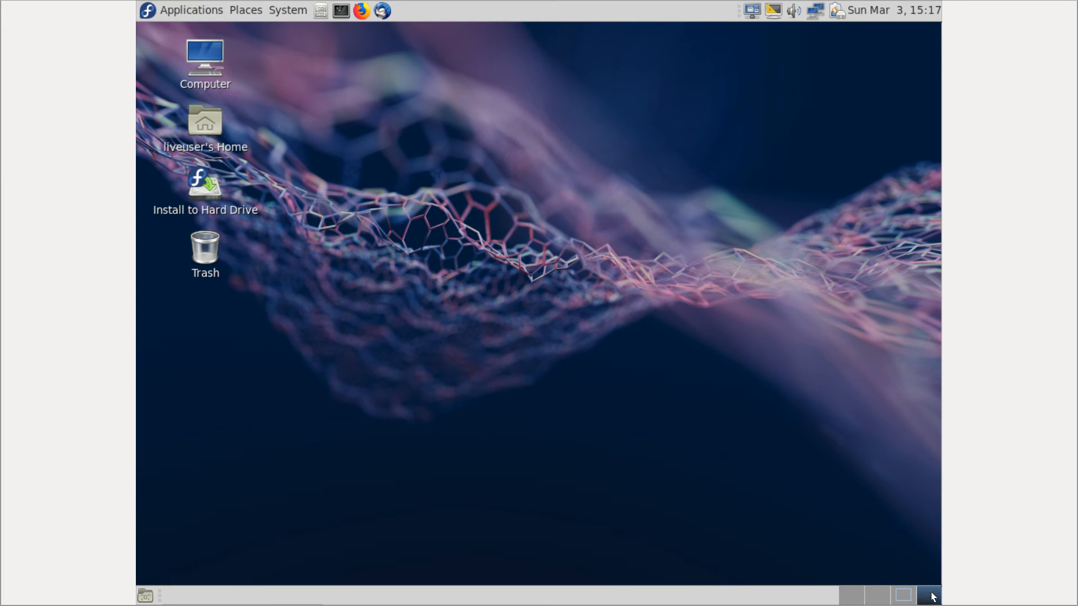
click(174, 9)
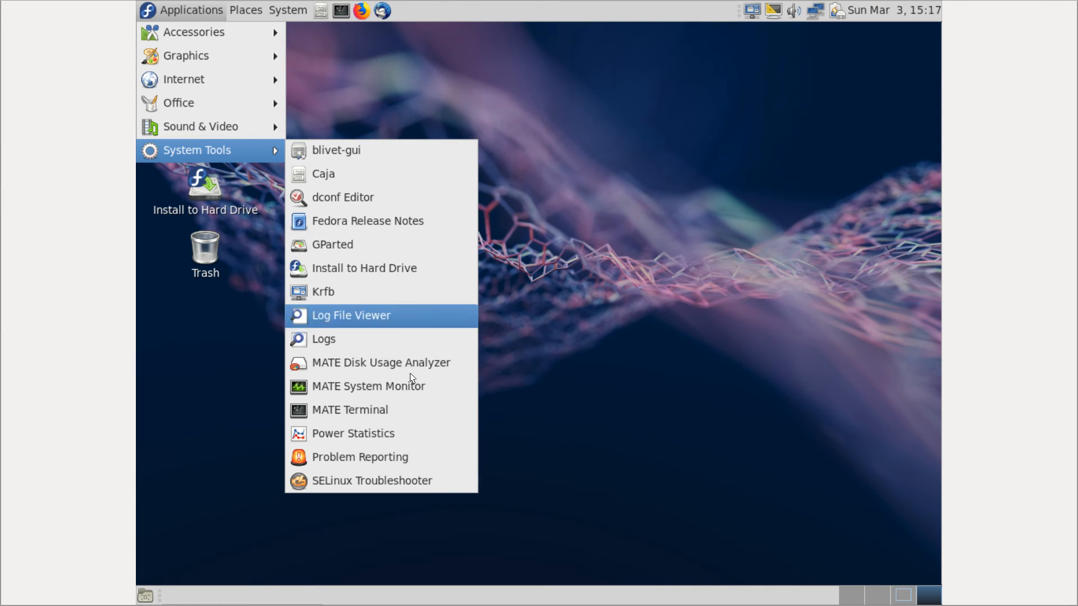
click(405, 386)
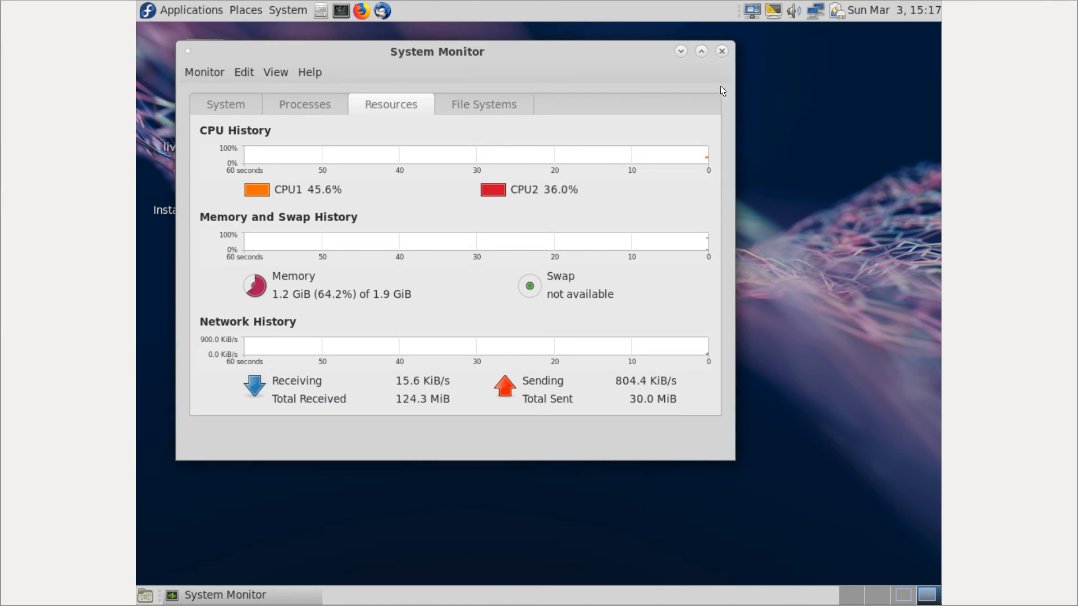
click(705, 50)
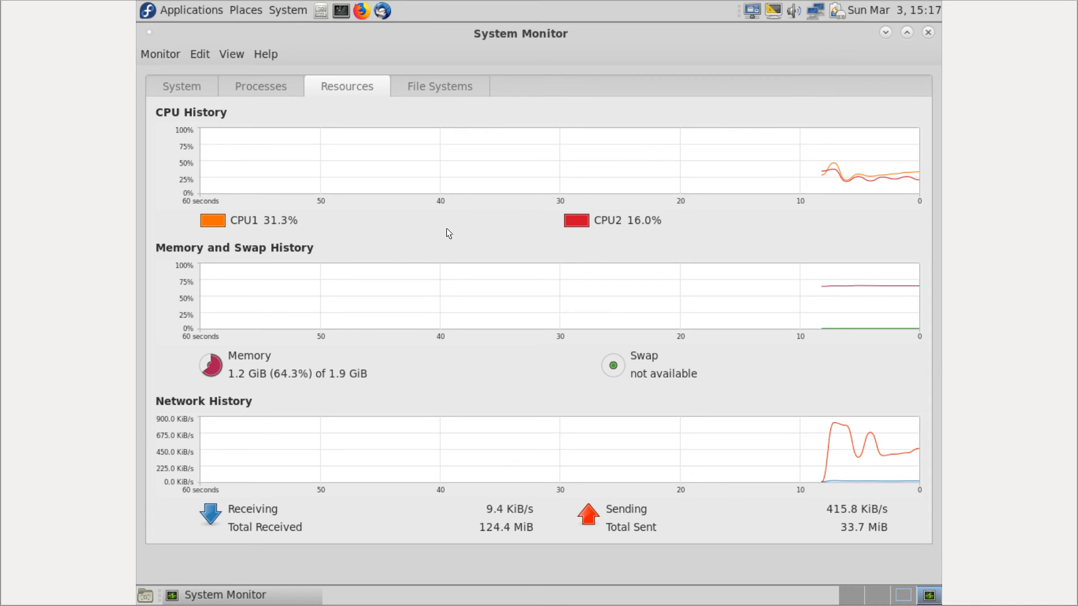
Review the remote machine's system information, process list and resource history in System Monitor
click(185, 85)
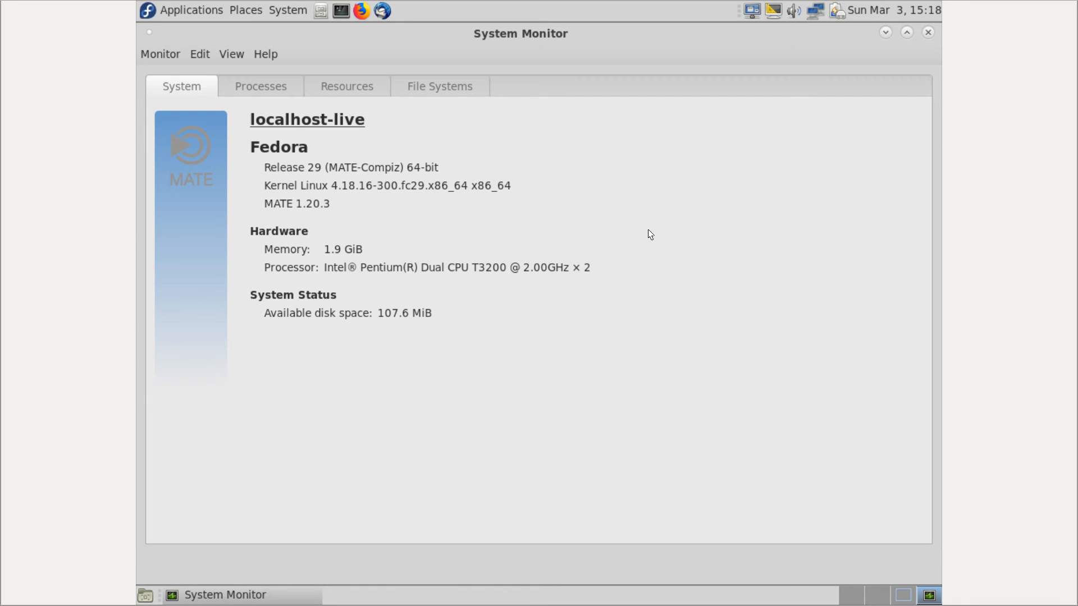
click(260, 85)
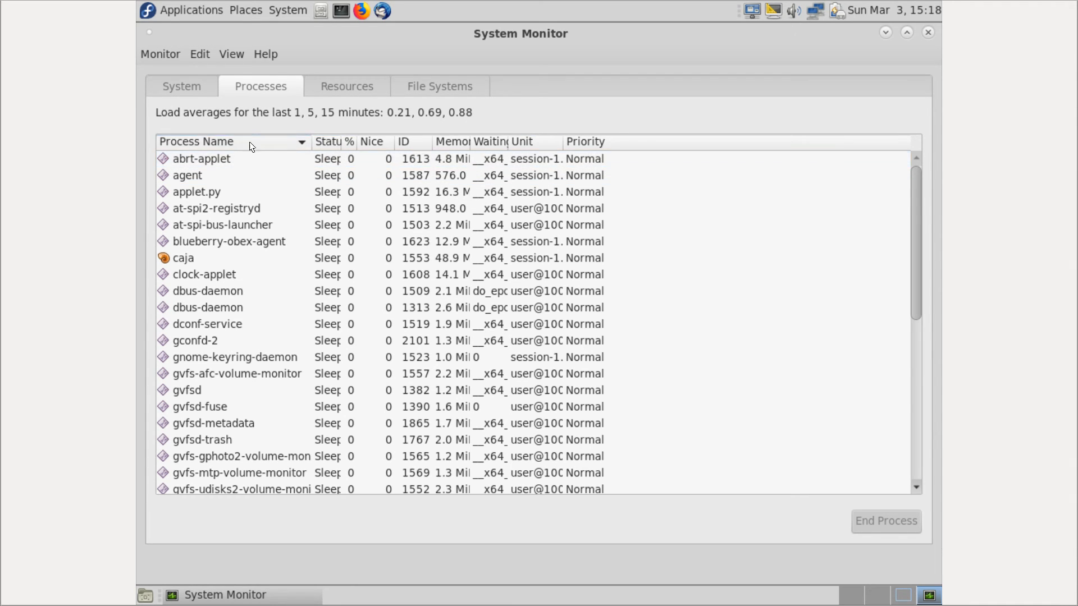
scroll(296, 373, down, 3)
scroll(298, 337, up, 3)
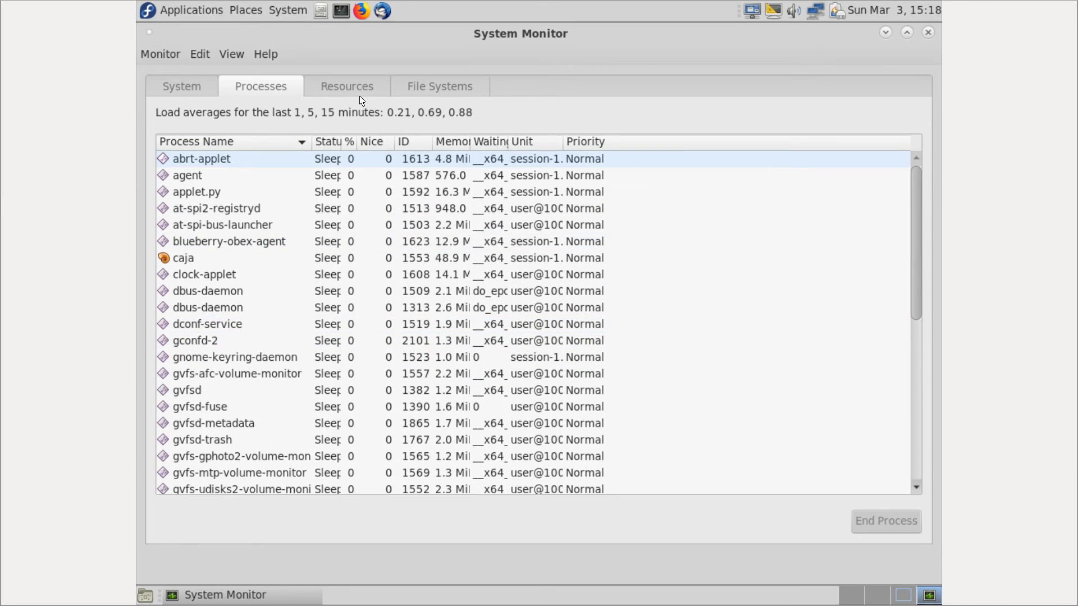
click(358, 85)
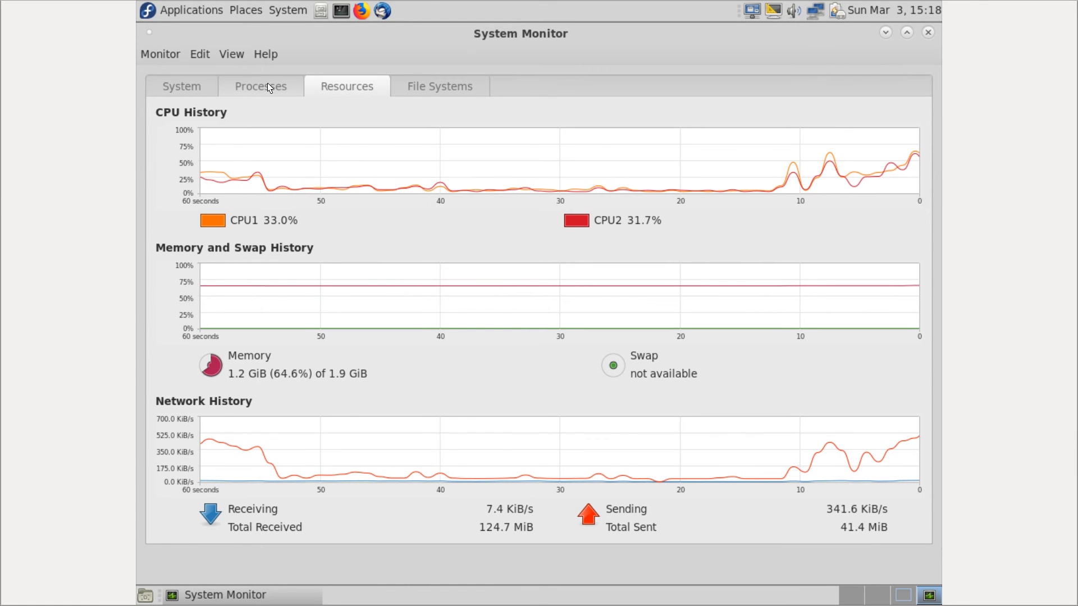
Widen the Memory and Status columns of the process list and sort the processes by memory, largest first
click(267, 84)
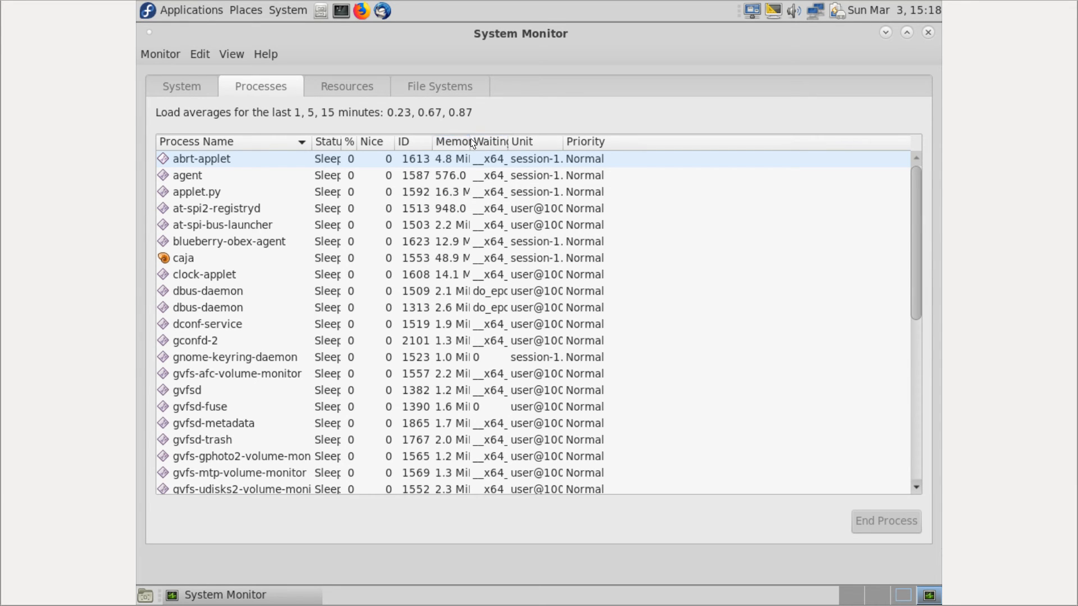
drag(469, 140, 525, 140)
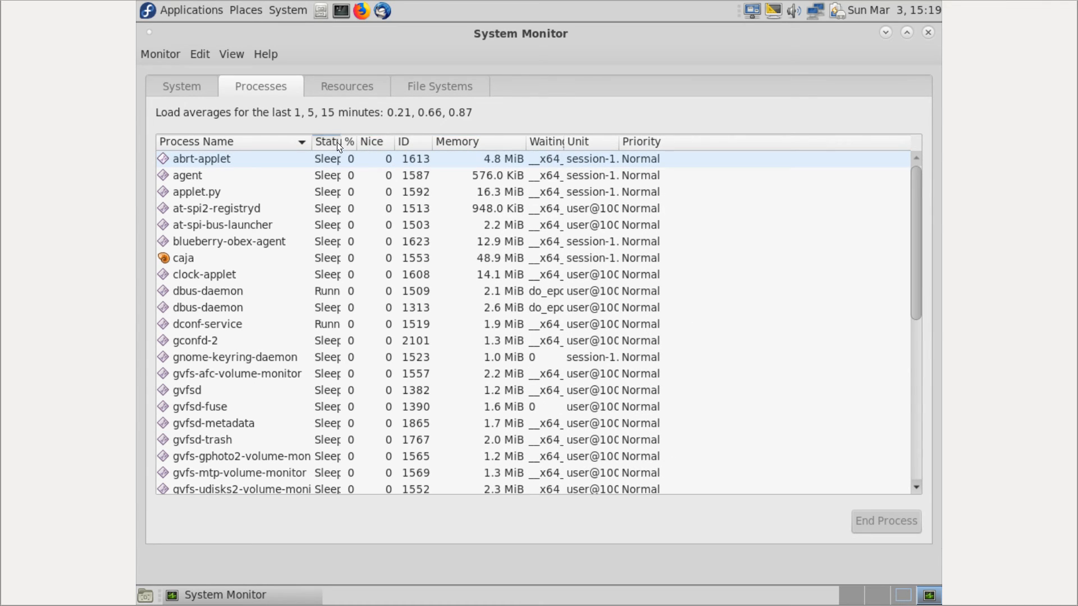
drag(341, 139, 370, 142)
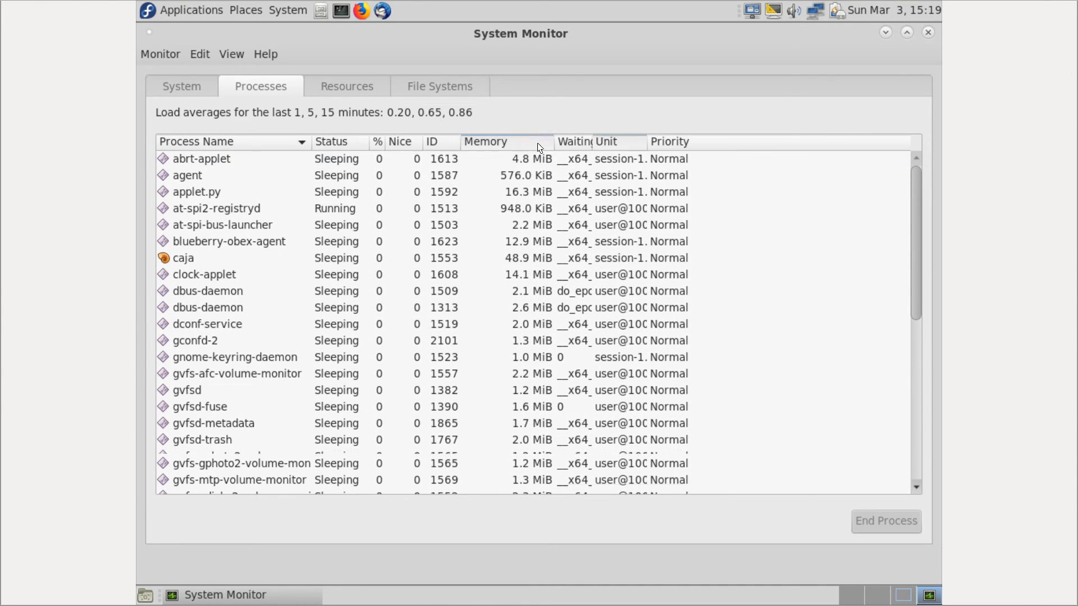
drag(553, 140, 541, 141)
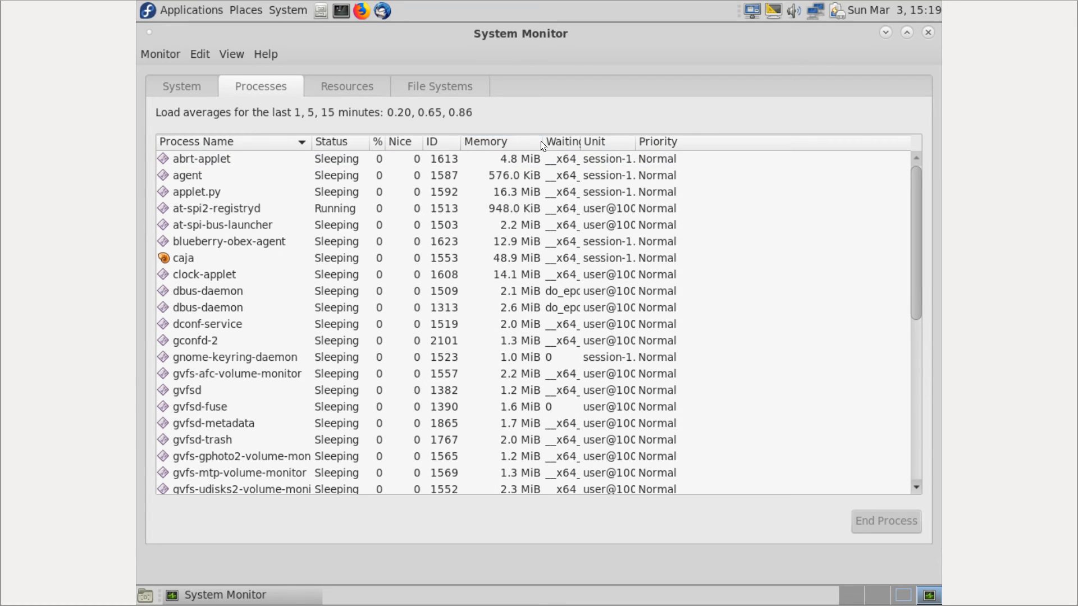
click(520, 140)
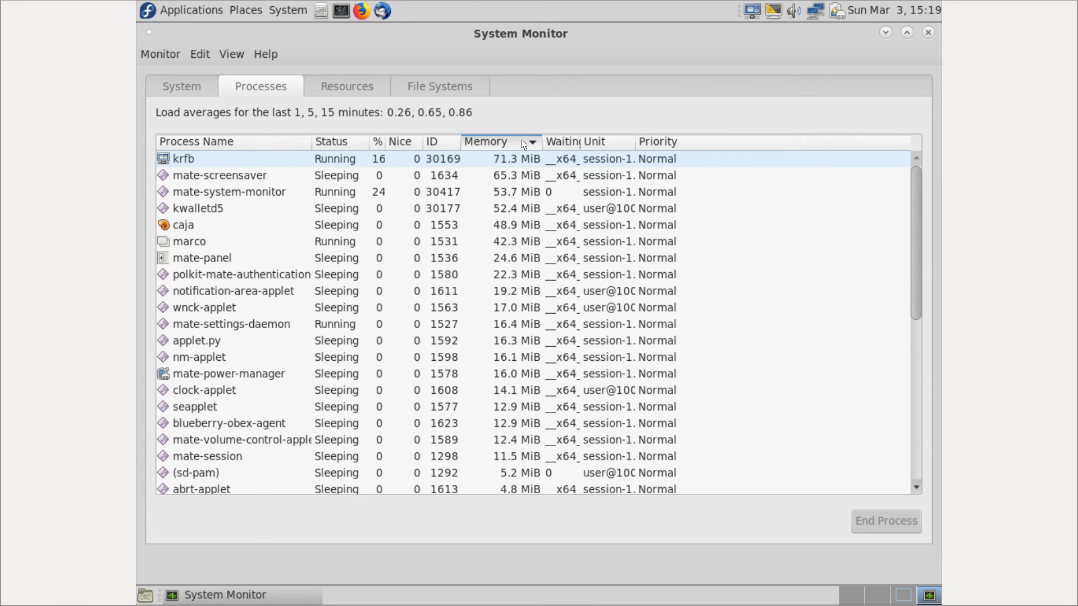
click(521, 139)
click(521, 139)
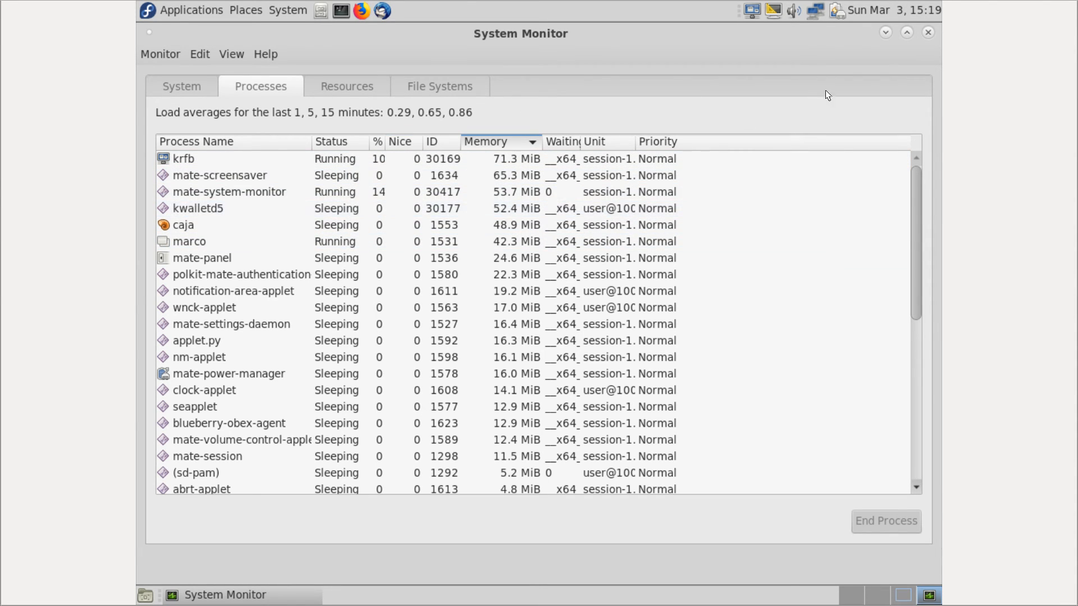
Close System Monitor, then open GParted on the first workspace and maximize its window
click(927, 34)
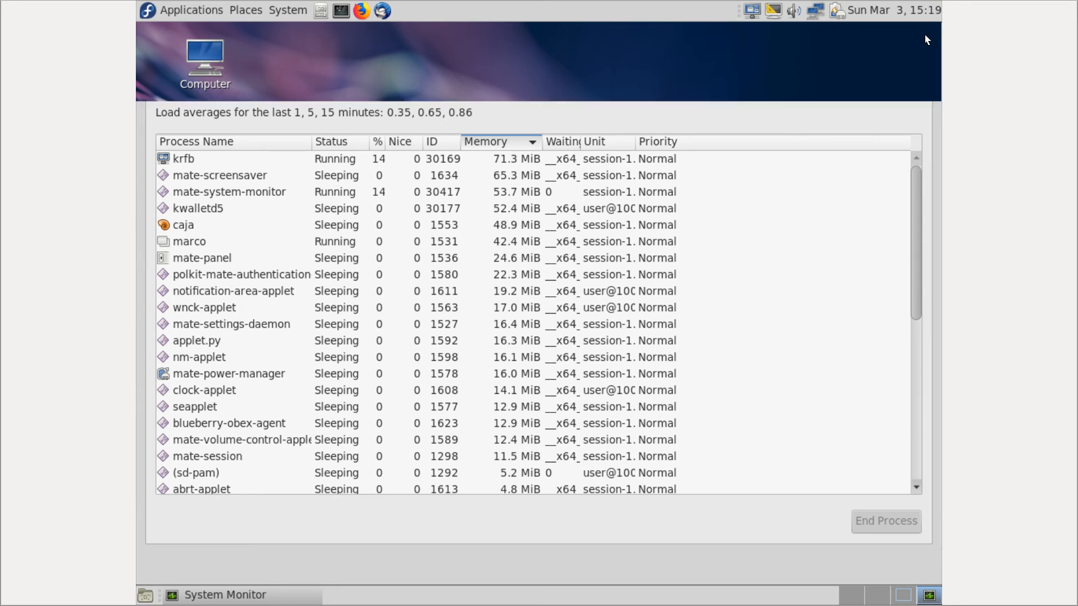
click(861, 601)
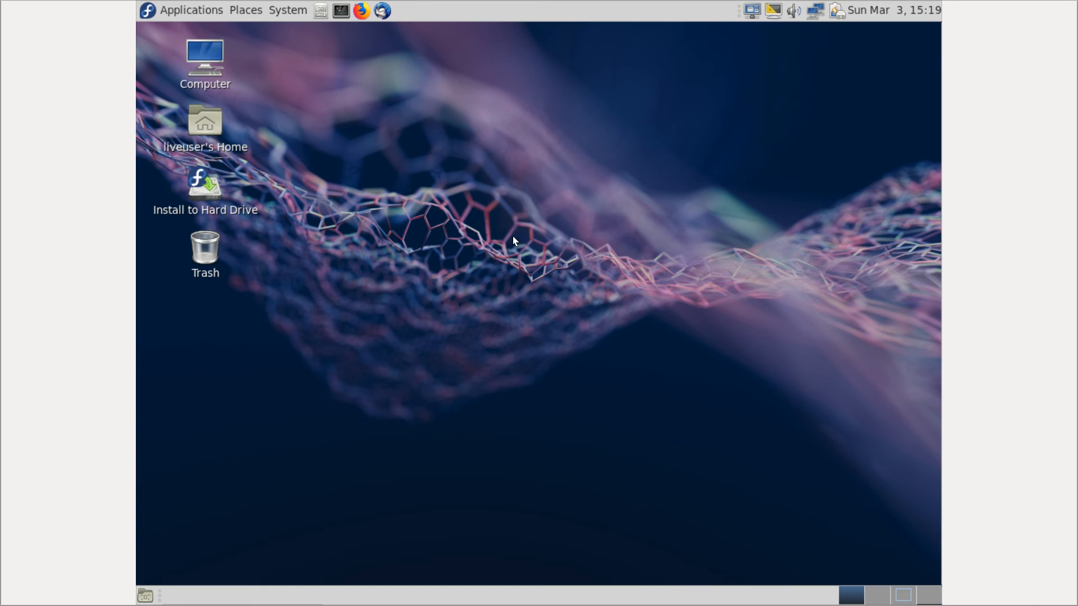
click(184, 13)
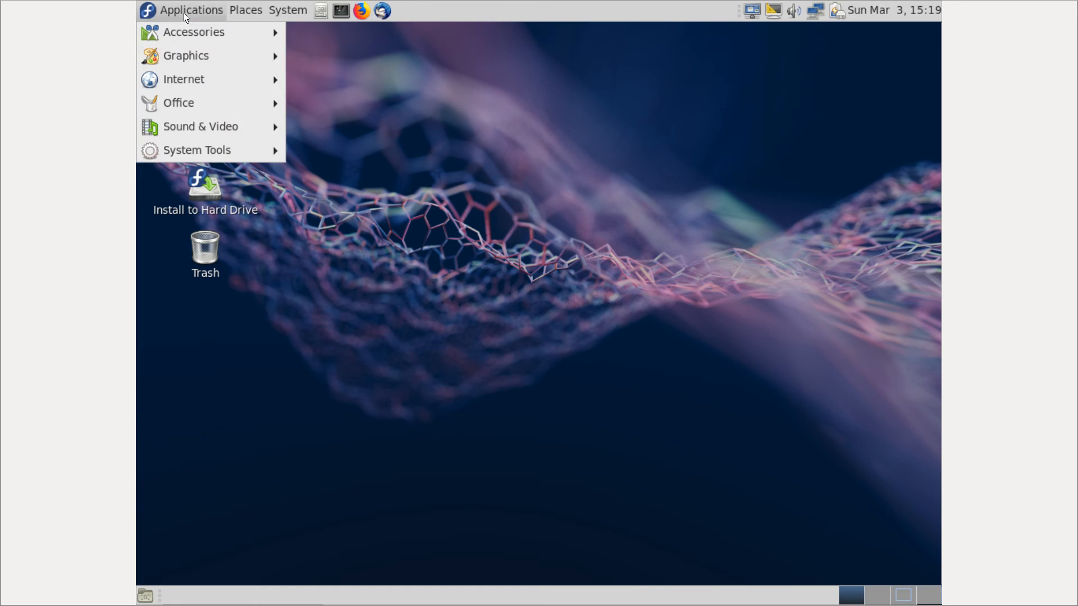
mouse_move(200, 152)
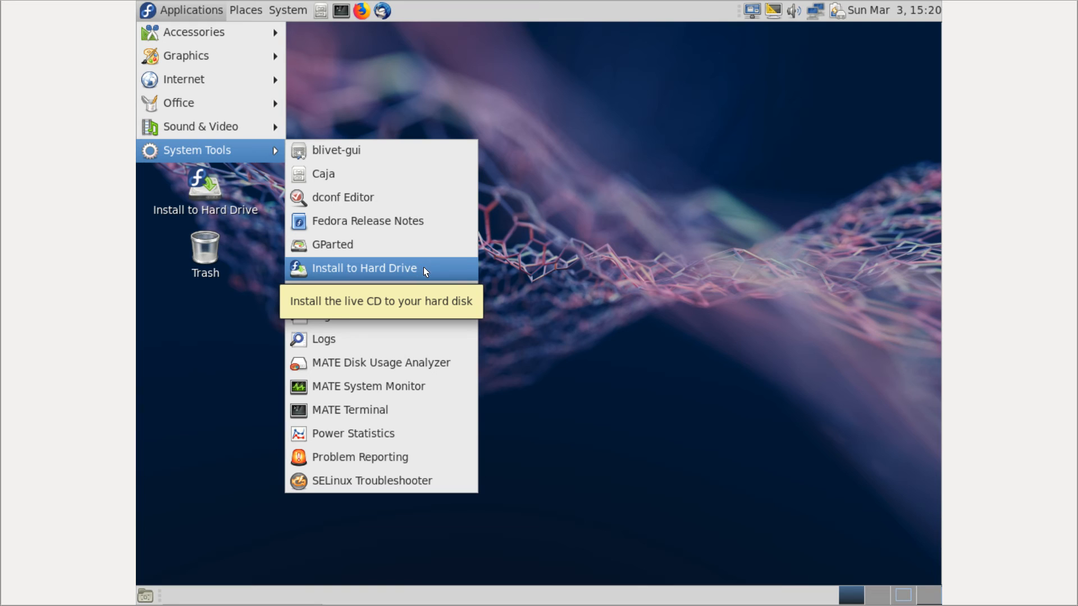
click(420, 250)
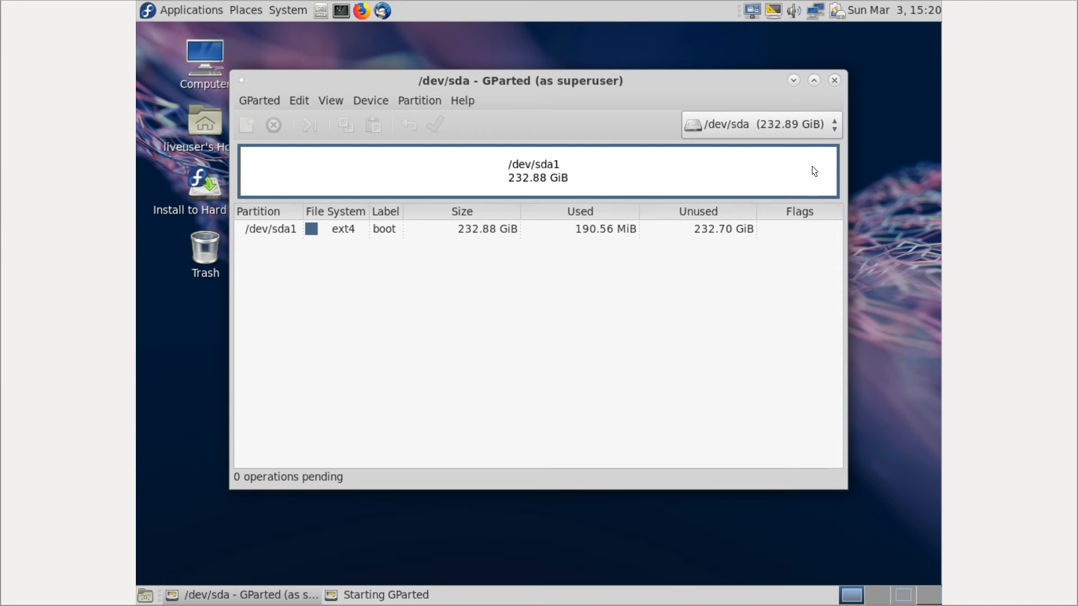
click(814, 81)
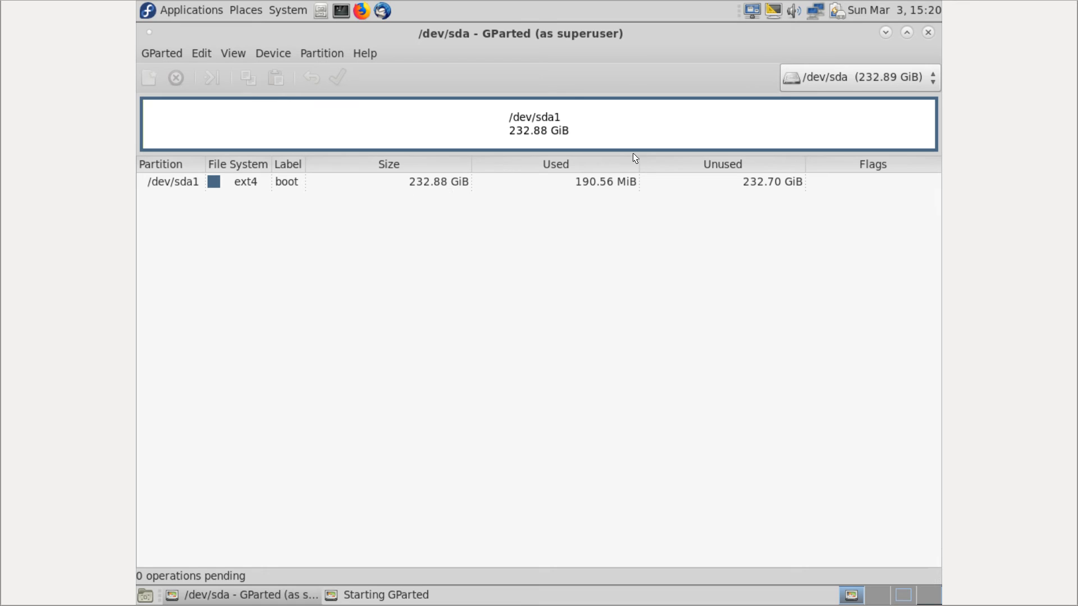
Inspect the partition layout of the /dev/sdb drive, then return to the /dev/sda drive
click(861, 79)
click(862, 79)
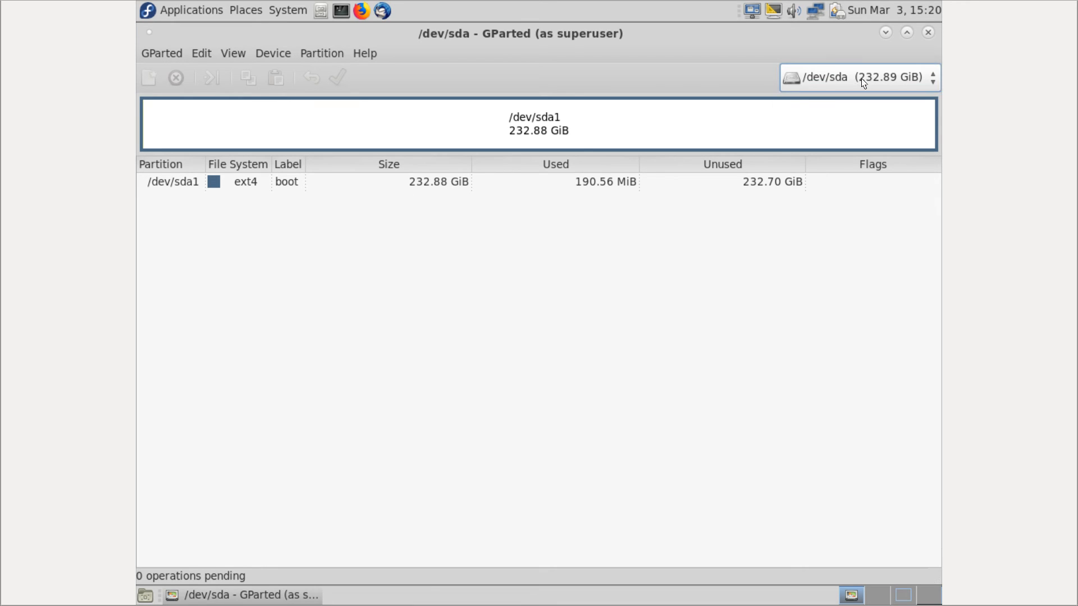
click(862, 79)
click(847, 102)
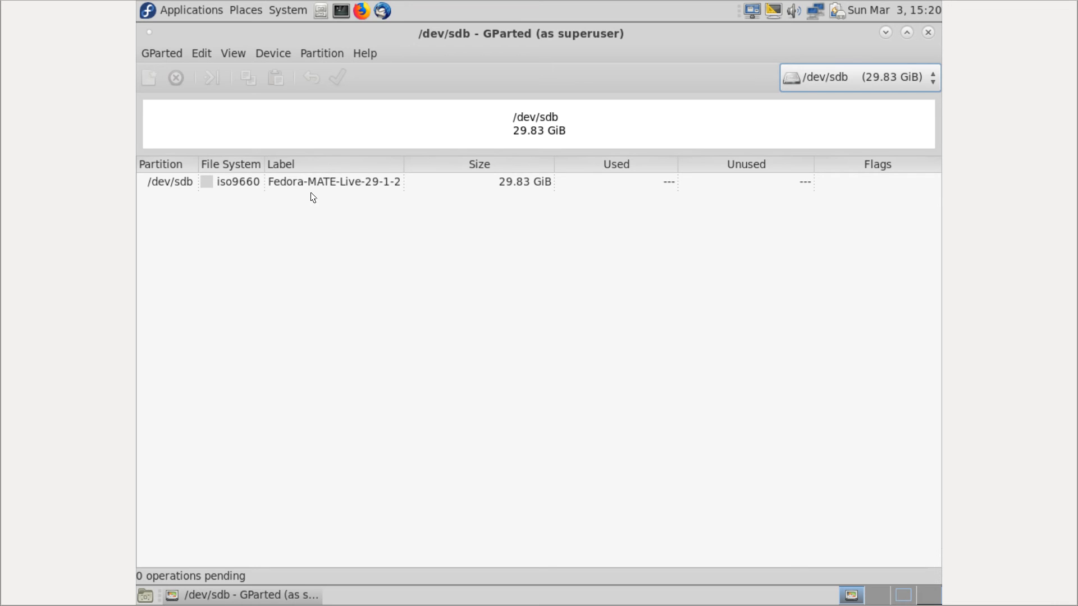
click(821, 76)
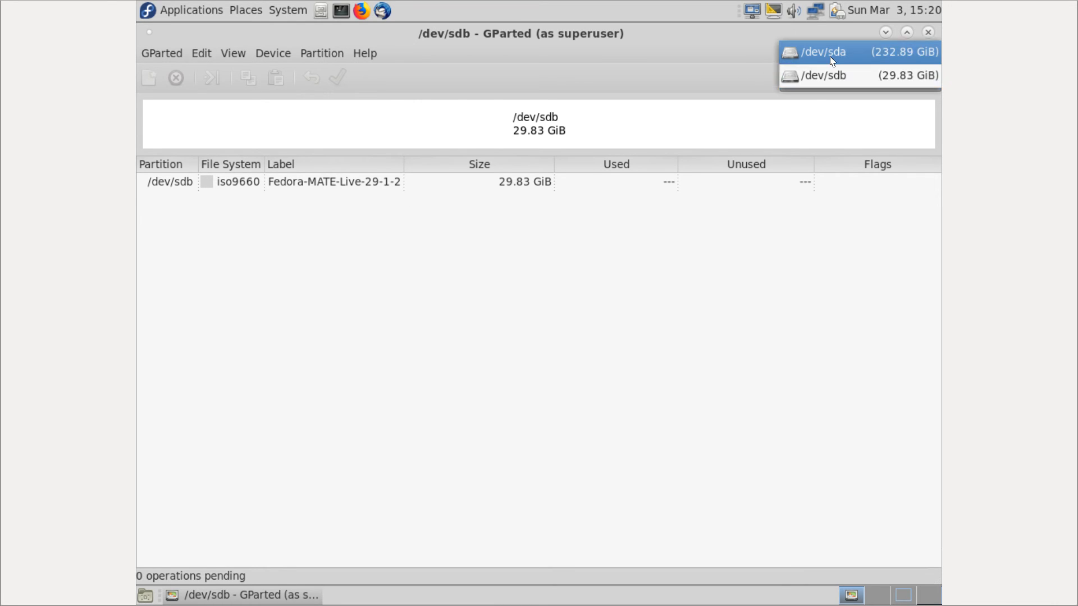
click(831, 53)
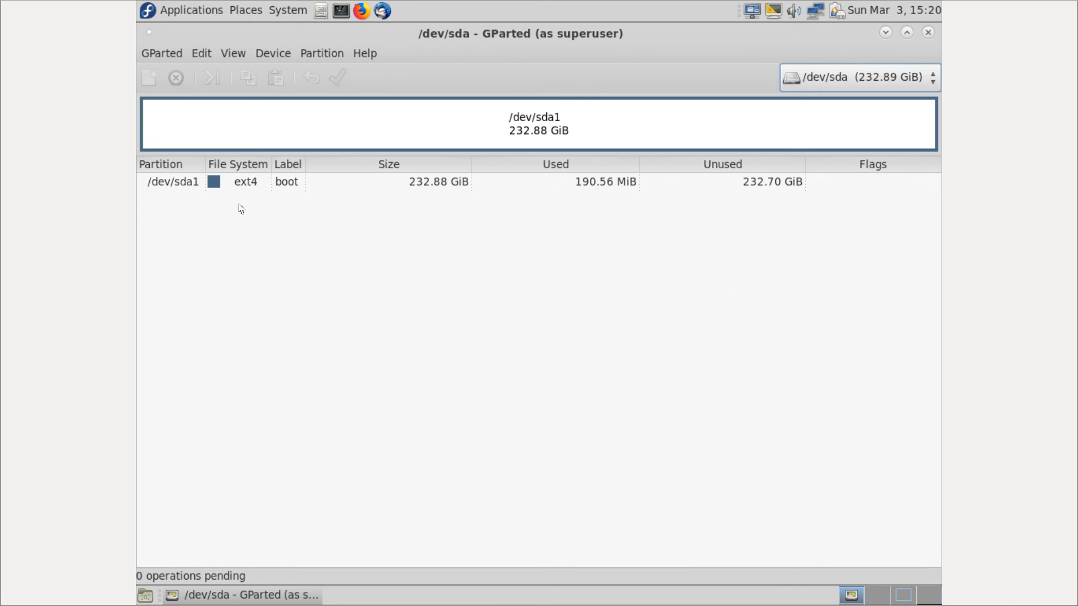
click(264, 189)
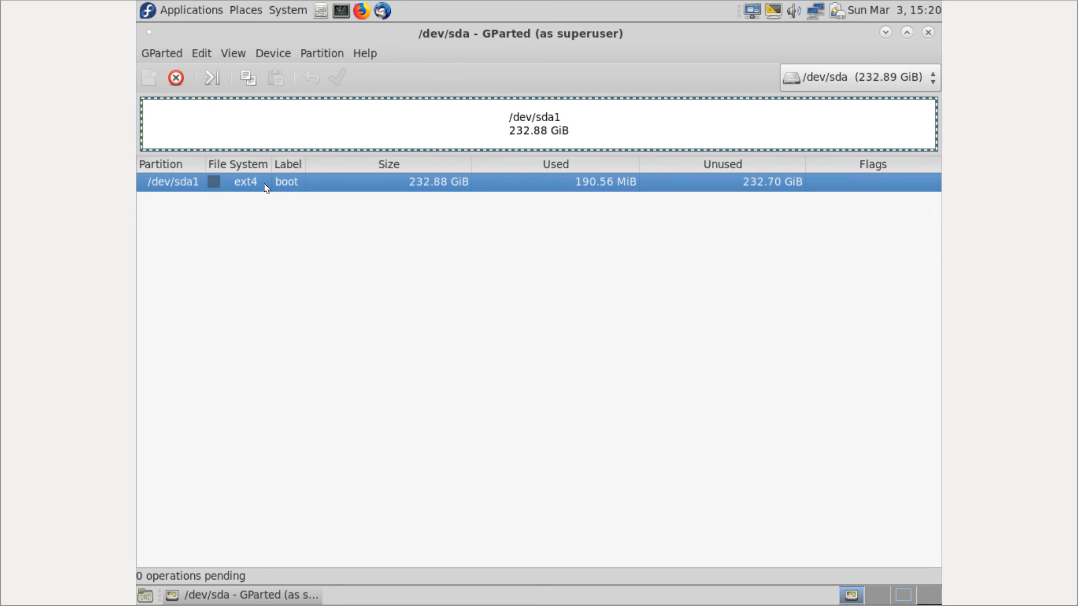
right_click(266, 187)
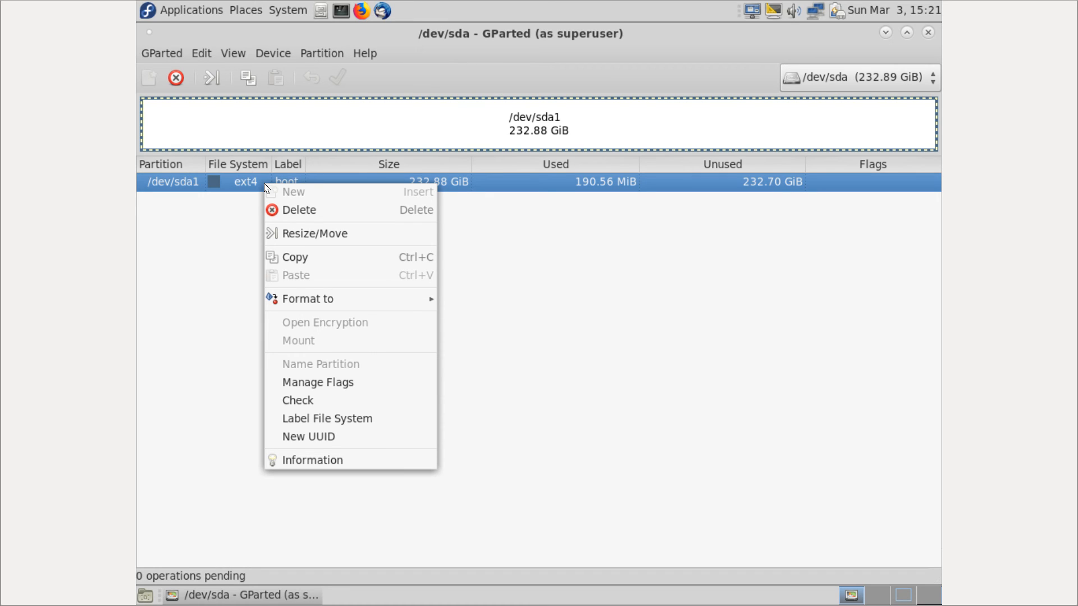
click(513, 225)
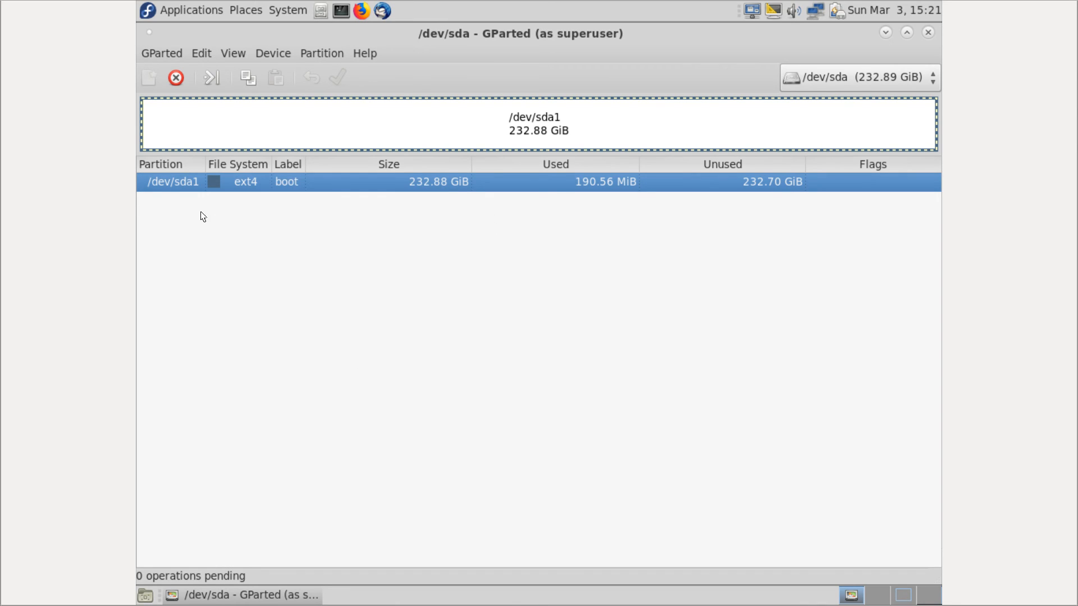
right_click(167, 180)
click(482, 267)
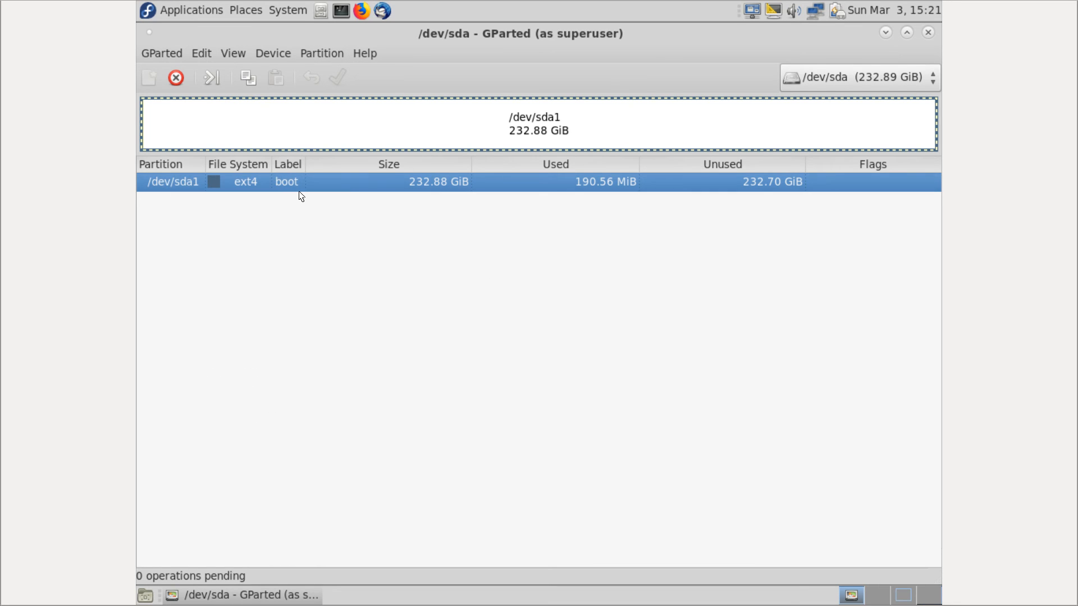
click(148, 132)
right_click(245, 182)
click(308, 231)
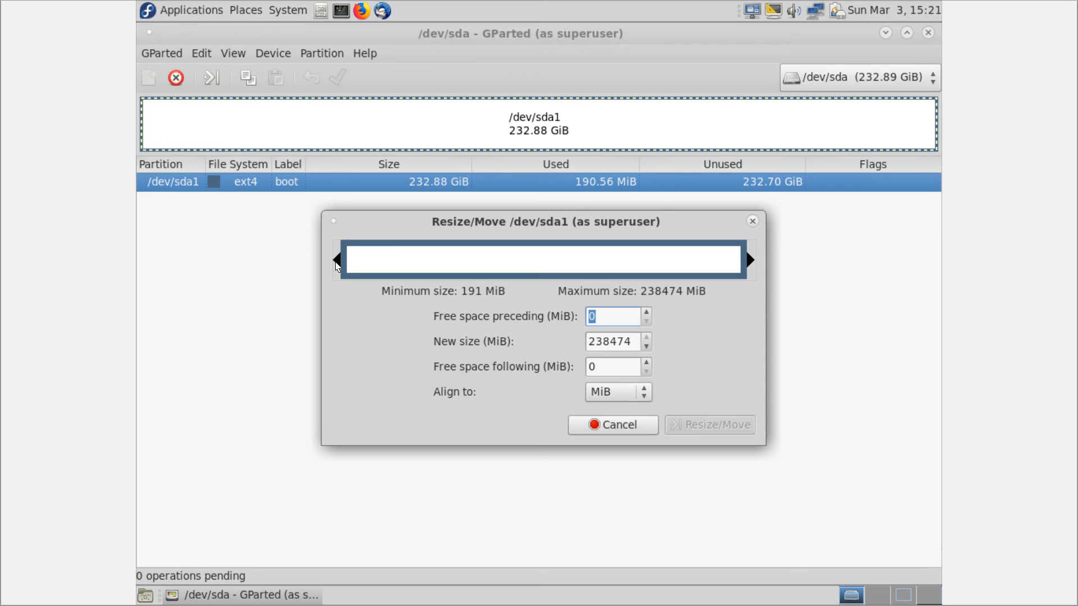
drag(340, 258, 306, 248)
text(2)
click(607, 427)
Queue the deletion of the ext4 partition /dev/sda1 on the internal hard disk
click(247, 183)
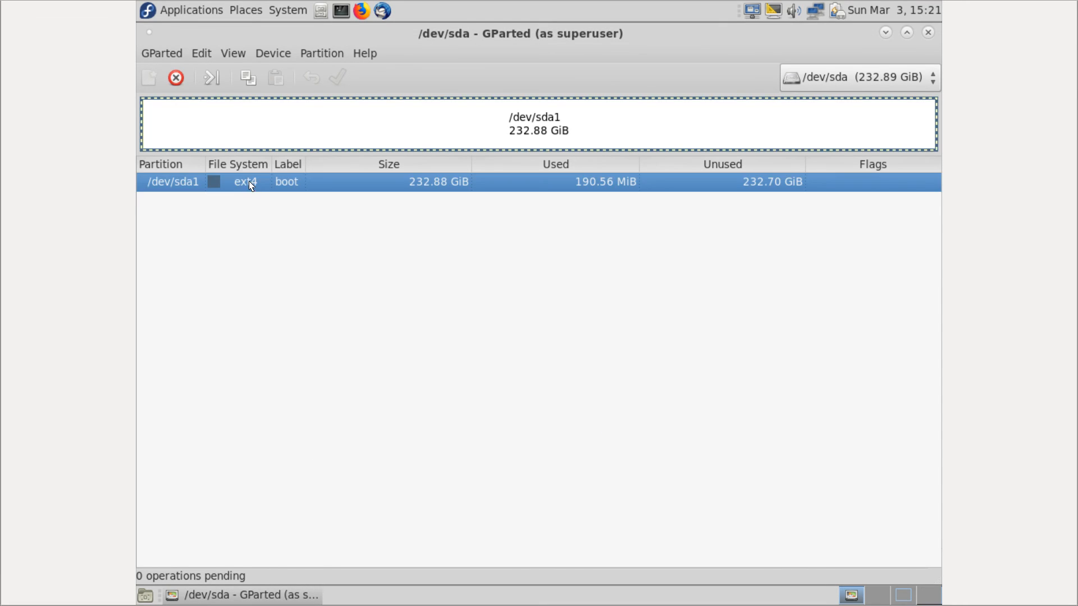
right_click(249, 181)
click(301, 208)
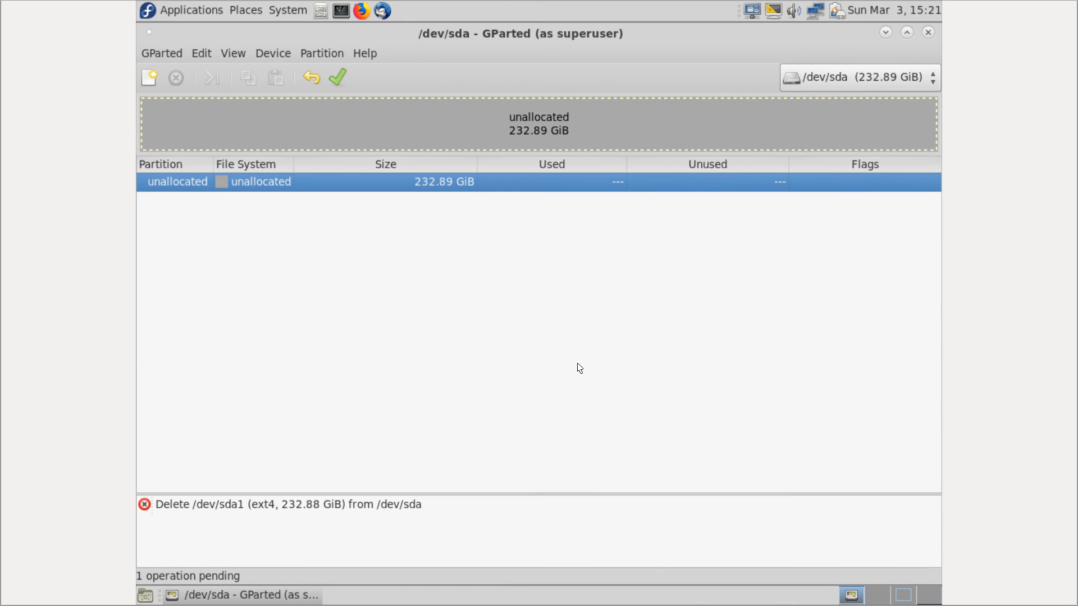
Add a 1024 MiB primary ext4 partition to the unallocated disk, with 20 MiB of free space preceding it
click(146, 76)
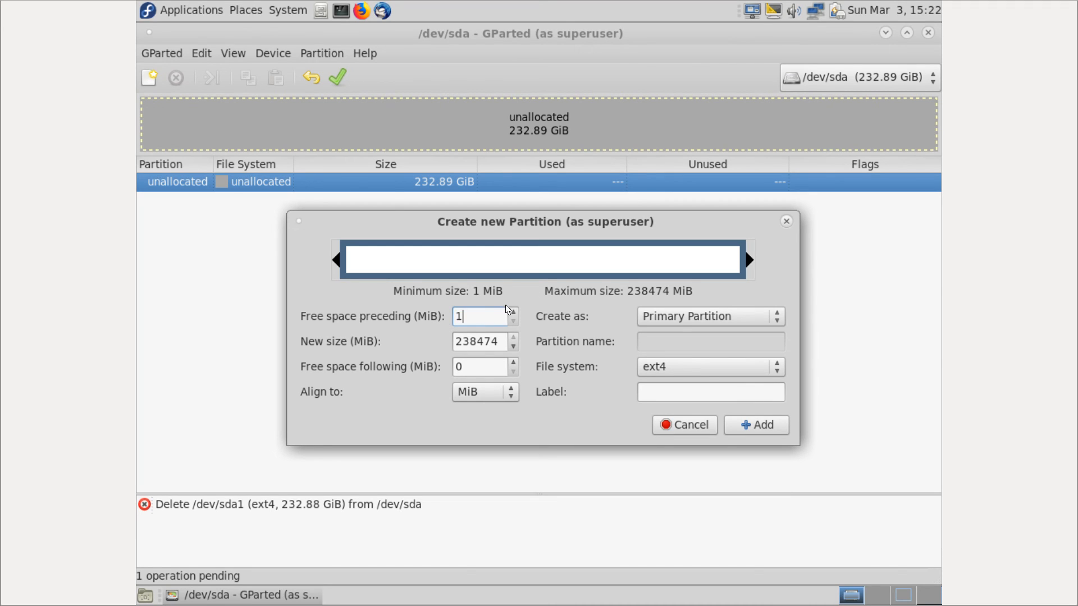
key(BackSpace)
text(20)
key(Tab)
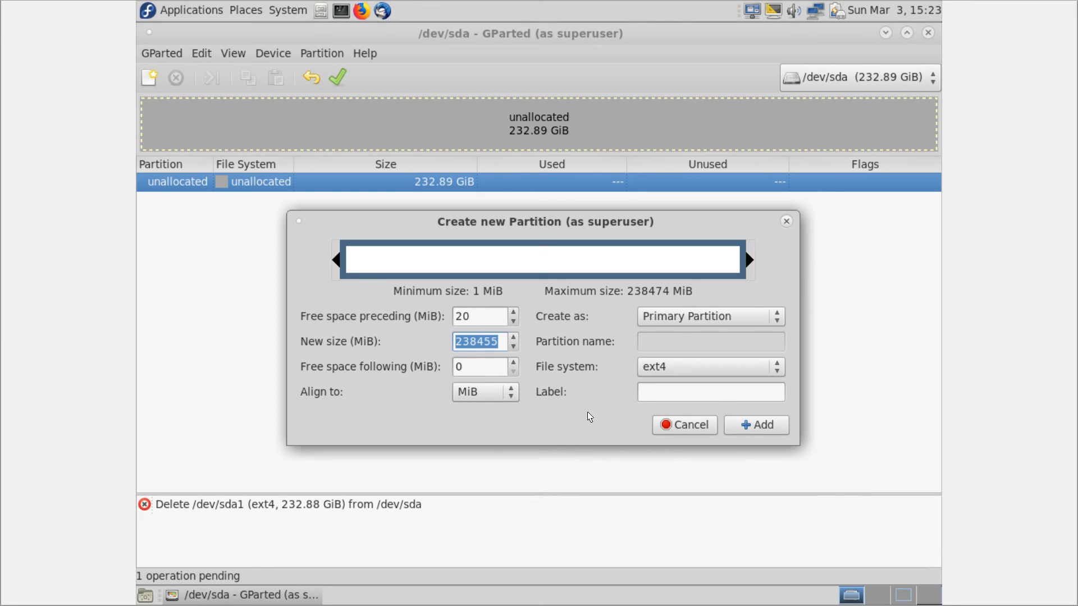
text(1024)
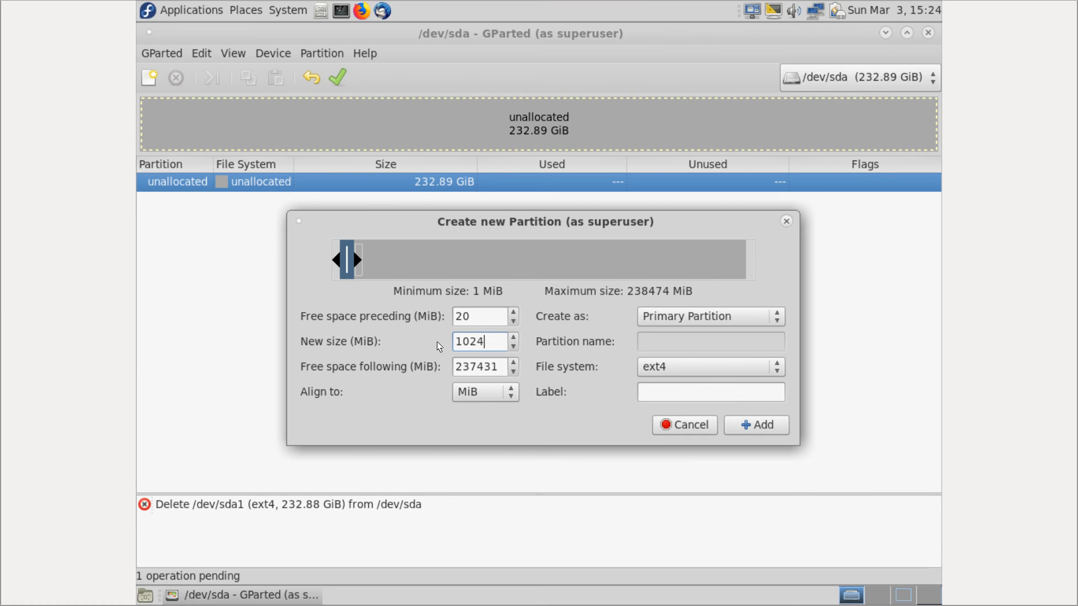
click(750, 426)
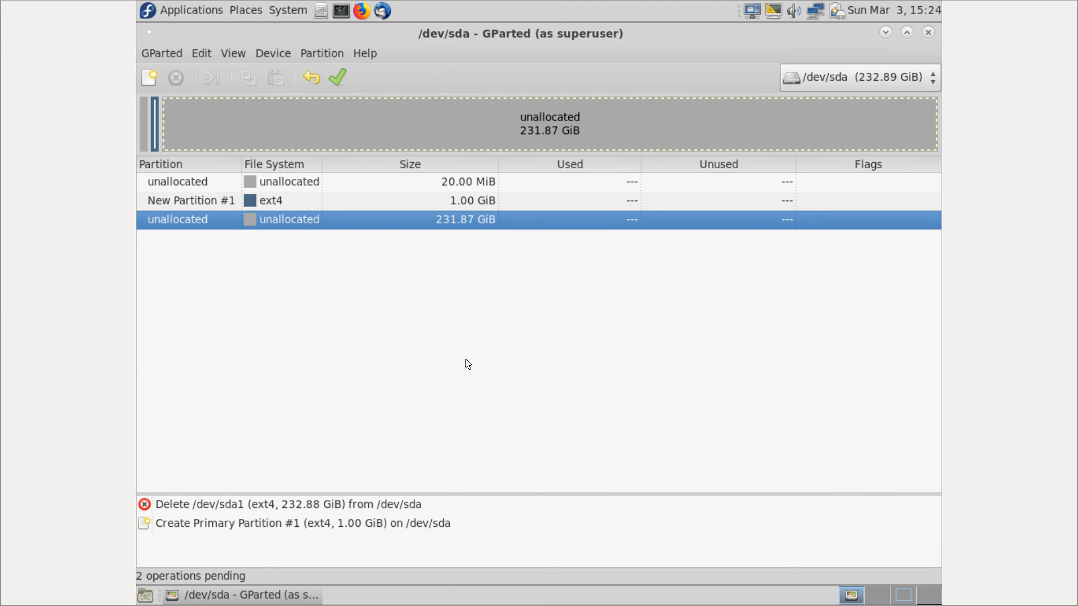
Add a primary partition with the lvm2 pv file system that fills the large unallocated space after the ext4 partition
click(152, 80)
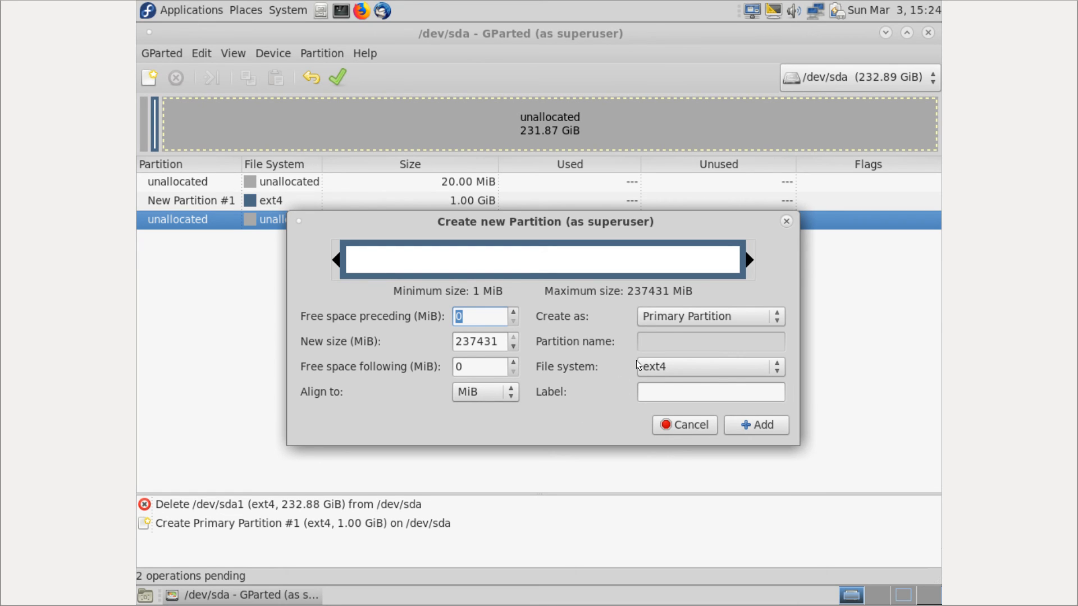
click(688, 369)
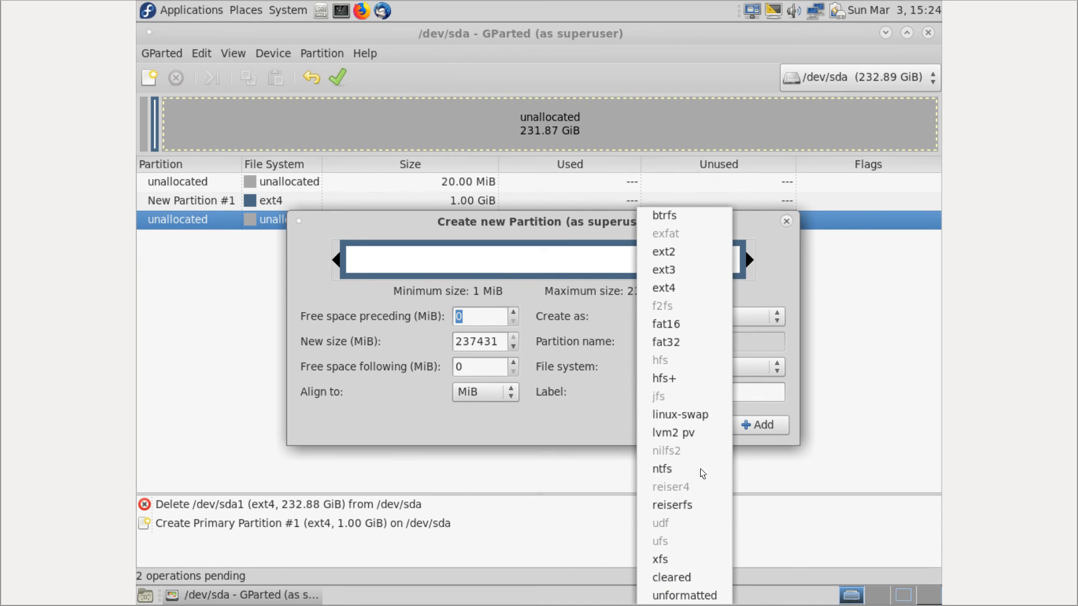
click(702, 433)
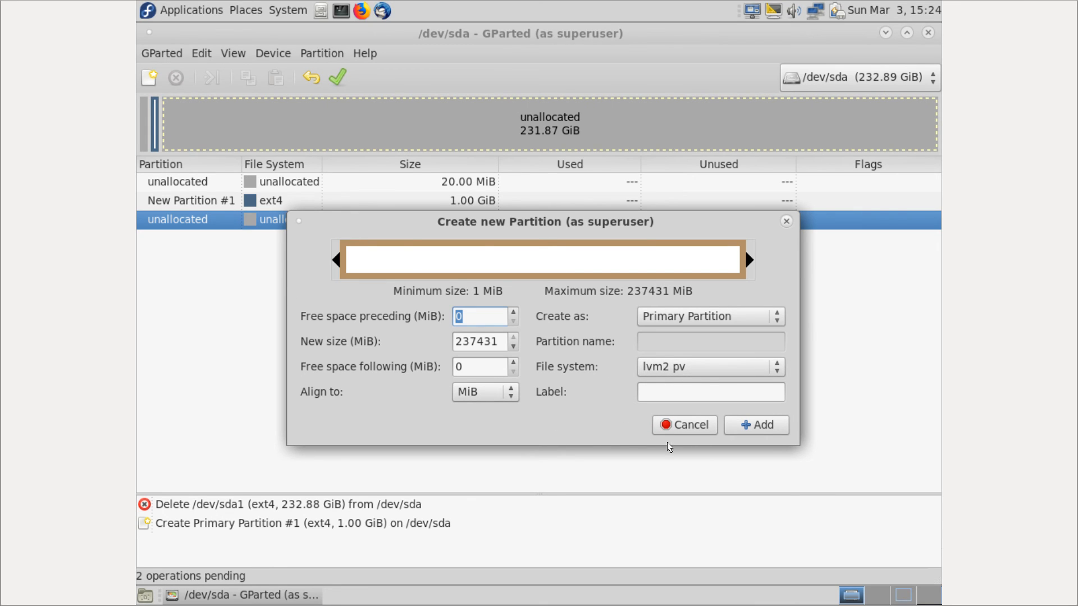
click(768, 428)
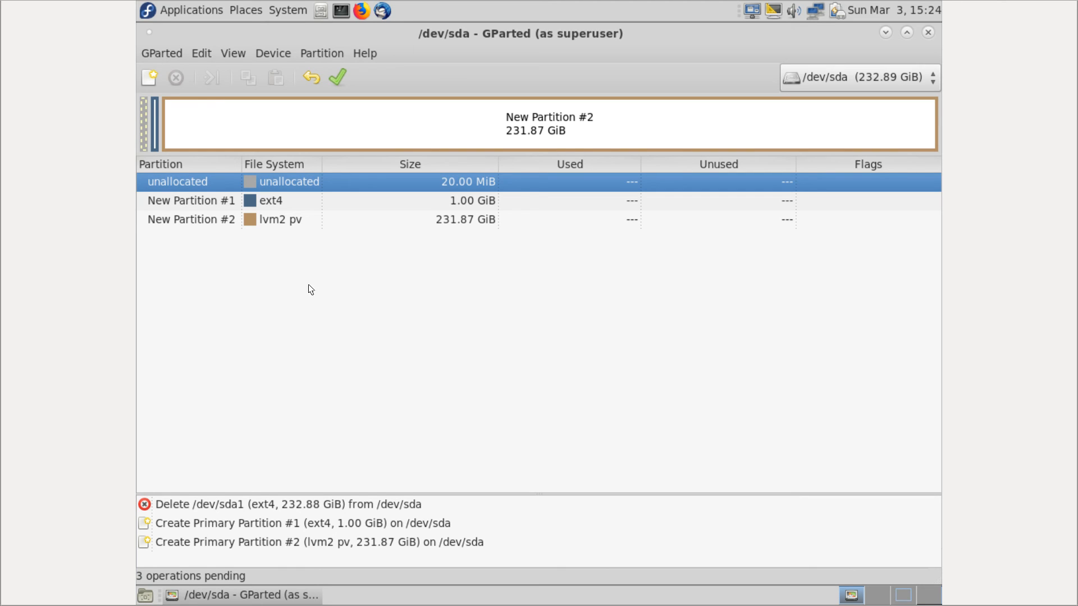
click(286, 207)
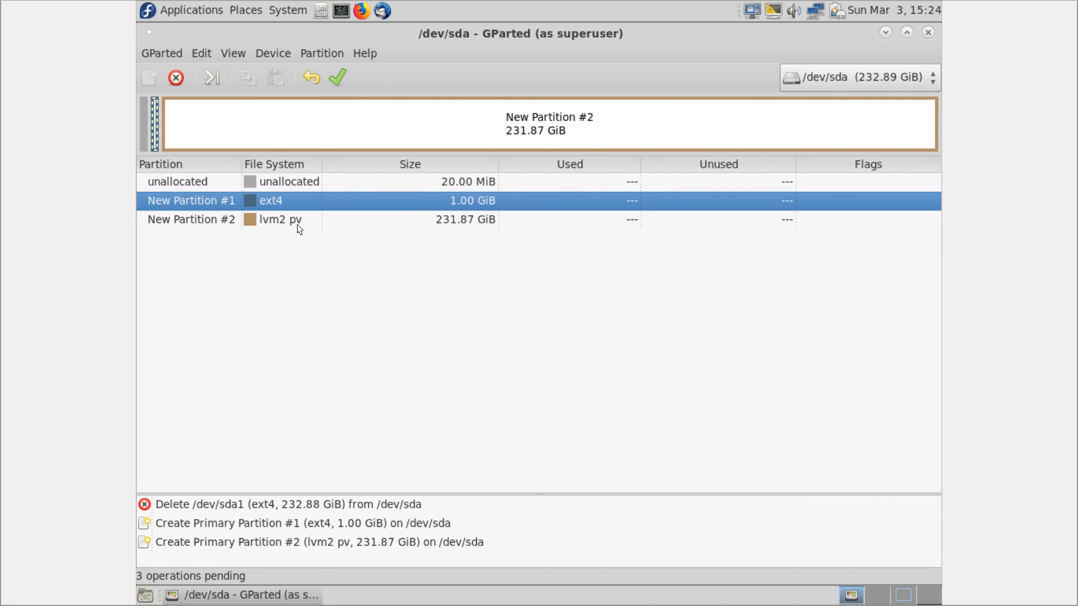
click(279, 217)
click(285, 206)
click(256, 225)
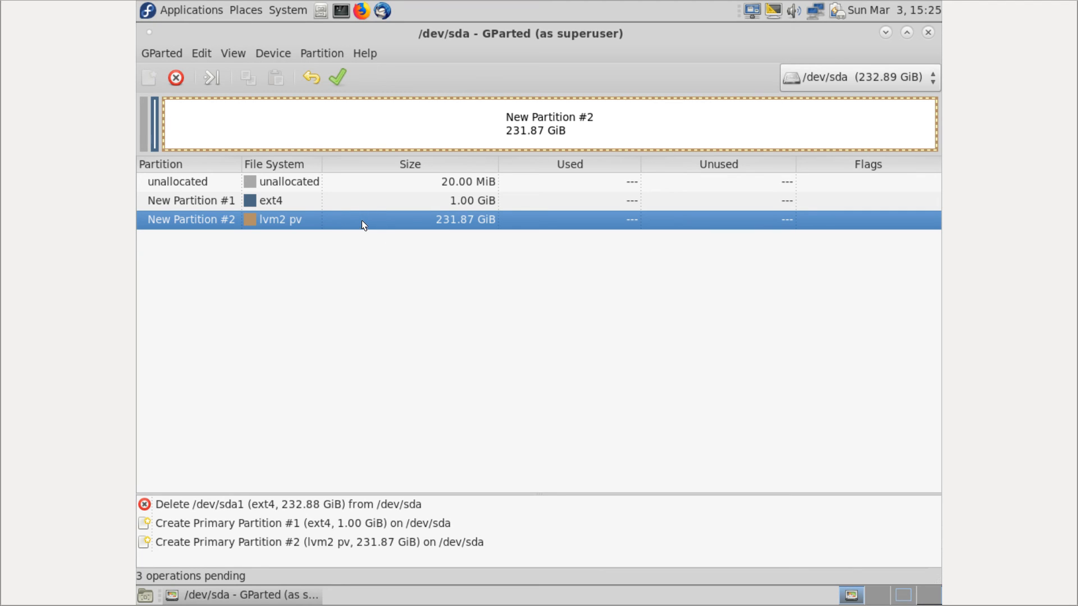
click(327, 198)
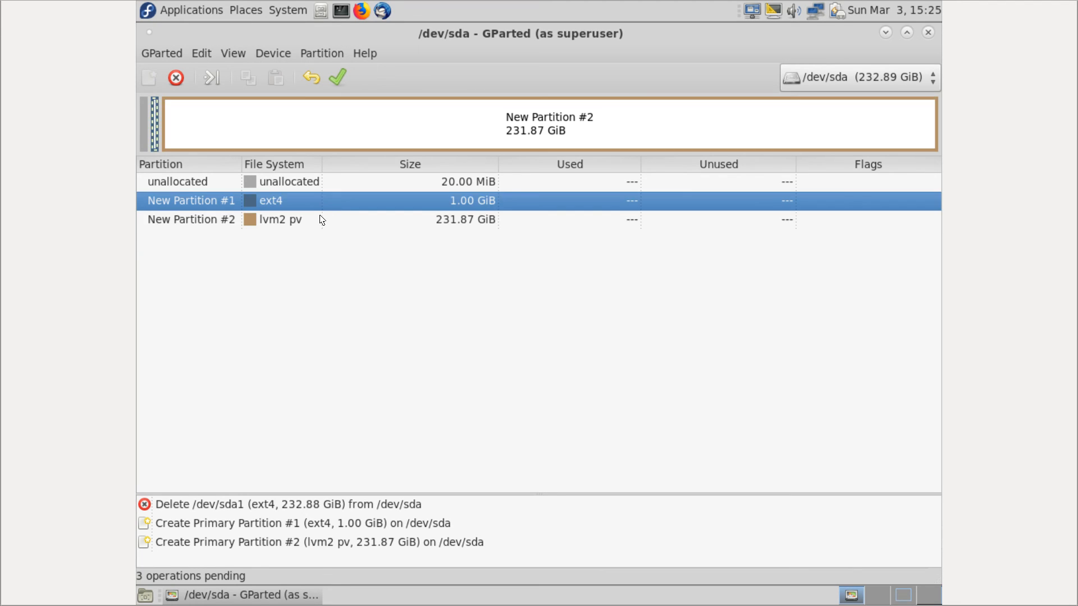
click(305, 220)
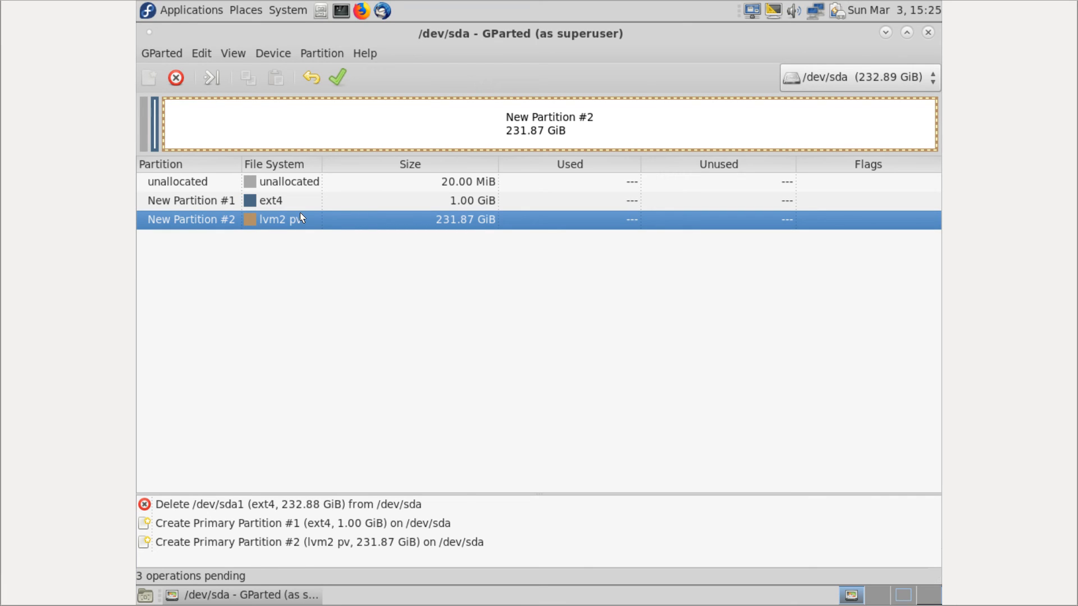
Apply all pending partition operations to /dev/sda, check the details of the completed operations and close the report
click(340, 79)
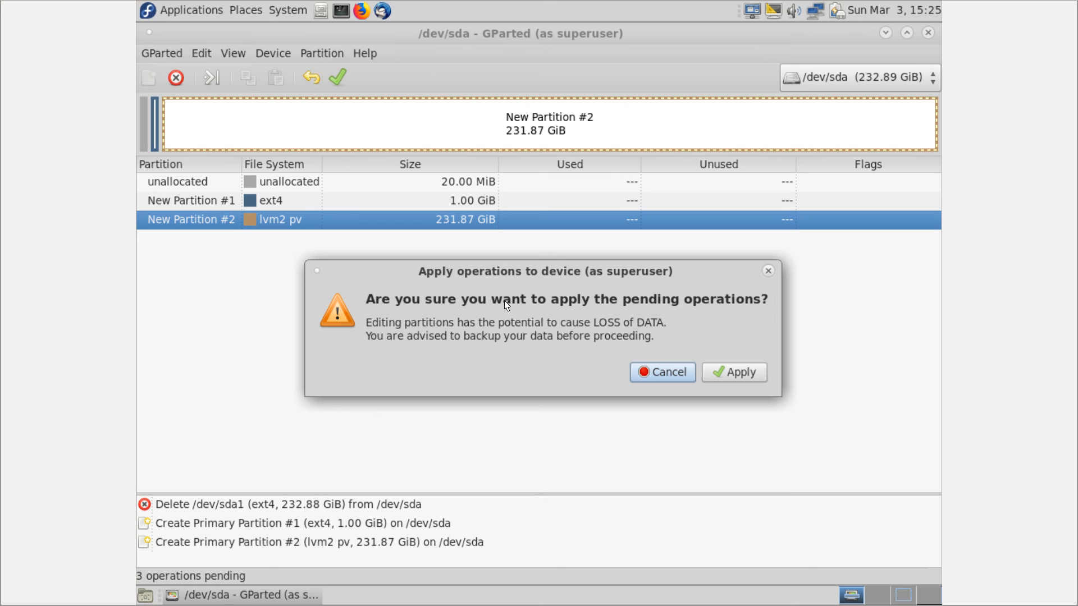
click(732, 373)
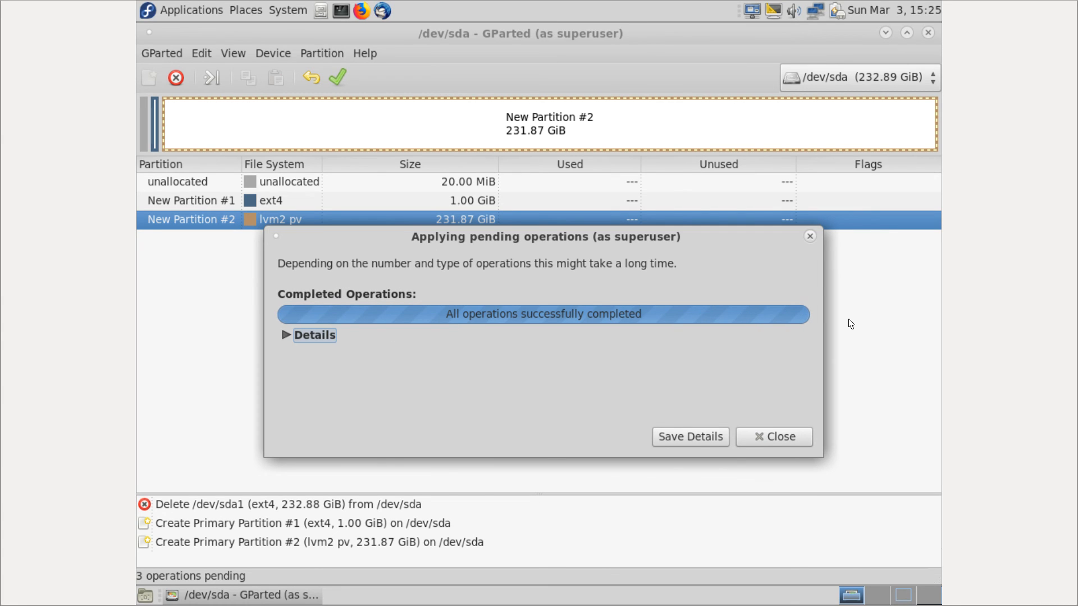
click(285, 336)
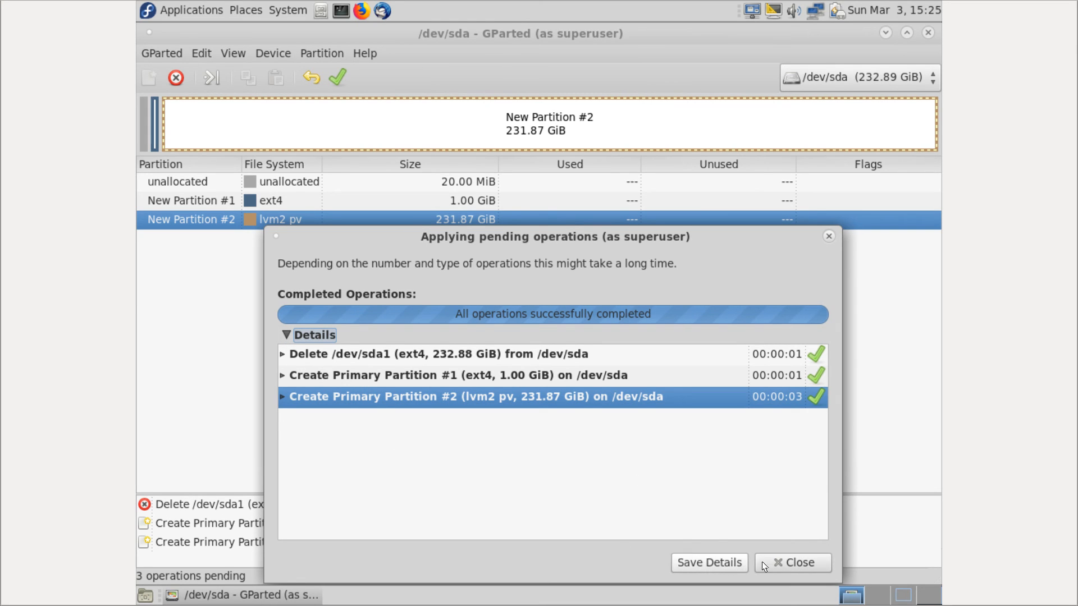
click(787, 562)
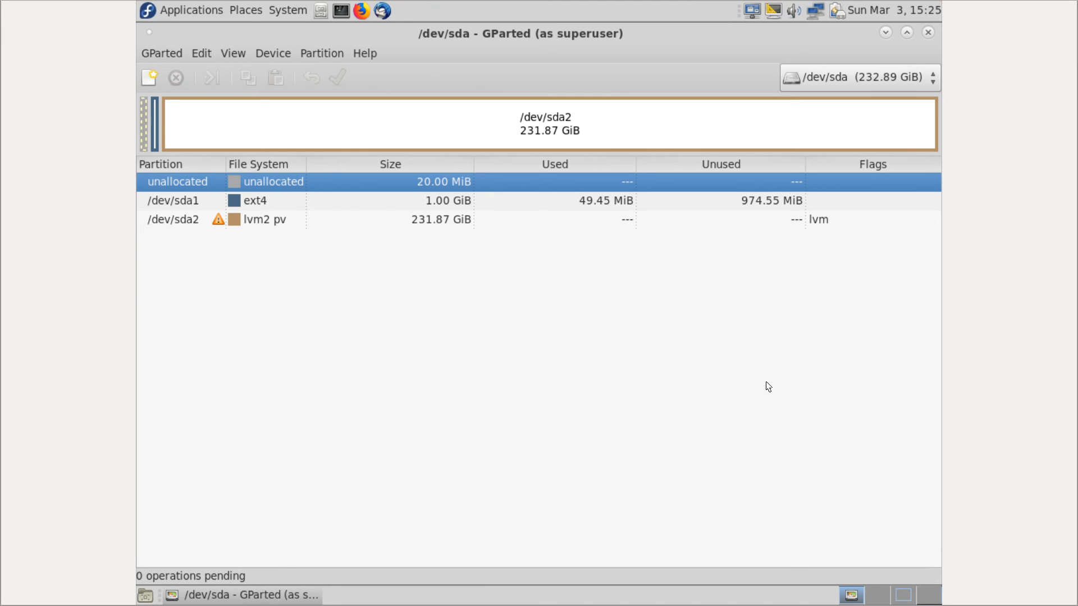
Read the partition information and the warning for /dev/sda2, including its end, then close it
right_click(218, 220)
click(305, 494)
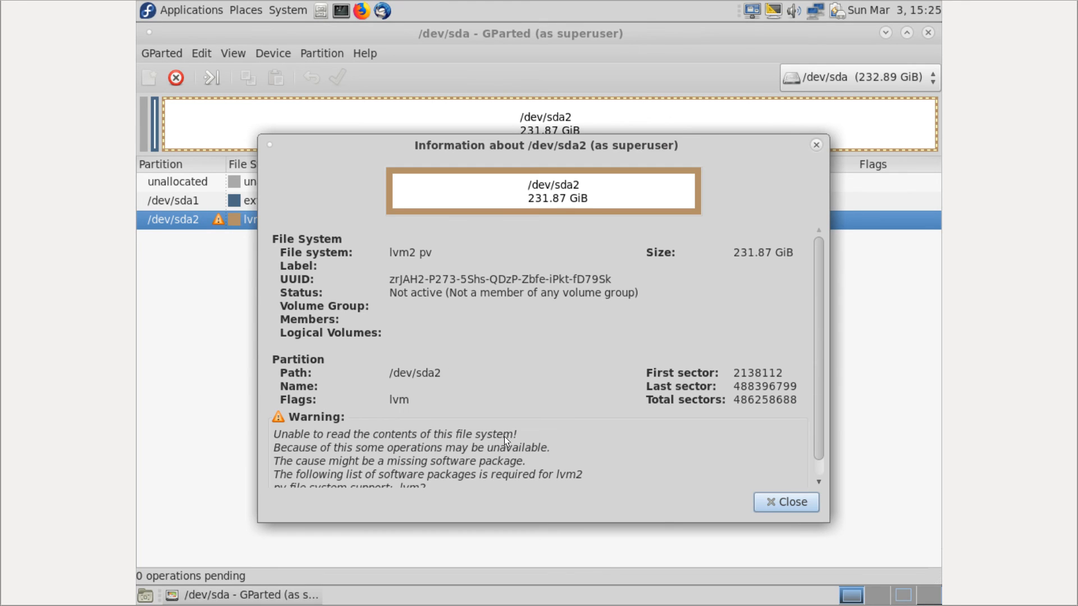
scroll(351, 435, down, 1)
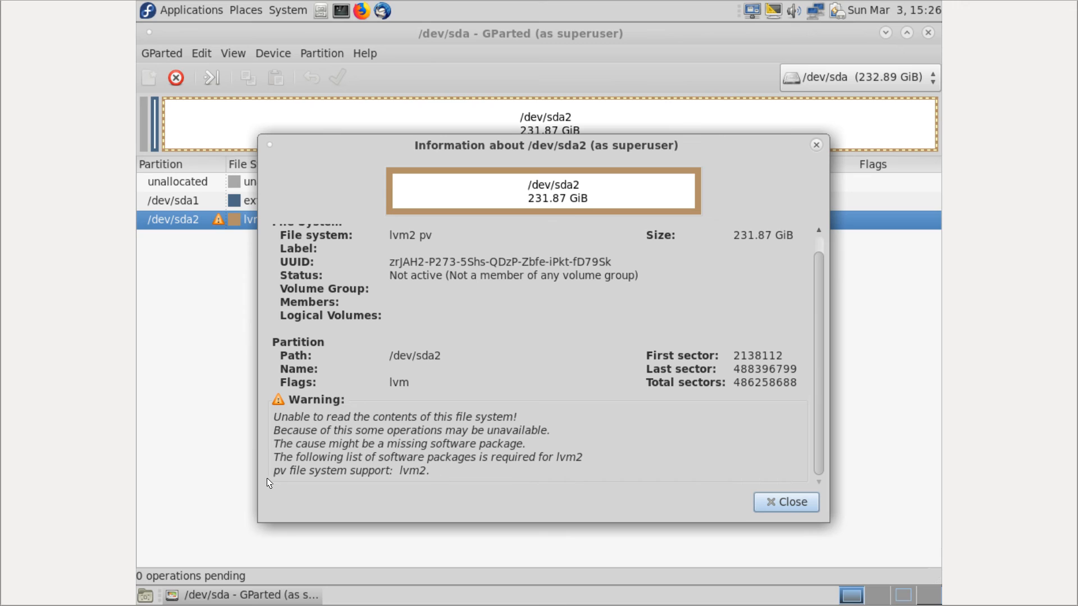
click(797, 500)
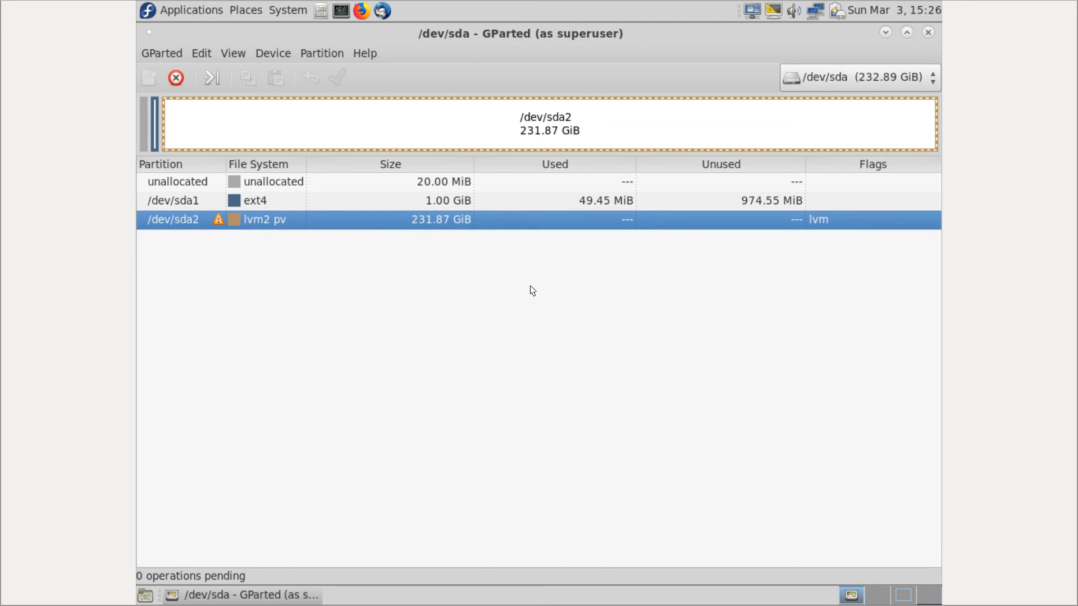
Close GParted, switch to the remote desktop's third workspace and shut down the remote system
click(929, 32)
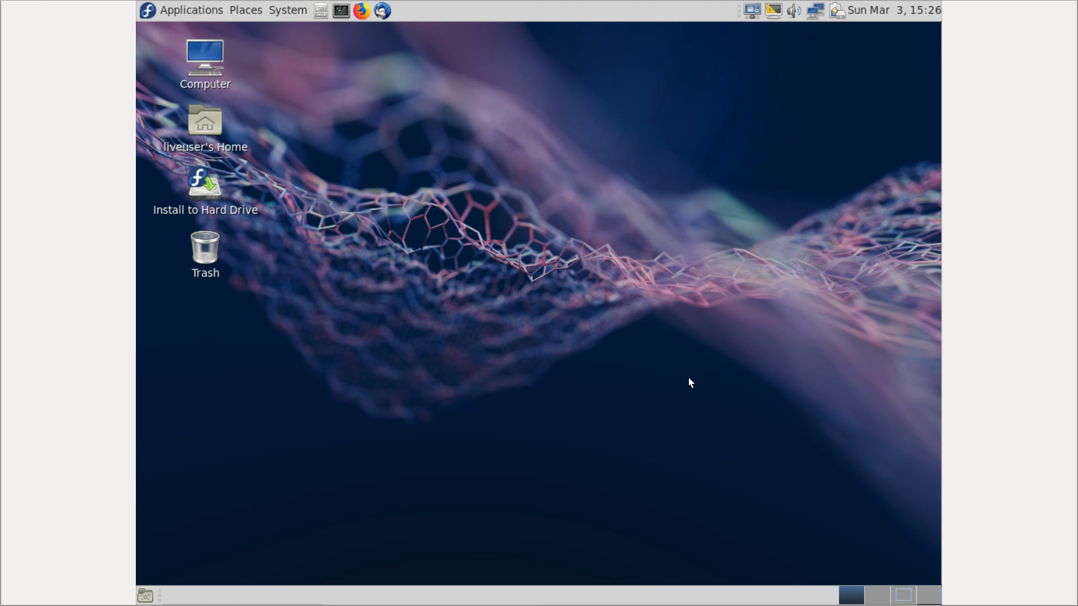
click(902, 594)
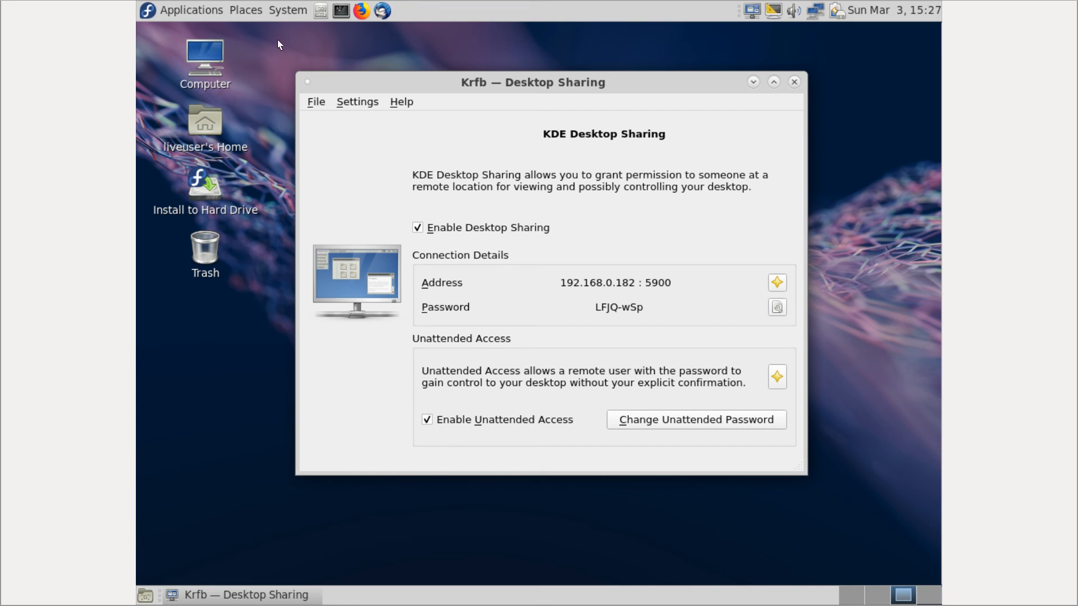
click(297, 11)
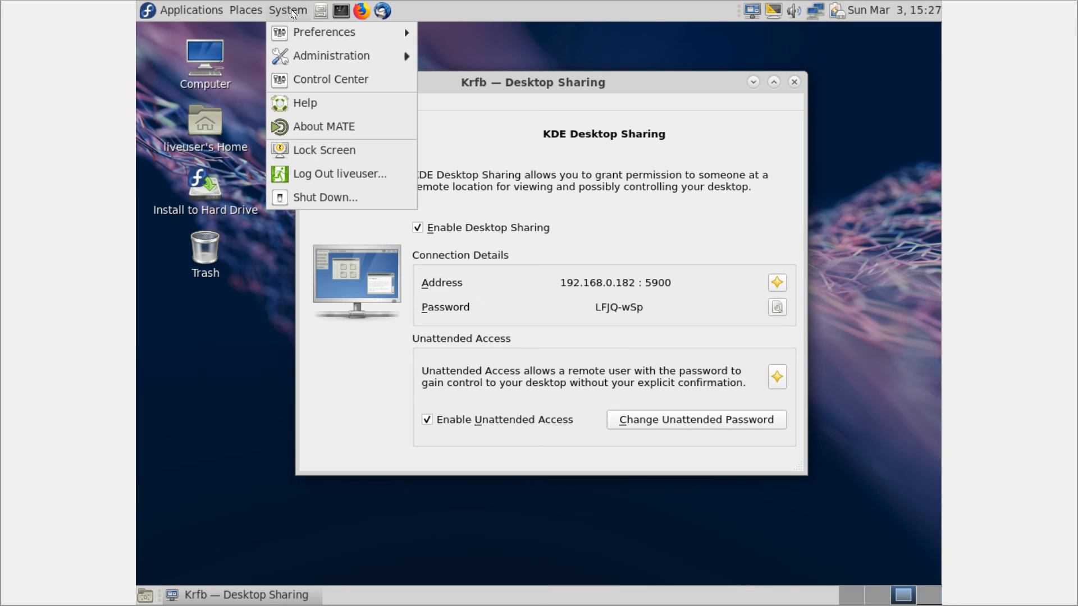
click(303, 198)
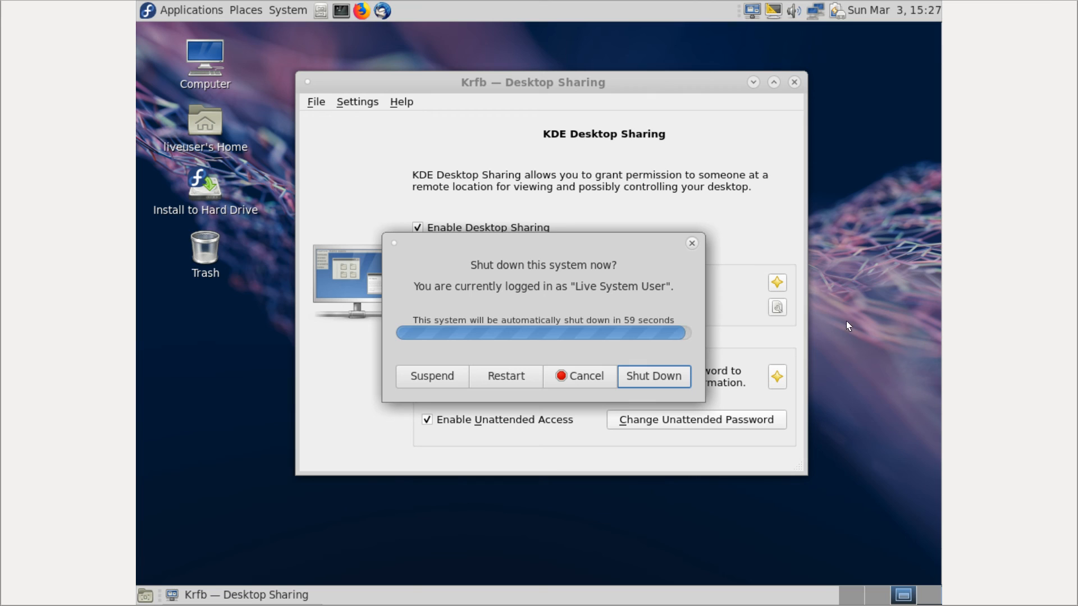
click(656, 374)
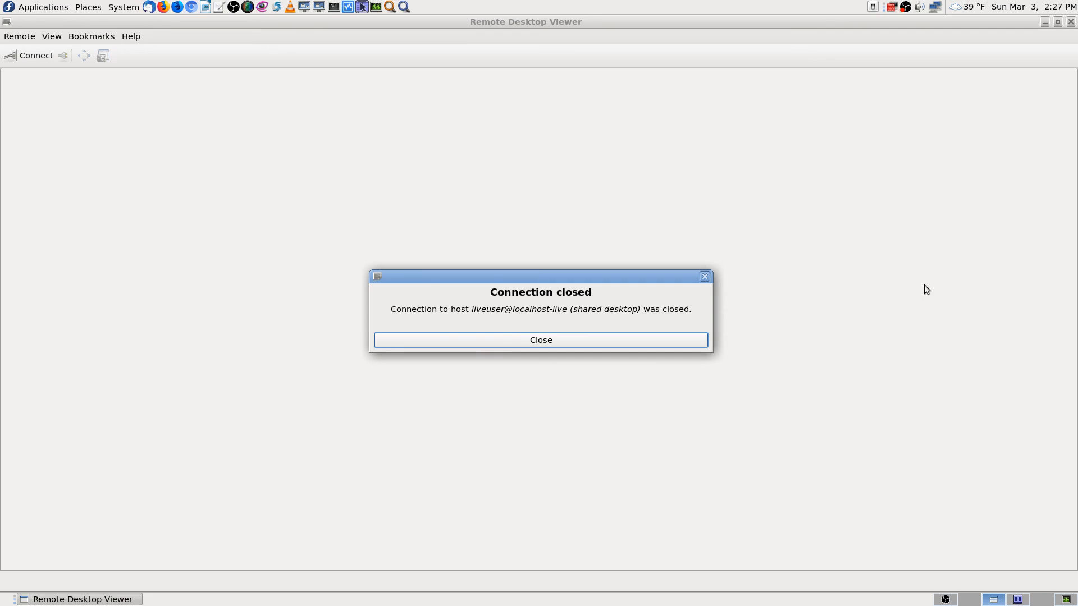
Dismiss the closed-connection notice and close Remote Desktop Viewer, then switch to OBS and show the "Exit Titles with Audio" scene
click(637, 338)
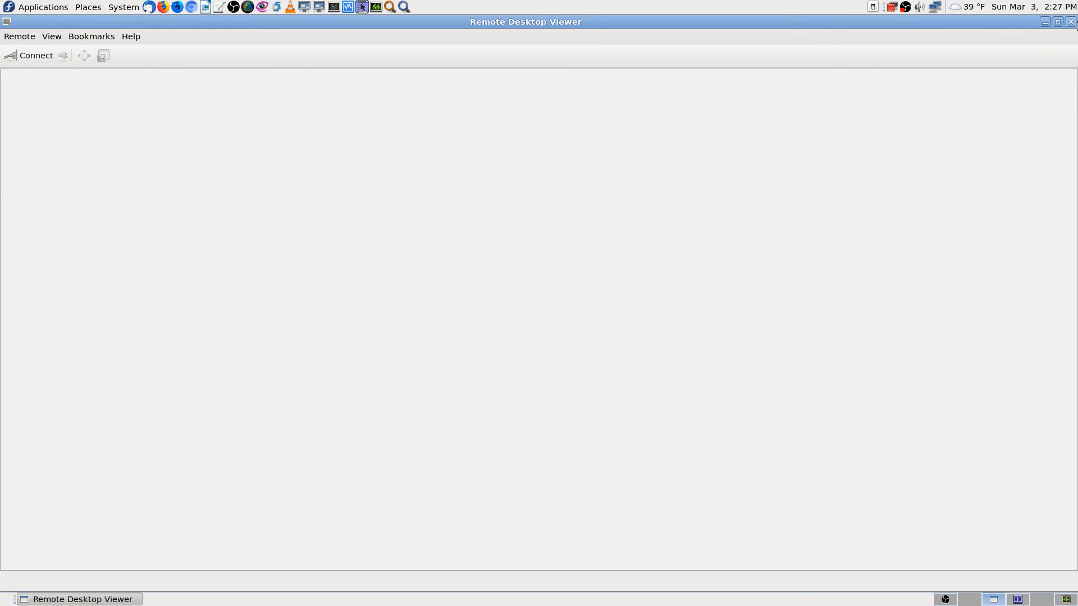
click(1070, 22)
click(946, 598)
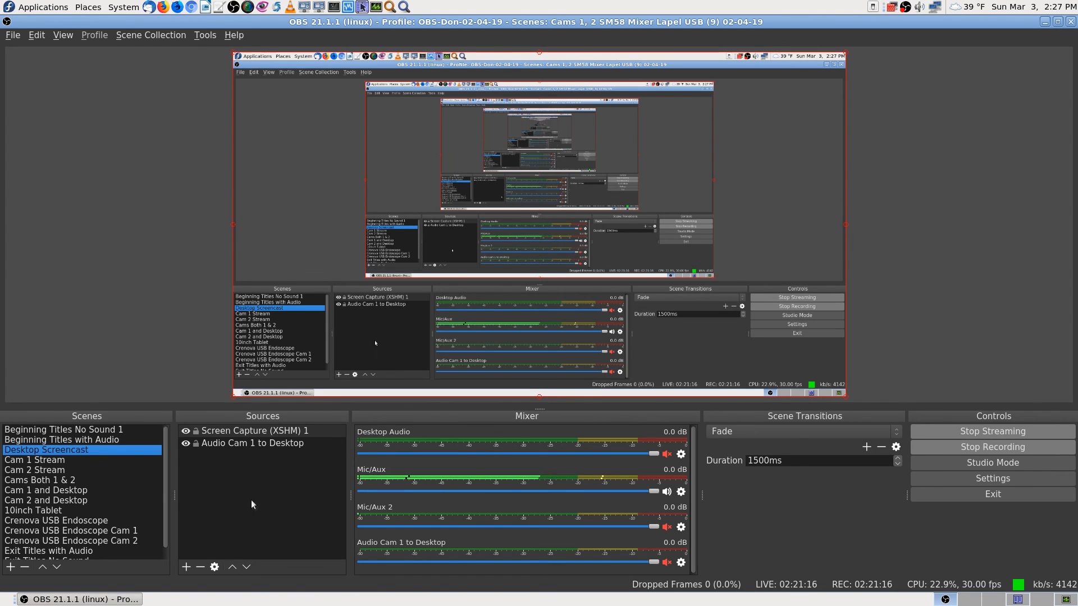
scroll(112, 510, down, 1)
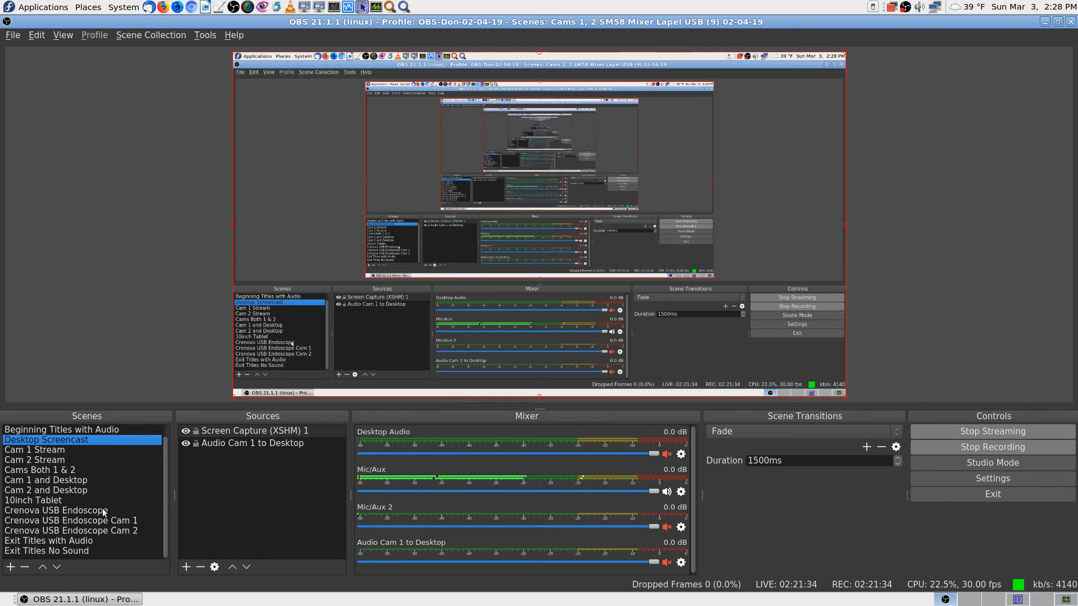
click(89, 542)
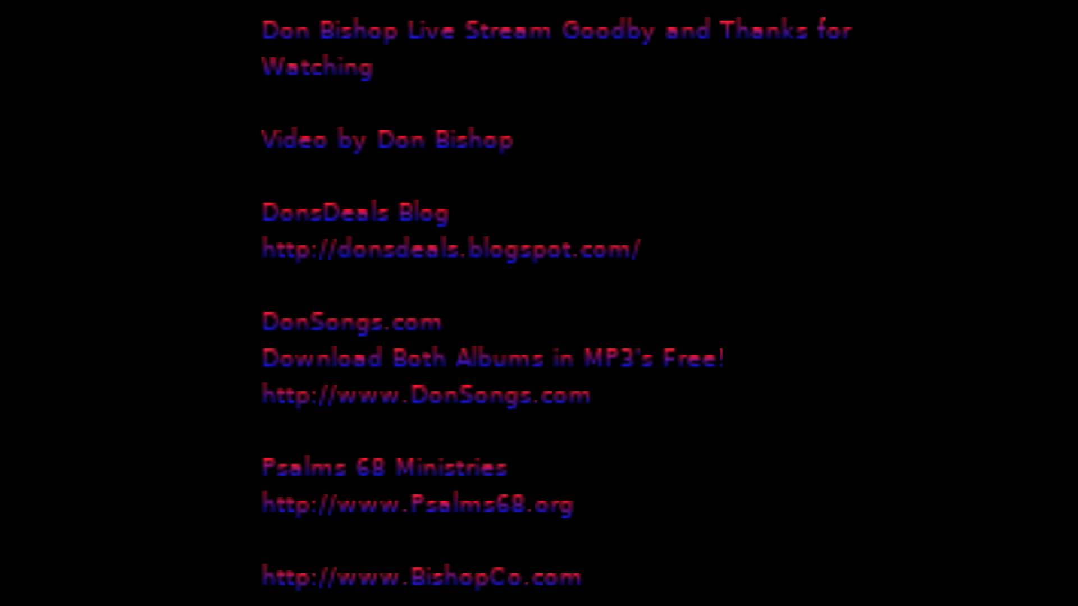